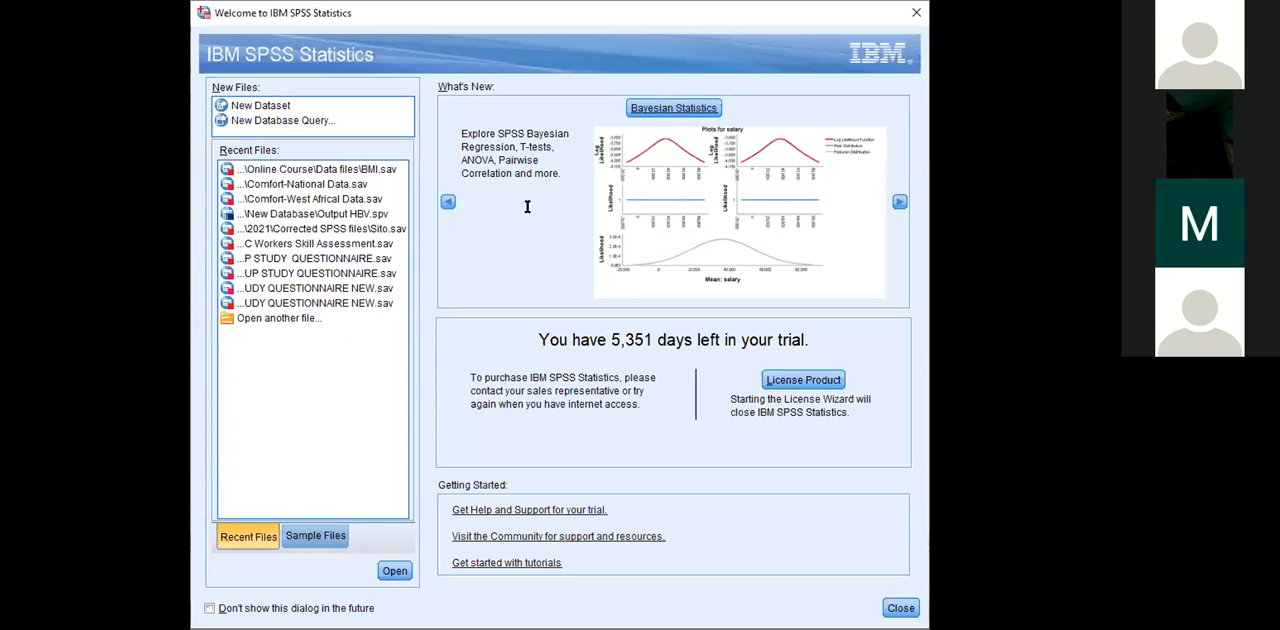
pyautogui.click(527, 118)
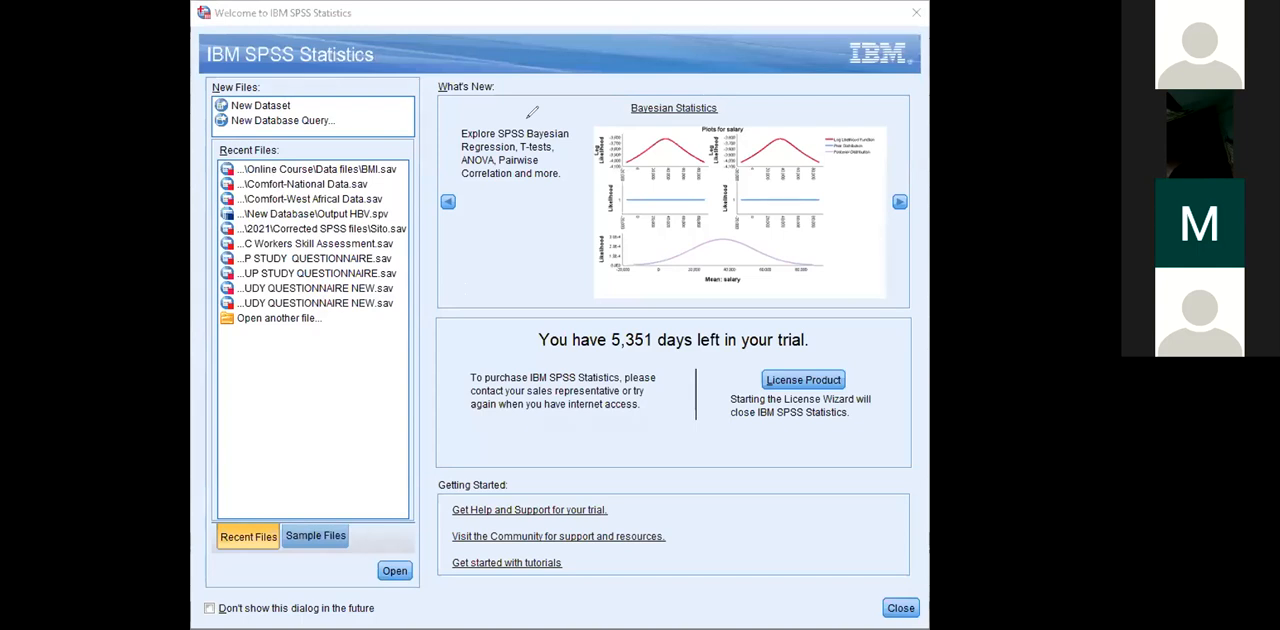
pyautogui.click(254, 318)
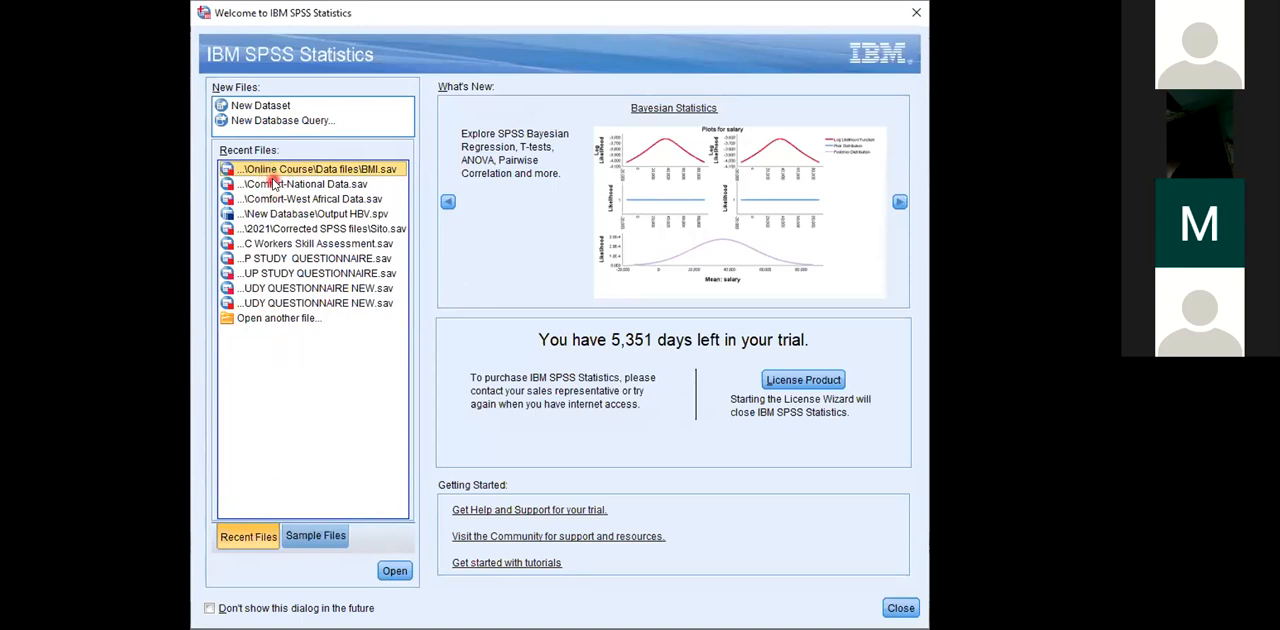
pyautogui.click(281, 322)
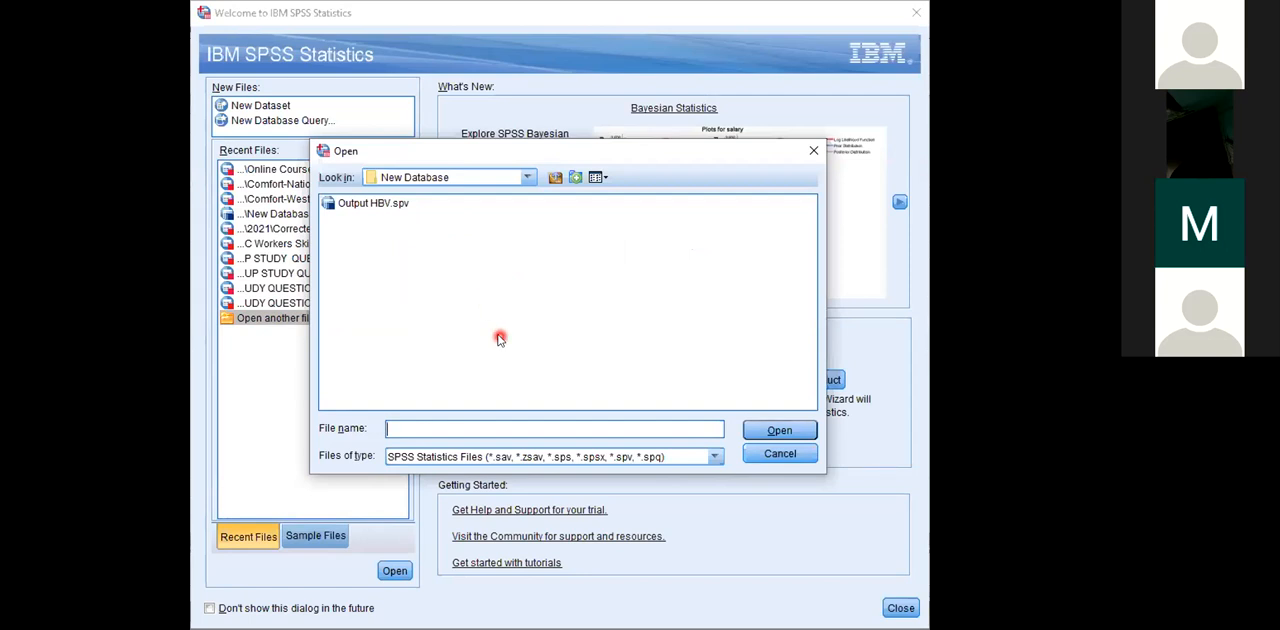
pyautogui.click(532, 178)
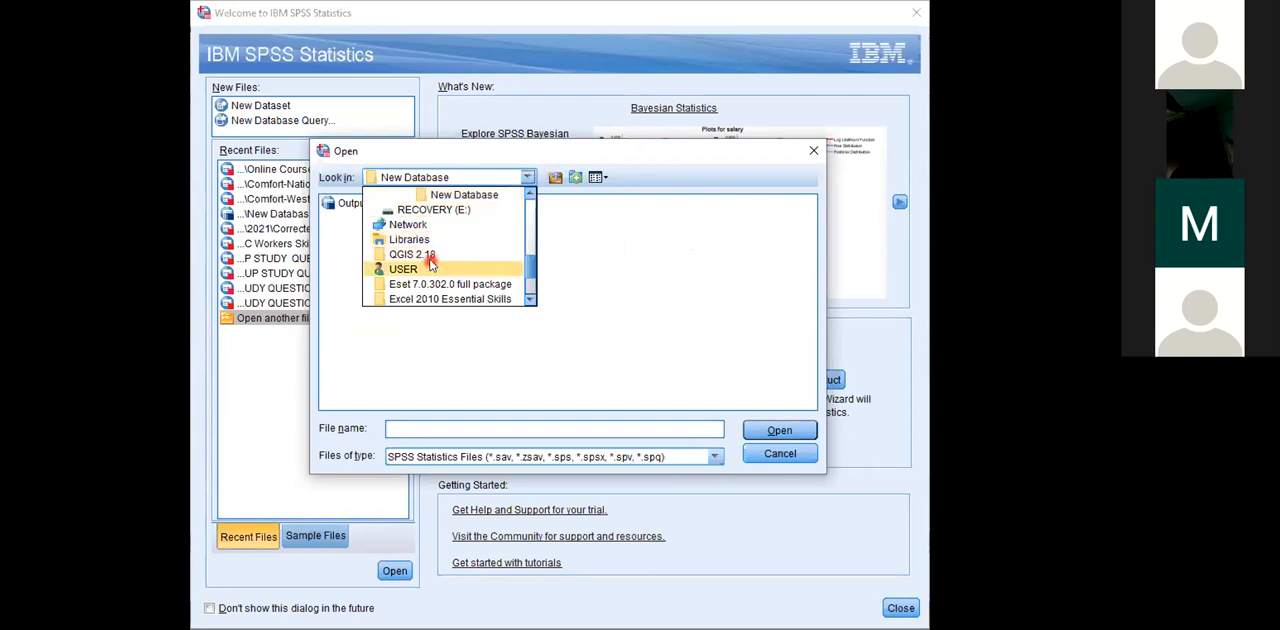
pyautogui.moveTo(531, 268); pyautogui.dragTo(529, 226)
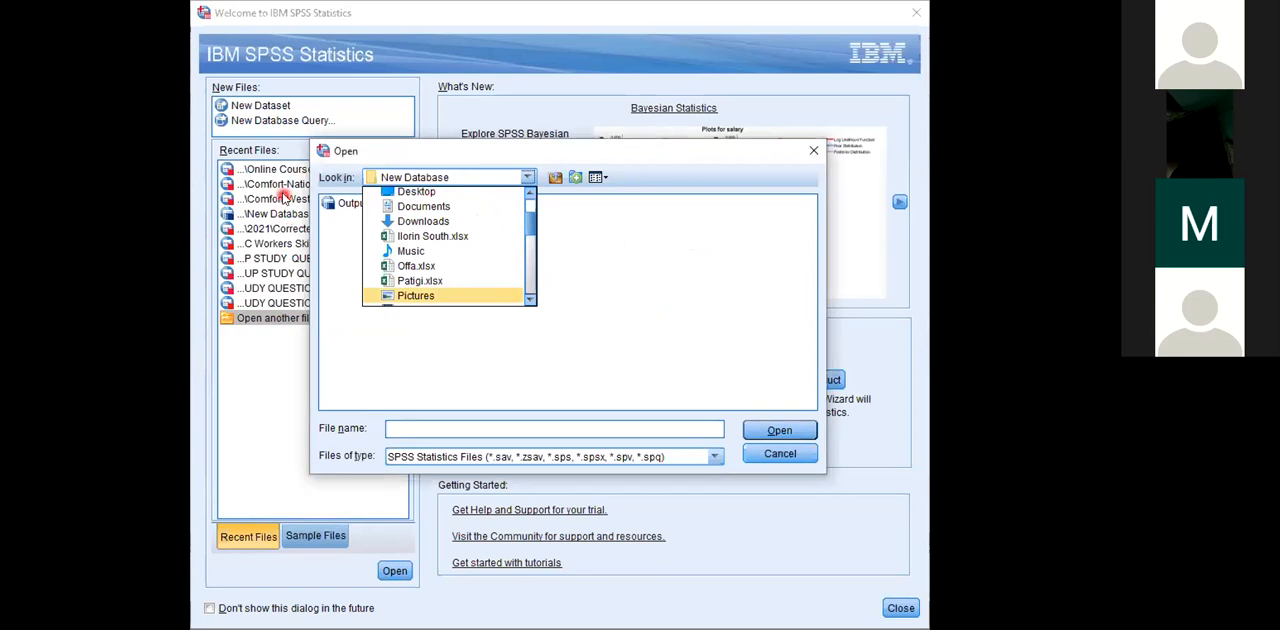
pyautogui.click(812, 150)
pyautogui.click(812, 150)
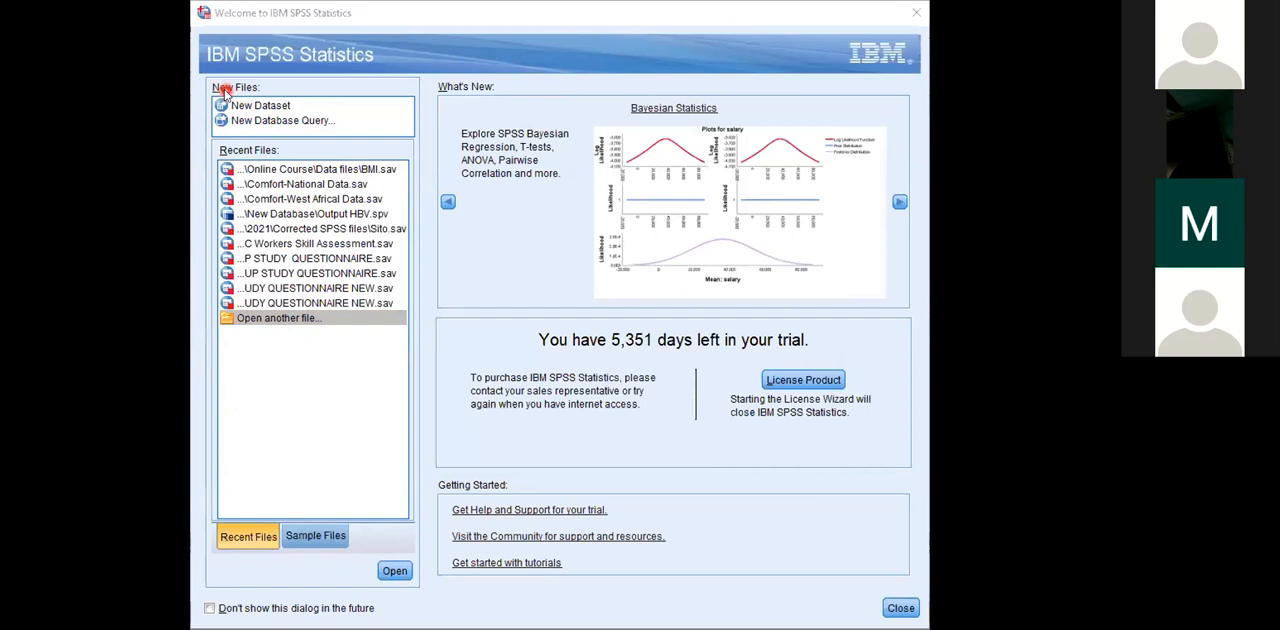
# Step: Start a new, empty dataset from the welcome dialog
pyautogui.click(245, 110)
pyautogui.click(245, 110)
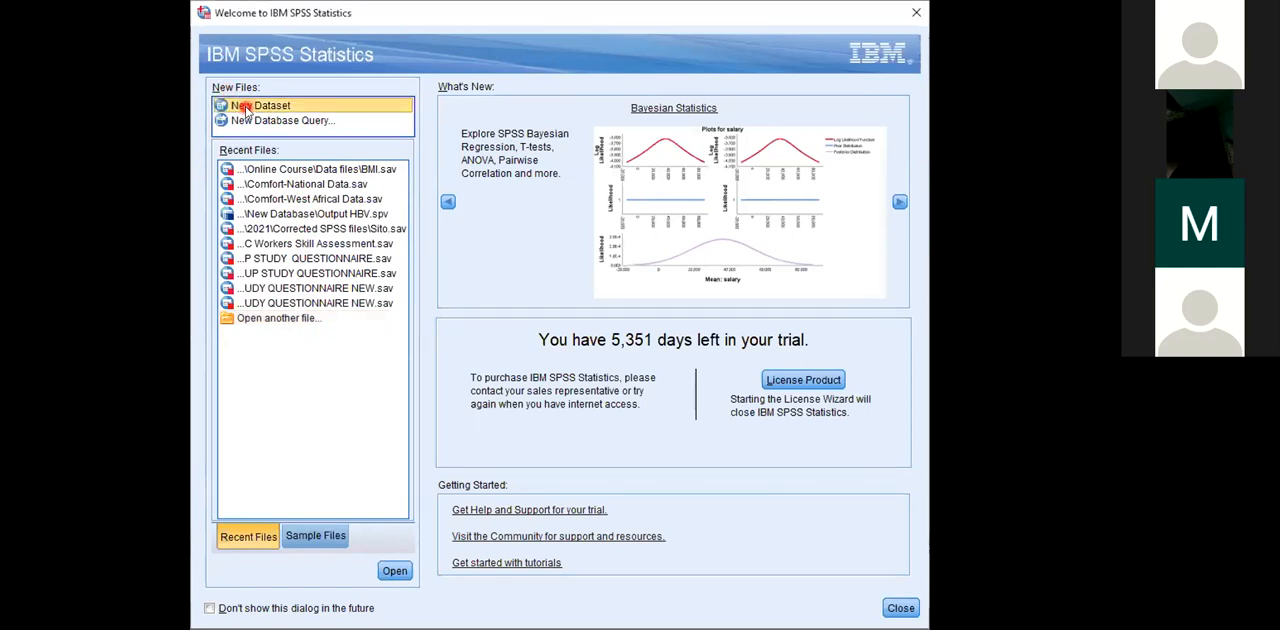
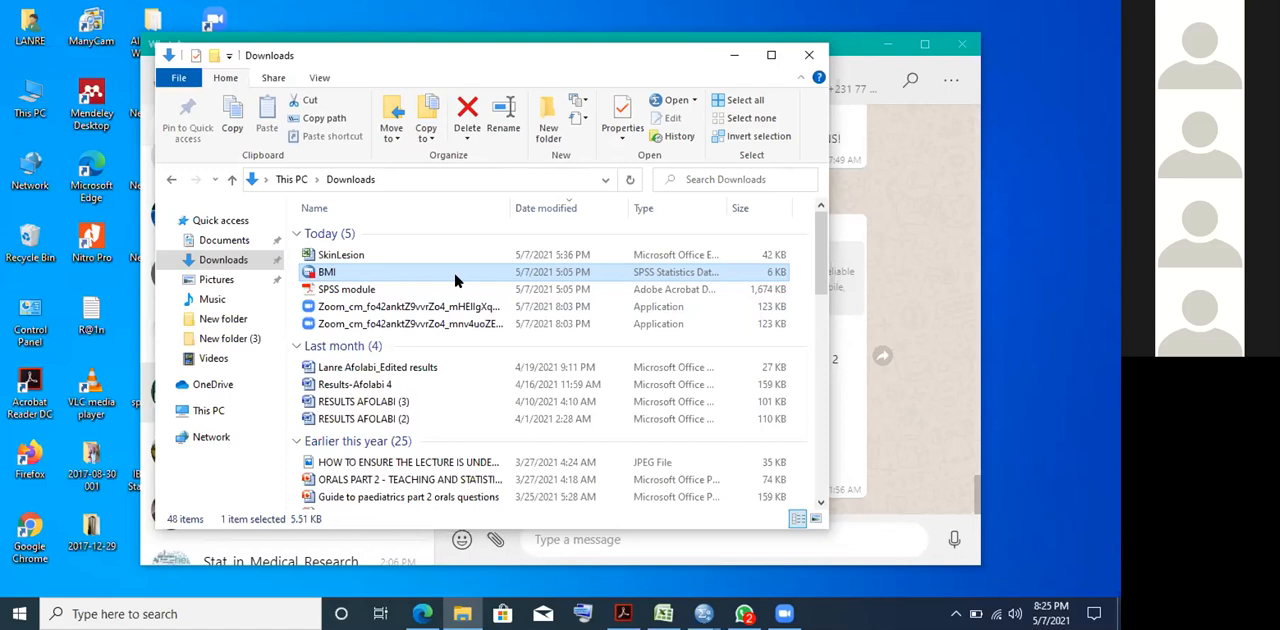
# Step: Open the BMI SPSS data file from the Downloads folder
pyautogui.doubleClick(455, 280)
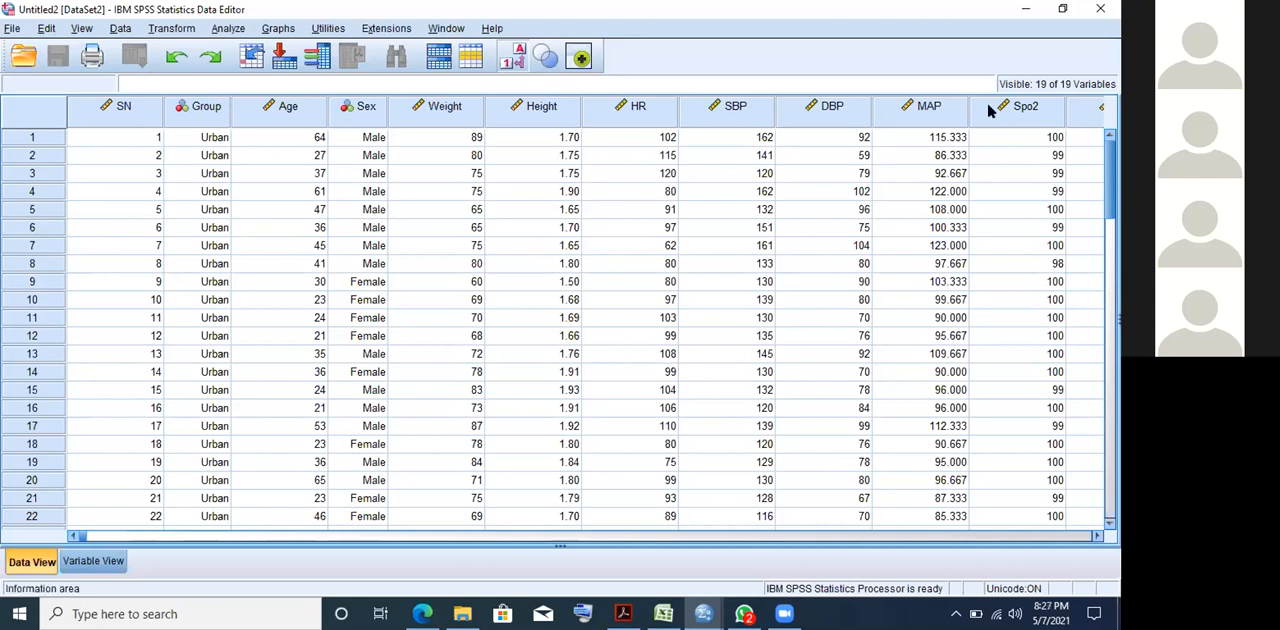
# Step: Restore the Untitled2 Data Editor window down from full screen and minimize it
pyautogui.click(1062, 10)
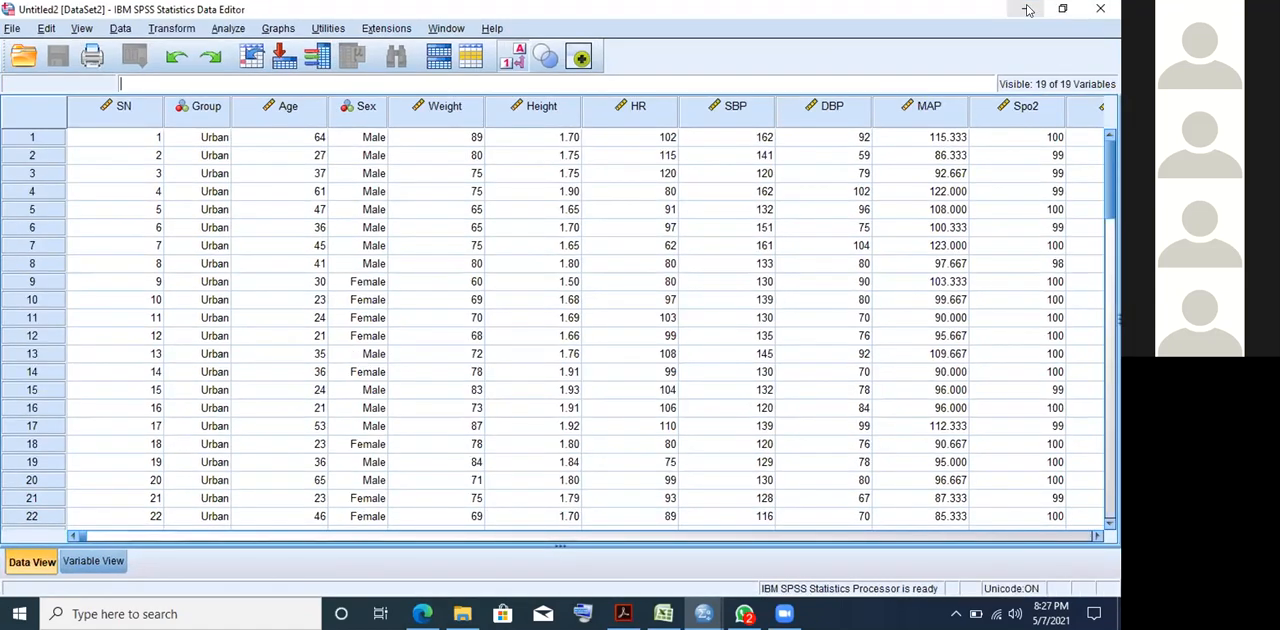
pyautogui.click(1027, 9)
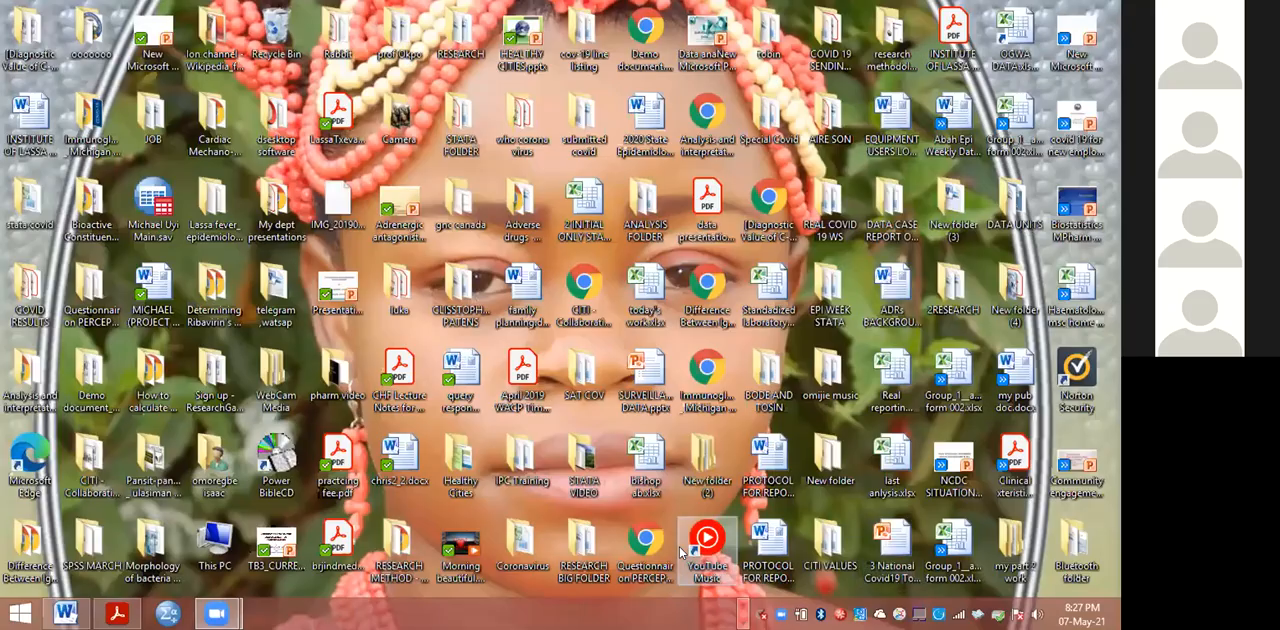
# Step: Switch to File Explorer and open the data file BMI (1).sav from the Downloads folder
pyautogui.click(743, 604)
pyautogui.click(584, 613)
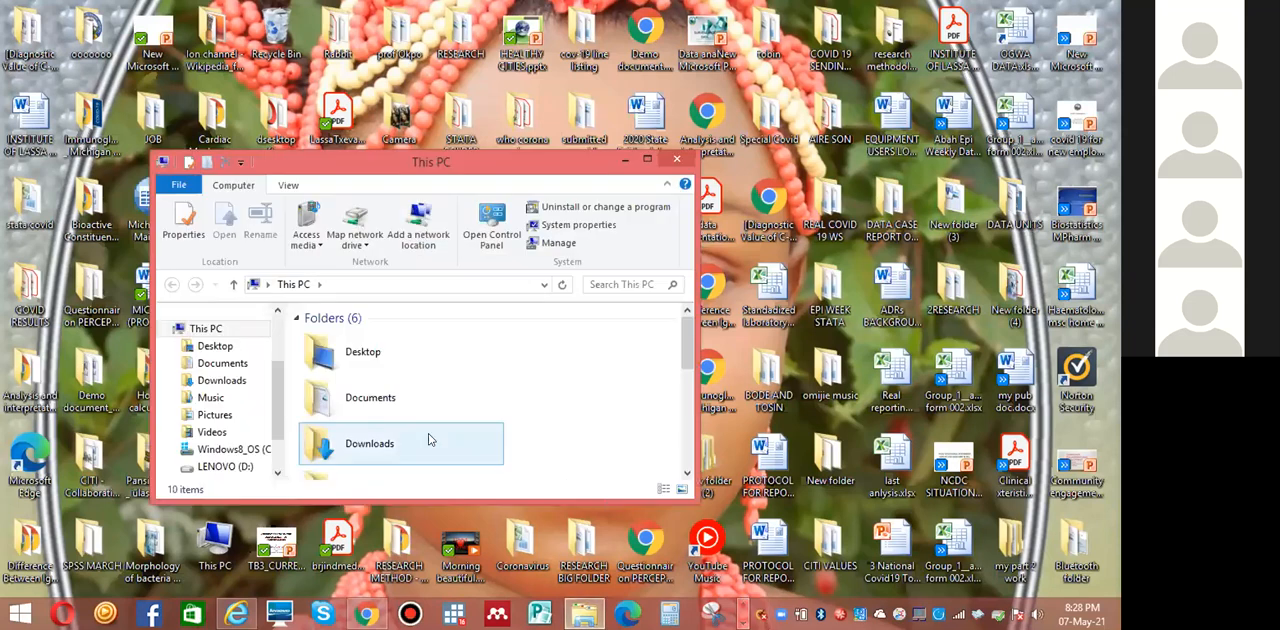
pyautogui.click(188, 383)
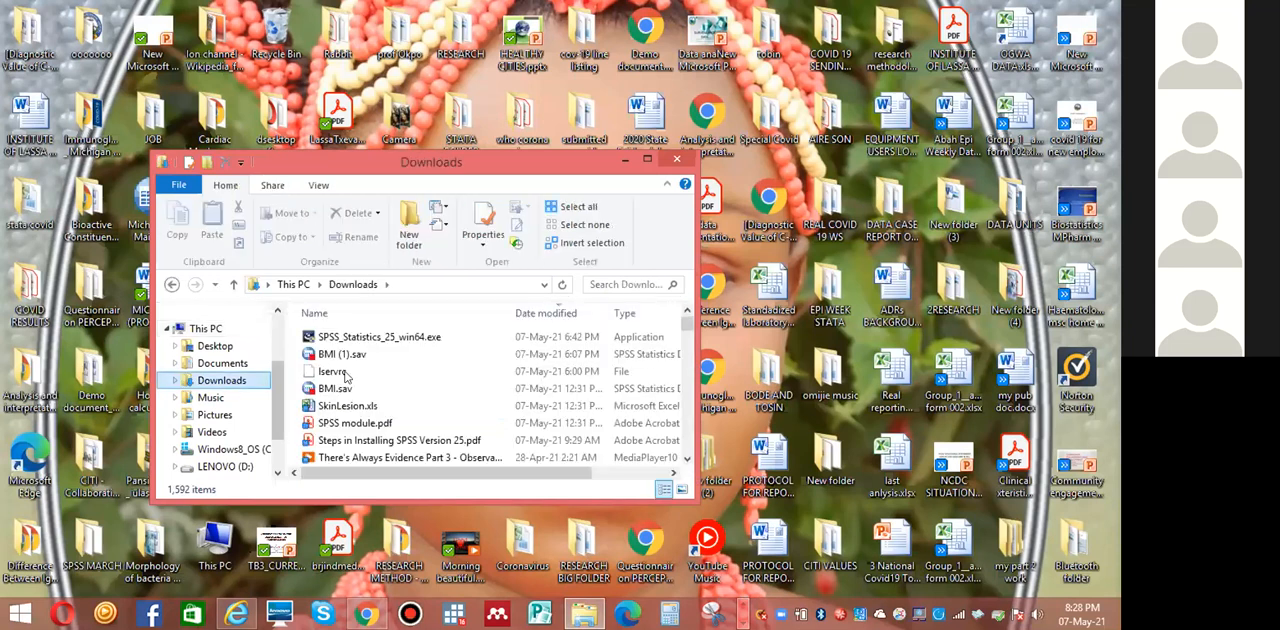
pyautogui.doubleClick(309, 354)
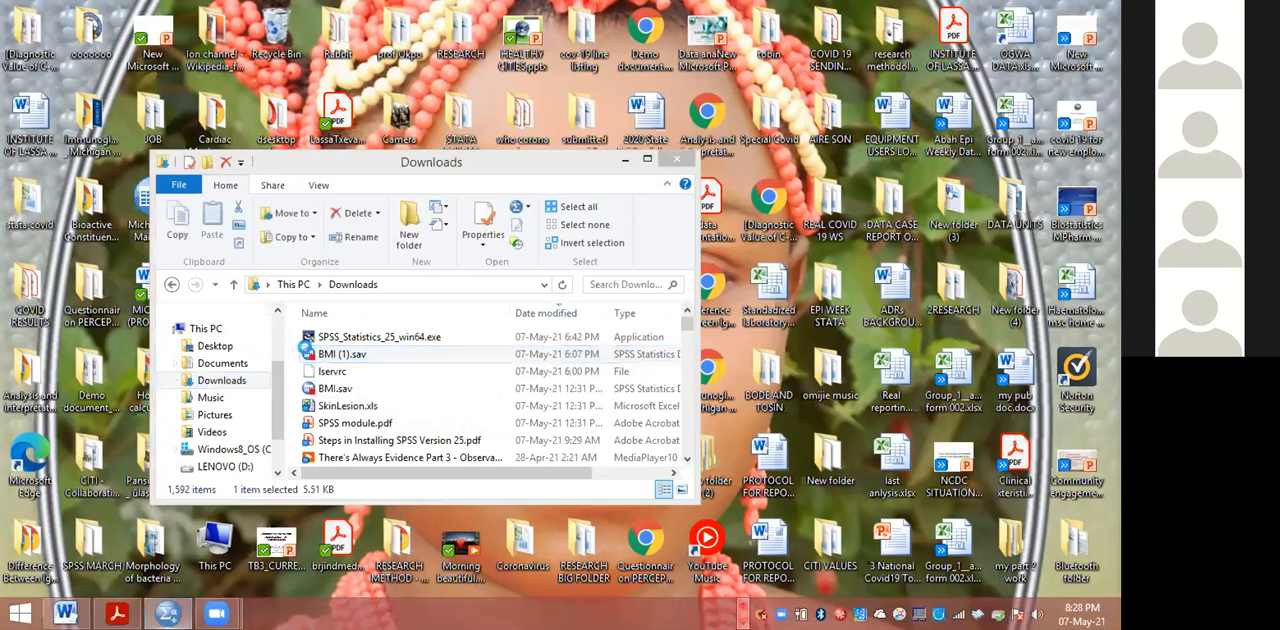
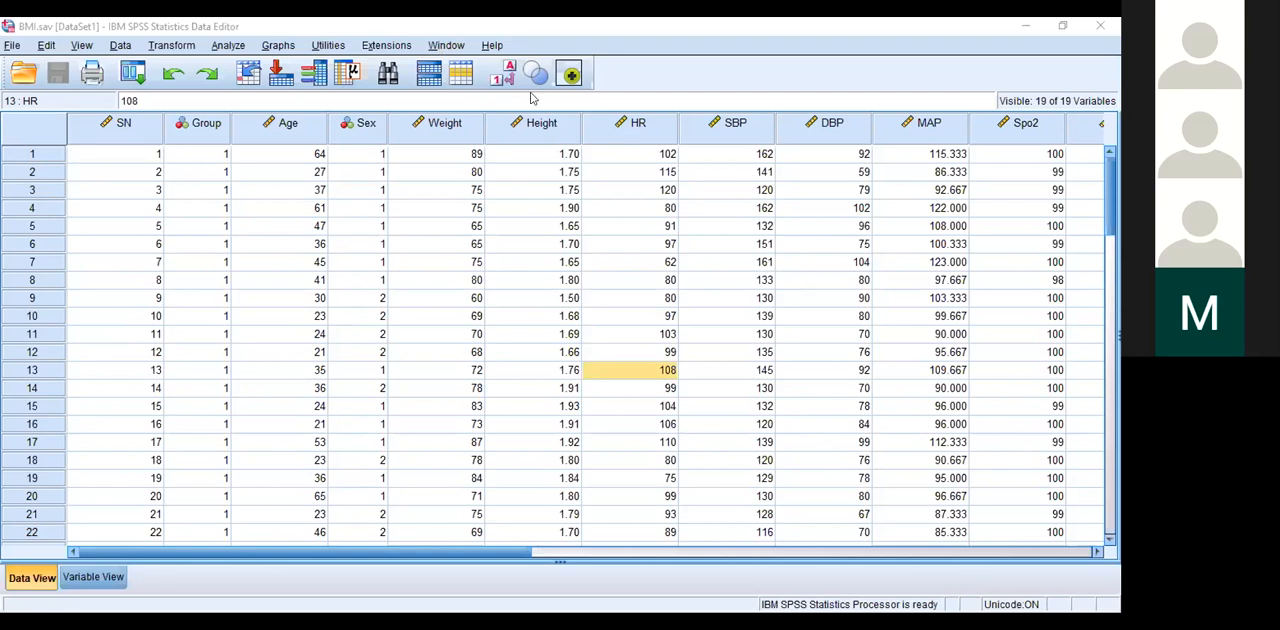
# Step: Check the open SPSS windows, close the Untitled2 dataset and return to the BMI.sav Data Editor
pyautogui.click(447, 47)
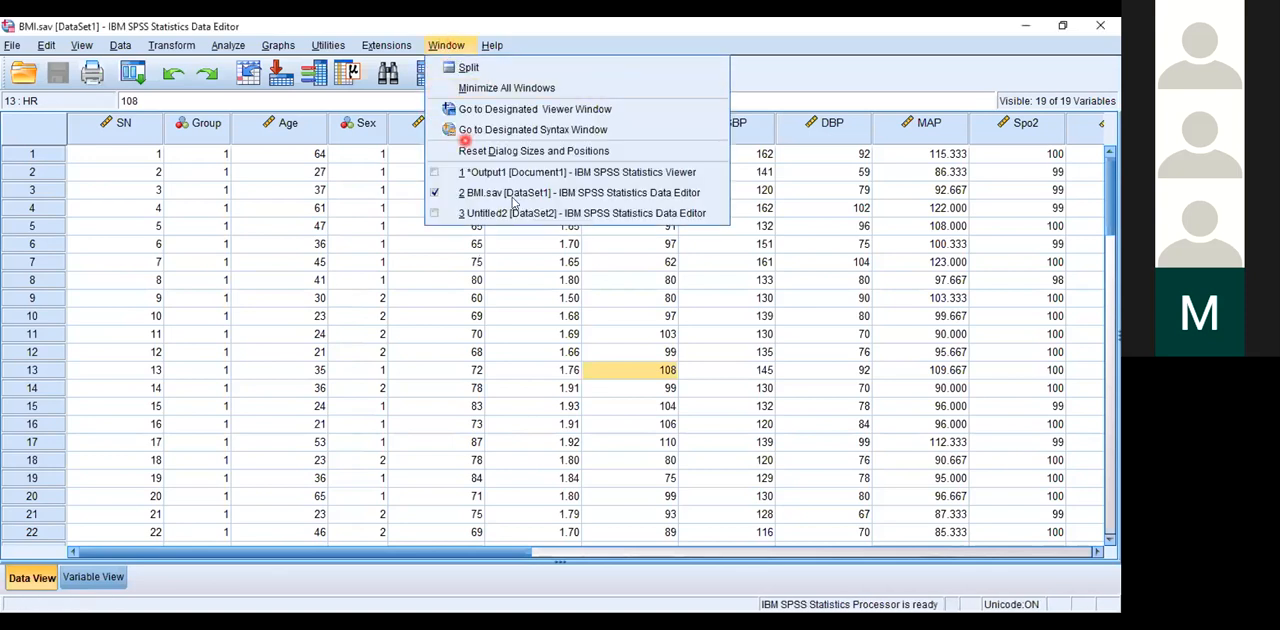
pyautogui.click(437, 47)
pyautogui.click(437, 47)
pyautogui.click(578, 621)
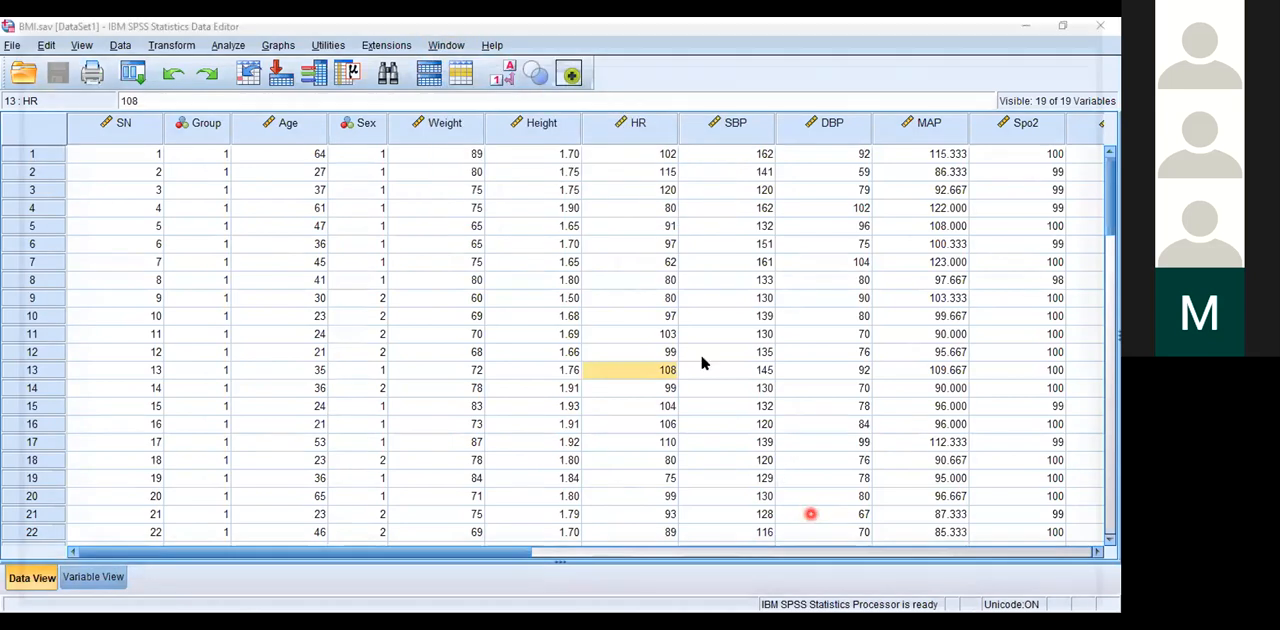
pyautogui.click(436, 44)
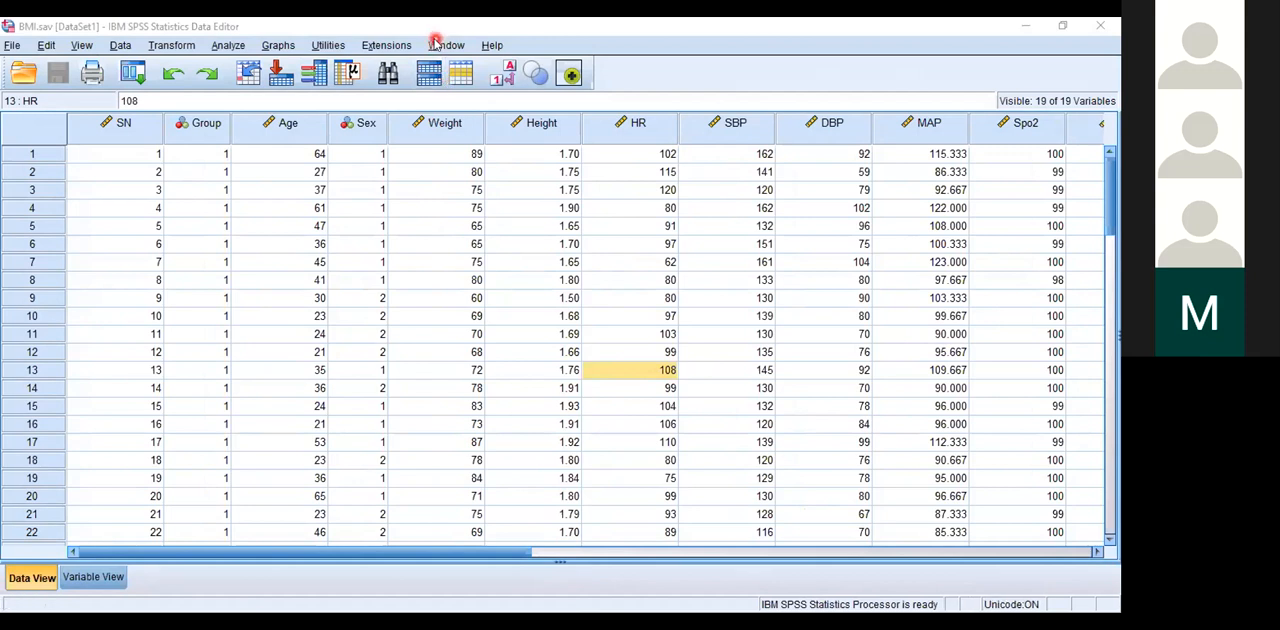
pyautogui.click(478, 191)
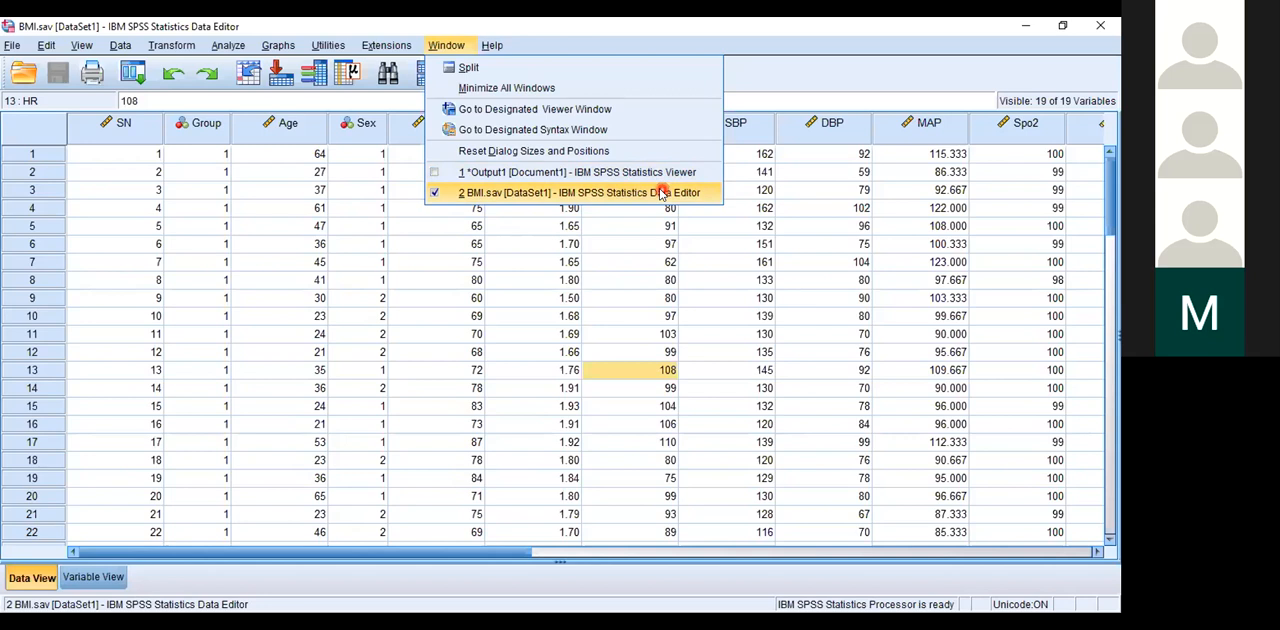
# Step: Switch to the Output1 Statistics Viewer window to view the session log
pyautogui.moveTo(328, 46)
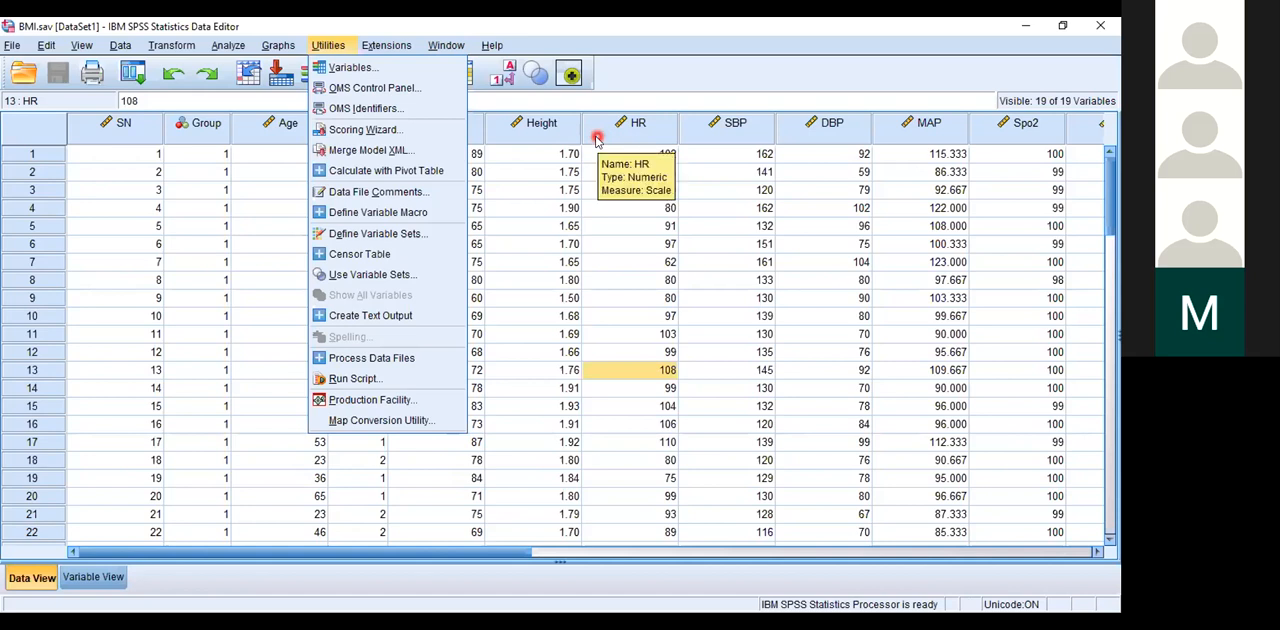
pyautogui.moveTo(466, 42)
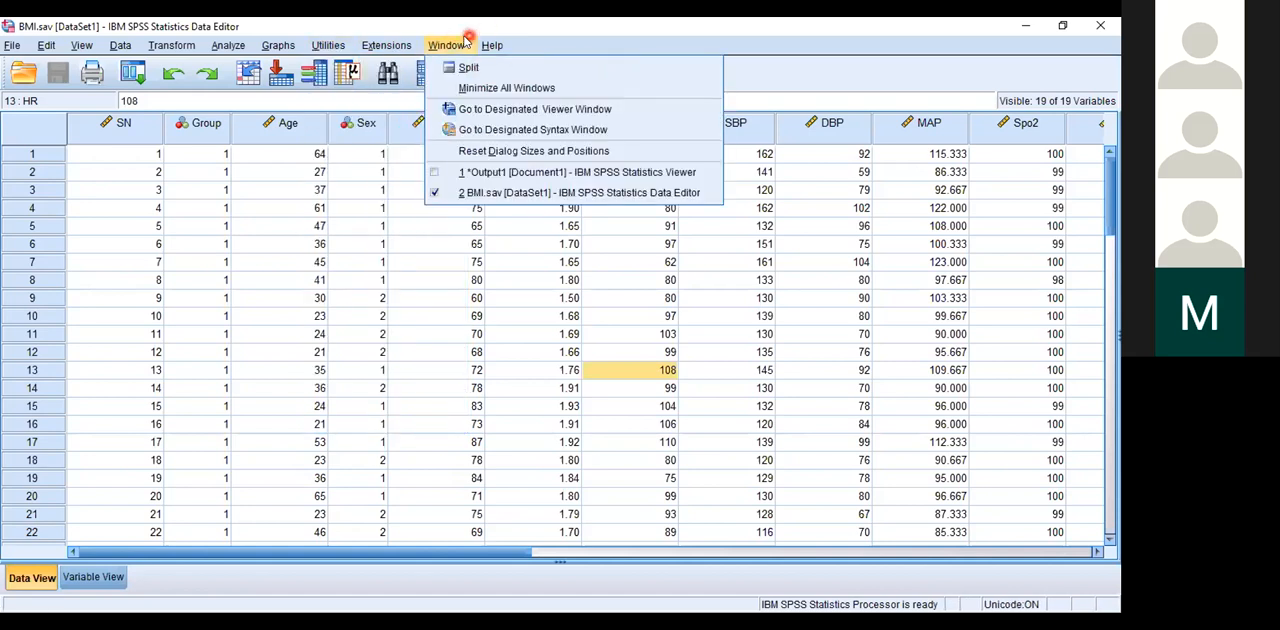
pyautogui.click(474, 172)
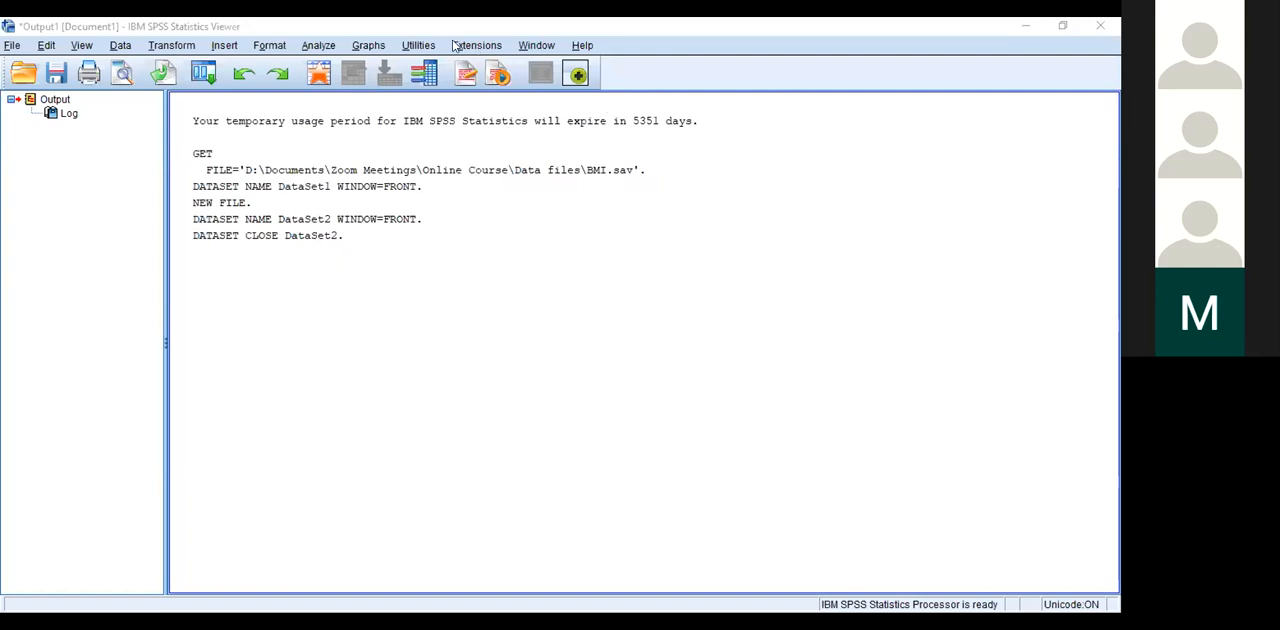
# Step: Switch from the Output1 viewer back to the BMI.sav Data Editor
pyautogui.click(545, 45)
pyautogui.click(536, 45)
pyautogui.click(536, 45)
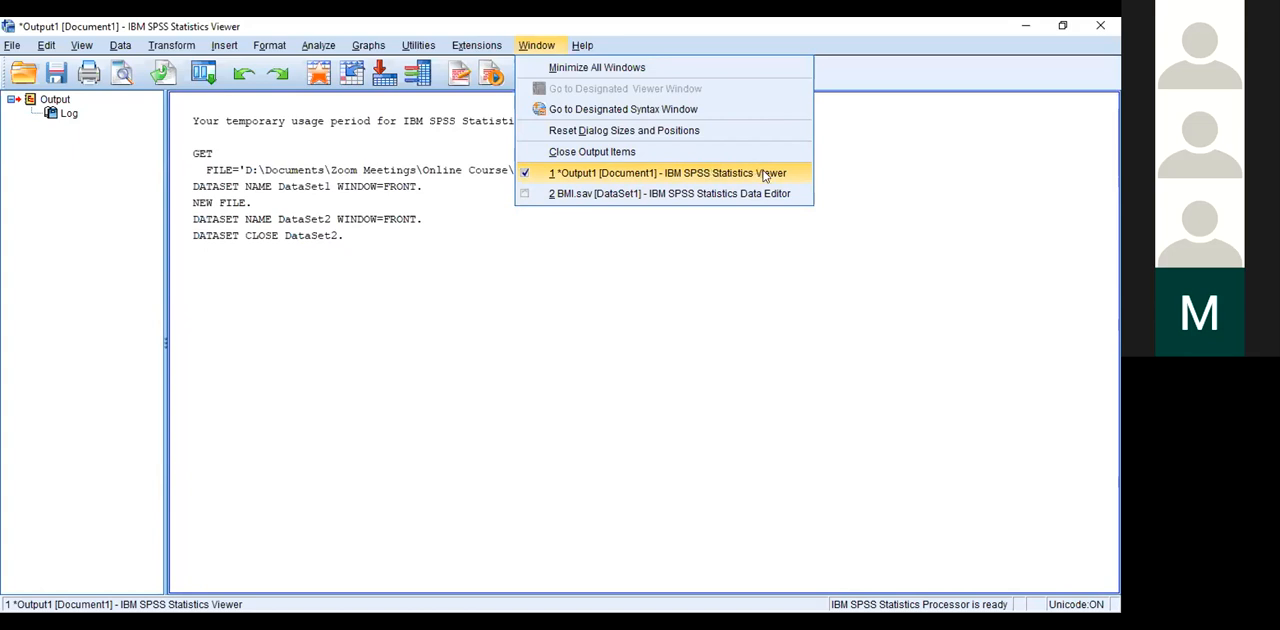
pyautogui.click(555, 194)
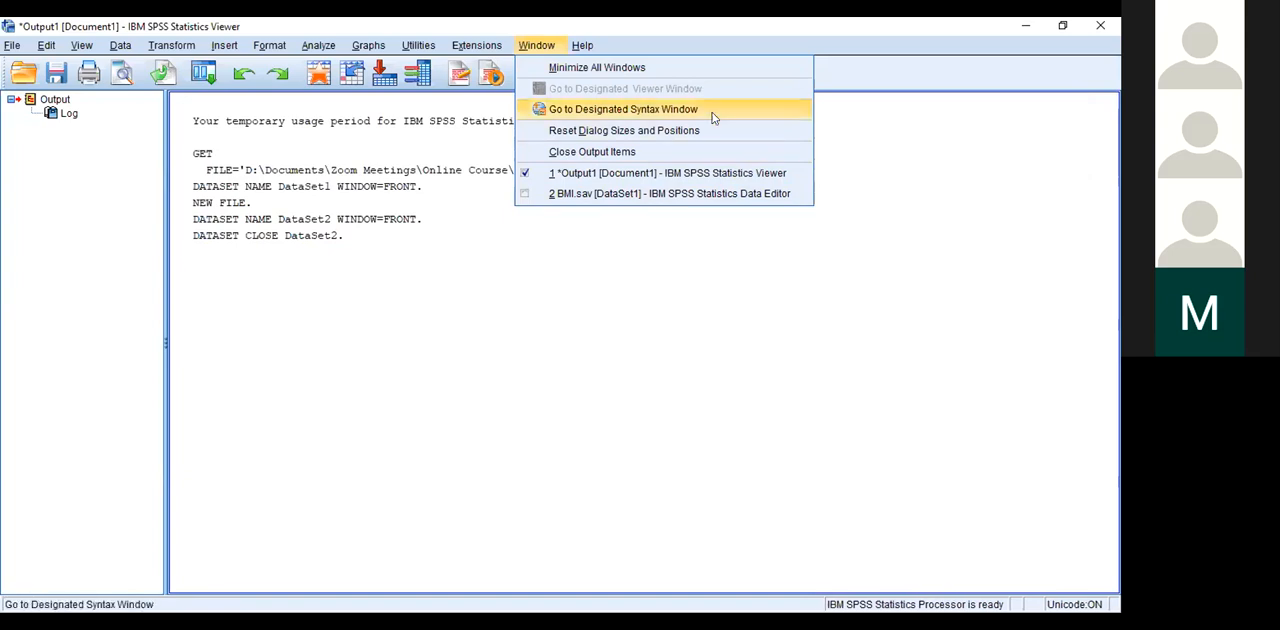
pyautogui.click(318, 45)
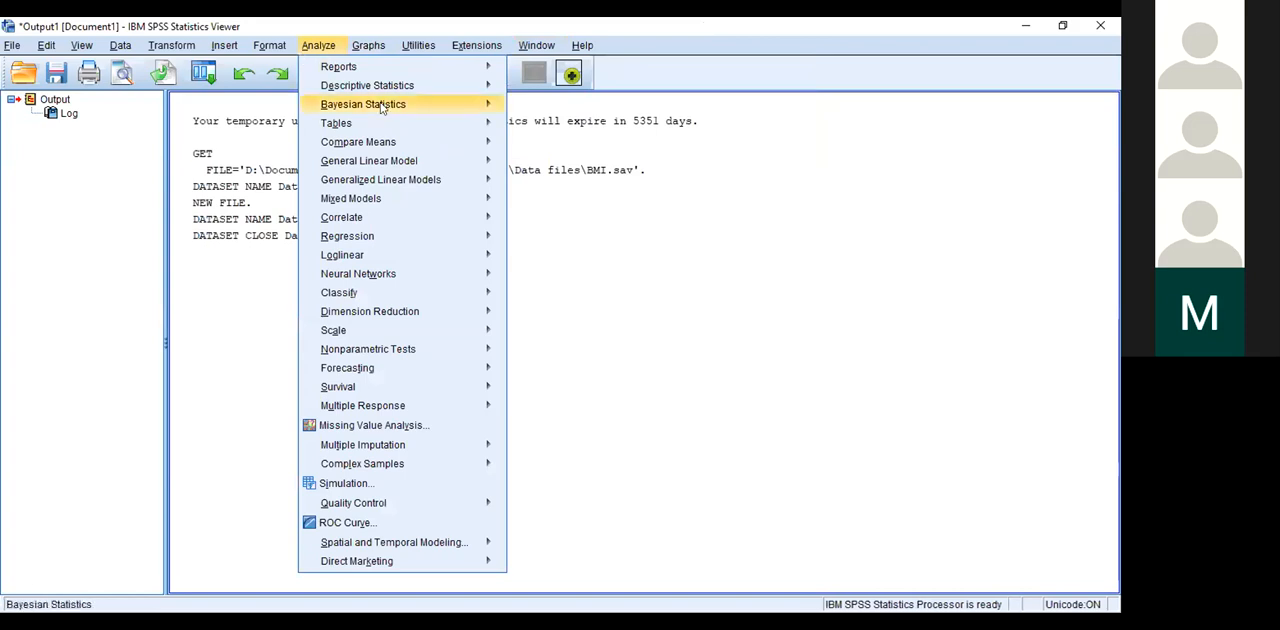
pyautogui.moveTo(400, 85)
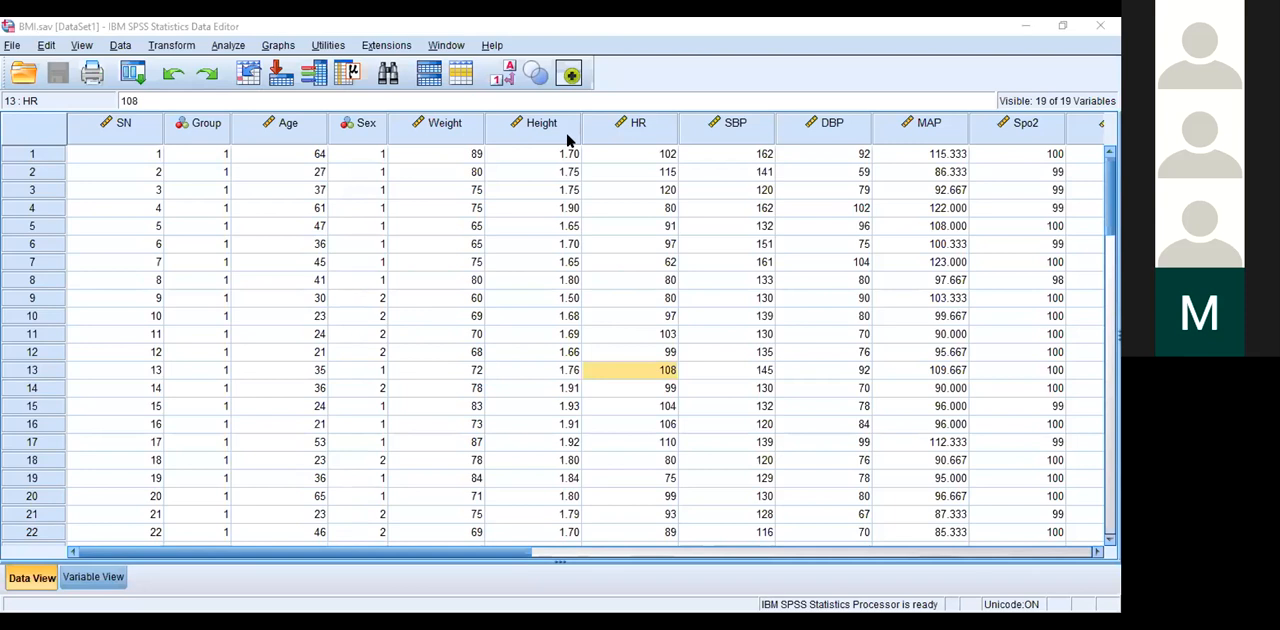
# Step: Review the available commands for creating, opening and saving files, editing, and display settings
pyautogui.click(14, 45)
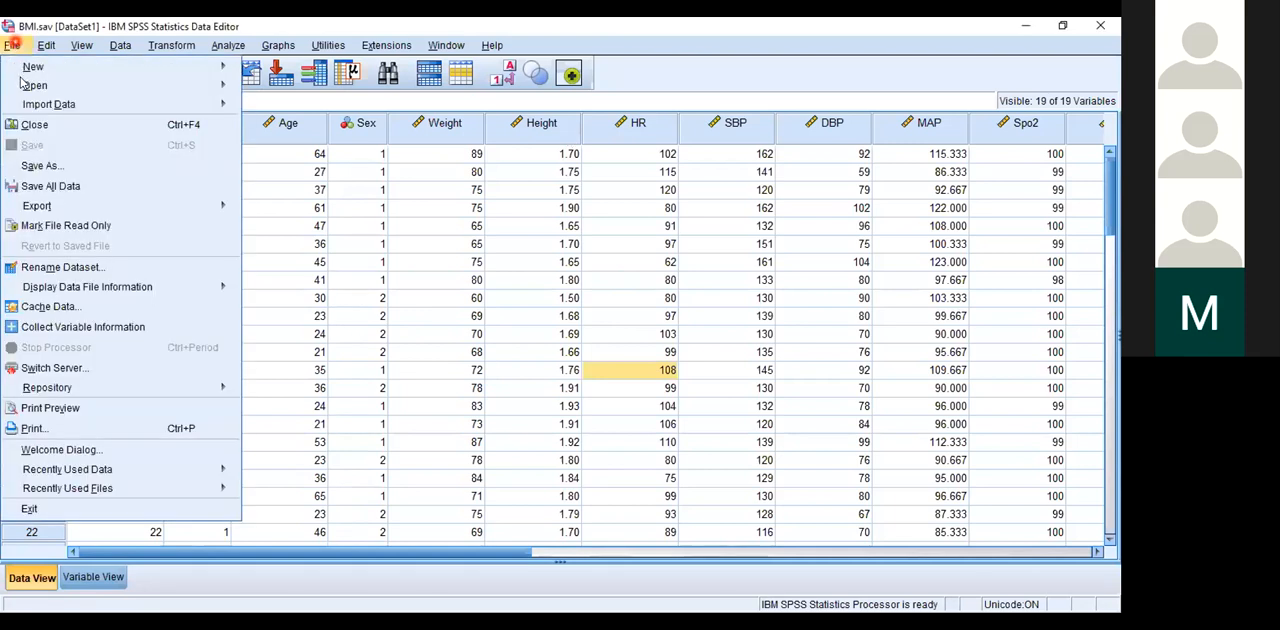
pyautogui.moveTo(22, 83)
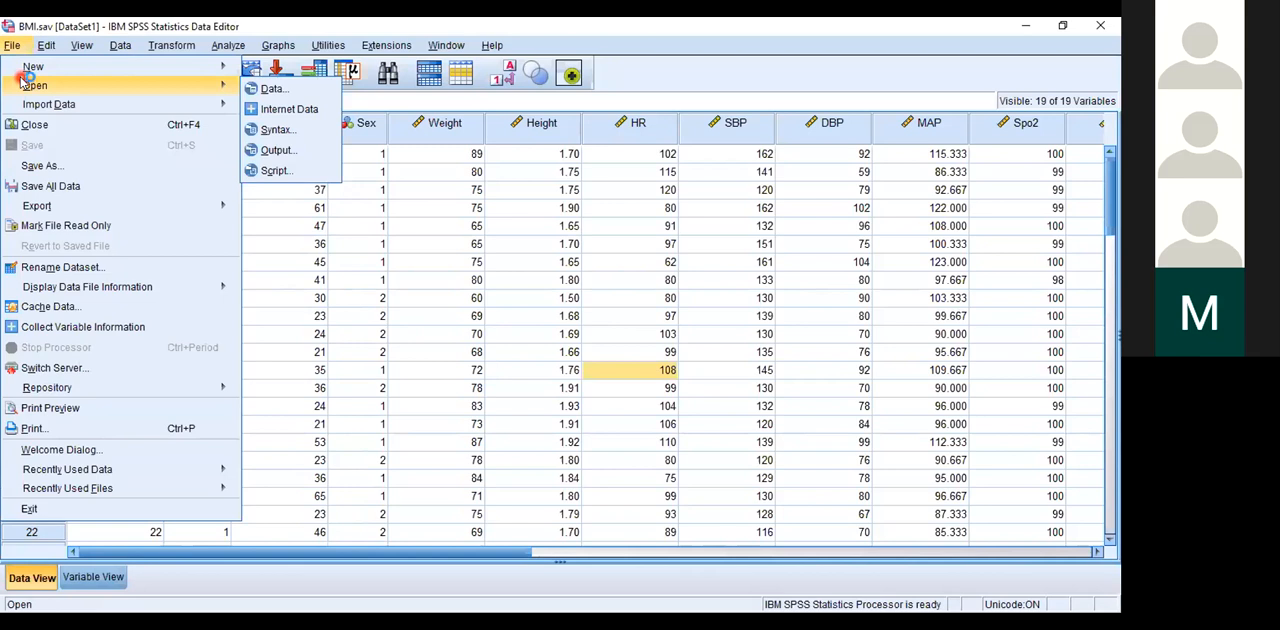
pyautogui.click(16, 85)
pyautogui.moveTo(18, 68)
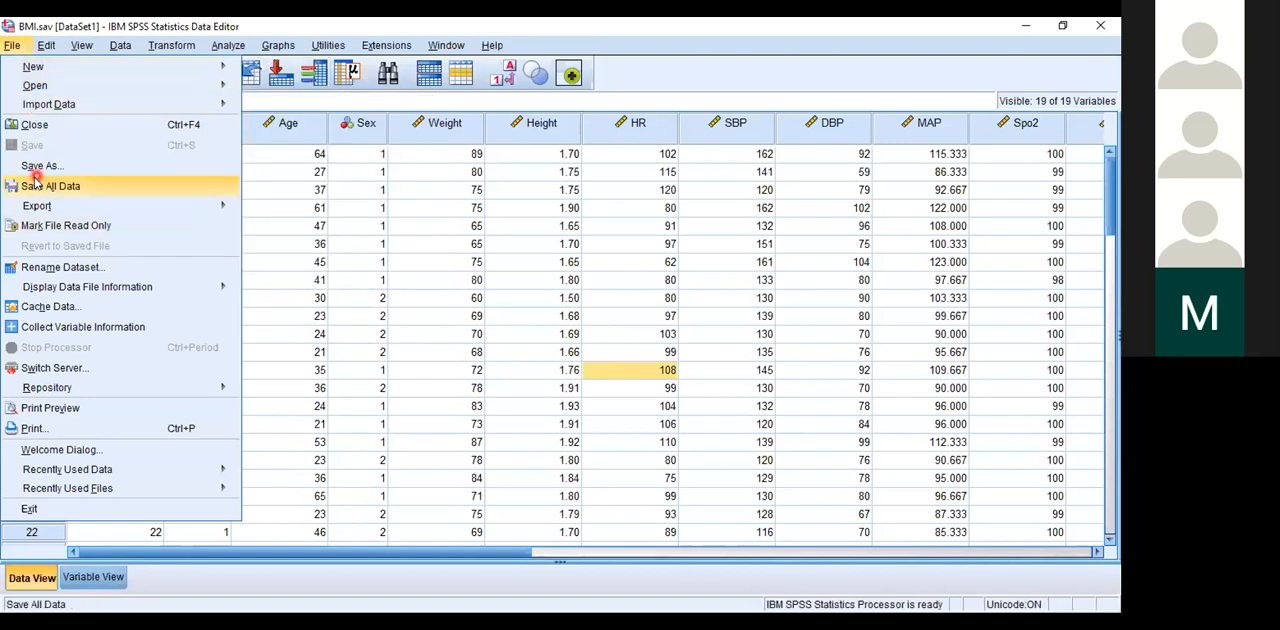
pyautogui.moveTo(58, 210)
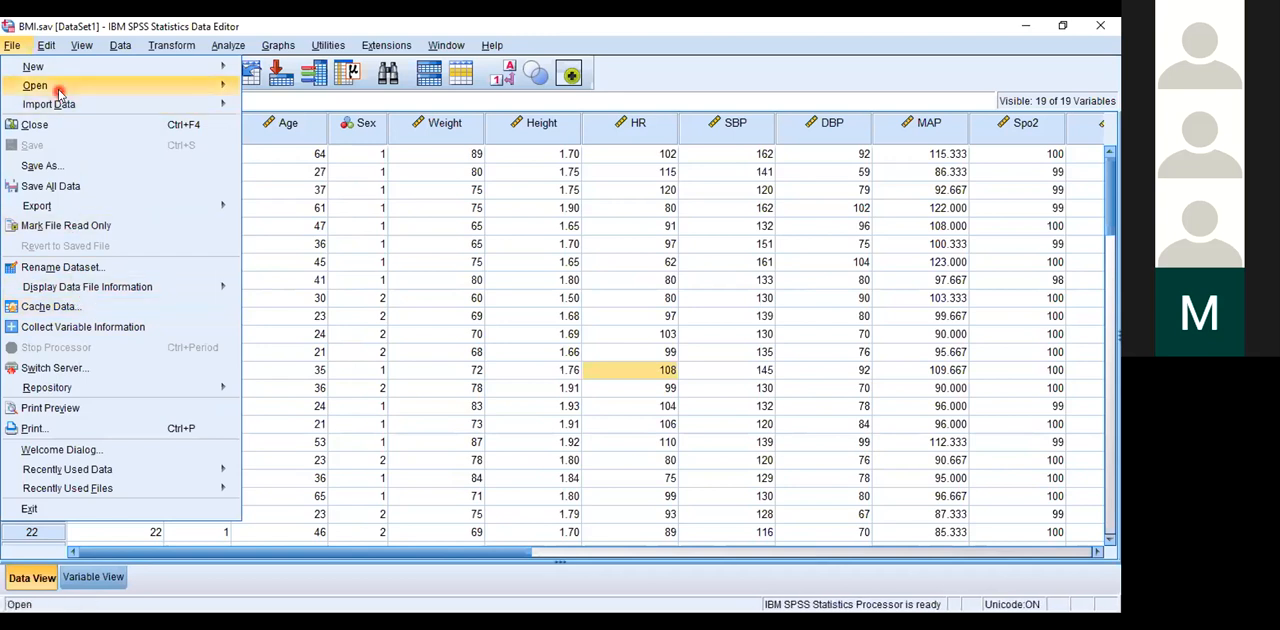
pyautogui.moveTo(44, 47)
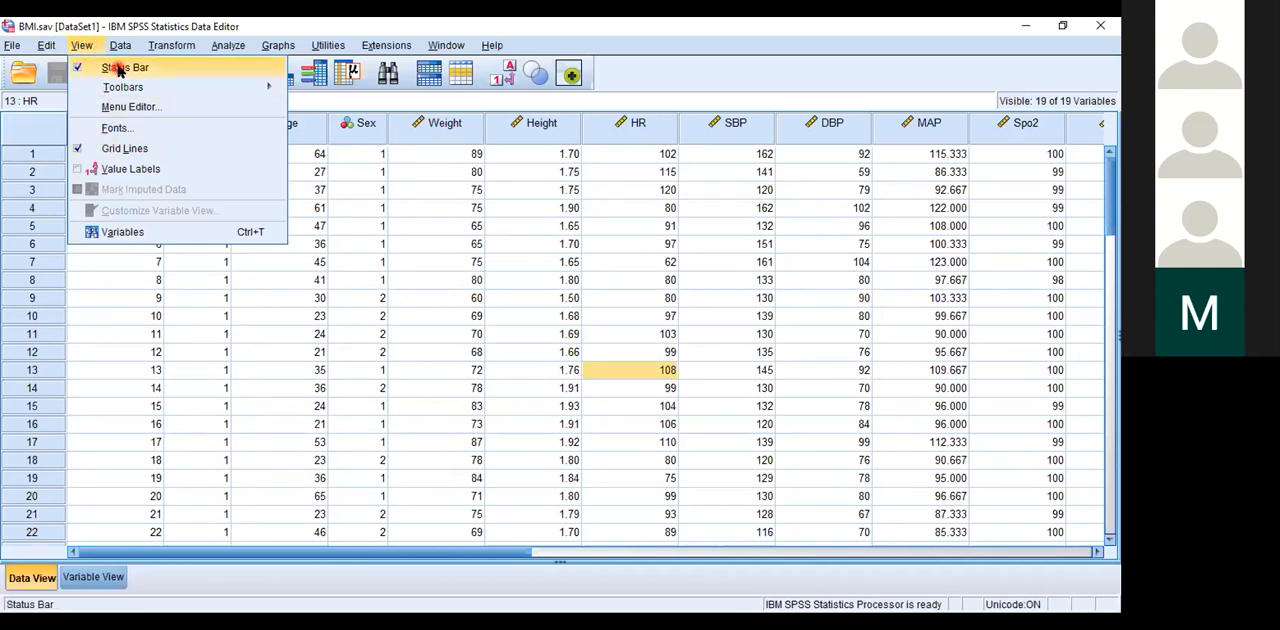
pyautogui.click(336, 142)
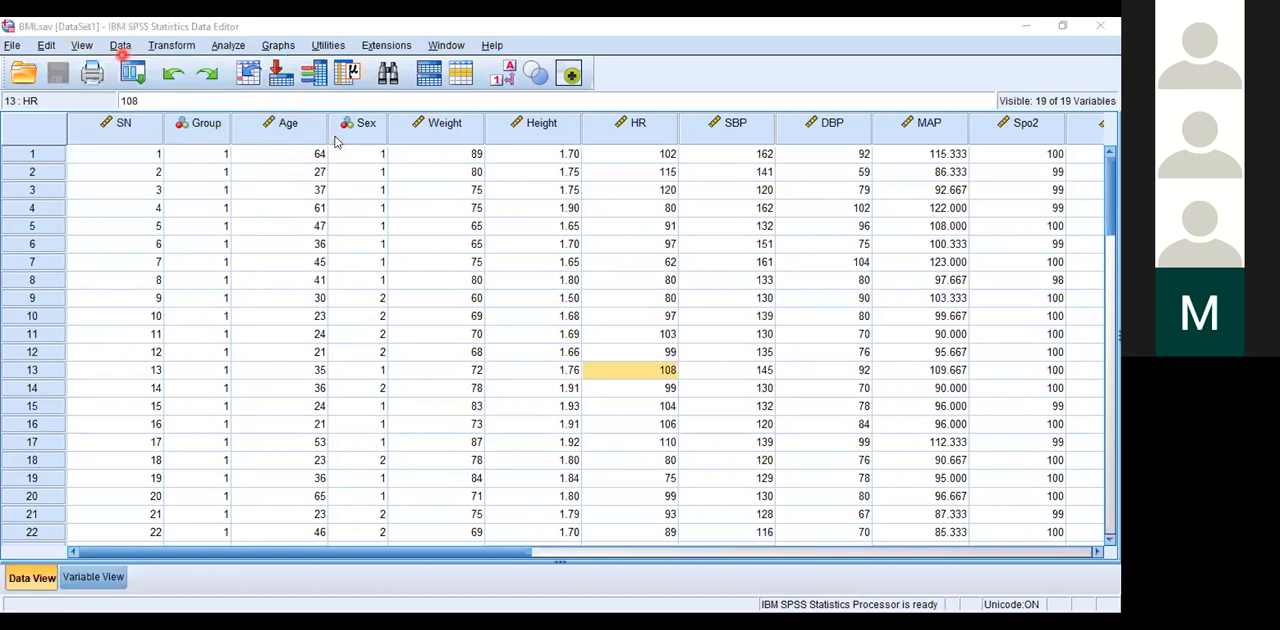
# Step: Hide the grid lines in the BMI data sheet and show them again
pyautogui.click(82, 48)
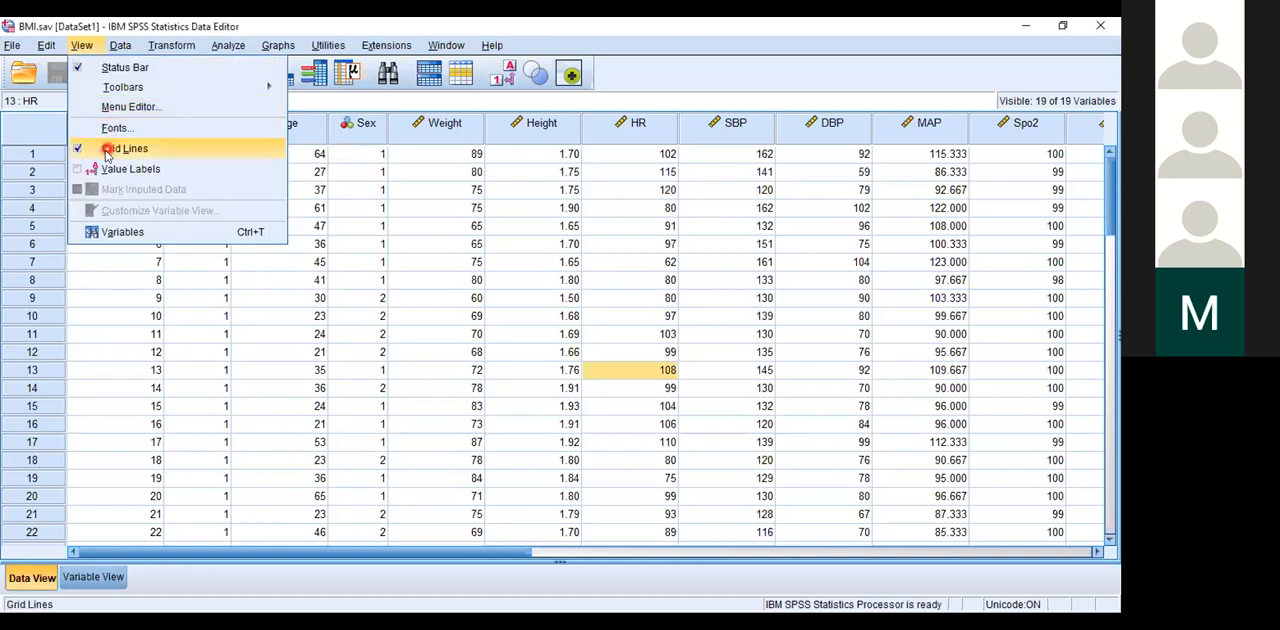
pyautogui.click(91, 150)
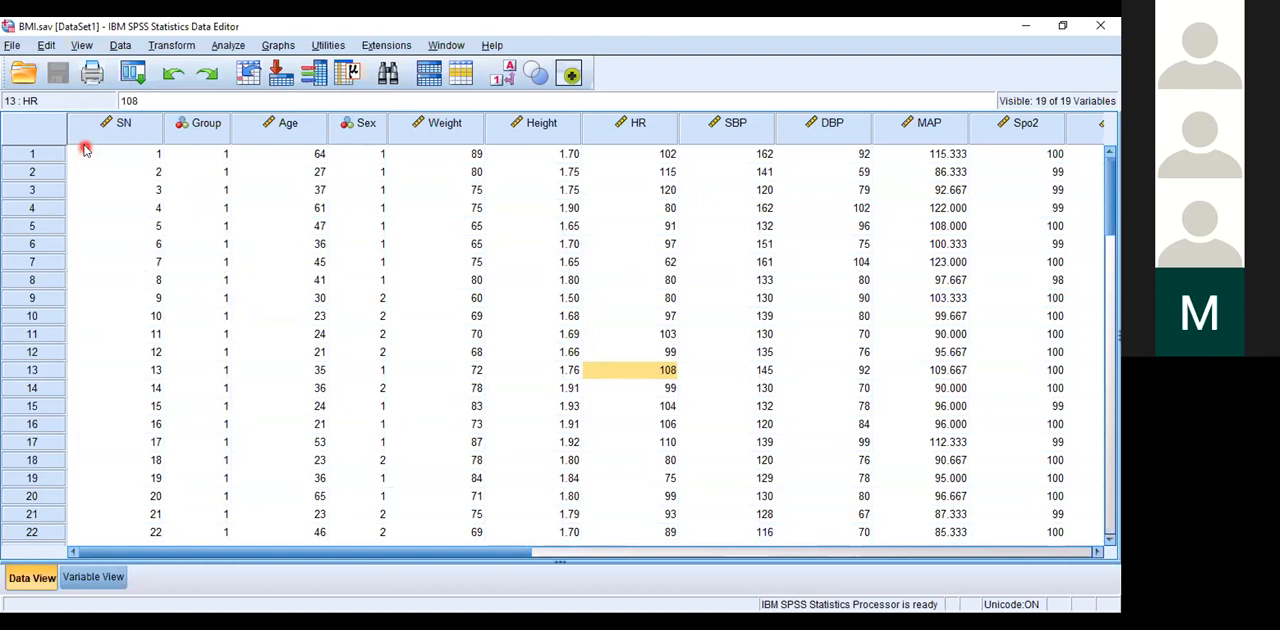
pyautogui.click(80, 47)
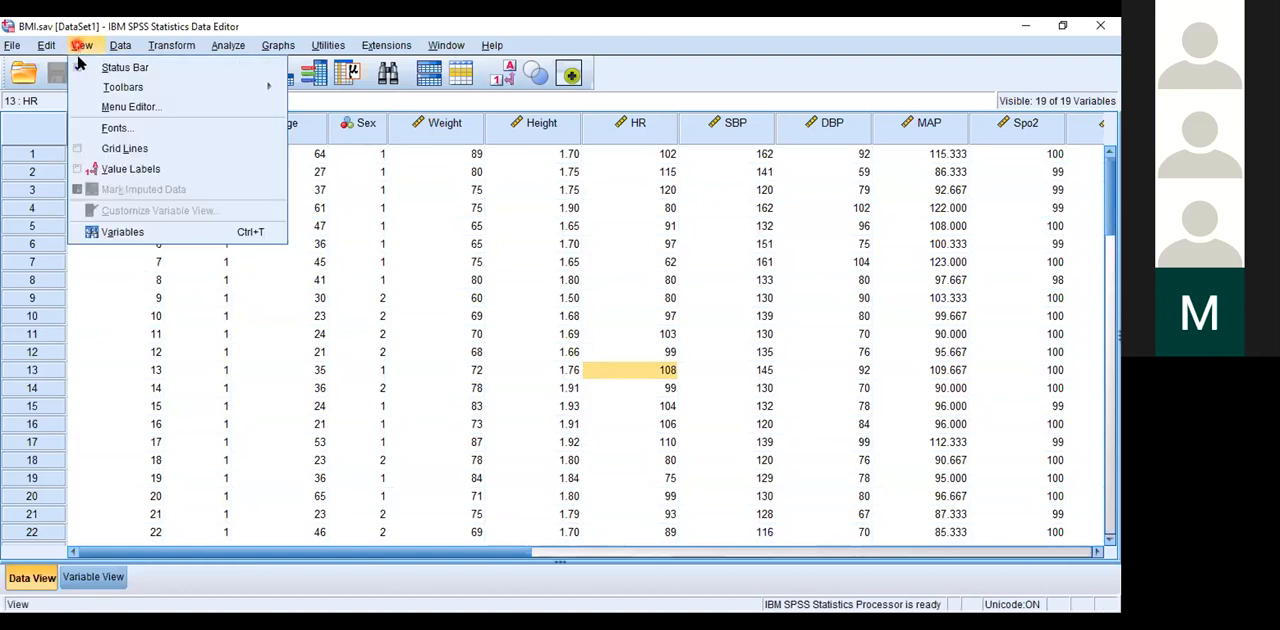
pyautogui.click(82, 148)
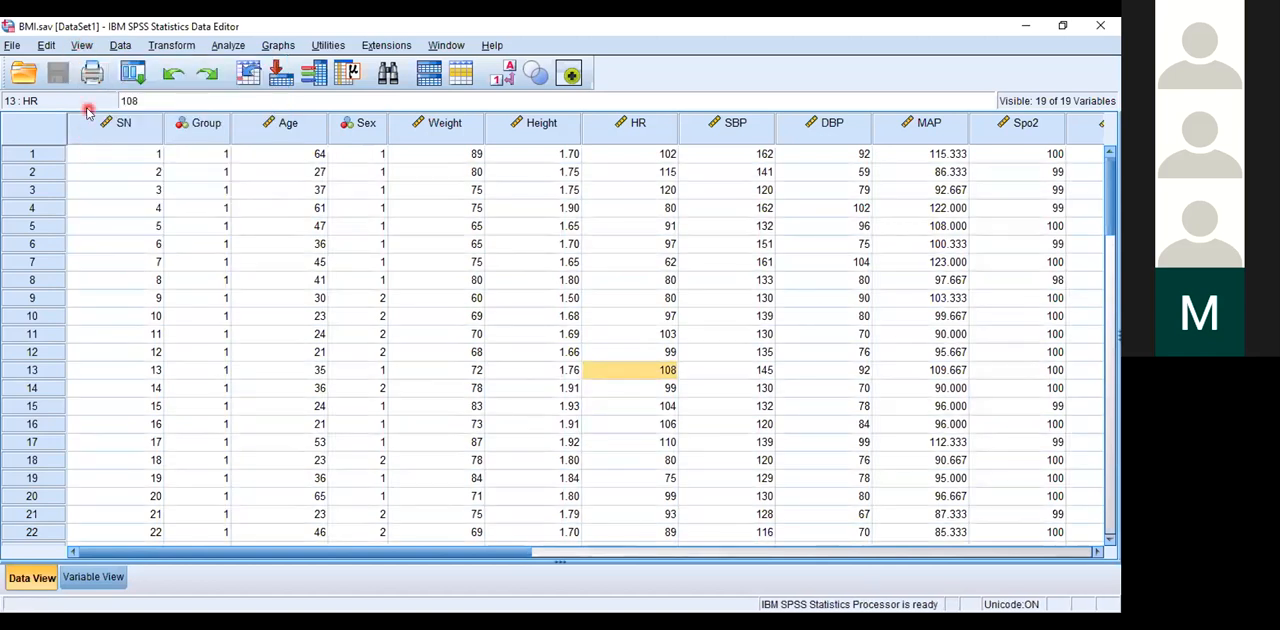
# Step: Display value labels instead of codes in the BMI data sheet, and switch back to the numeric codes
pyautogui.click(82, 45)
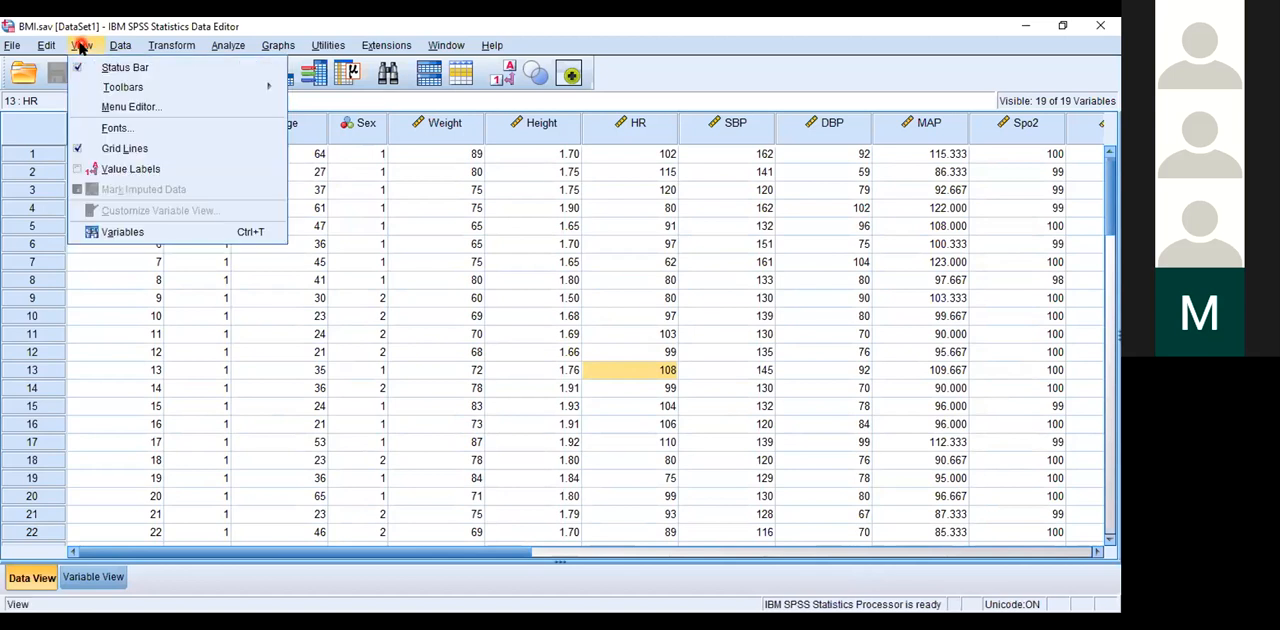
pyautogui.click(83, 170)
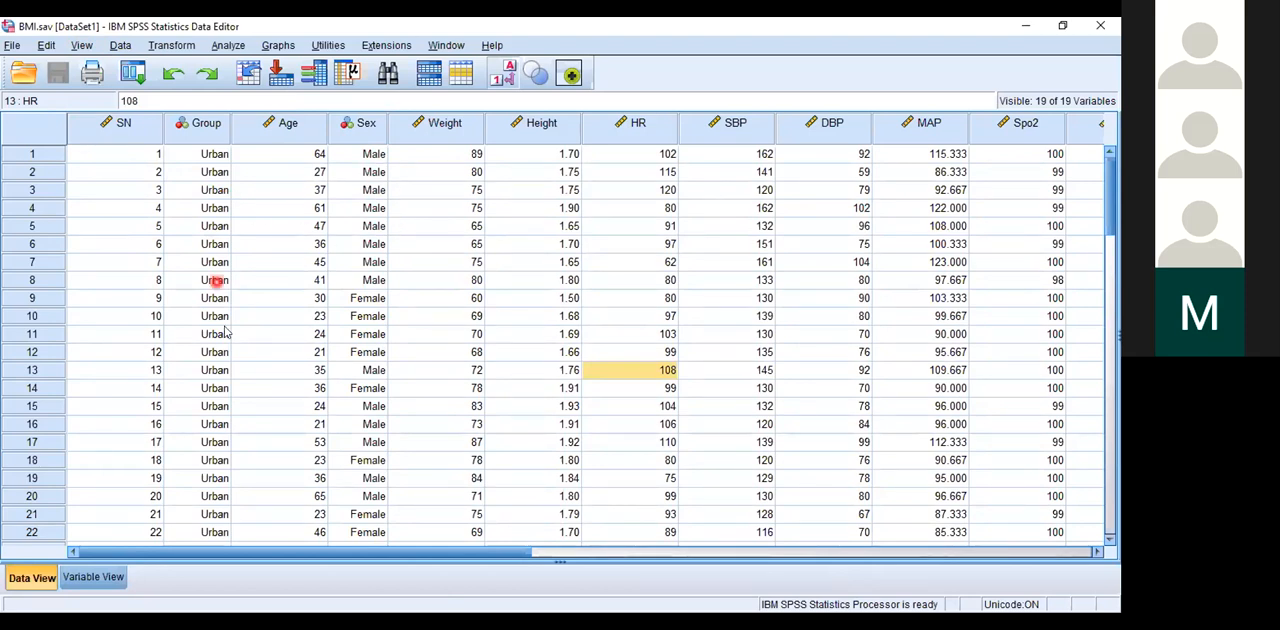
pyautogui.click(88, 46)
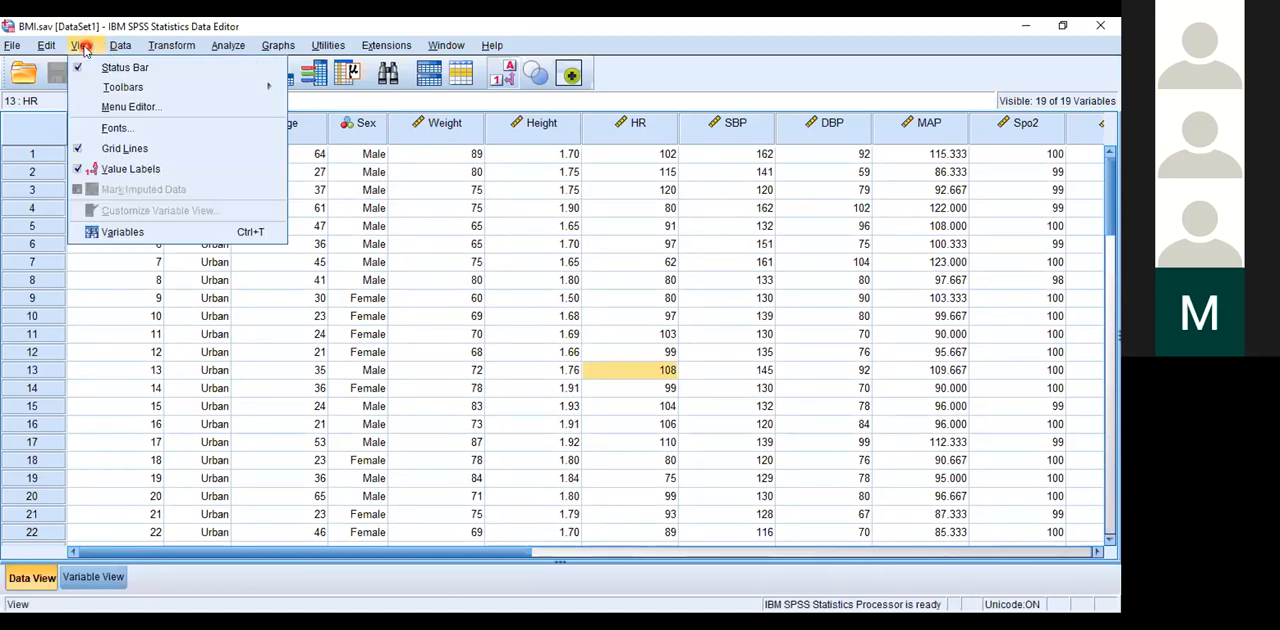
pyautogui.click(97, 170)
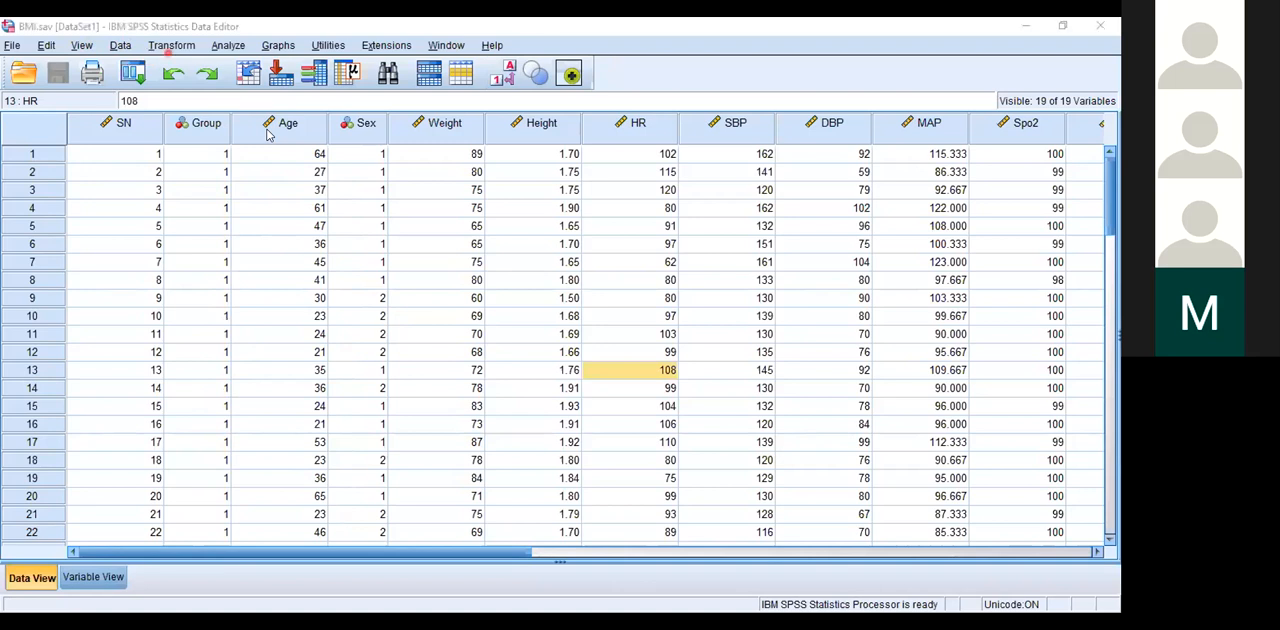
# Step: Examine the available data management, variable transformation and statistical analysis procedures, including the regression types
pyautogui.click(120, 46)
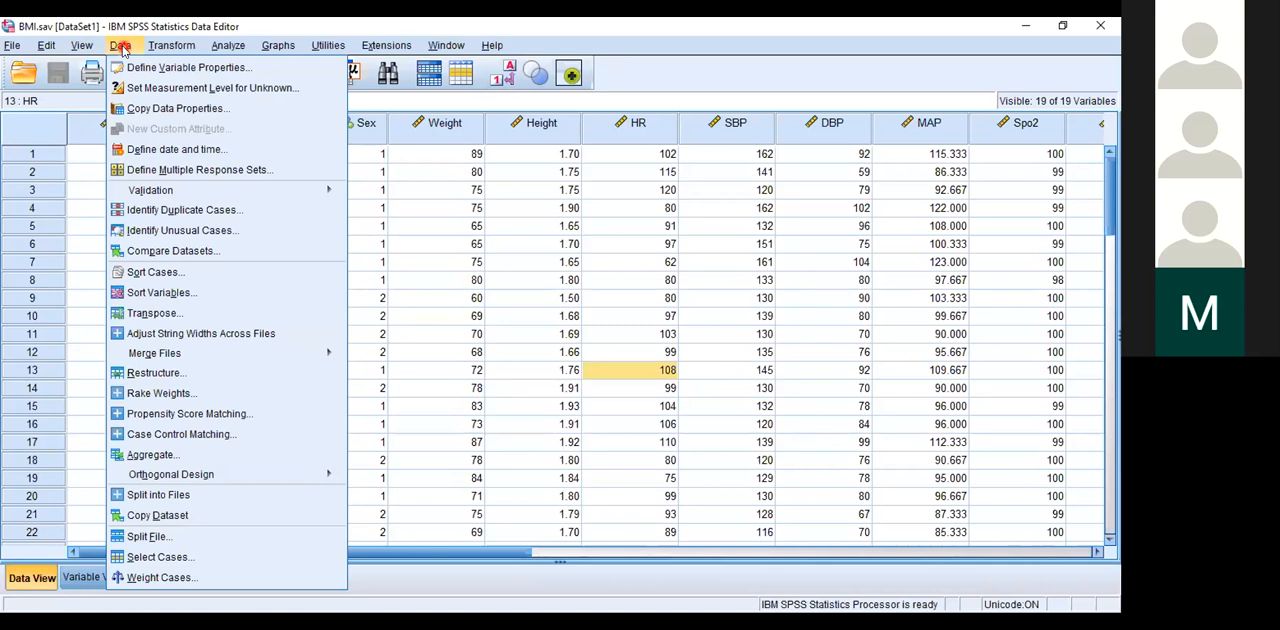
pyautogui.moveTo(153, 50)
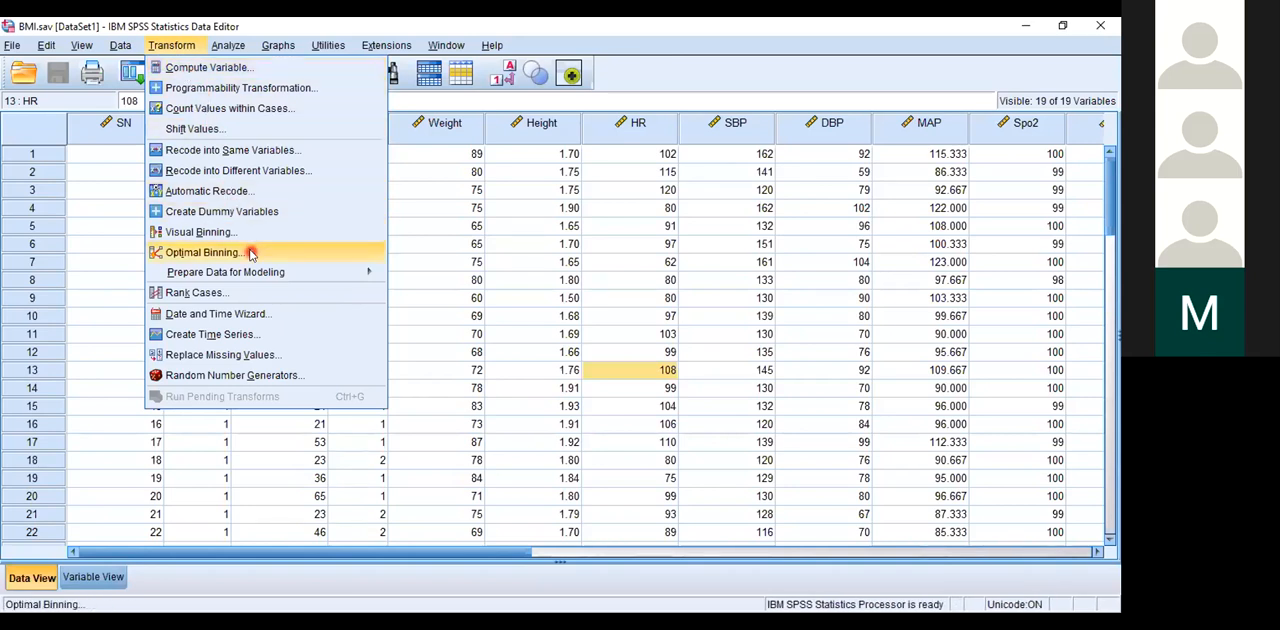
pyautogui.click(236, 46)
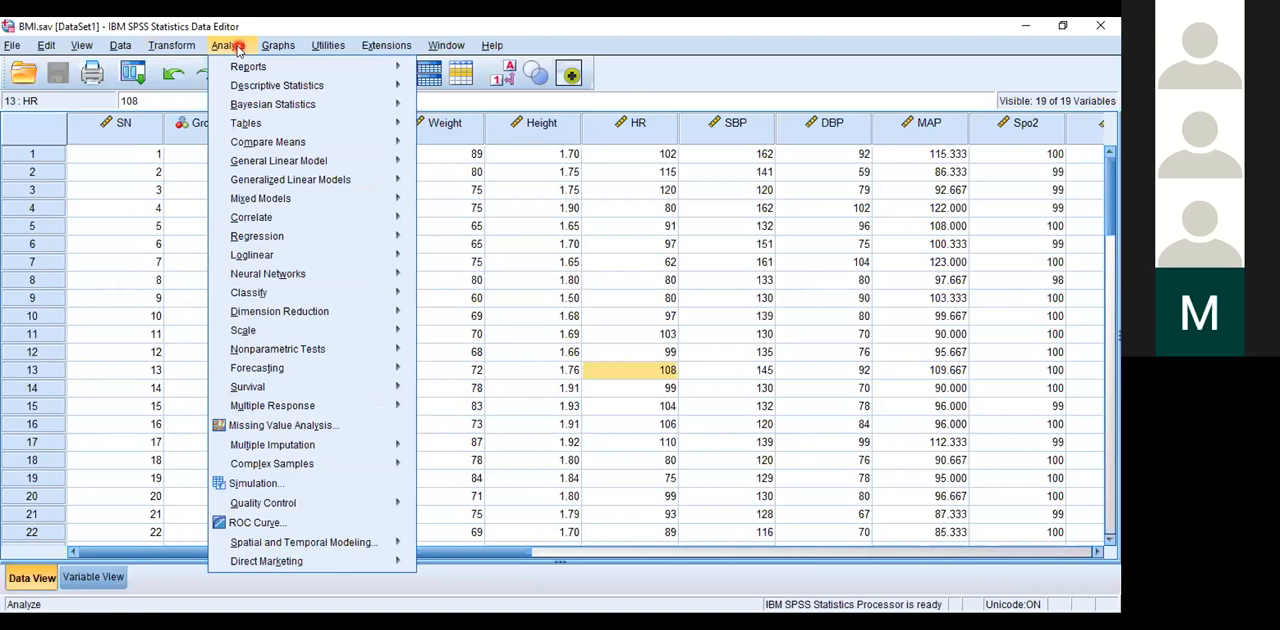
pyautogui.click(353, 94)
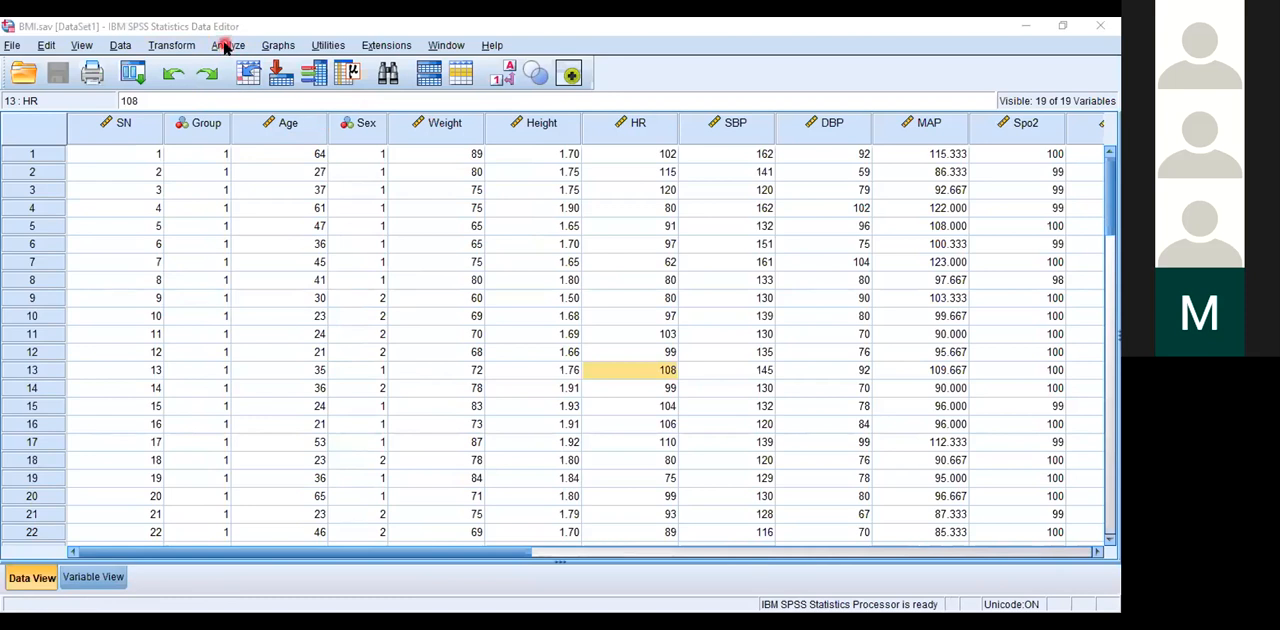
pyautogui.click(227, 46)
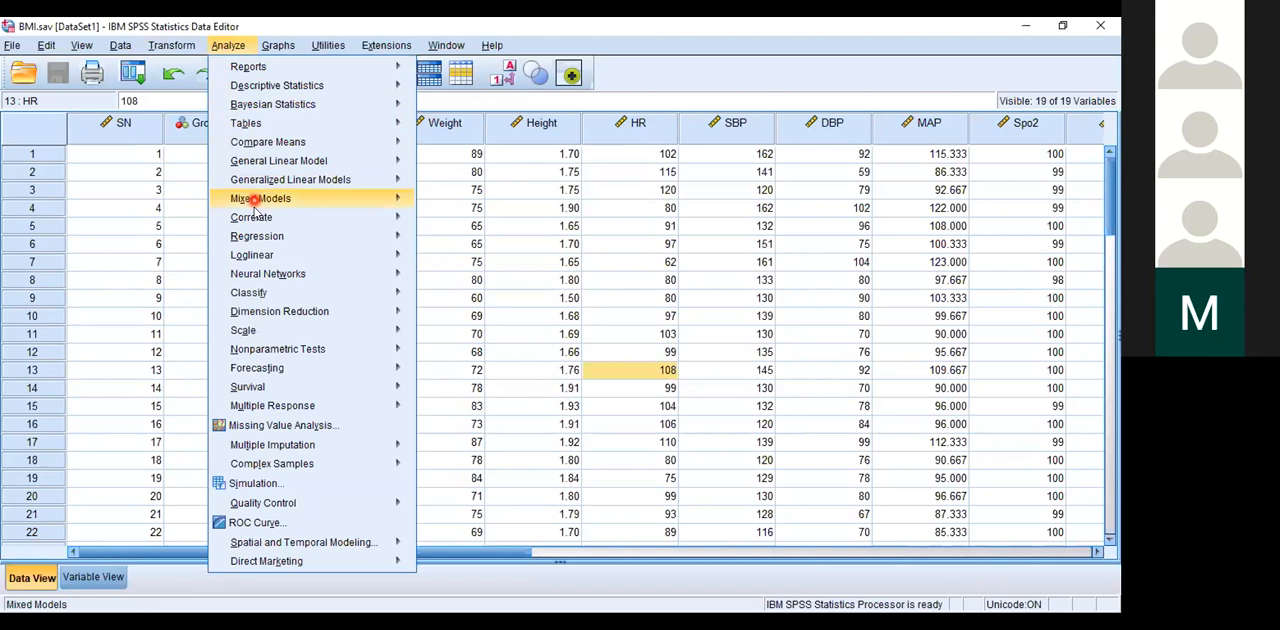
pyautogui.moveTo(258, 235)
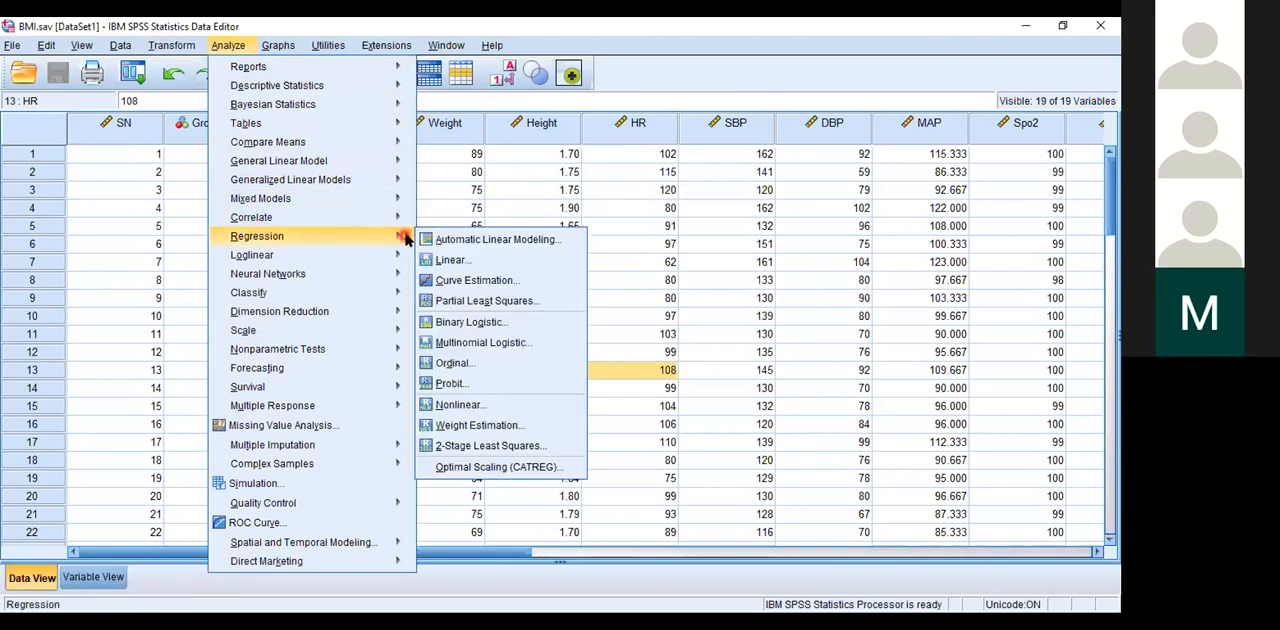
pyautogui.moveTo(278, 258)
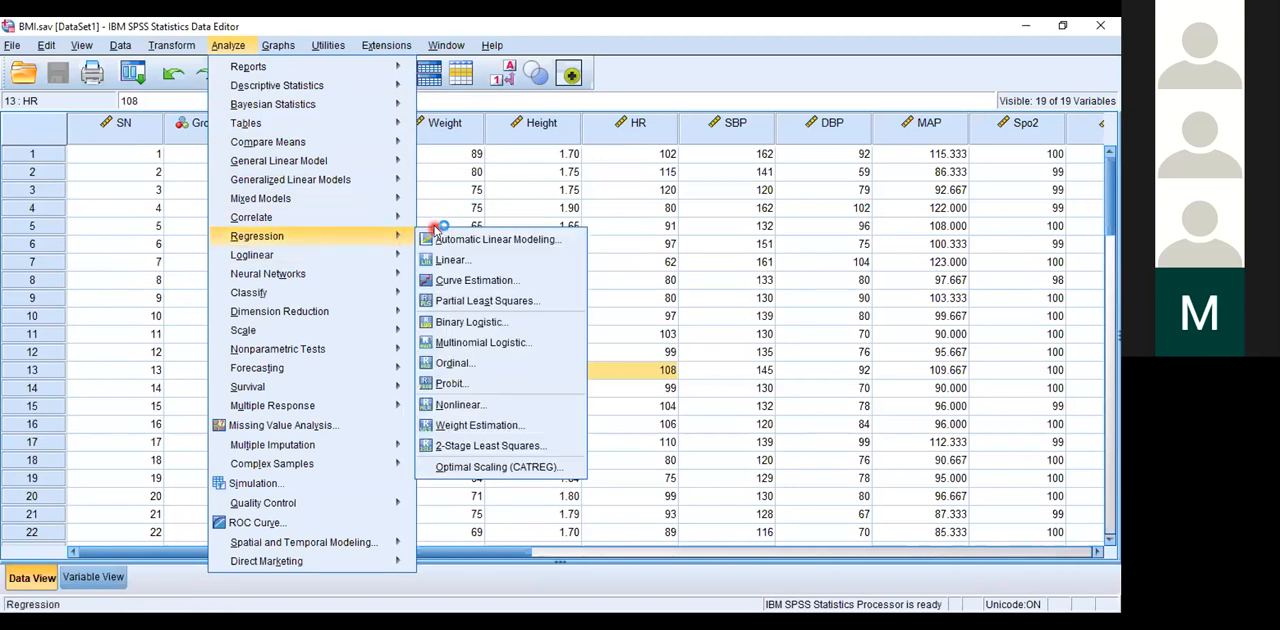
pyautogui.moveTo(295, 141)
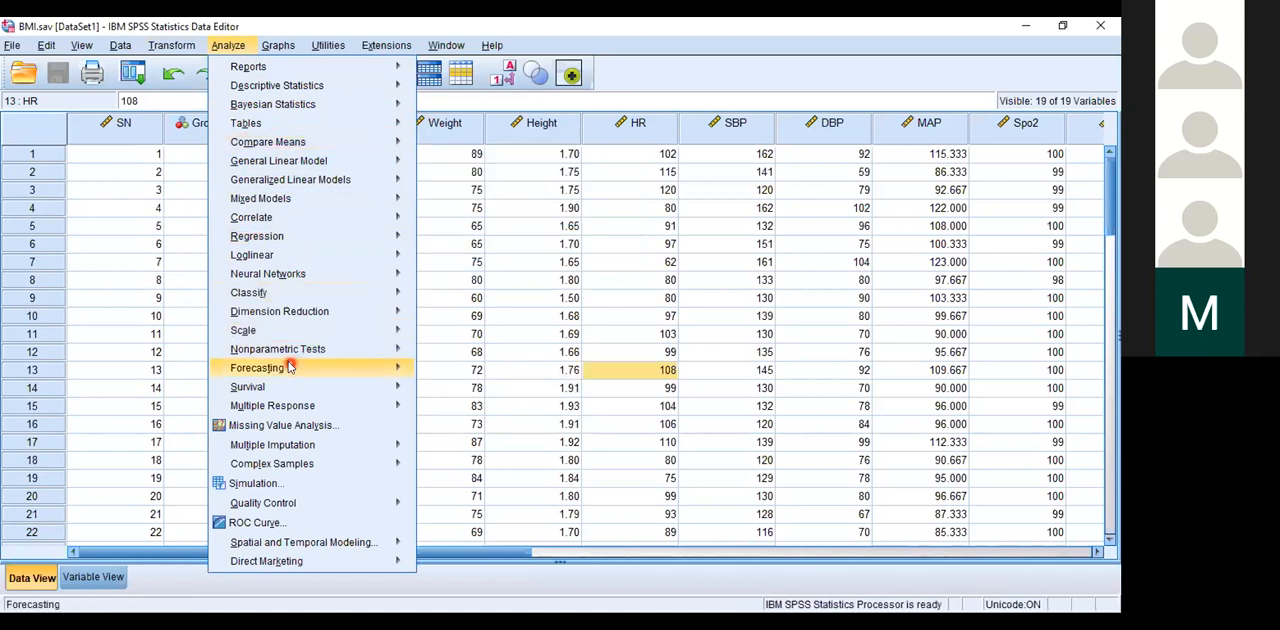
pyautogui.moveTo(283, 369)
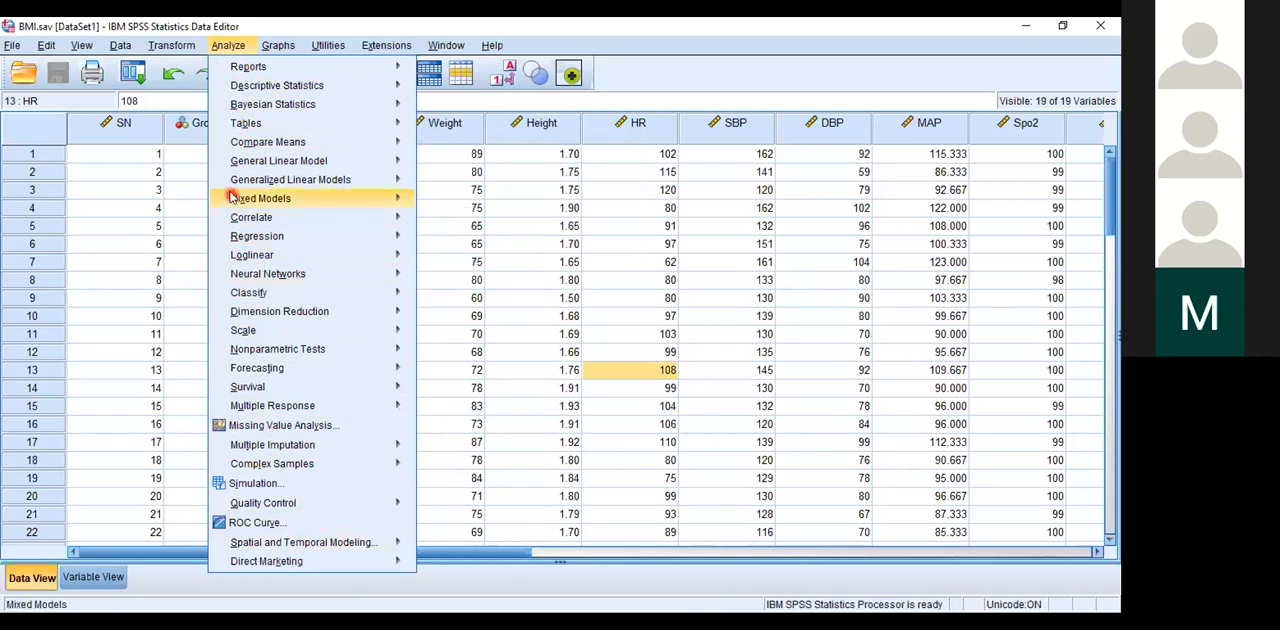
pyautogui.moveTo(278, 541)
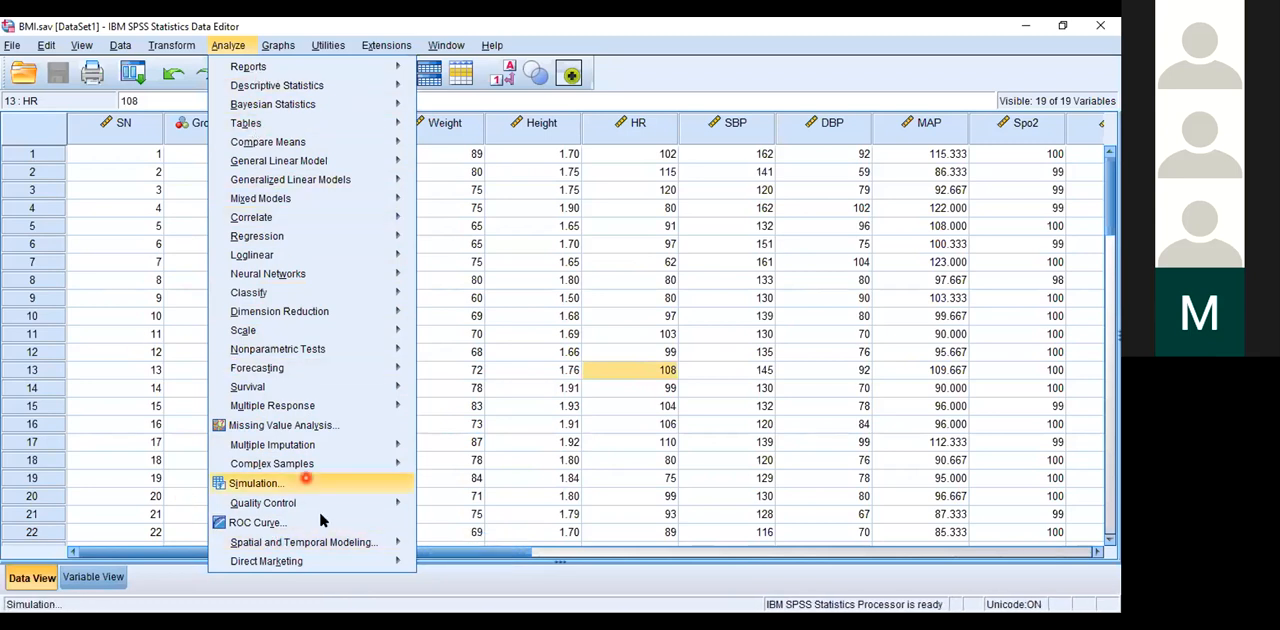
# Step: Examine the remaining statistical analysis procedures, including the Direct Marketing technique and the Bayesian Statistics procedures
pyautogui.moveTo(266, 561)
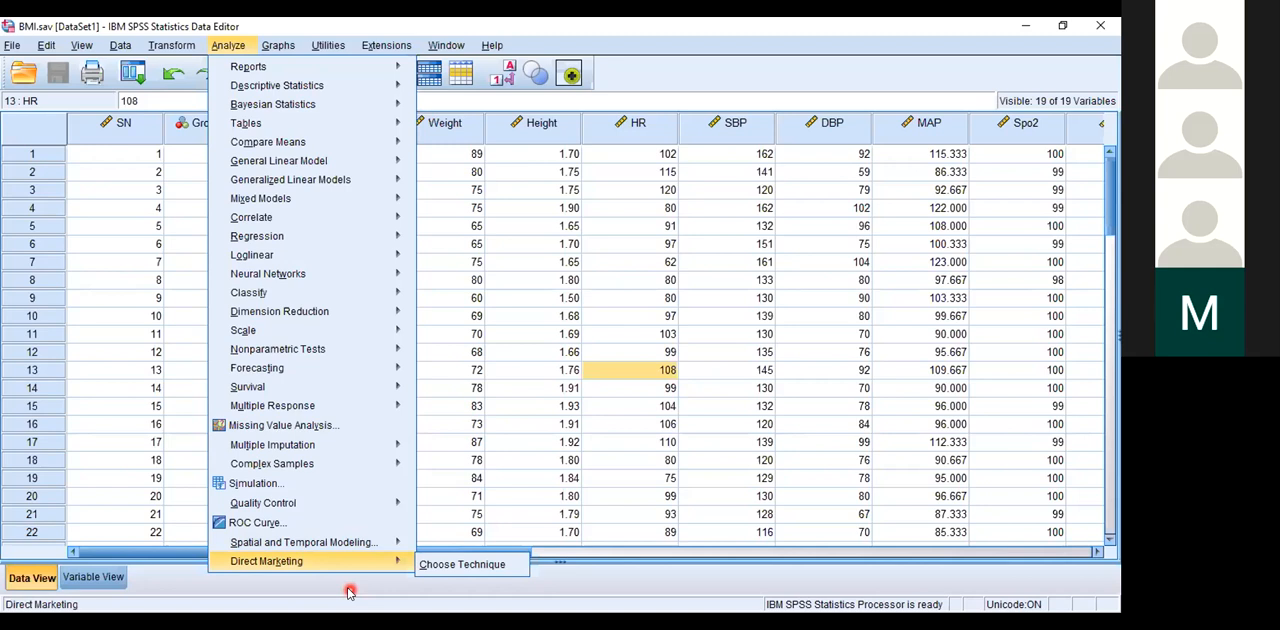
pyautogui.click(349, 592)
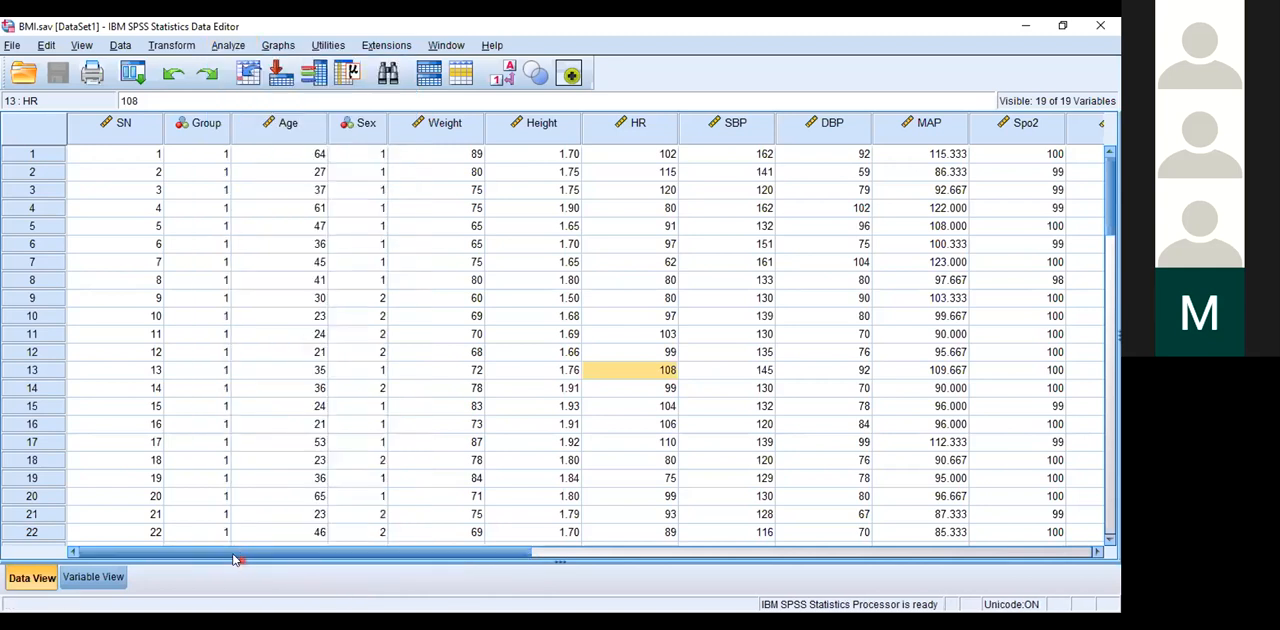
pyautogui.click(228, 45)
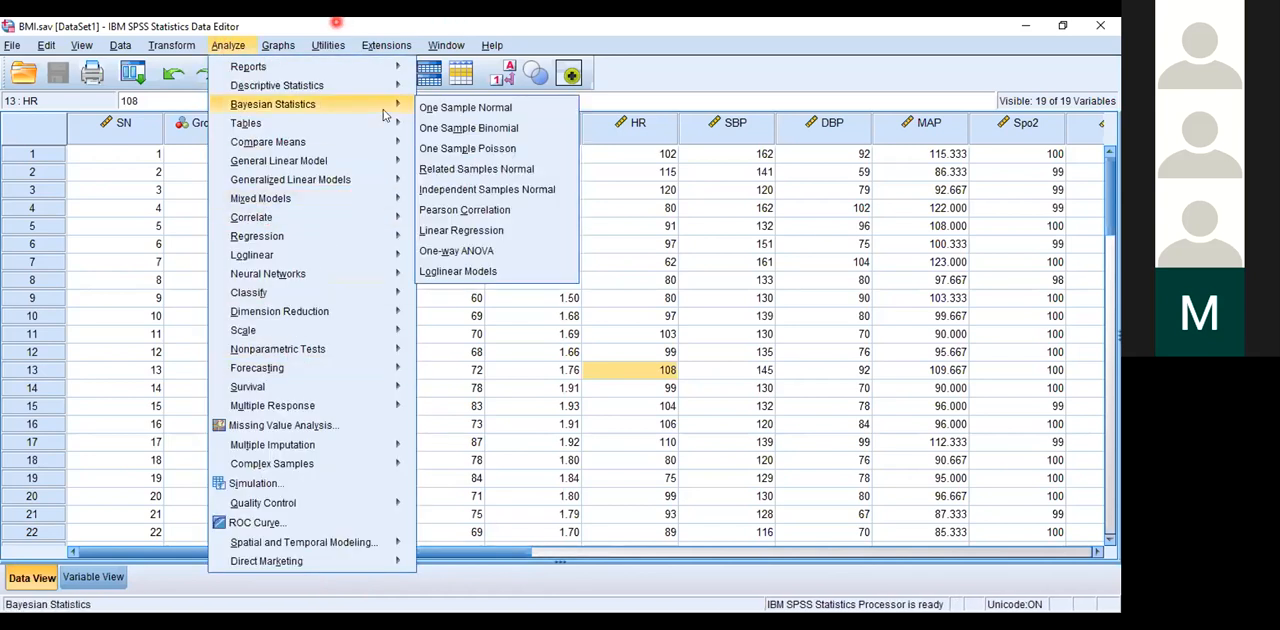
pyautogui.click(337, 23)
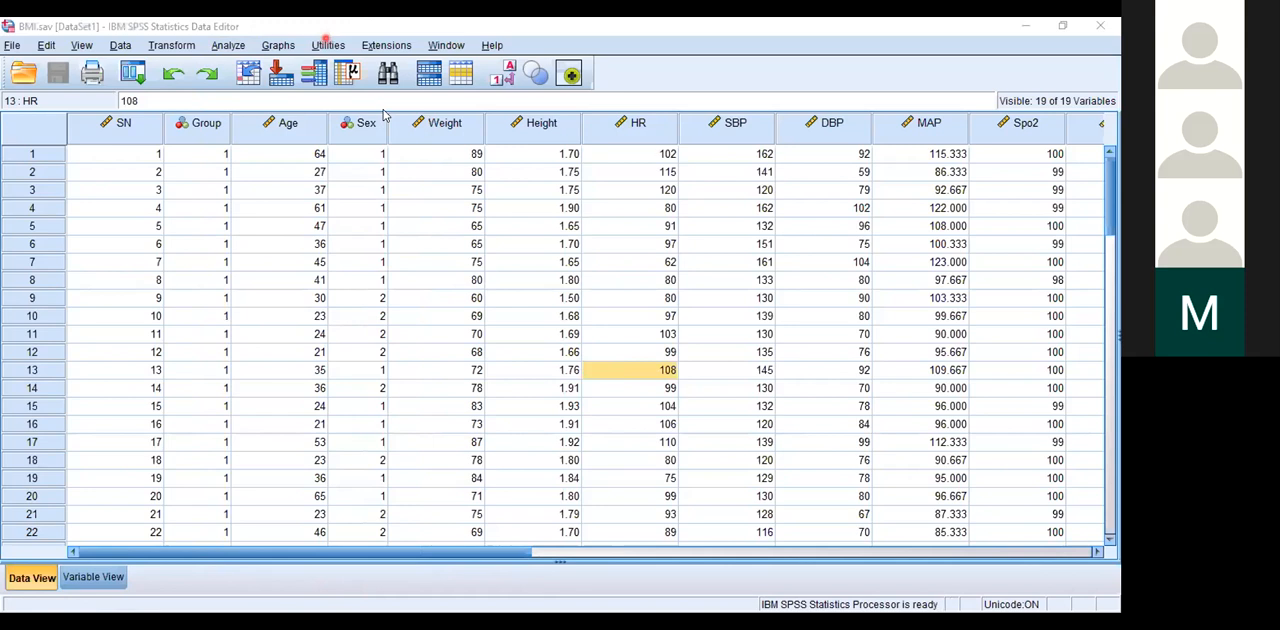
# Step: Review the available commands for graphs, utilities, extensions, window management and help
pyautogui.click(279, 46)
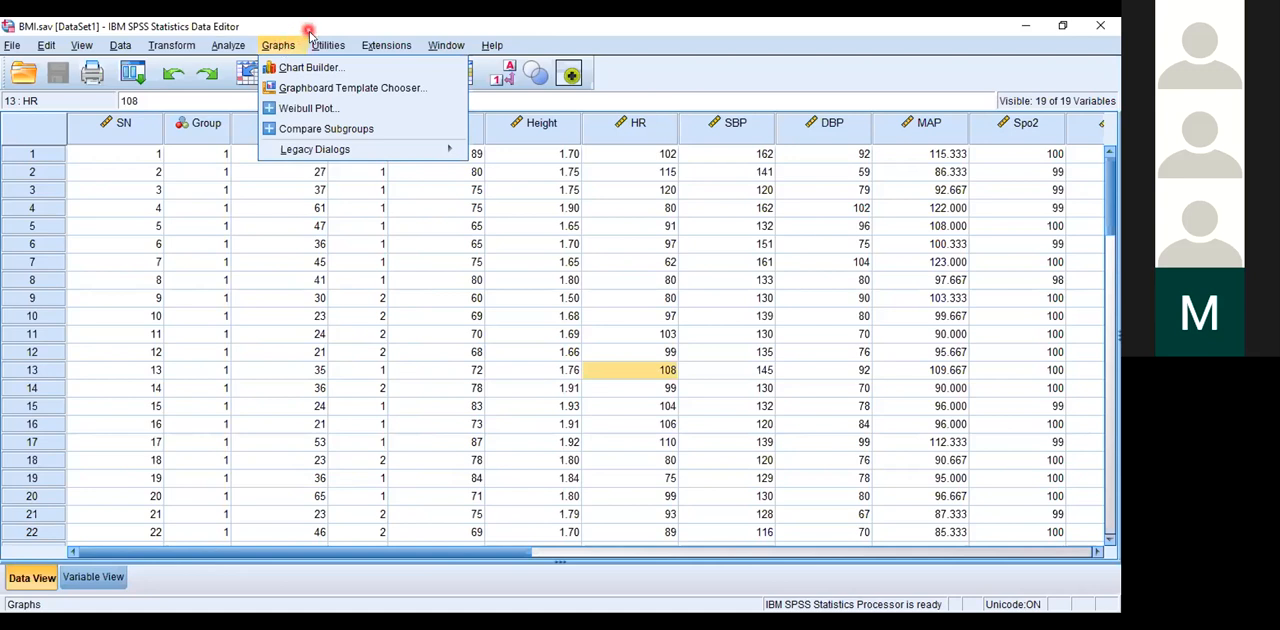
pyautogui.click(322, 45)
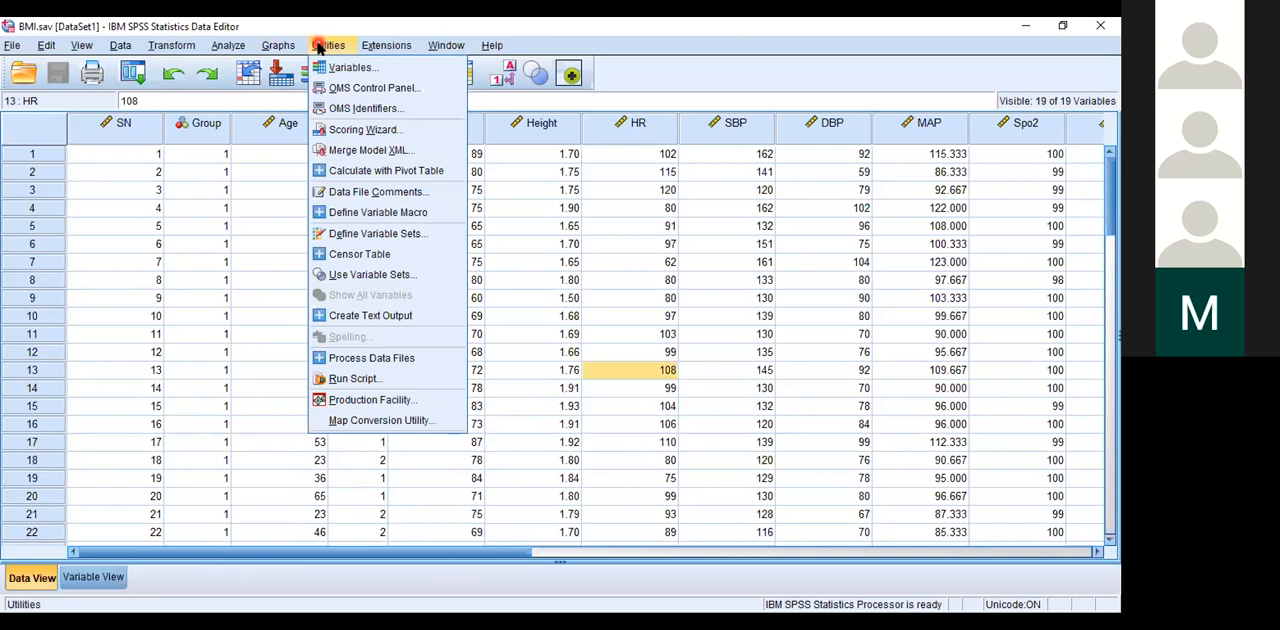
pyautogui.moveTo(292, 46)
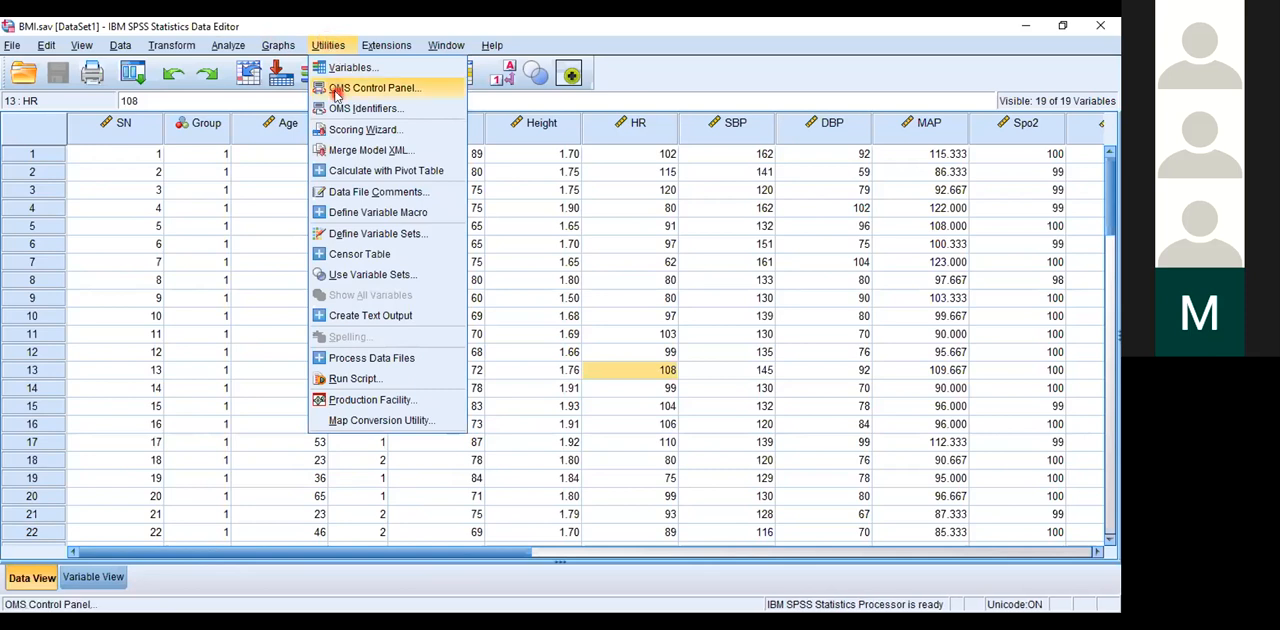
pyautogui.click(340, 95)
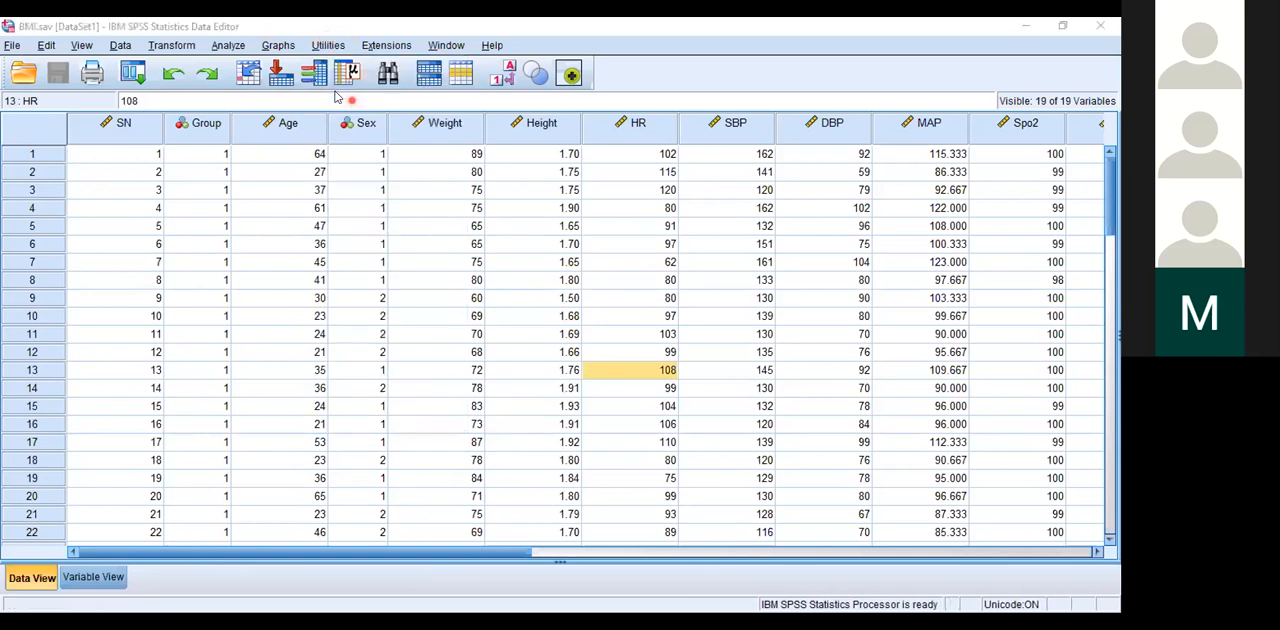
pyautogui.click(320, 47)
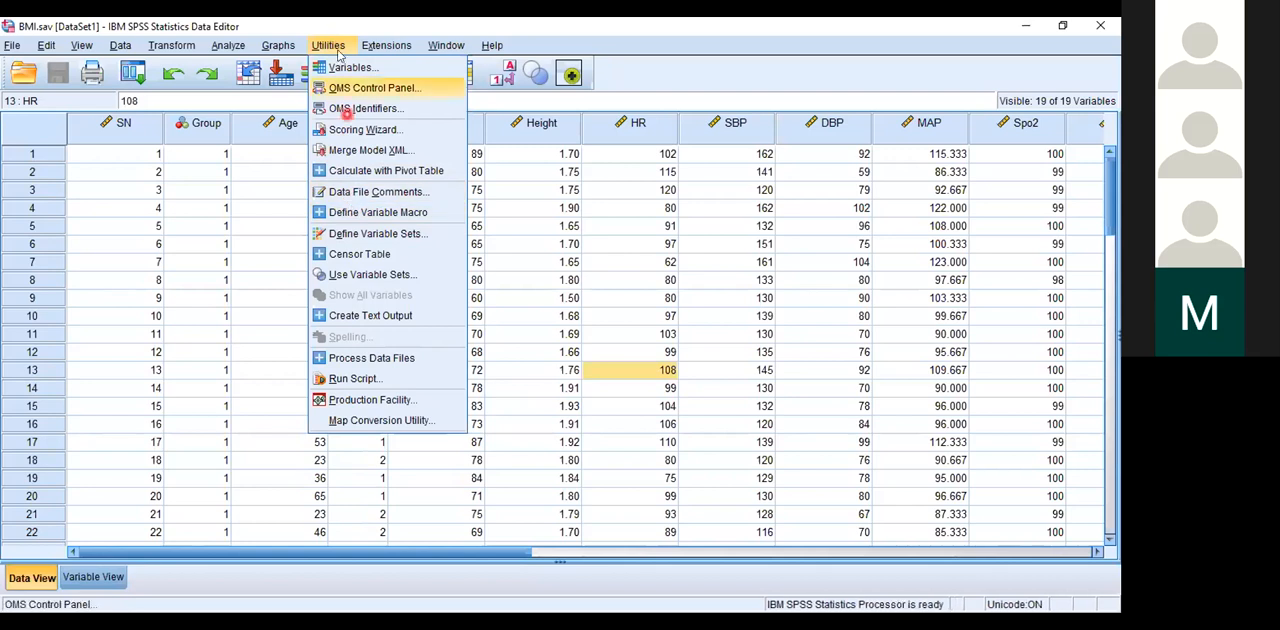
pyautogui.moveTo(357, 52)
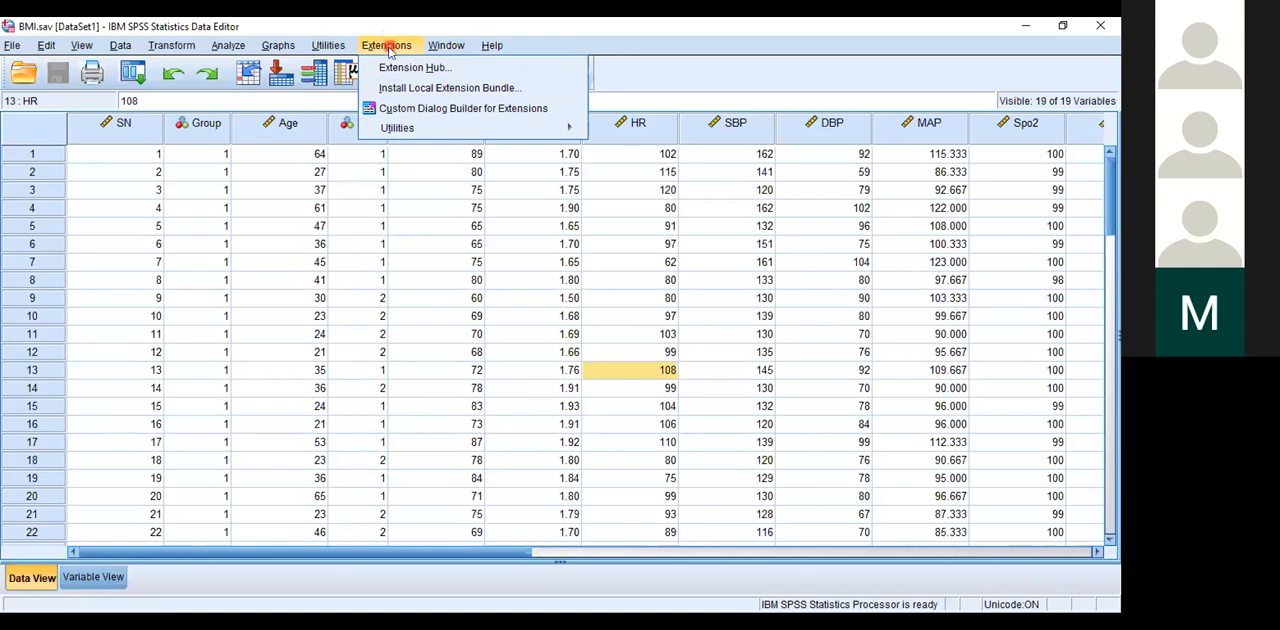
pyautogui.moveTo(293, 55)
pyautogui.moveTo(245, 52)
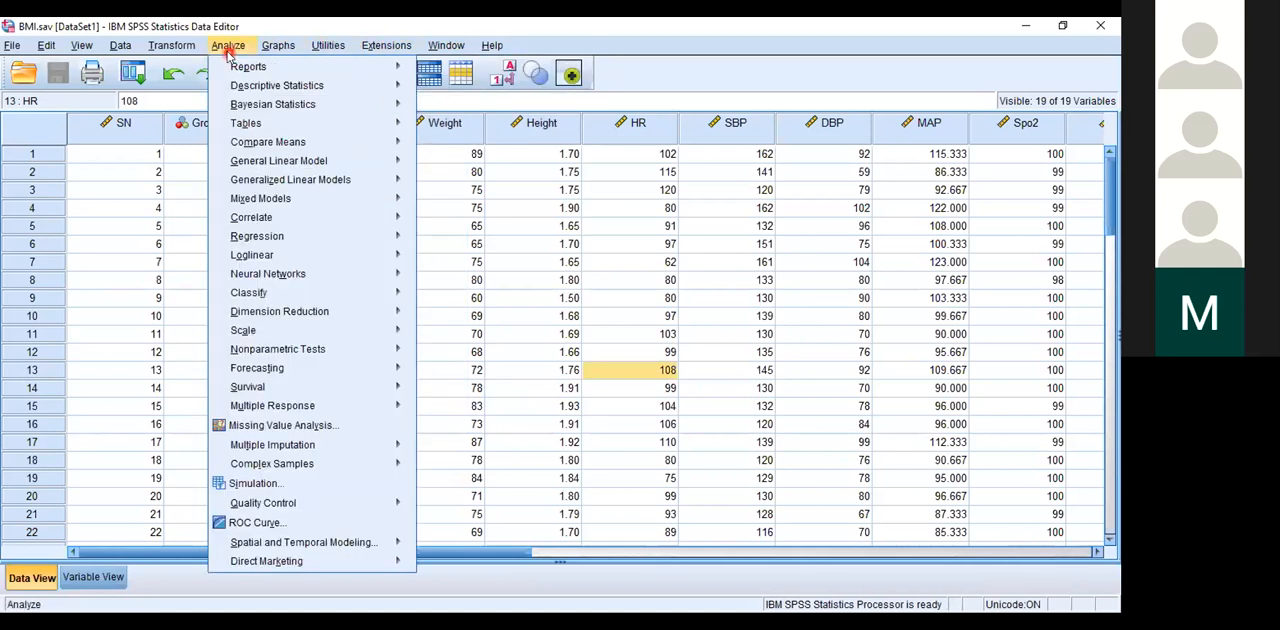
pyautogui.moveTo(442, 48)
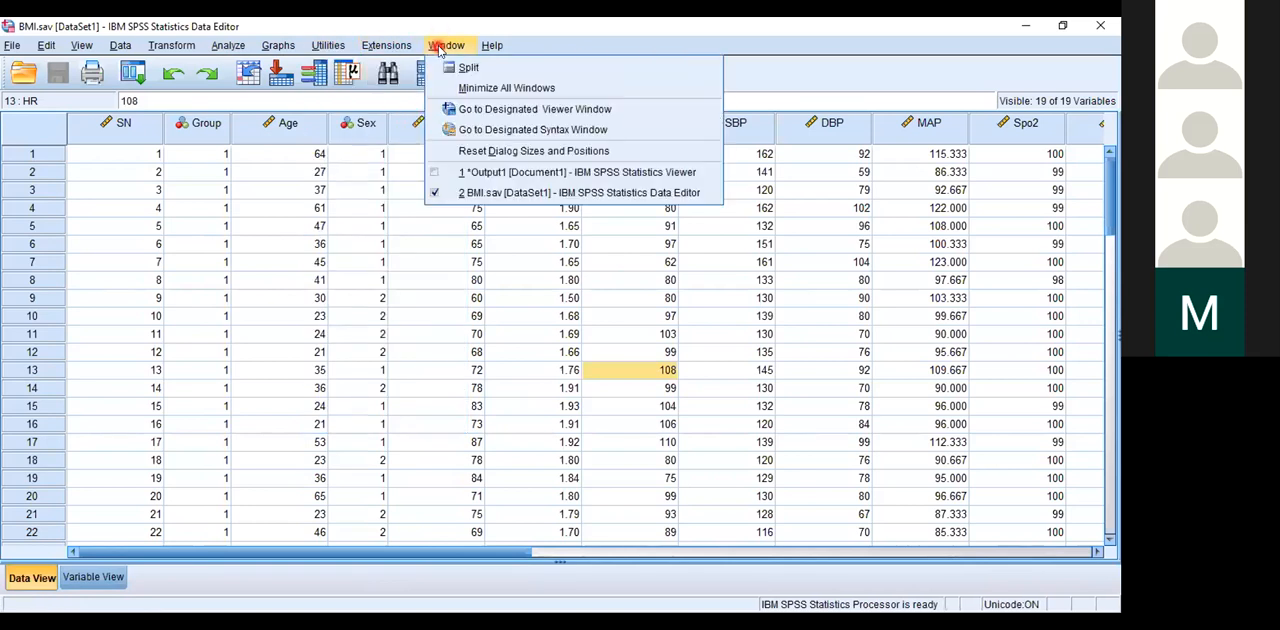
pyautogui.moveTo(490, 46)
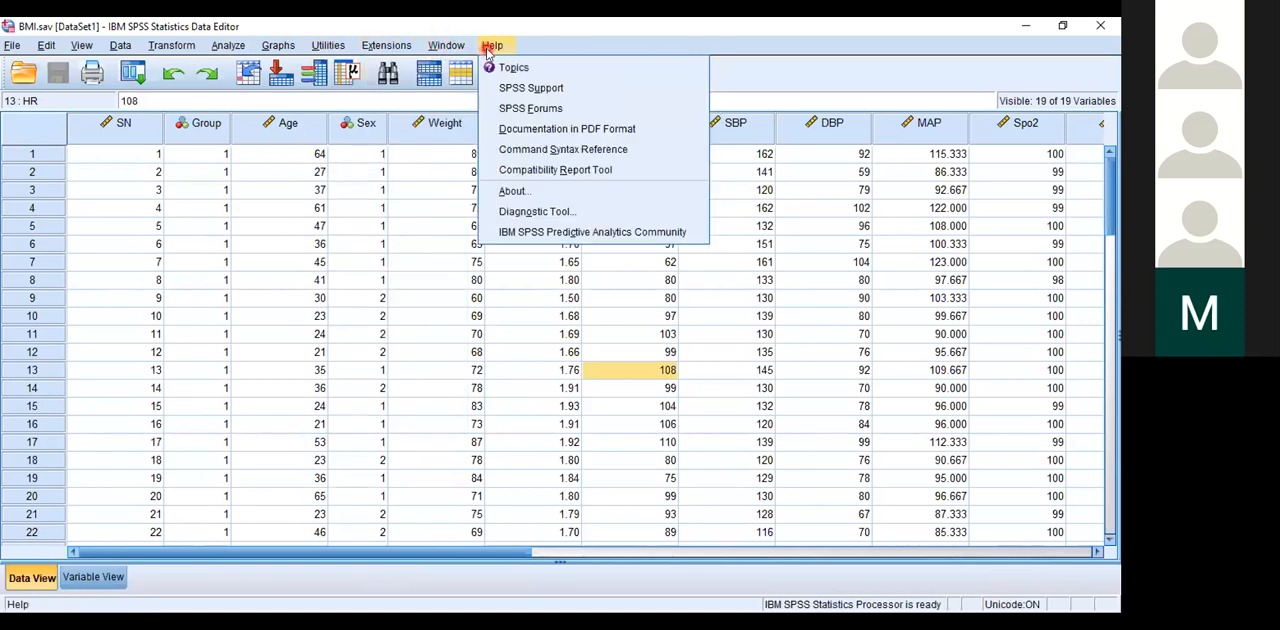
pyautogui.click(395, 99)
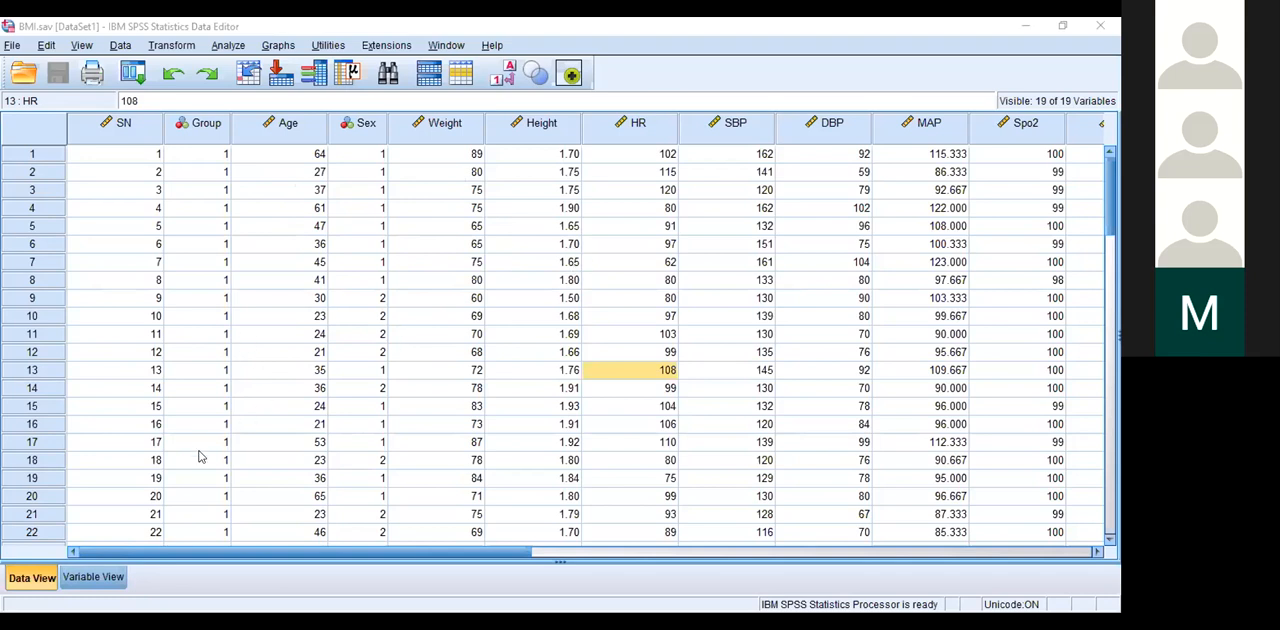
# Step: Review the BMI dataset's variable definitions and examine the variable type options available for SN
pyautogui.click(89, 580)
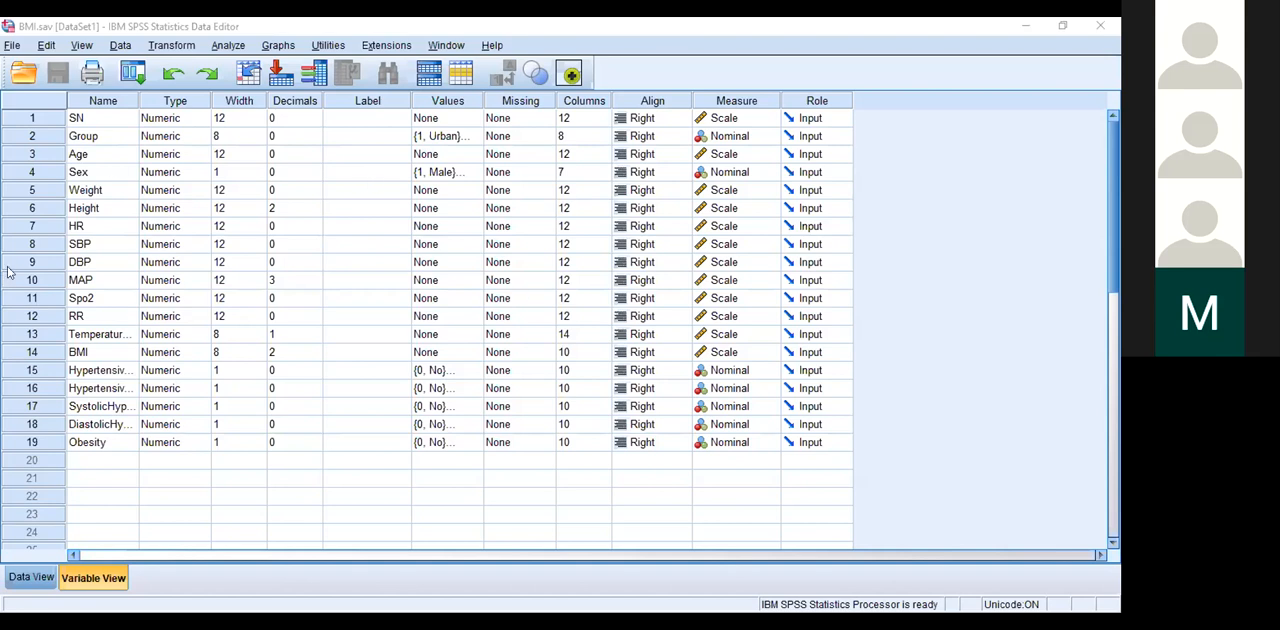
pyautogui.click(31, 578)
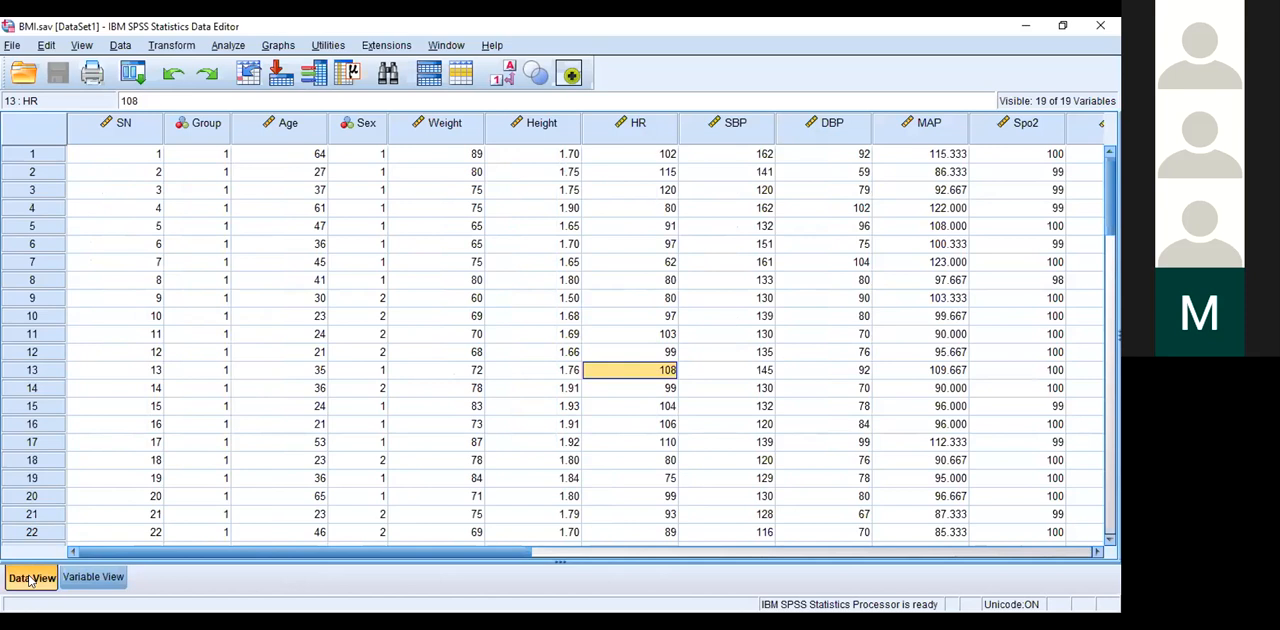
pyautogui.click(92, 577)
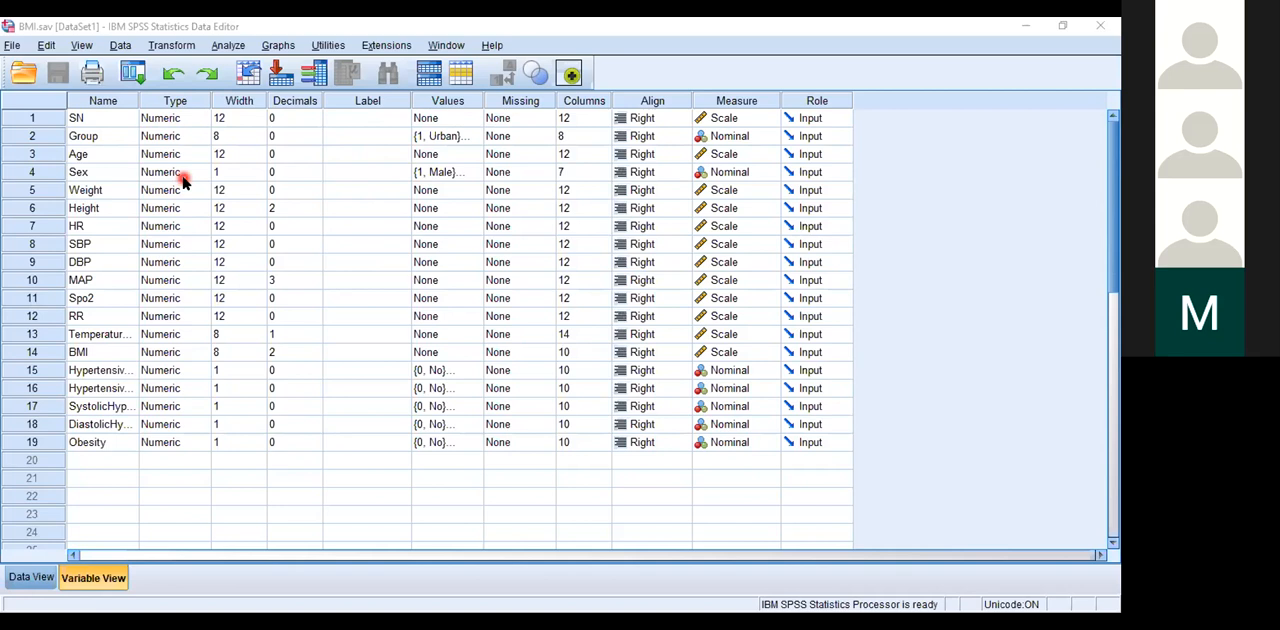
pyautogui.click(172, 117)
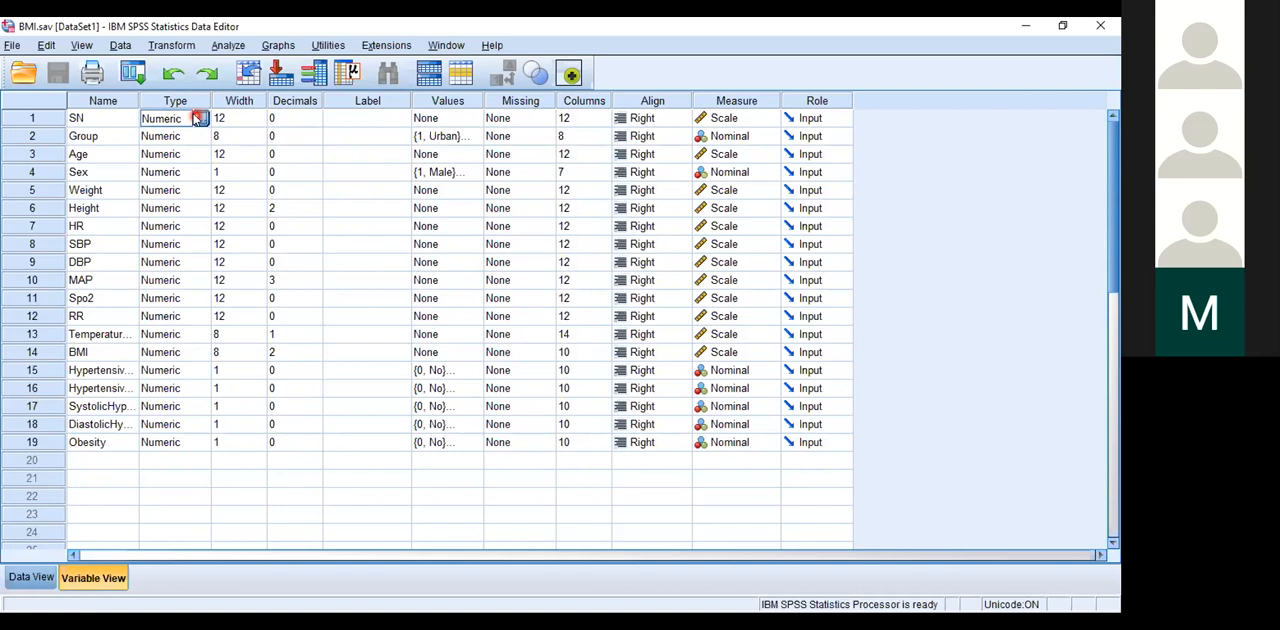
pyautogui.click(199, 118)
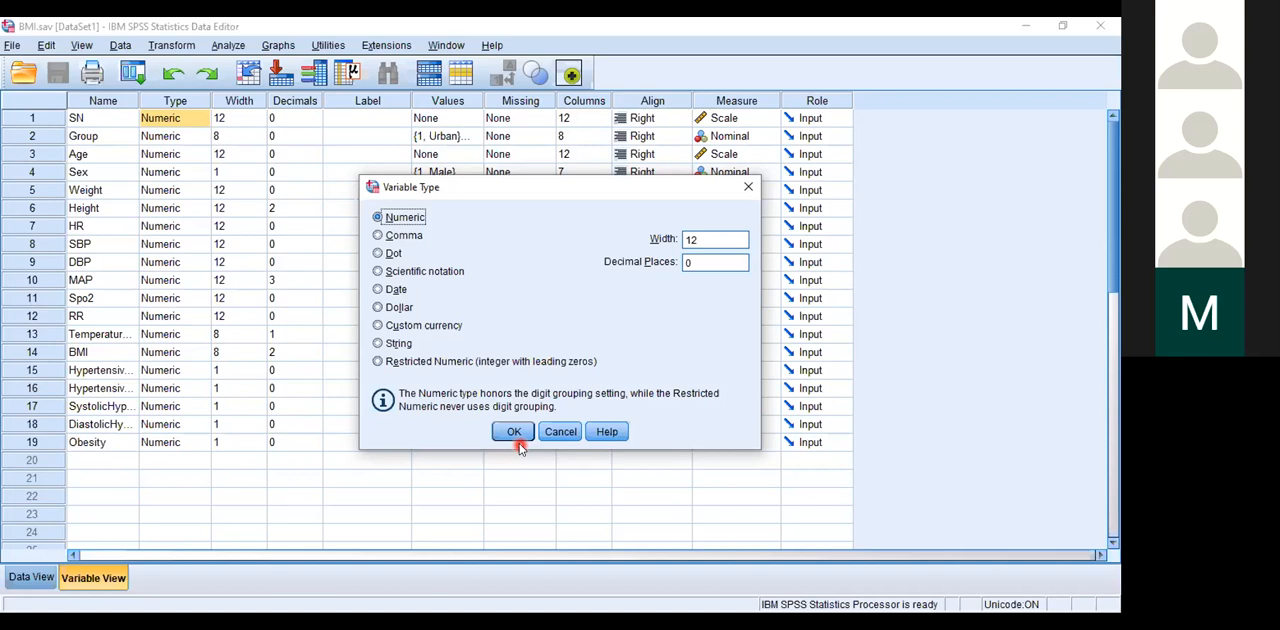
pyautogui.click(752, 189)
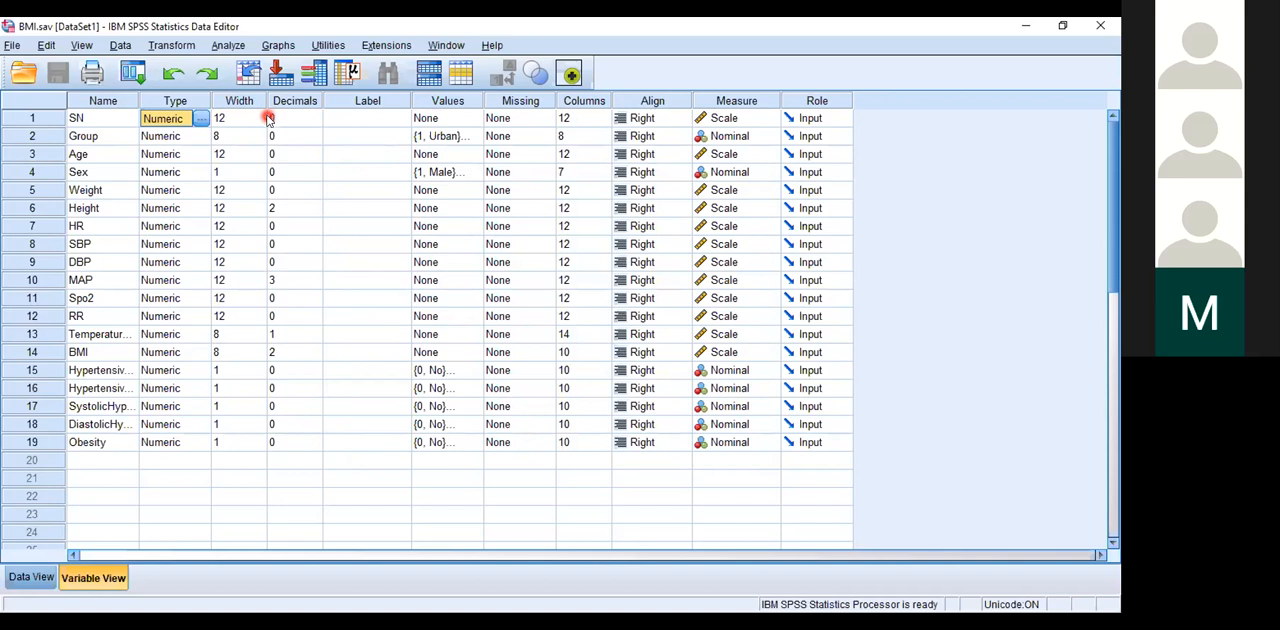
# Step: Compare the BMI dataset's recorded values, through to the Obesity column, with the corresponding variable definitions
pyautogui.click(33, 579)
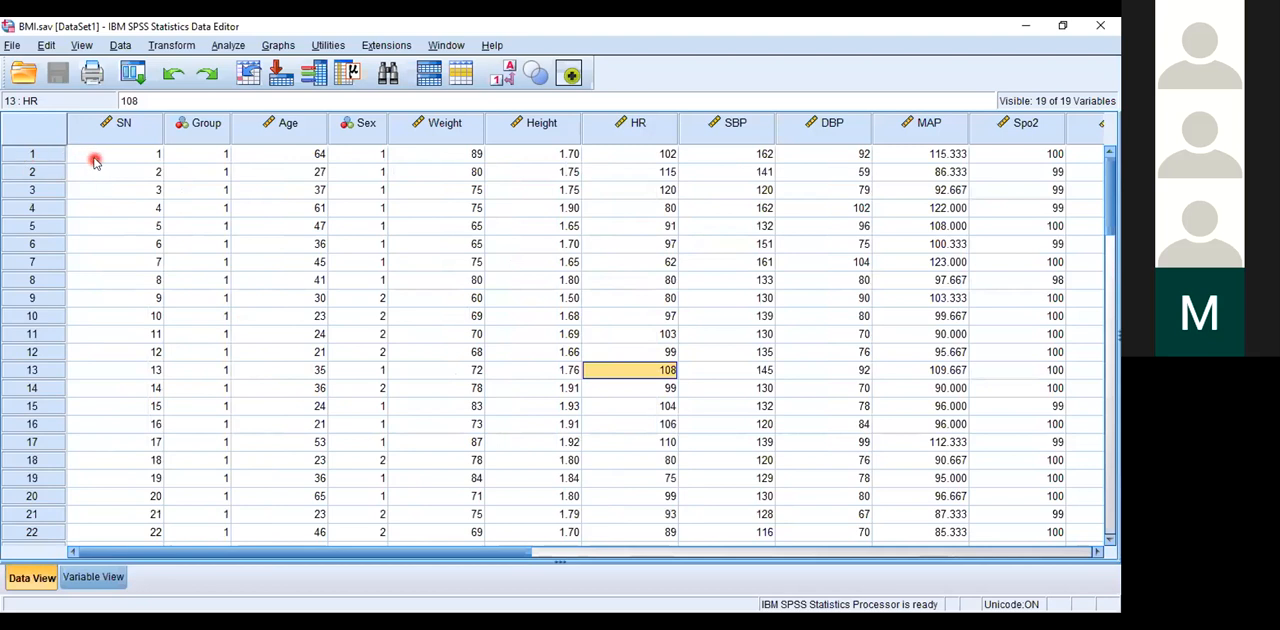
pyautogui.moveTo(111, 144)
pyautogui.click(93, 577)
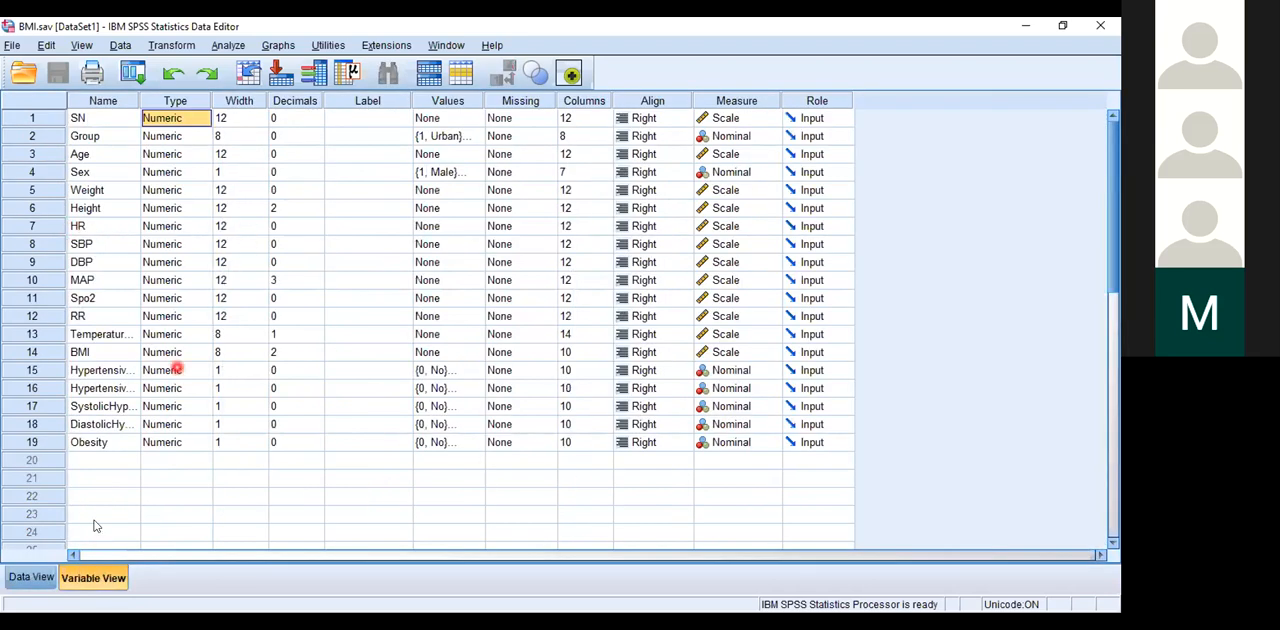
pyautogui.click(28, 580)
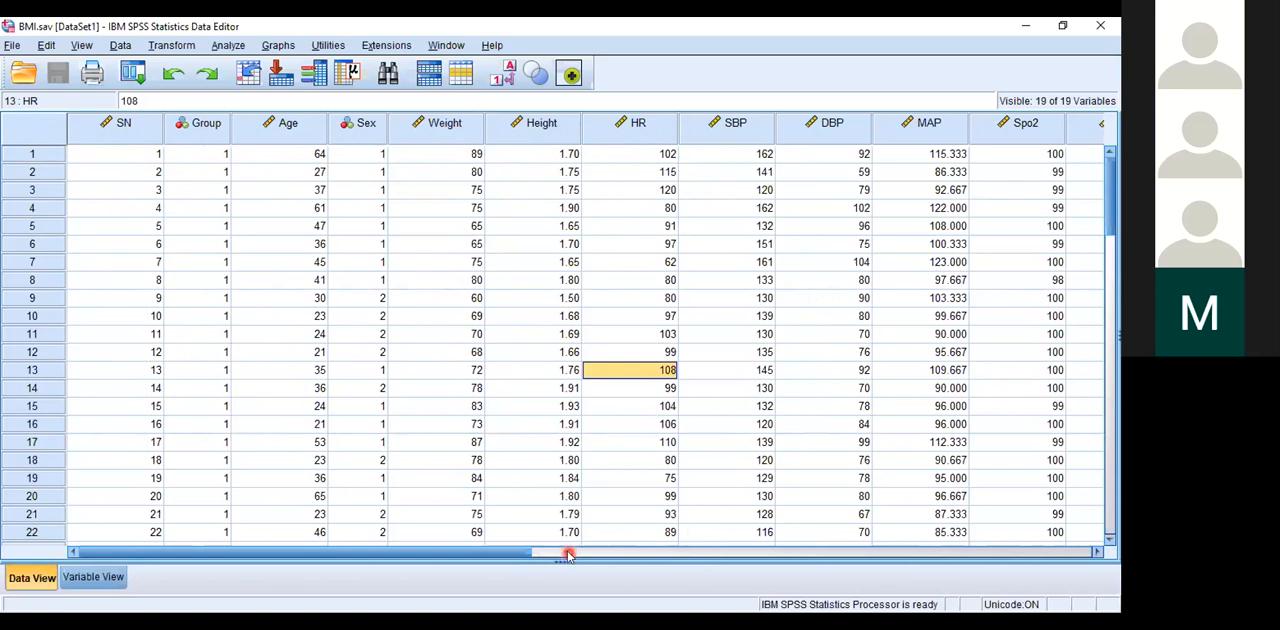
pyautogui.moveTo(530, 553); pyautogui.dragTo(906, 485)
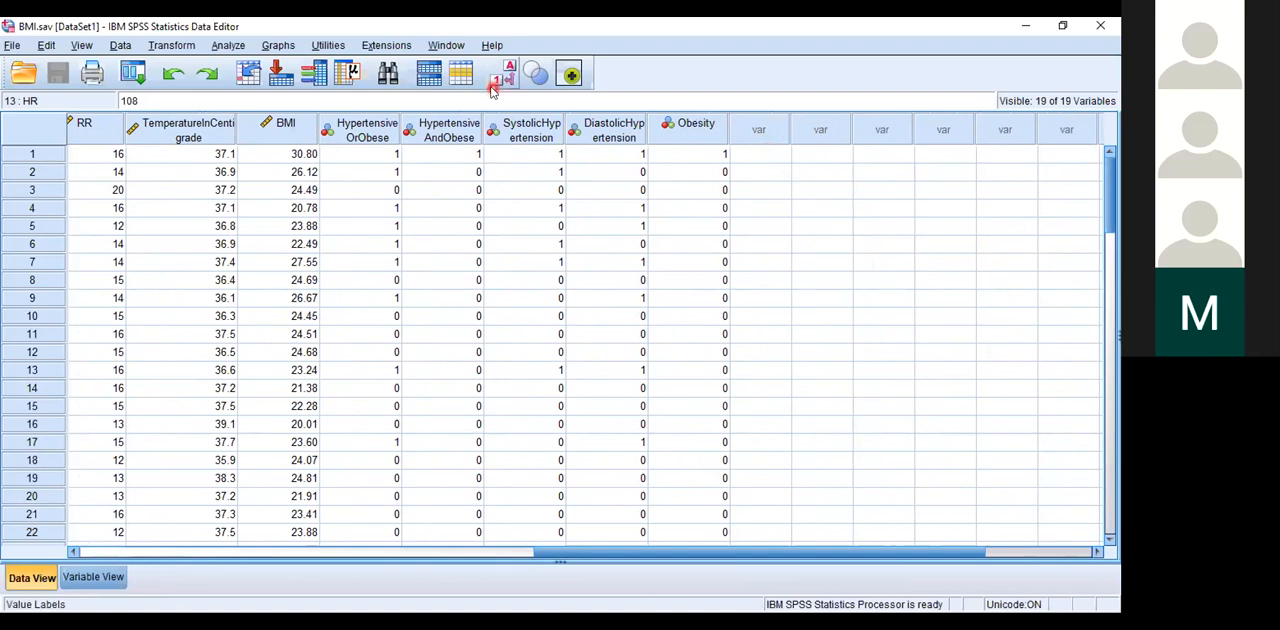
pyautogui.click(95, 579)
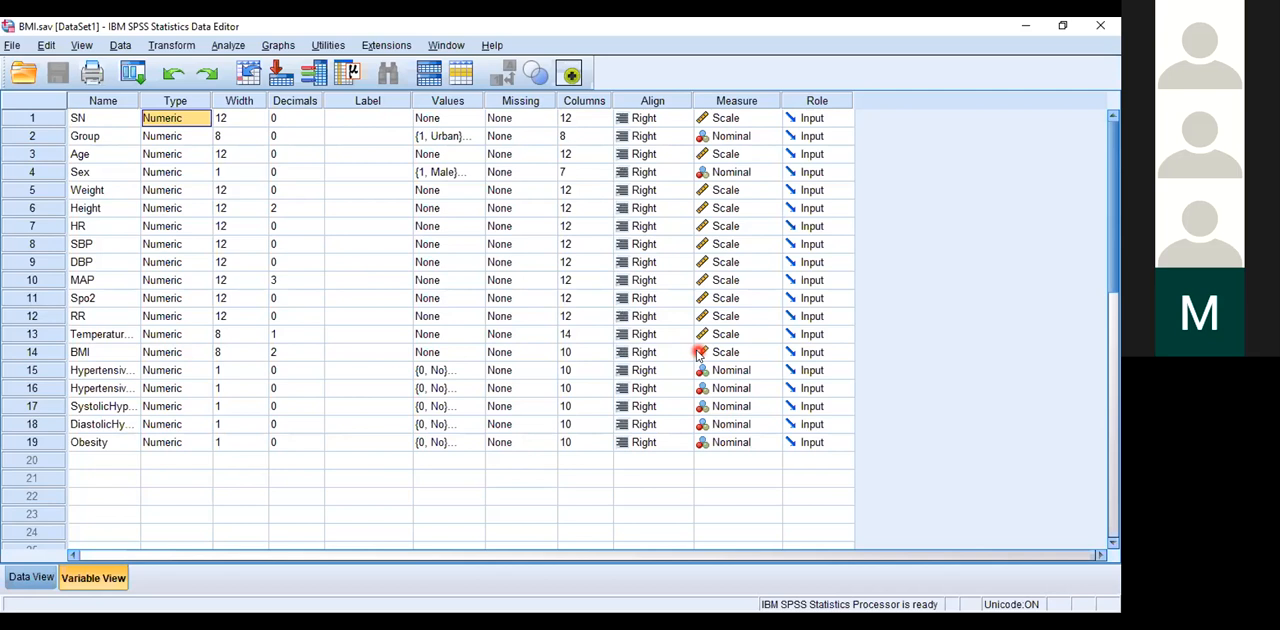
pyautogui.click(668, 336)
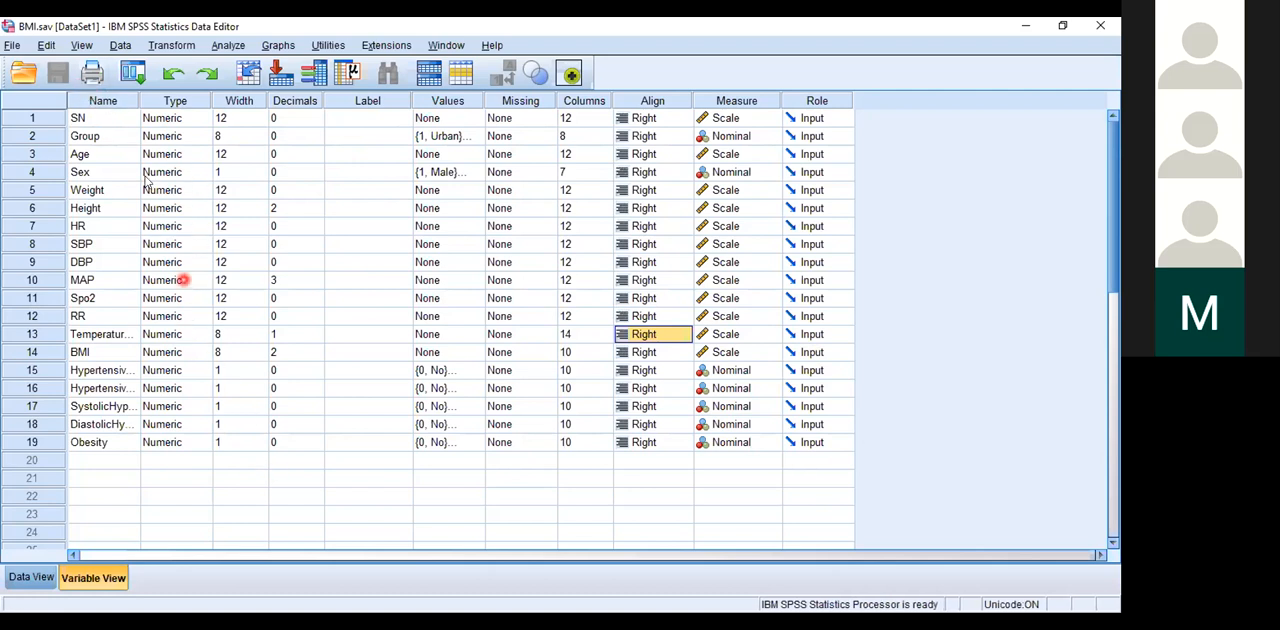
# Step: Create a new blank dataset and view its empty data sheet and variable definition sheet
pyautogui.click(15, 45)
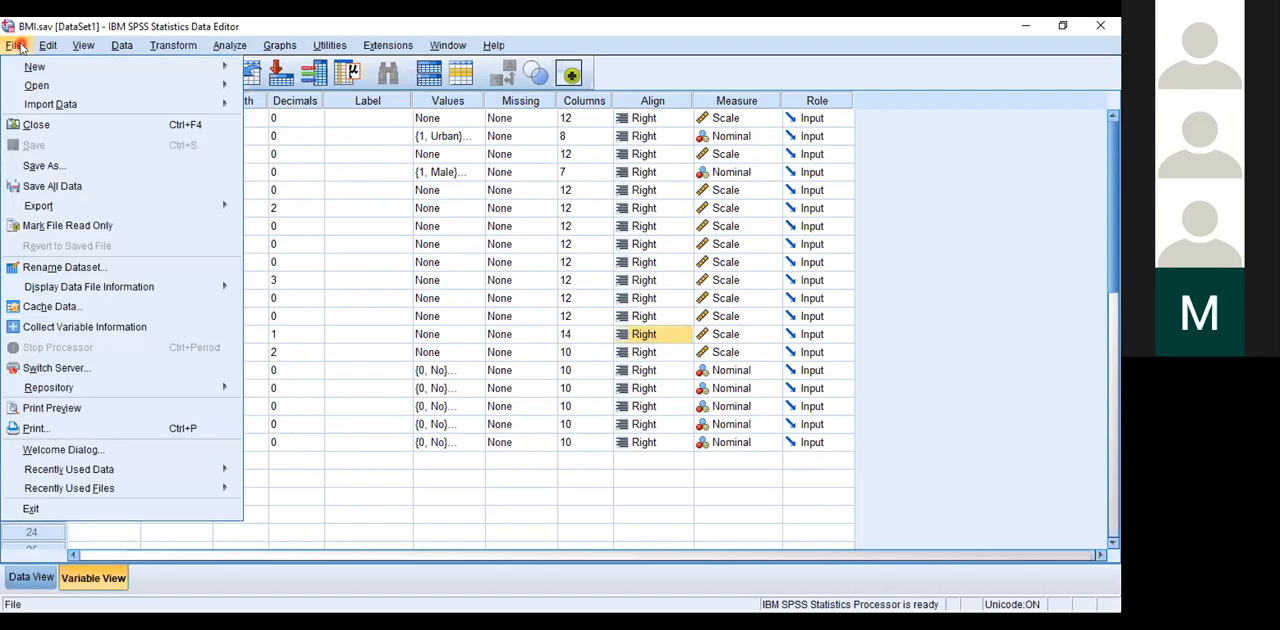
pyautogui.moveTo(35, 66)
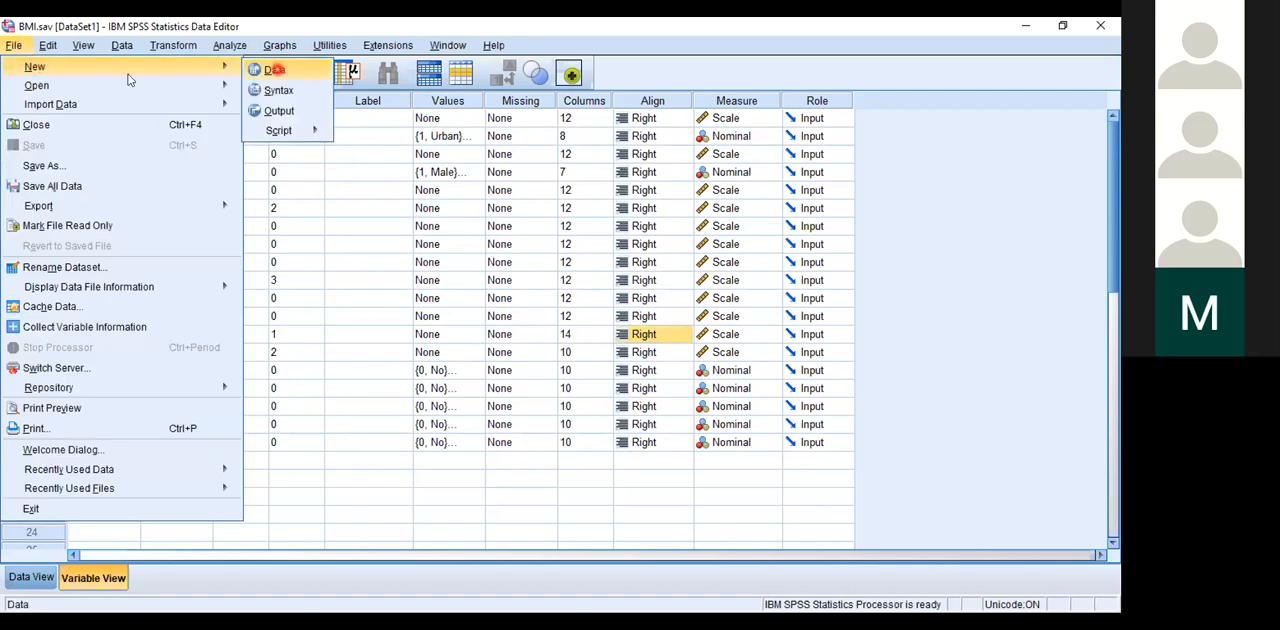
pyautogui.click(277, 69)
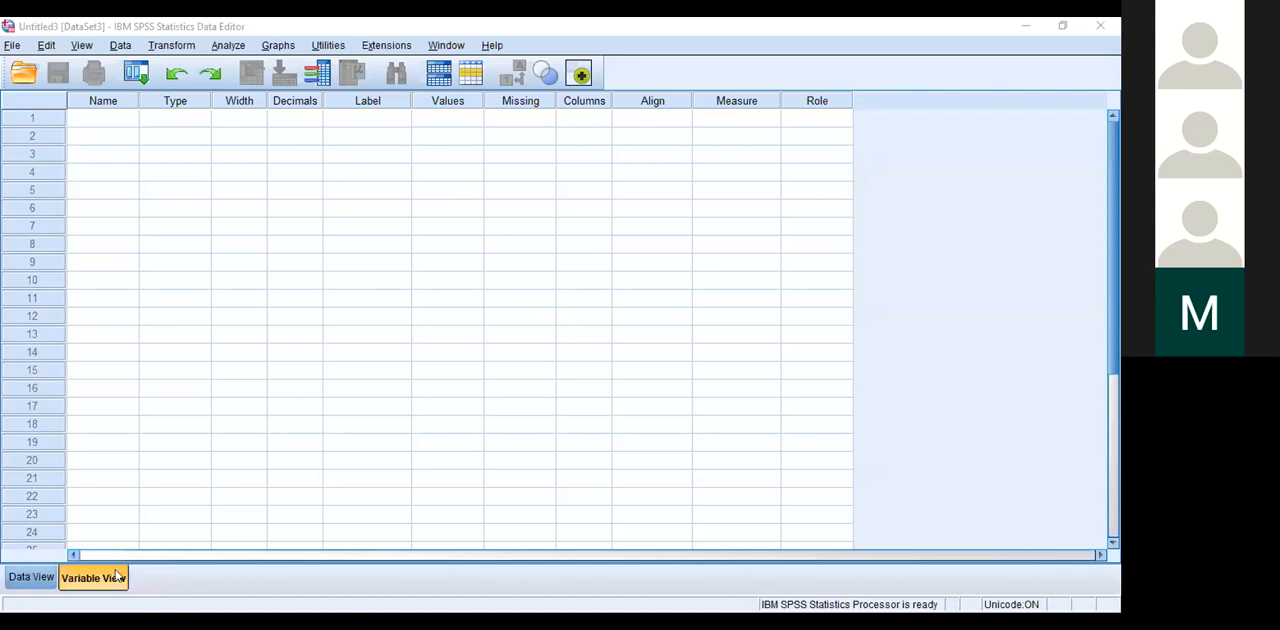
pyautogui.click(20, 577)
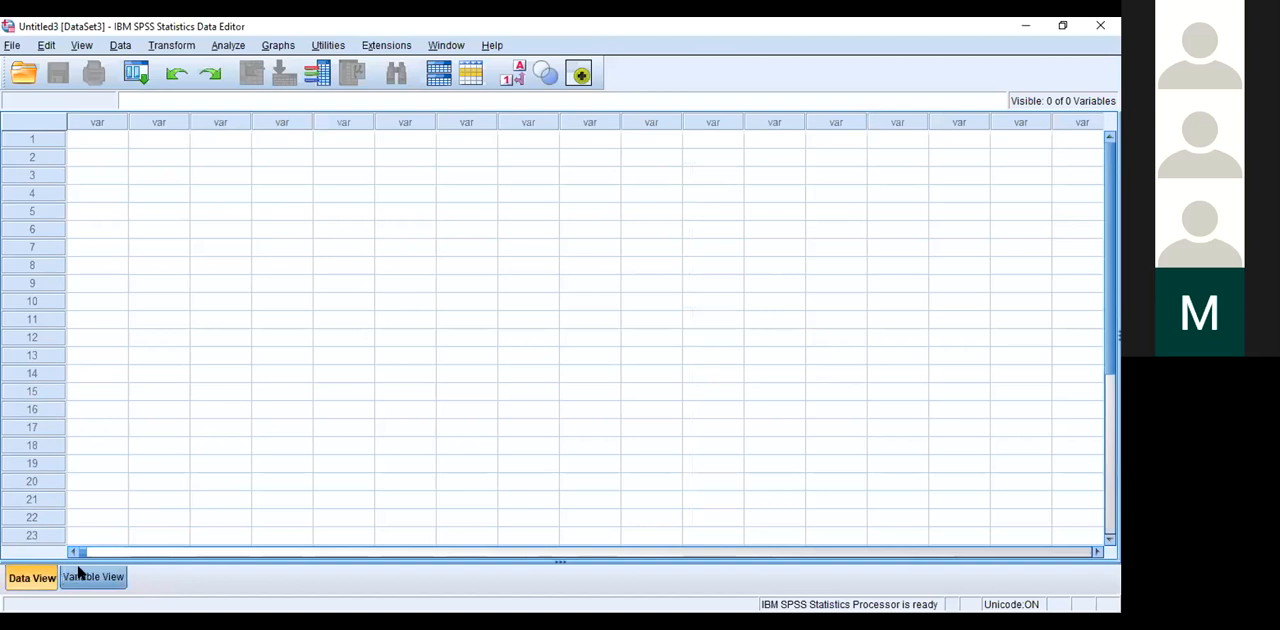
pyautogui.click(82, 577)
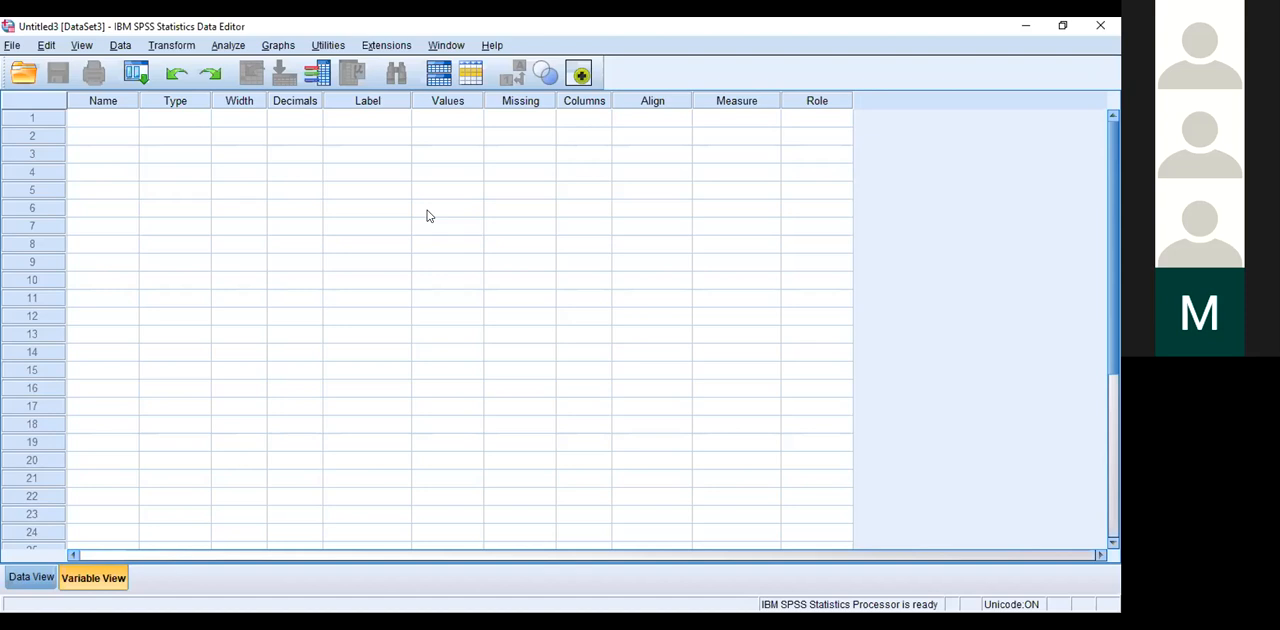
# Step: Define the first variable as SN and check its column in the data sheet
pyautogui.click(88, 120)
pyautogui.write('SN')
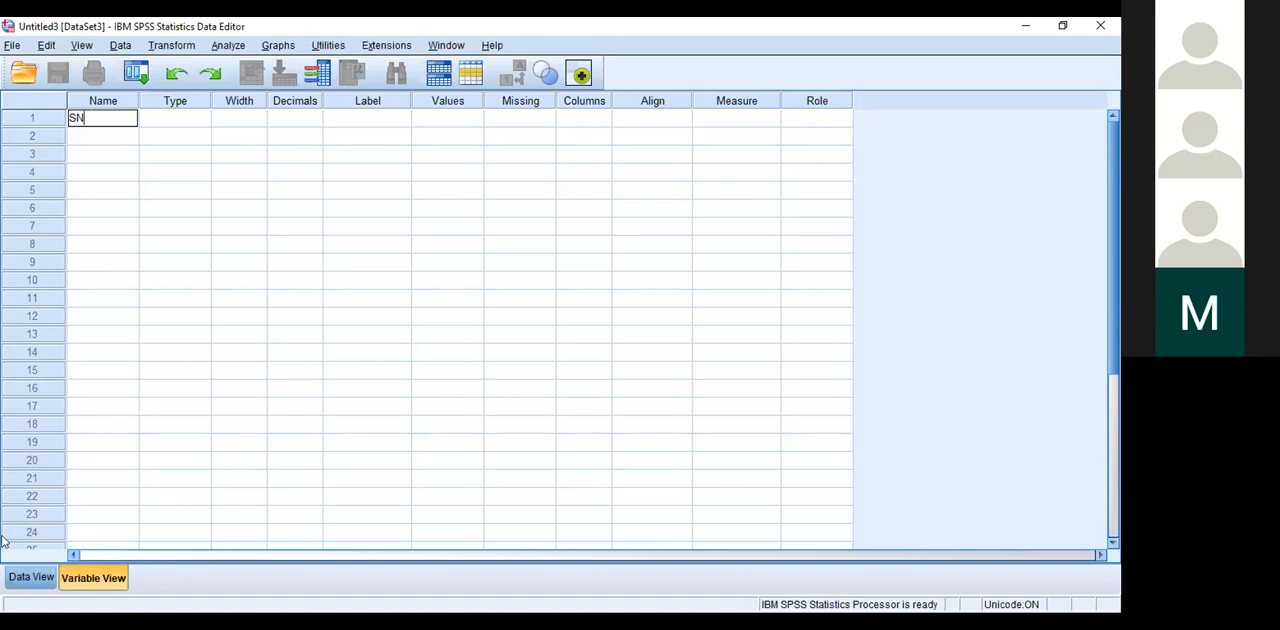
pyautogui.click(31, 578)
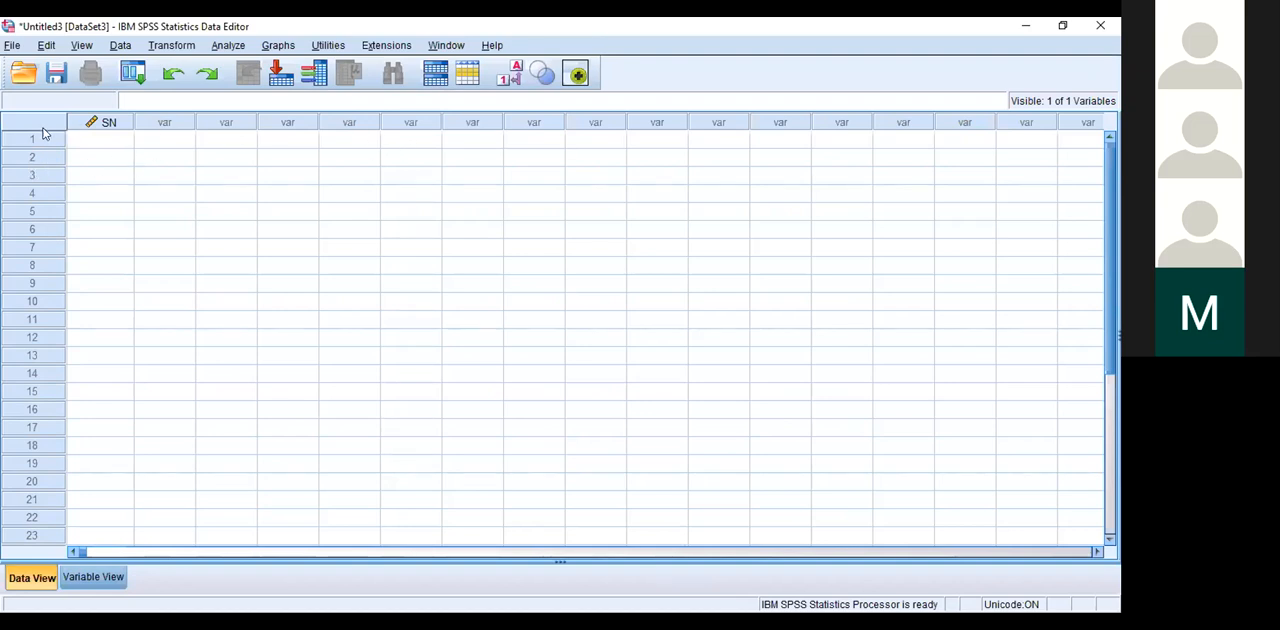
pyautogui.click(68, 578)
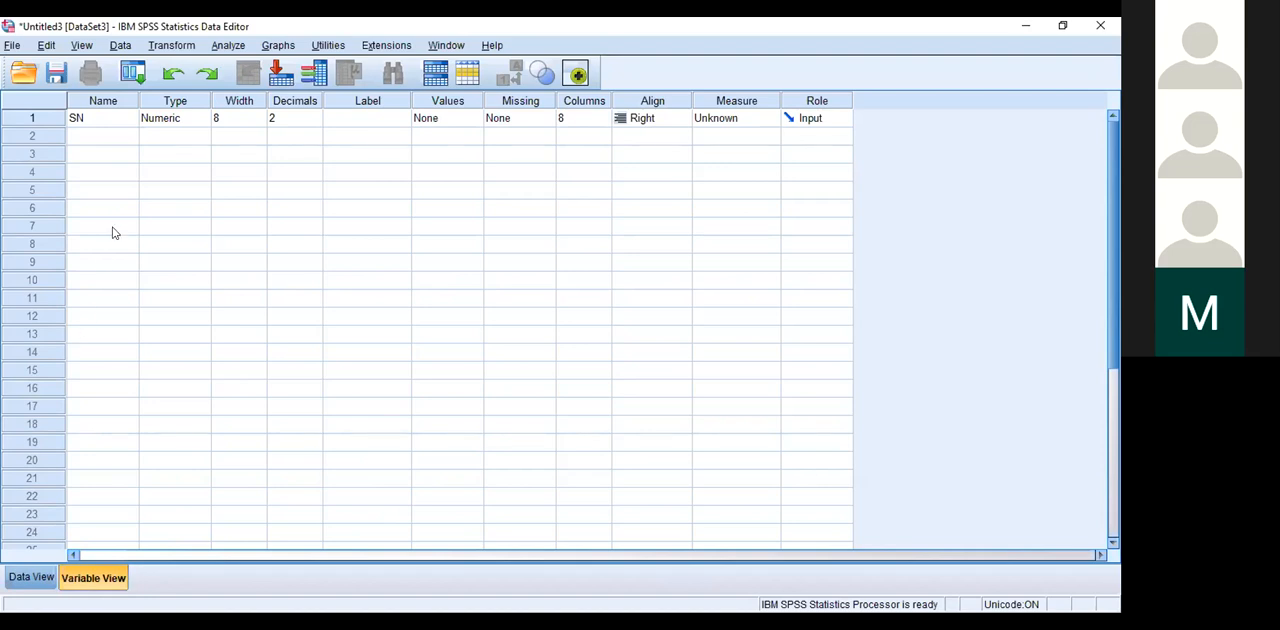
pyautogui.click(18, 579)
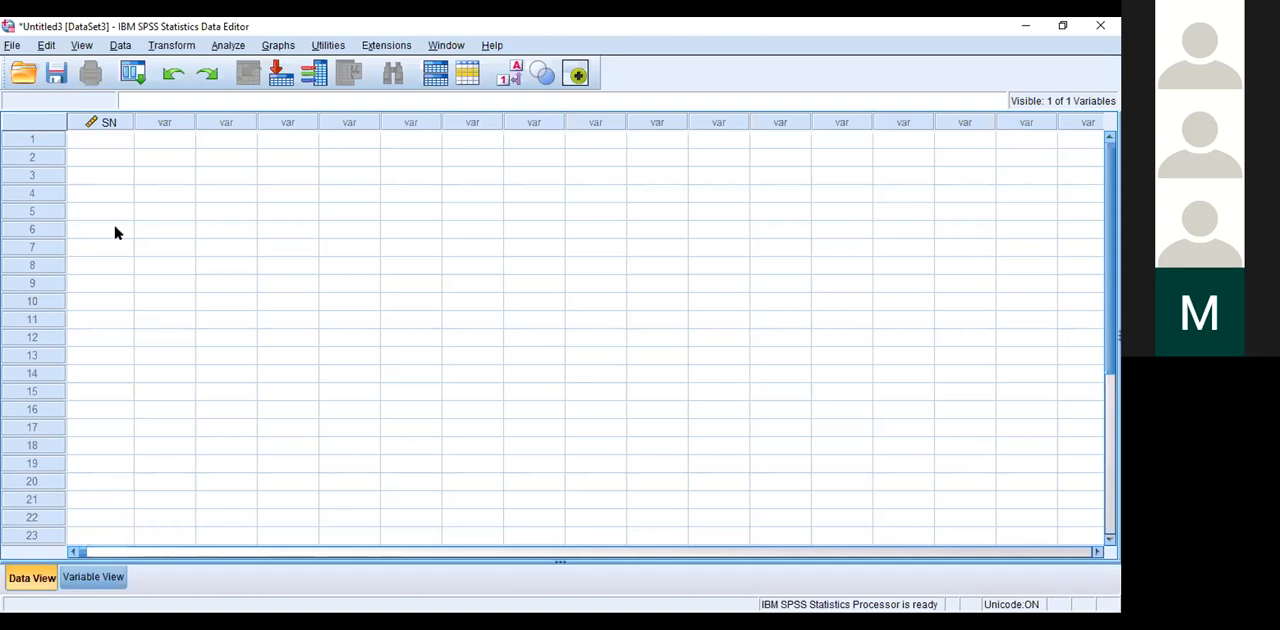
pyautogui.click(94, 572)
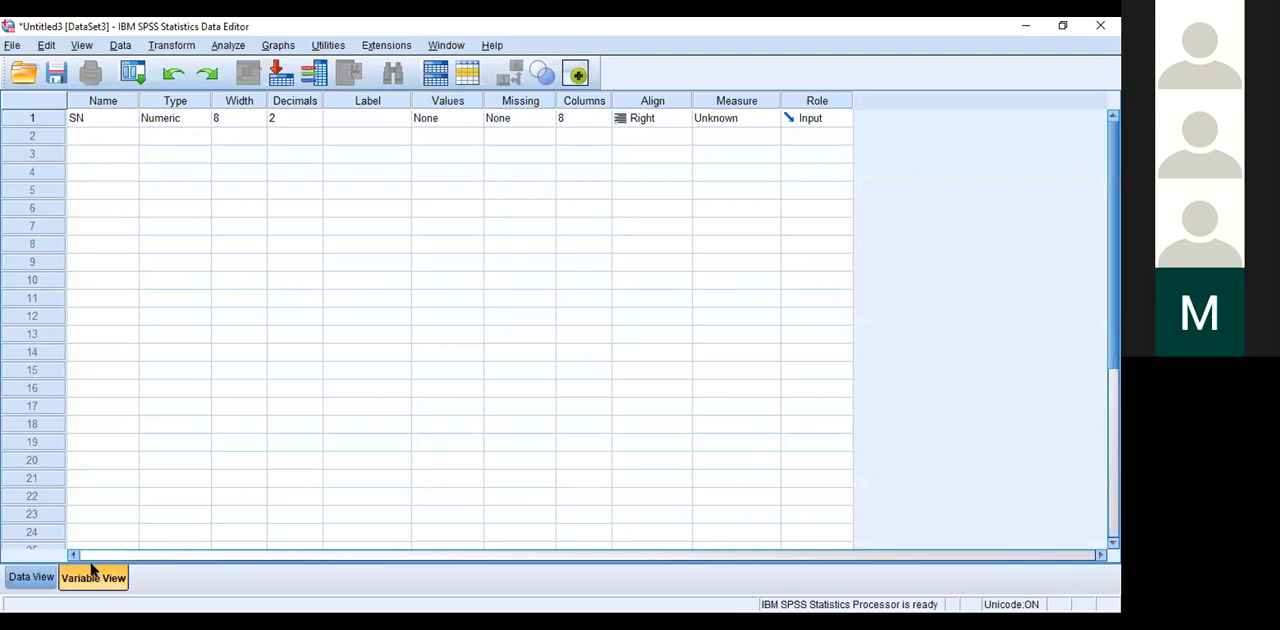
# Step: Add a second variable named Age below SN
pyautogui.click(101, 119)
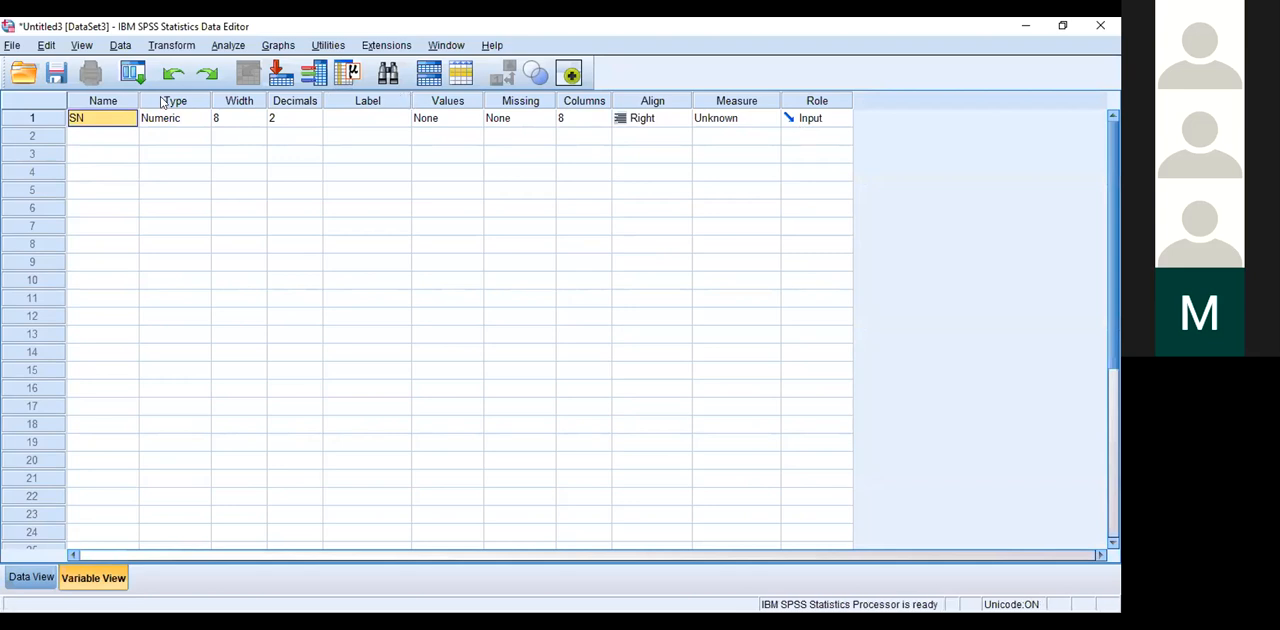
pyautogui.click(113, 137)
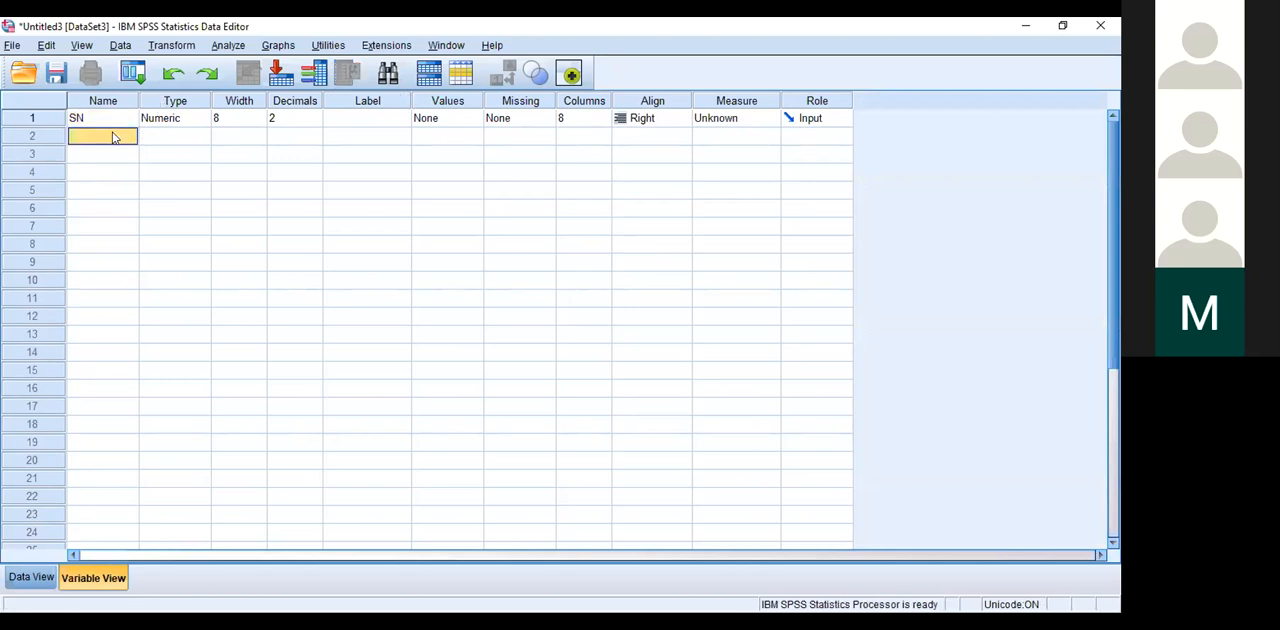
pyautogui.write('Age')
pyautogui.press('Return')
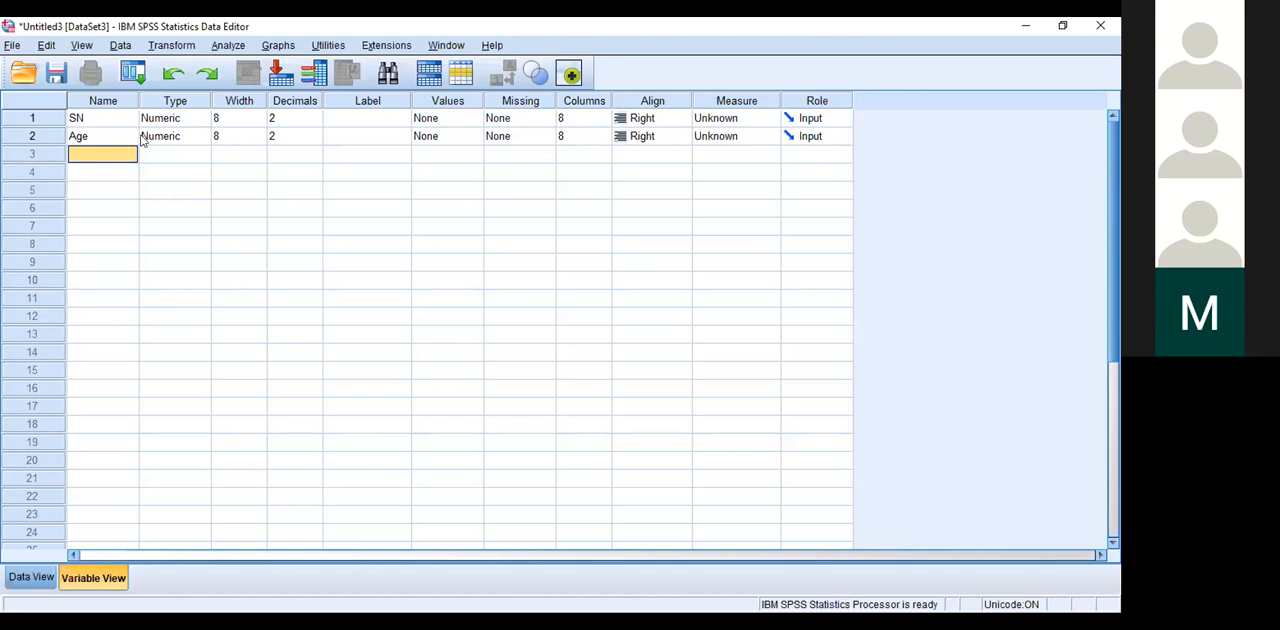
# Step: Examine the variable type options for Age without changing them
pyautogui.click(203, 140)
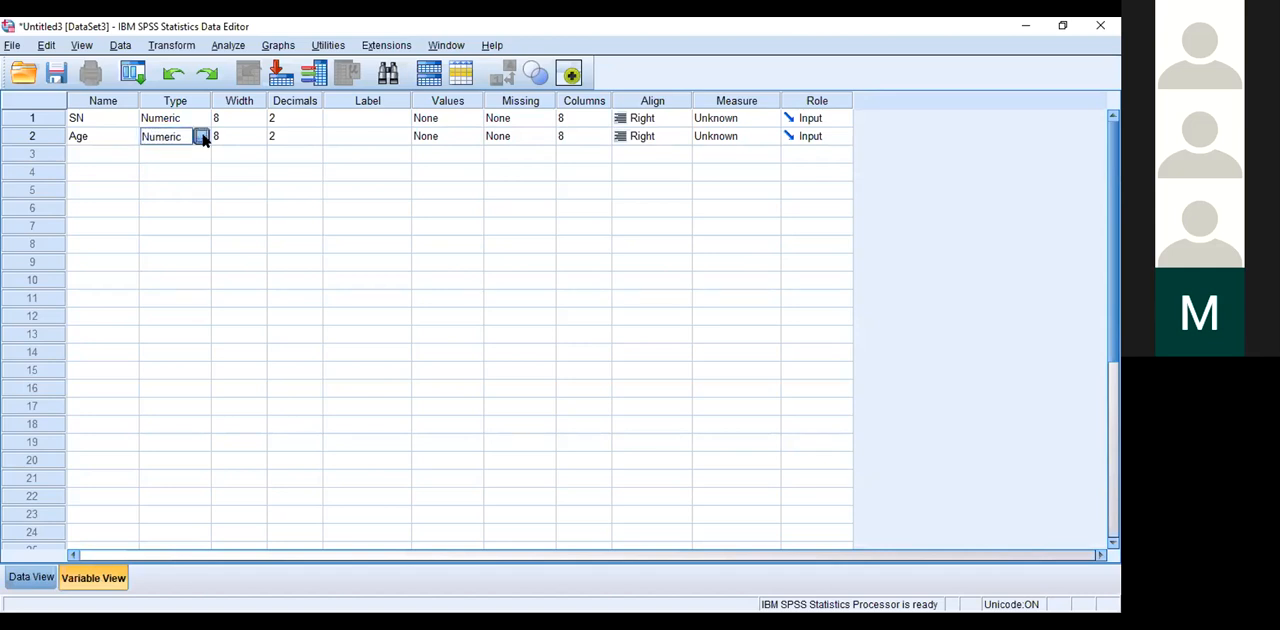
pyautogui.click(203, 137)
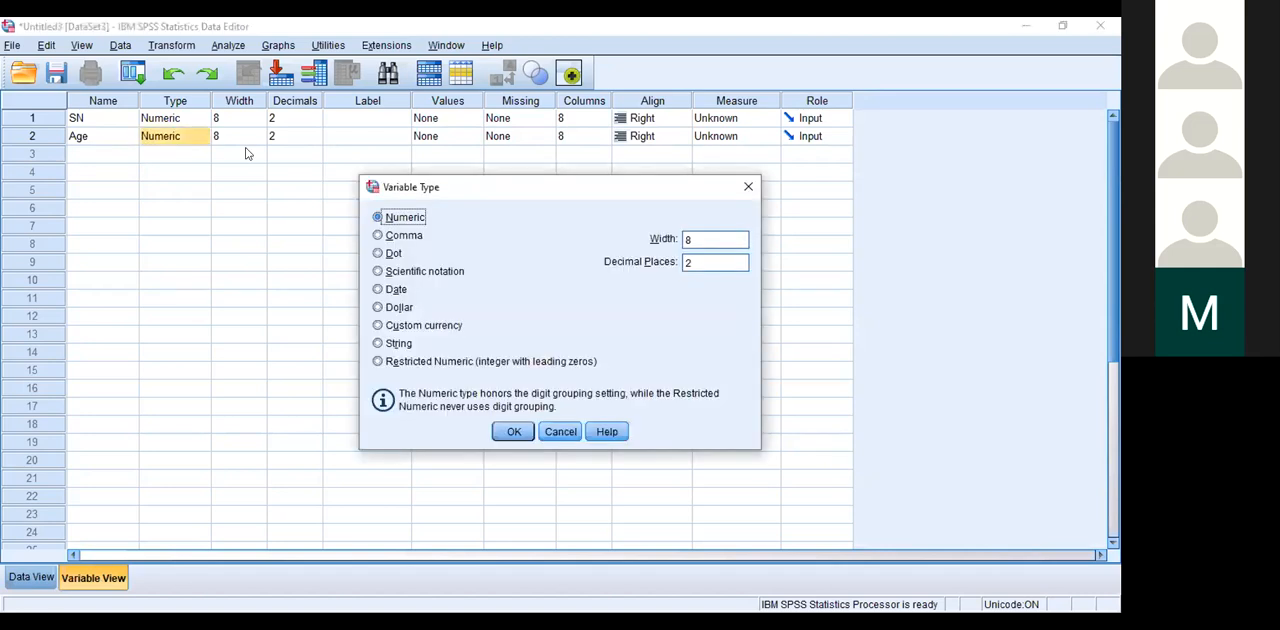
pyautogui.click(749, 187)
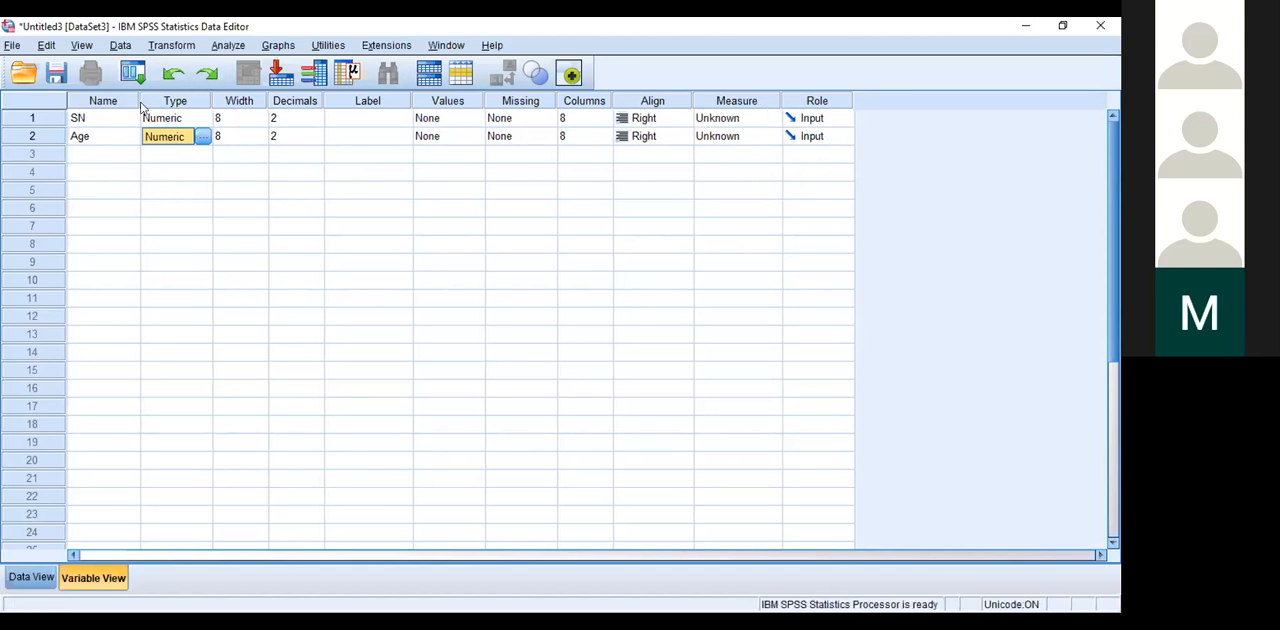
# Step: Set the Age variable's width to 12
pyautogui.click(259, 137)
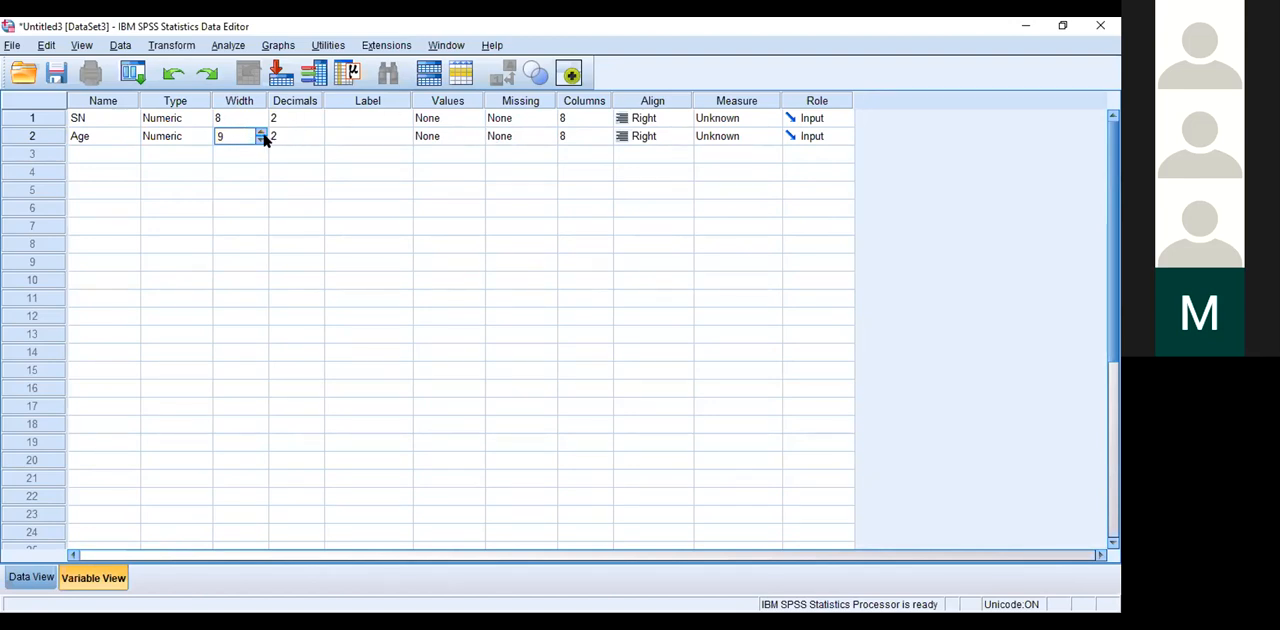
pyautogui.click(260, 133)
pyautogui.click(260, 133)
pyautogui.click(260, 132)
# Step: Set the Age variable's display column width to 9
pyautogui.click(600, 136)
pyautogui.click(605, 139)
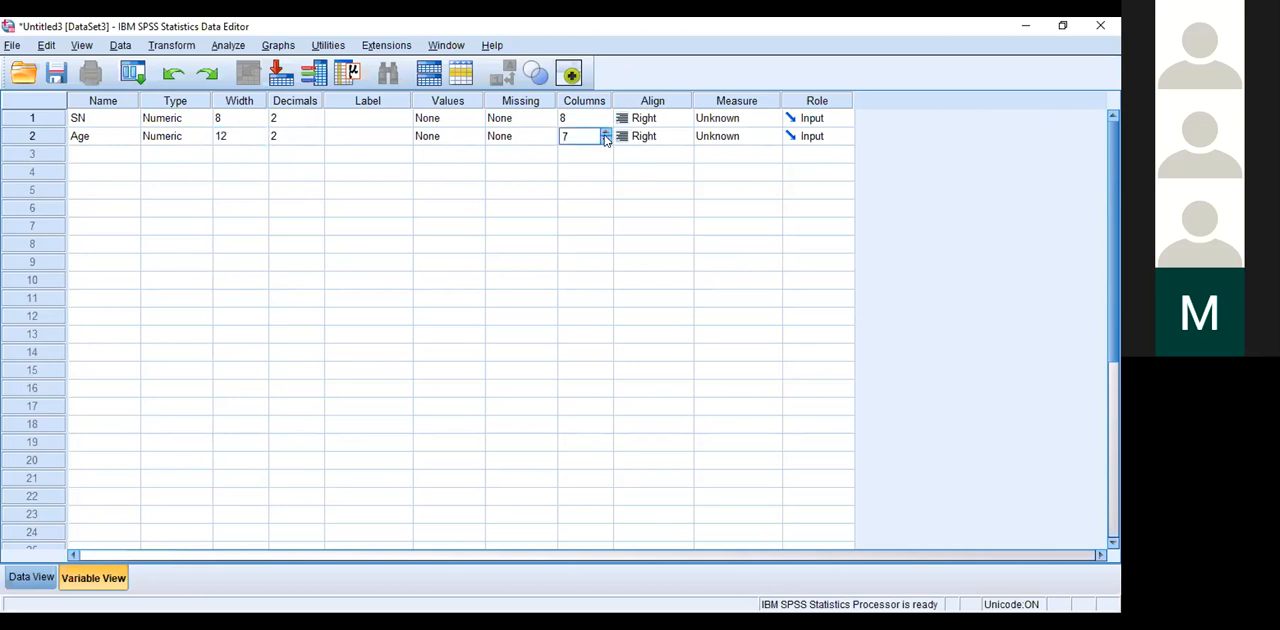
pyautogui.click(605, 132)
# Step: Set the Age variable's width to 6
pyautogui.click(258, 141)
pyautogui.click(261, 141)
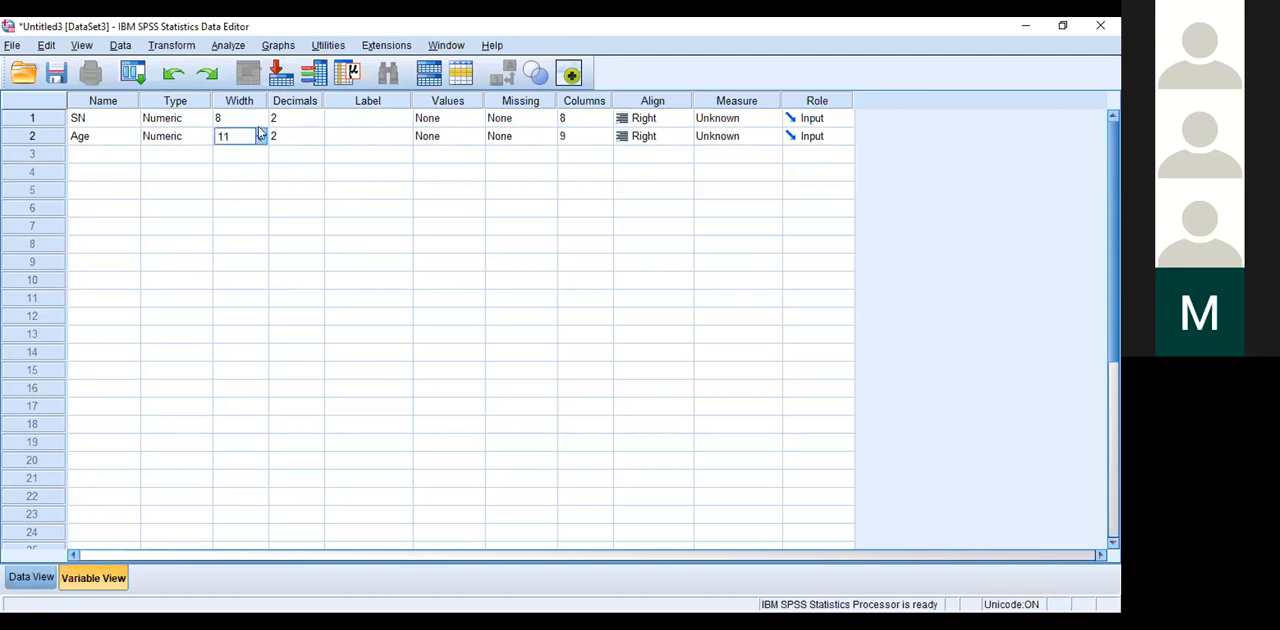
pyautogui.click(258, 131)
pyautogui.click(258, 131)
pyautogui.click(260, 141)
pyautogui.click(260, 141)
pyautogui.click(260, 141)
pyautogui.click(260, 141)
pyautogui.click(260, 141)
pyautogui.click(260, 141)
pyautogui.click(260, 141)
pyautogui.click(260, 141)
pyautogui.click(258, 132)
pyautogui.click(259, 141)
pyautogui.click(107, 157)
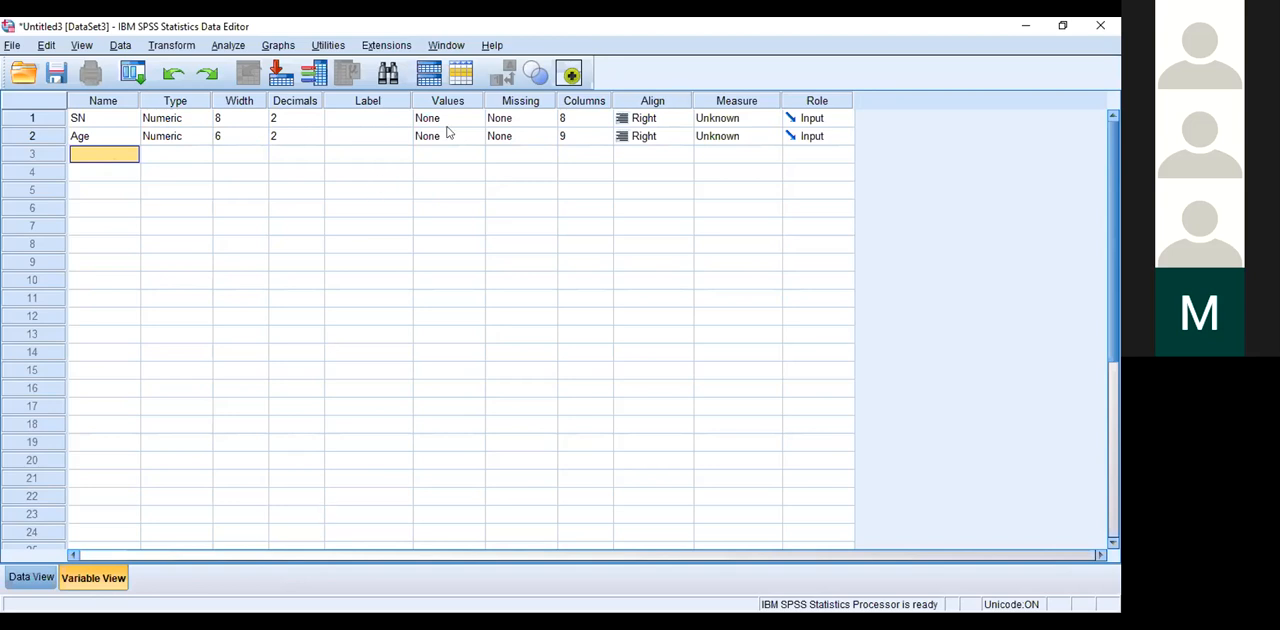
# Step: Try to rename the Age variable as "Age of mother", with spaces in the name
pyautogui.hotkey('alt', 'Tab')
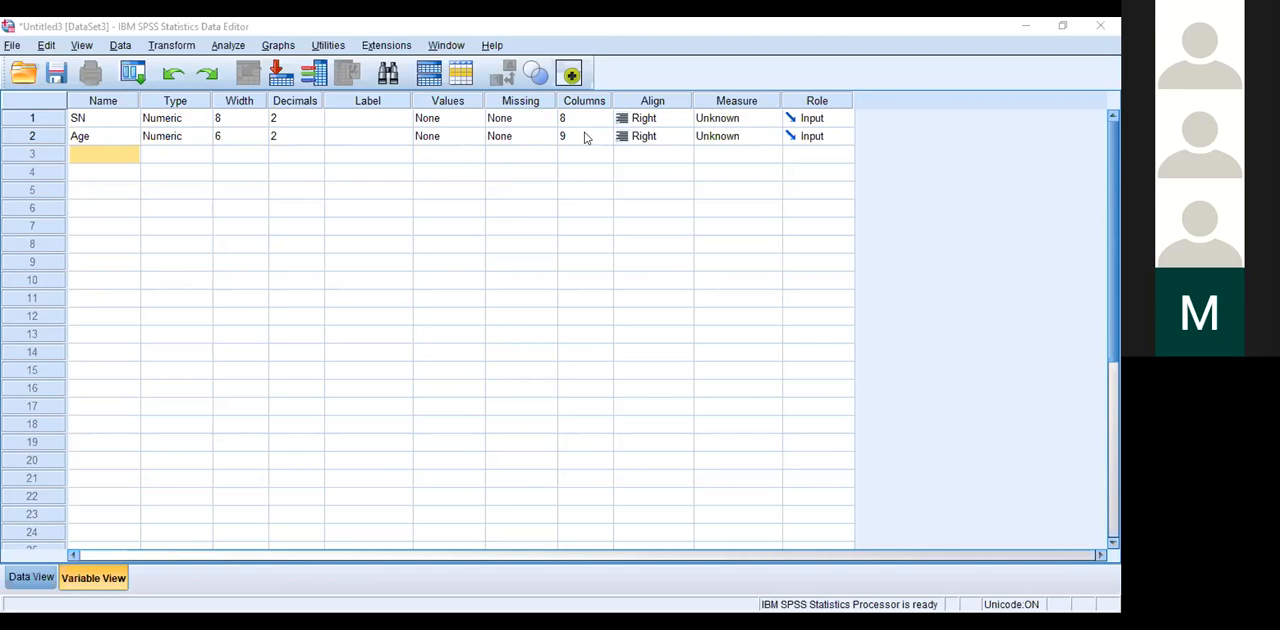
pyautogui.click(91, 148)
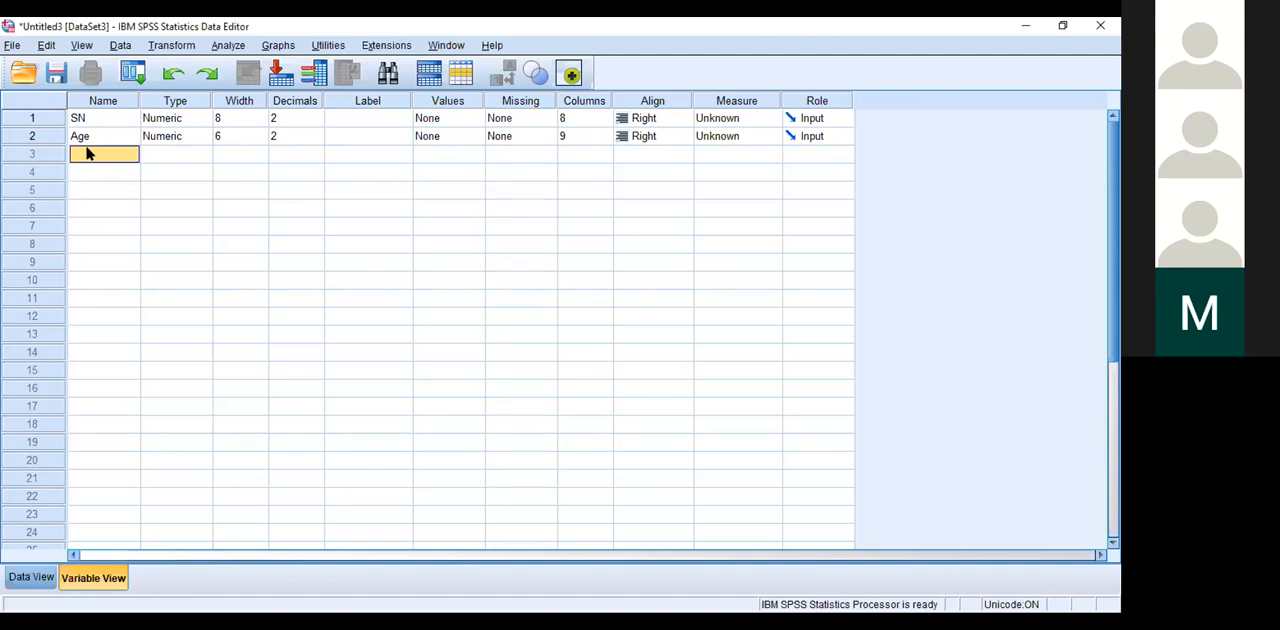
pyautogui.click(87, 139)
pyautogui.click(89, 136)
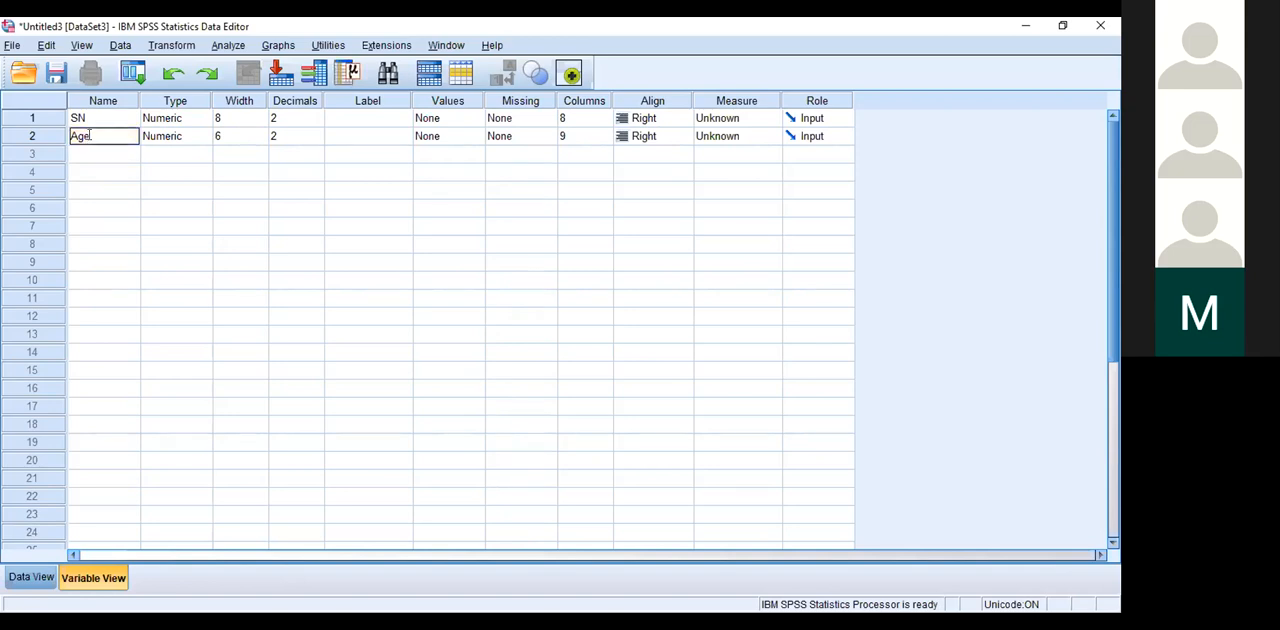
pyautogui.write('b')
pyautogui.press('BackSpace')
pyautogui.write('of mother')
pyautogui.click(111, 223)
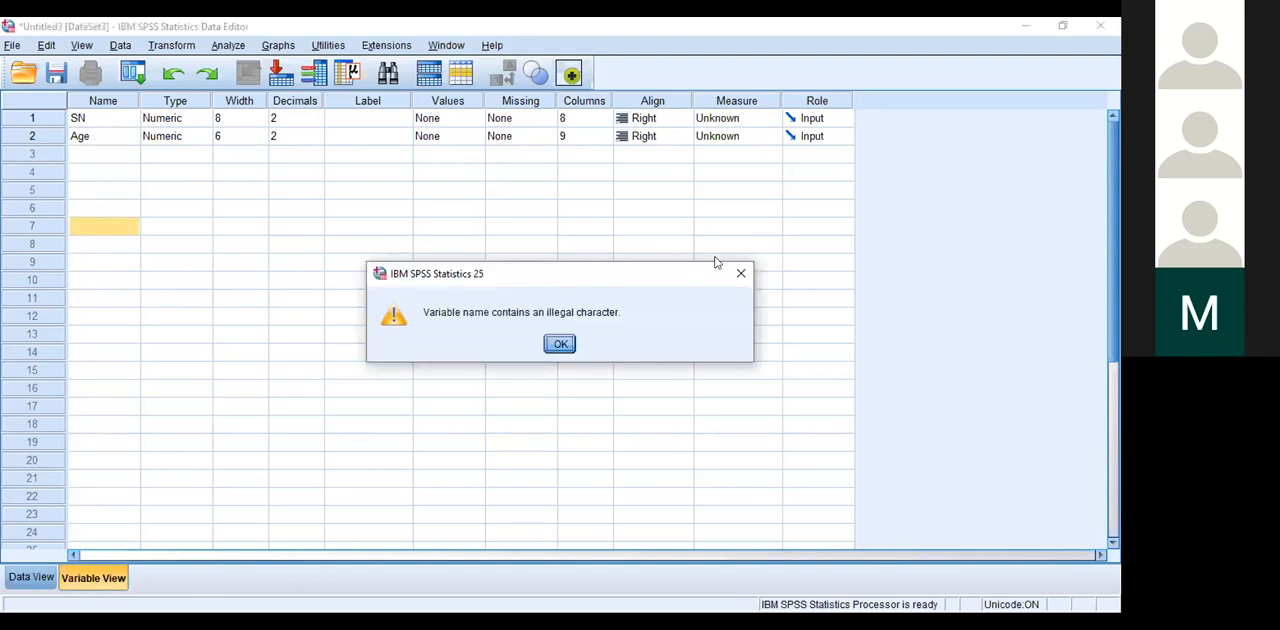
# Step: Try to rename the Age variable as "AgeOfMother", without spaces in the name
pyautogui.click(741, 274)
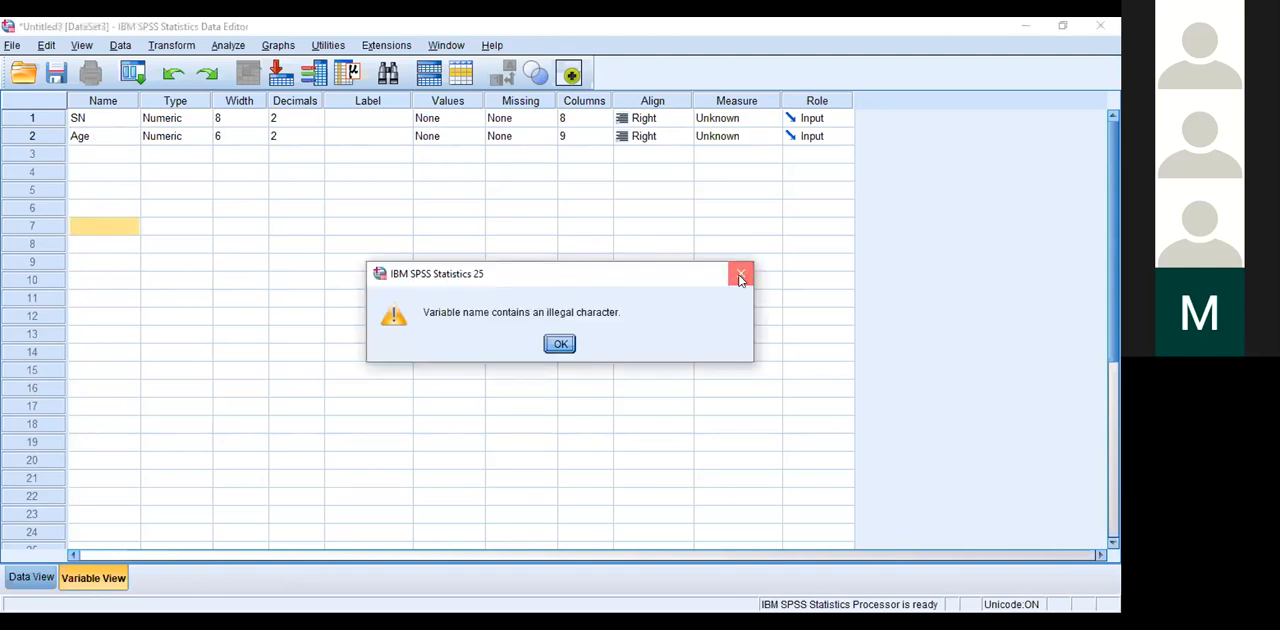
pyautogui.doubleClick(94, 137)
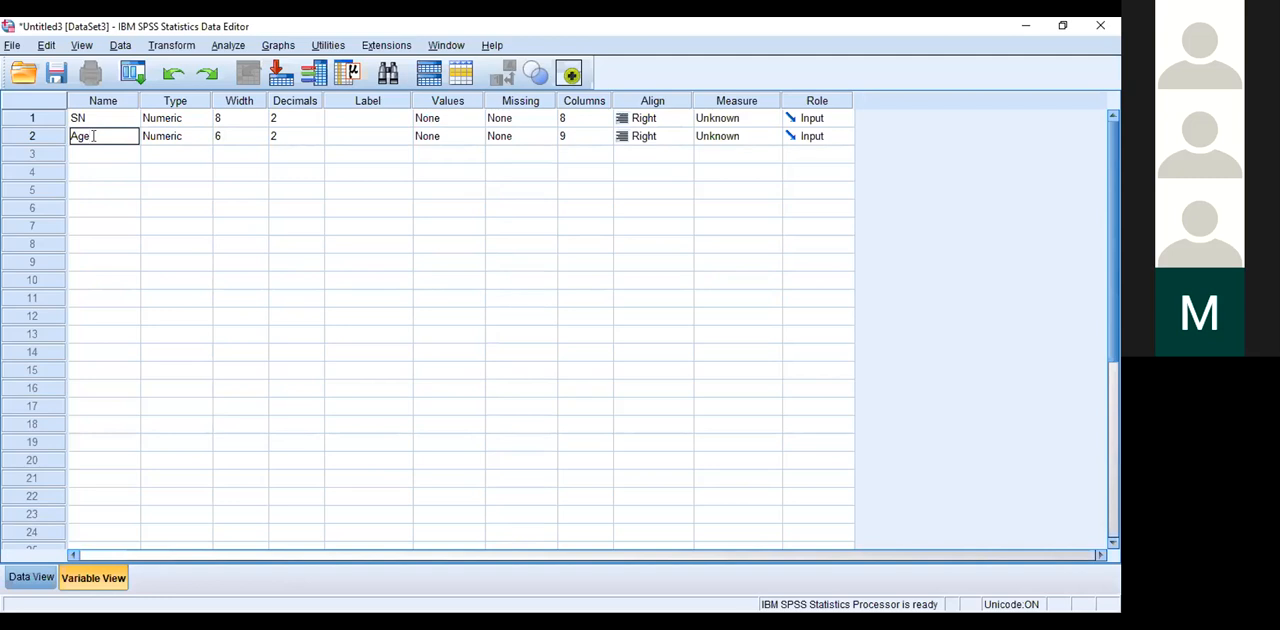
pyautogui.write('OfMotheer')
pyautogui.click(131, 134)
pyautogui.press('BackSpace')
pyautogui.press('BackSpace')
pyautogui.press('BackSpace')
pyautogui.press('BackSpace')
pyautogui.press('BackSpace')
pyautogui.press('BackSpace')
pyautogui.press('BackSpace')
pyautogui.press('BackSpace')
pyautogui.press('BackSpace')
pyautogui.click(145, 169)
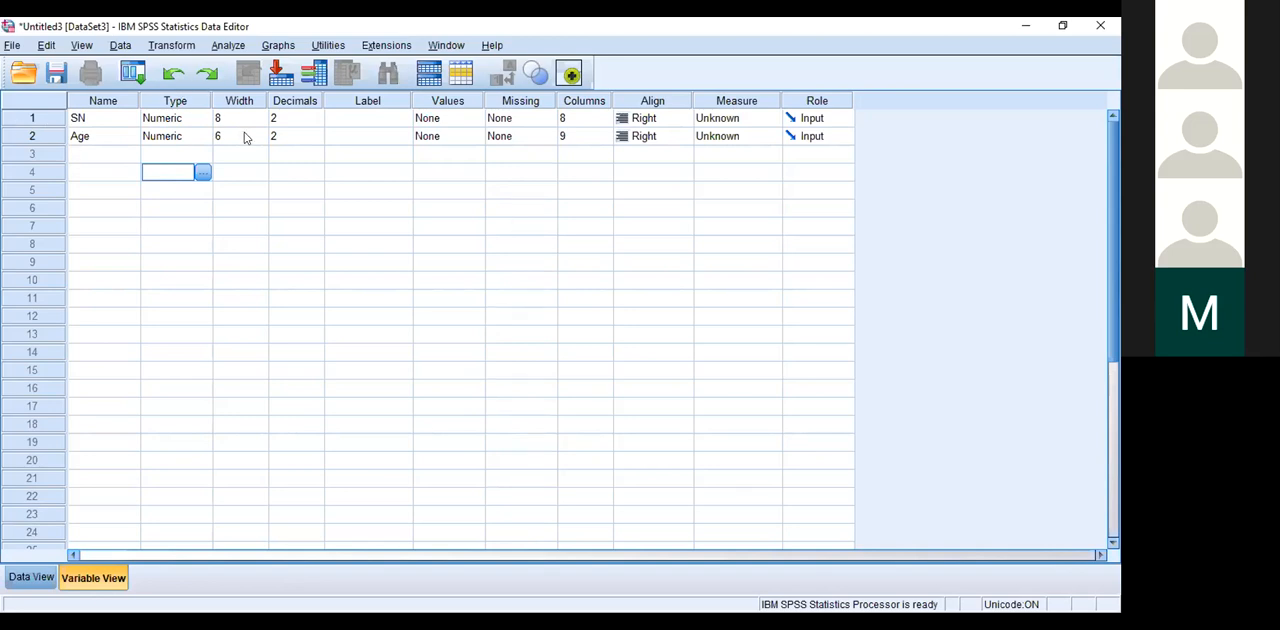
# Step: Set the Age variable's decimals to 0
pyautogui.click(316, 136)
pyautogui.write('6')
pyautogui.click(316, 135)
pyautogui.click(316, 135)
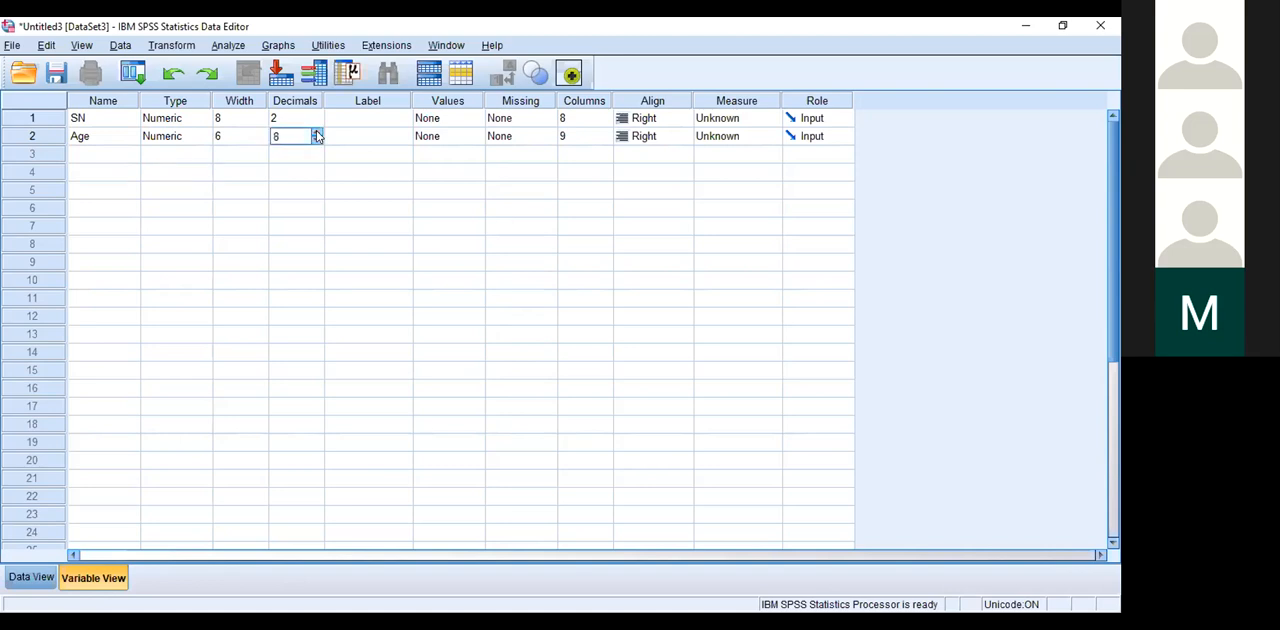
pyautogui.click(315, 141)
pyautogui.click(315, 141)
pyautogui.click(315, 141)
pyautogui.click(315, 141)
pyautogui.click(315, 141)
# Step: Set the SN variable's decimals to 0
pyautogui.click(314, 124)
pyautogui.click(310, 121)
pyautogui.click(312, 122)
pyautogui.click(319, 157)
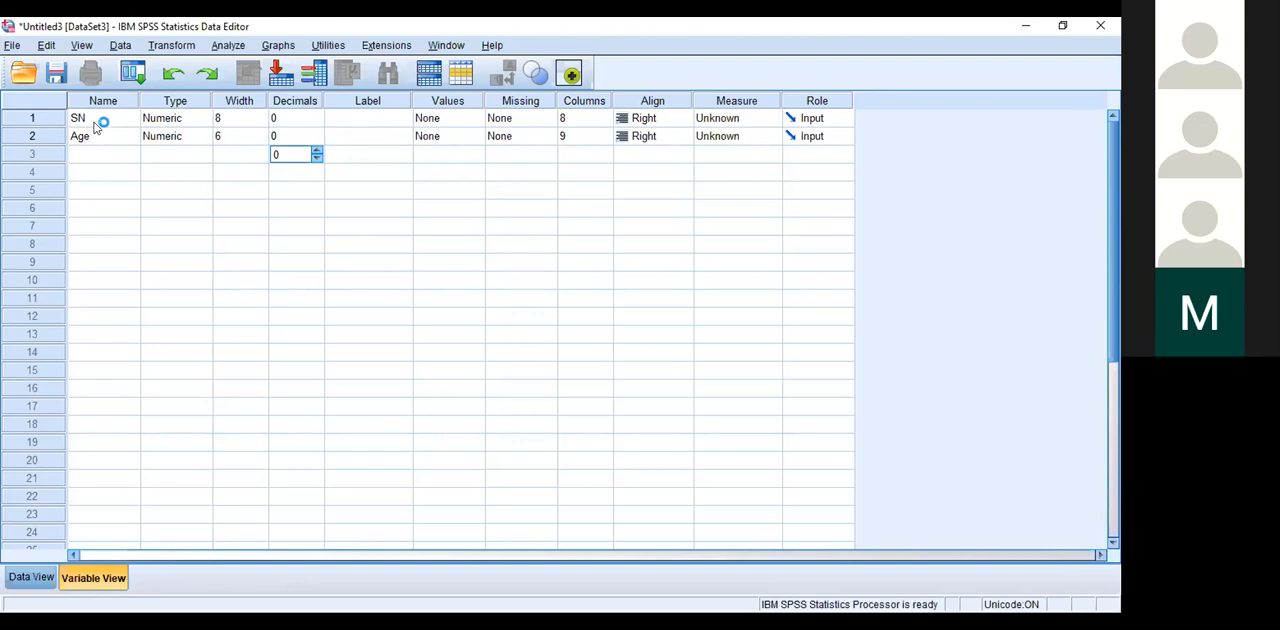
# Step: Rename the Age variable as Q1
pyautogui.click(101, 135)
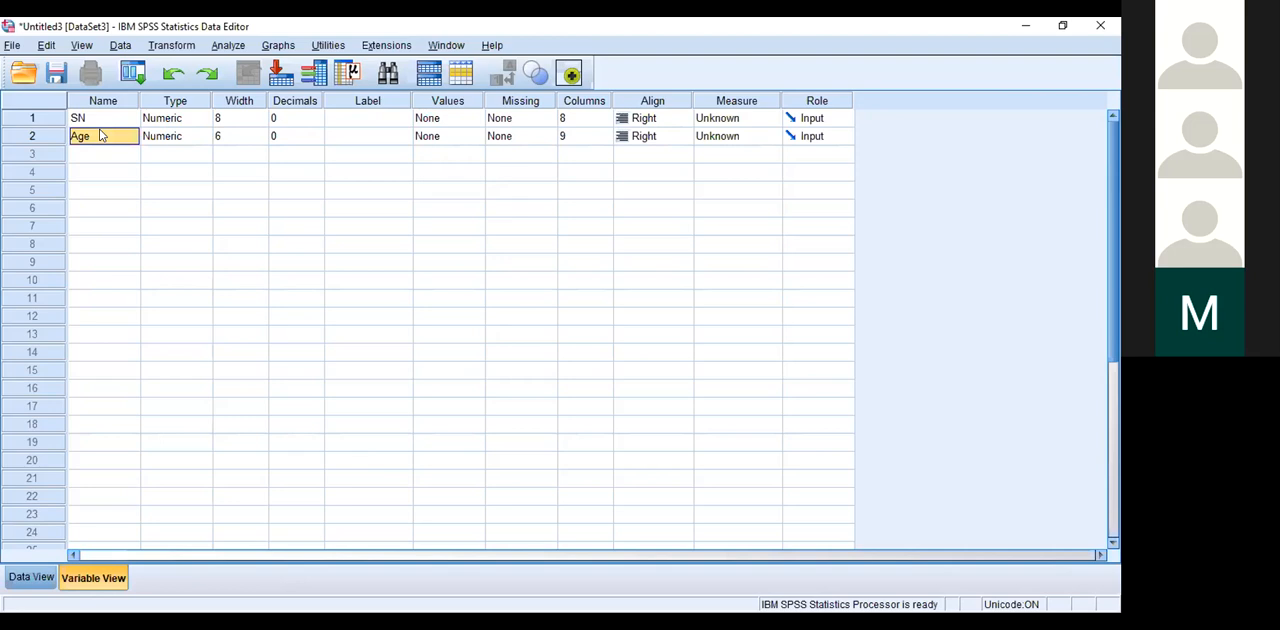
pyautogui.click(376, 140)
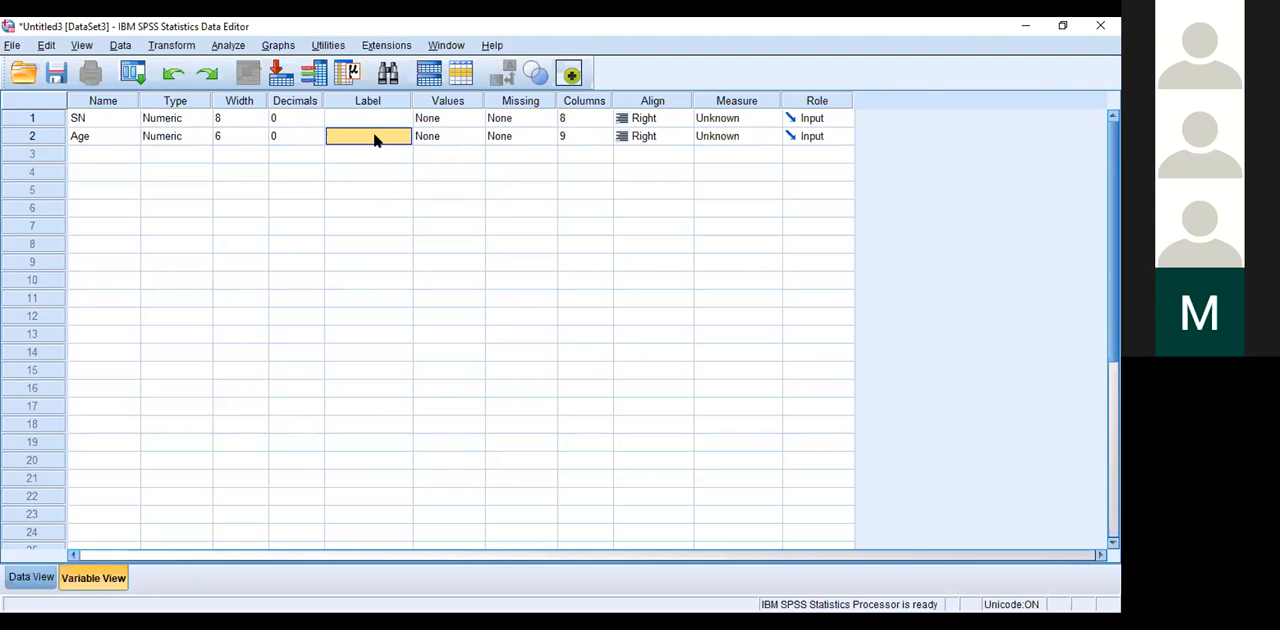
pyautogui.click(84, 140)
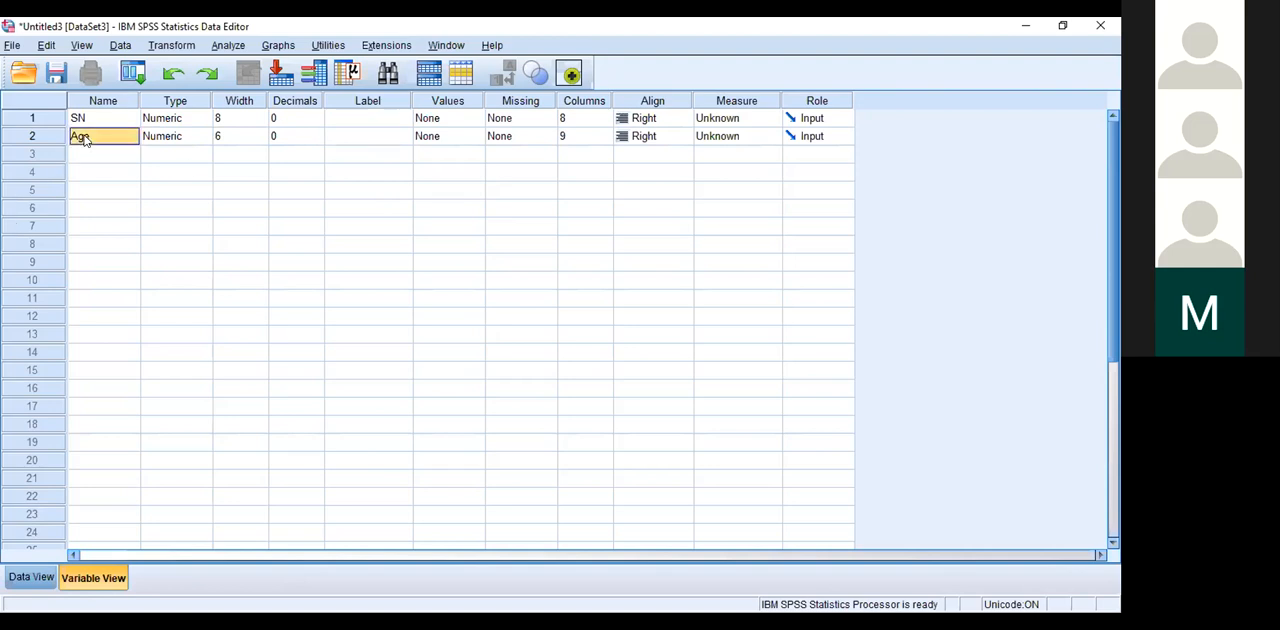
pyautogui.click(349, 137)
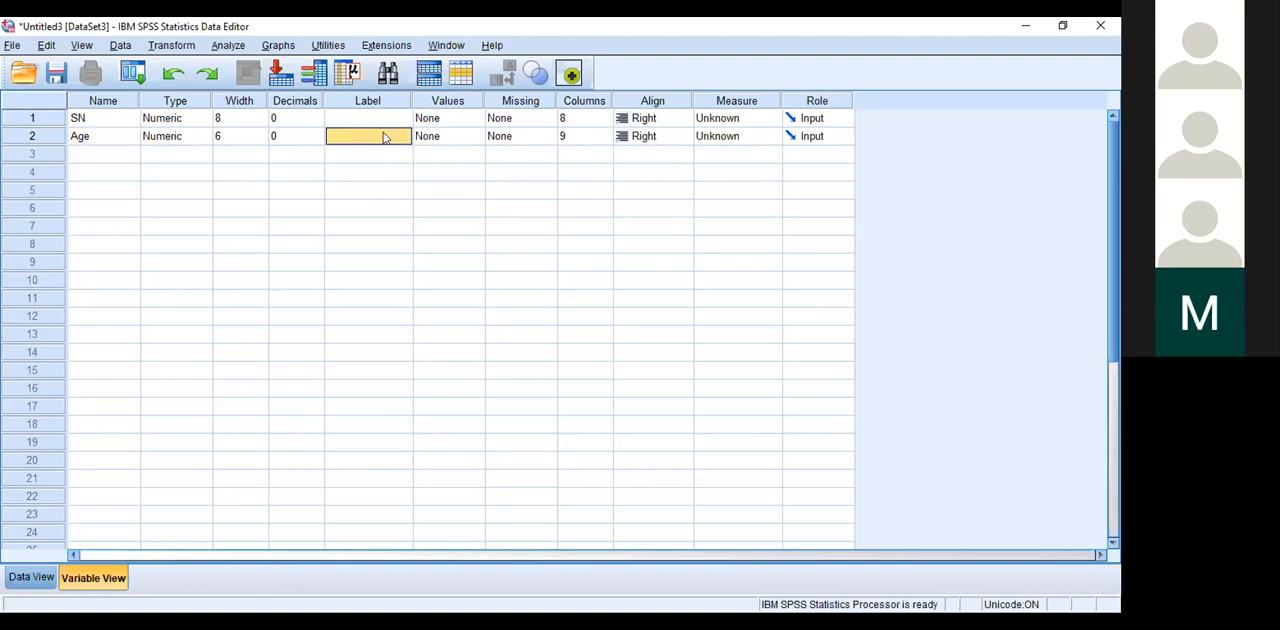
pyautogui.click(98, 140)
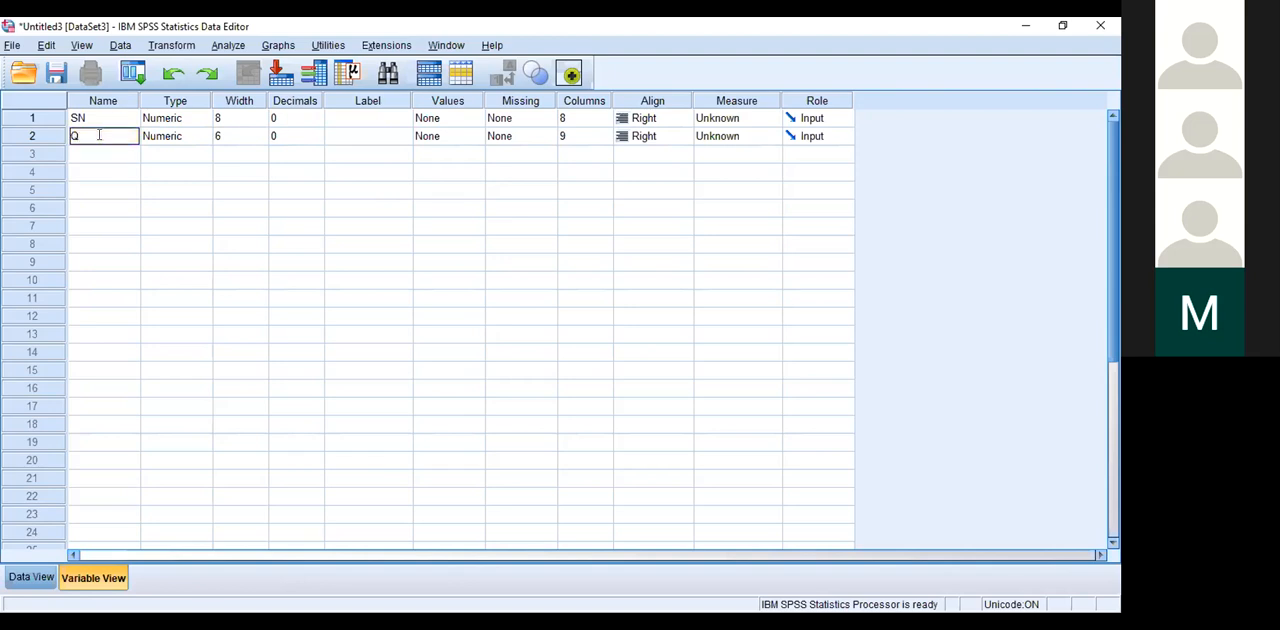
# Step: Enter "Age of respondent" as the label of the second variable
pyautogui.click(372, 134)
pyautogui.write('Age of respon')
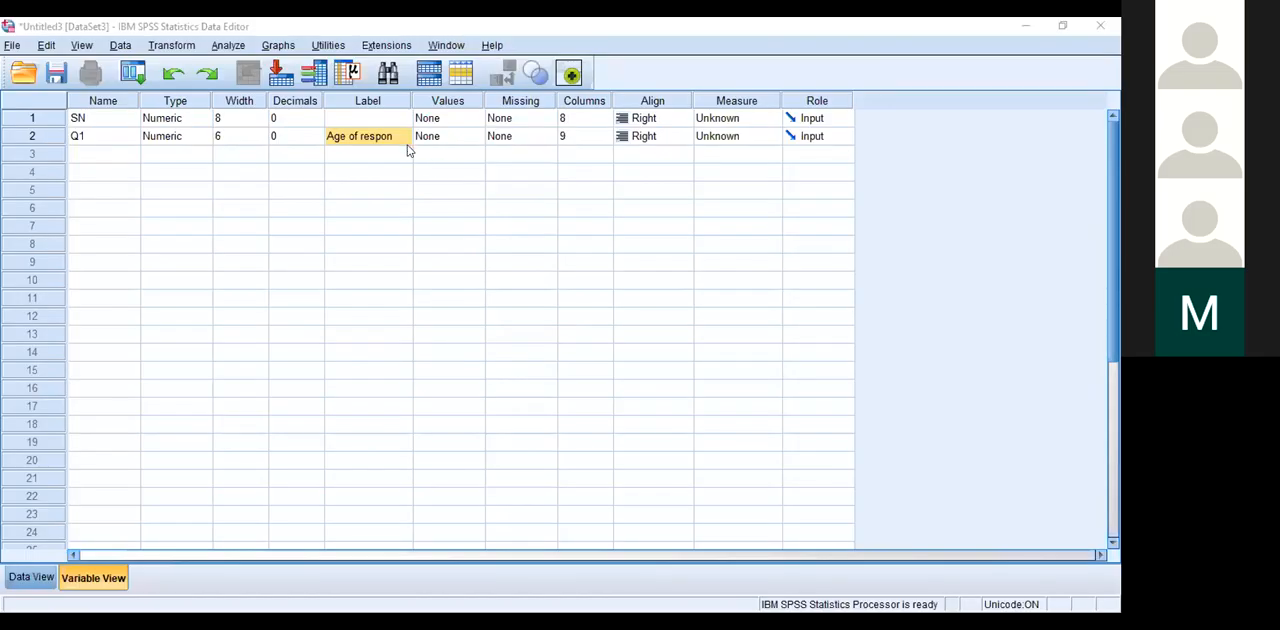
pyautogui.click(400, 138)
pyautogui.write('dent')
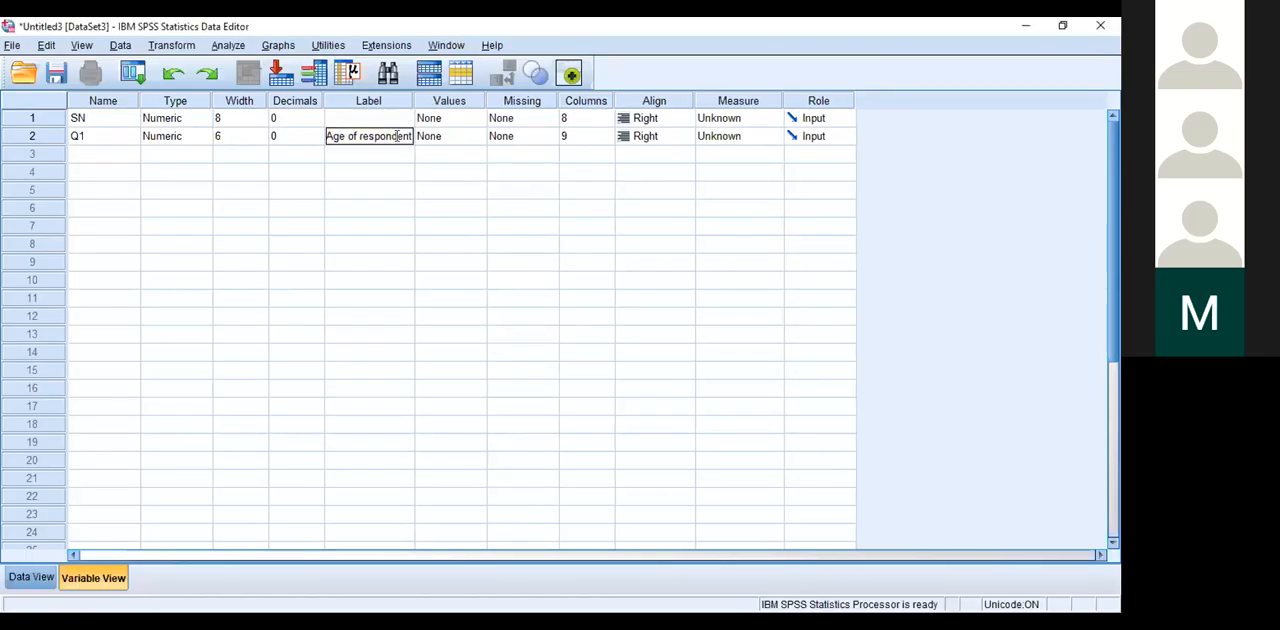
pyautogui.click(452, 232)
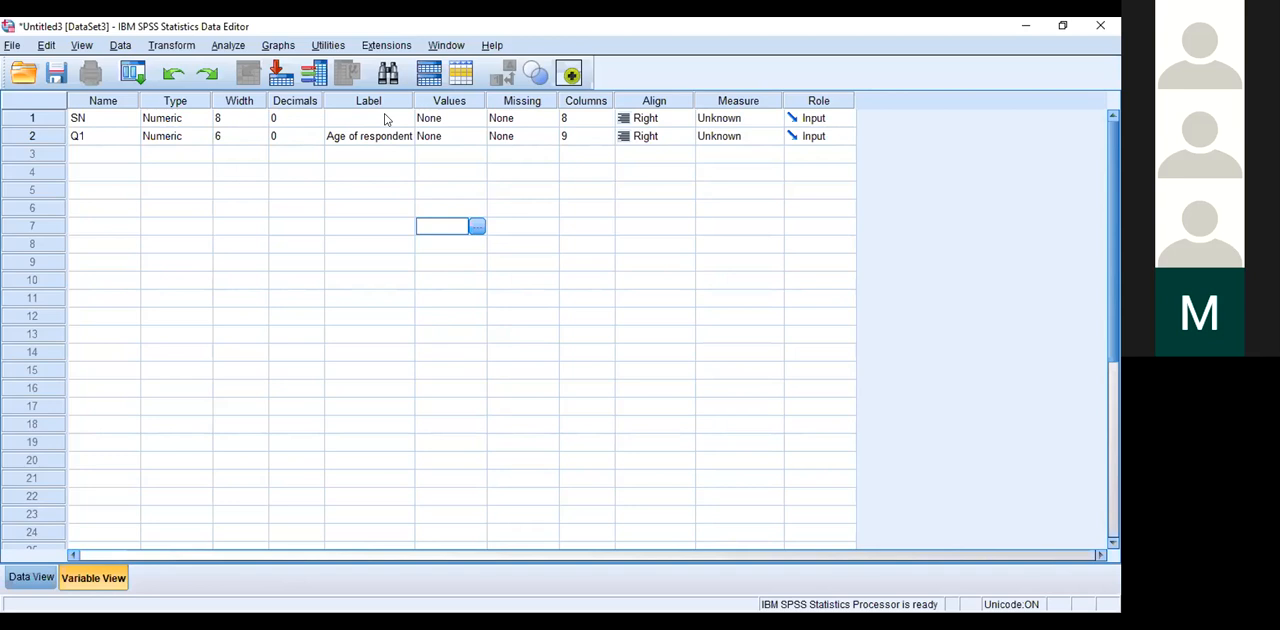
# Step: Look at the value label settings of the second variable without defining any labels
pyautogui.click(476, 140)
pyautogui.click(478, 137)
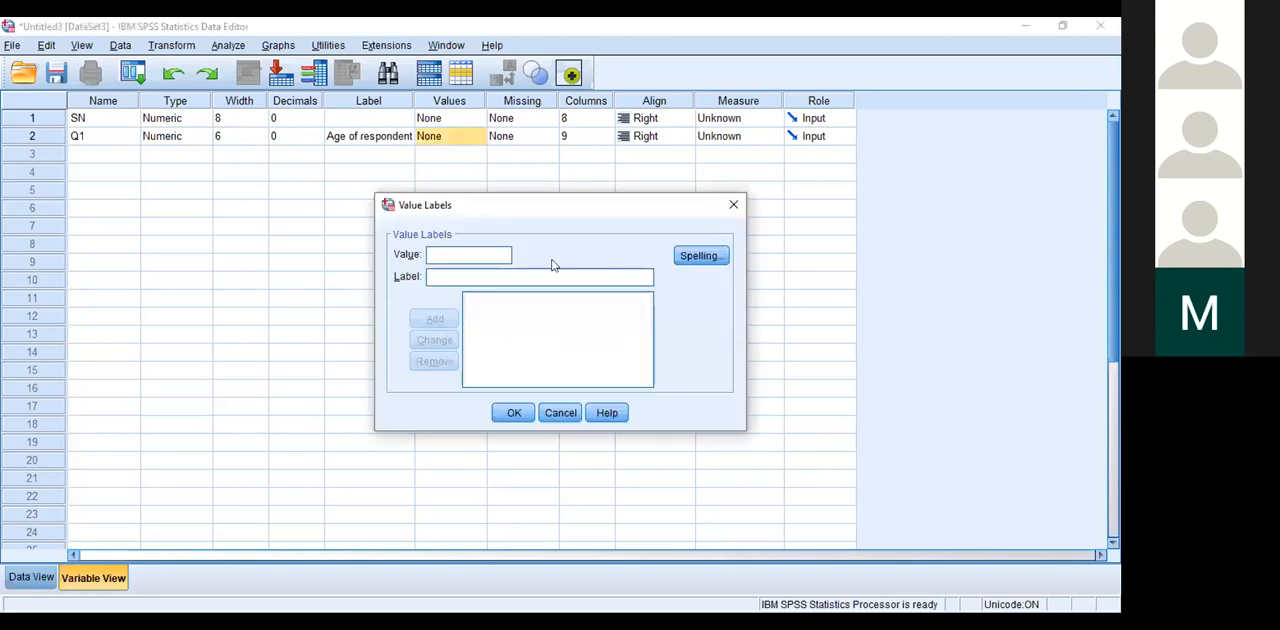
pyautogui.click(731, 206)
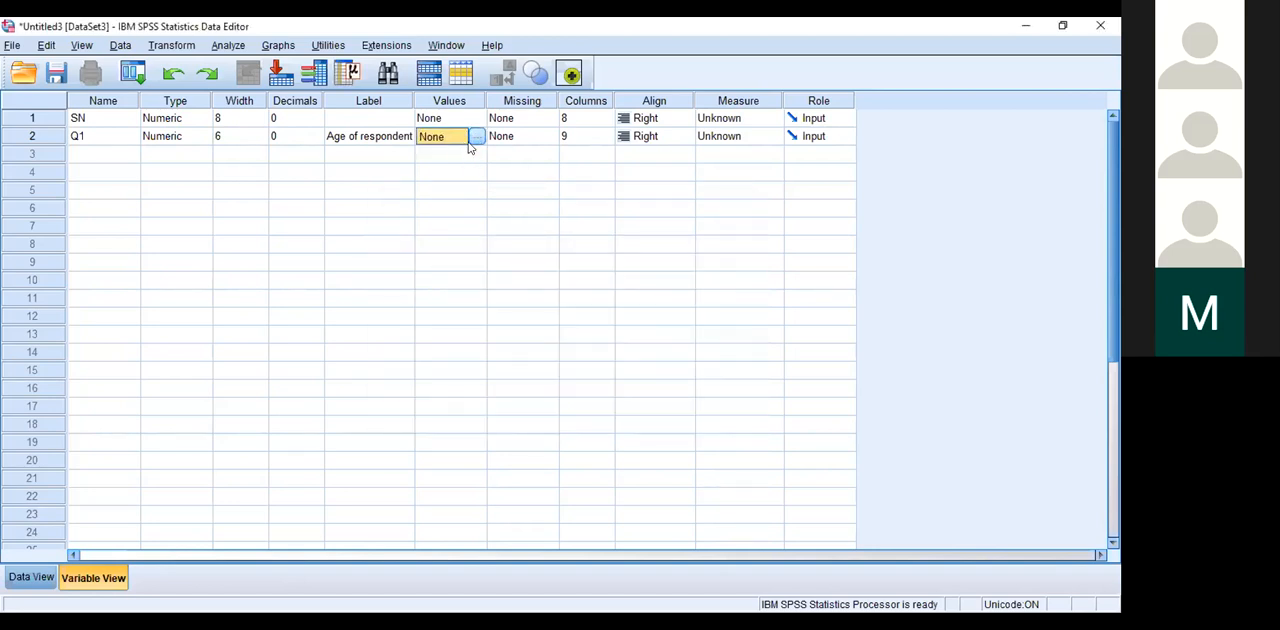
# Step: Rename the second variable as Age
pyautogui.click(92, 153)
pyautogui.click(85, 140)
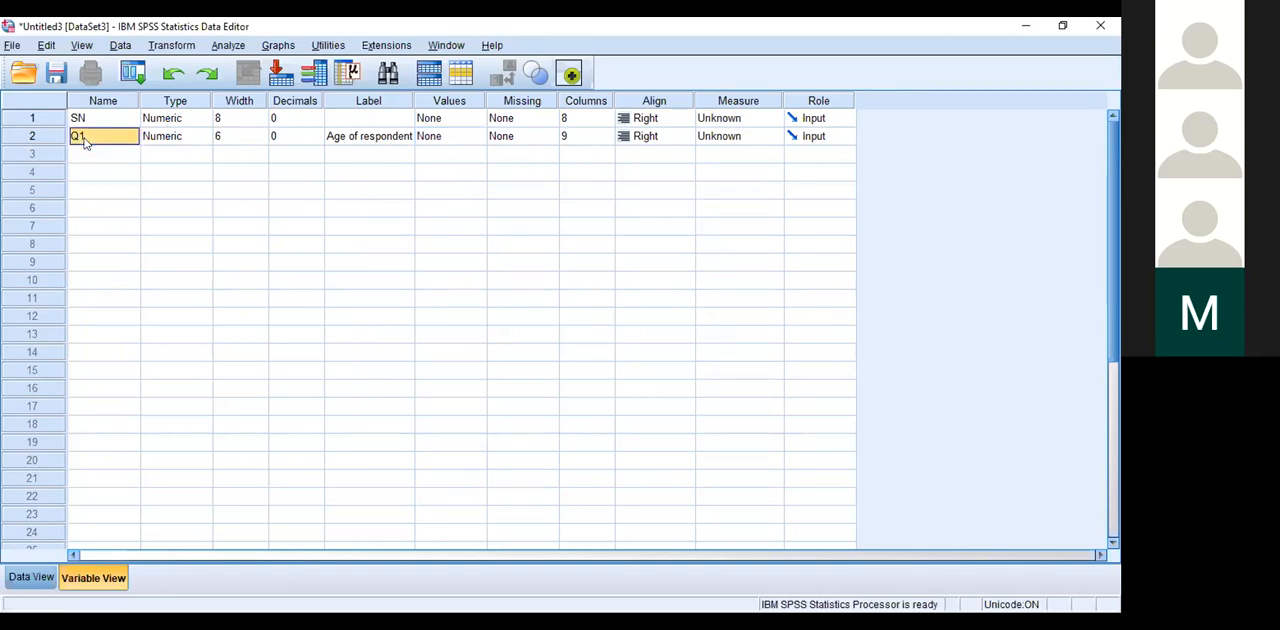
pyautogui.write('Age')
# Step: Add a third variable named Sex
pyautogui.click(101, 158)
pyautogui.write('Se')
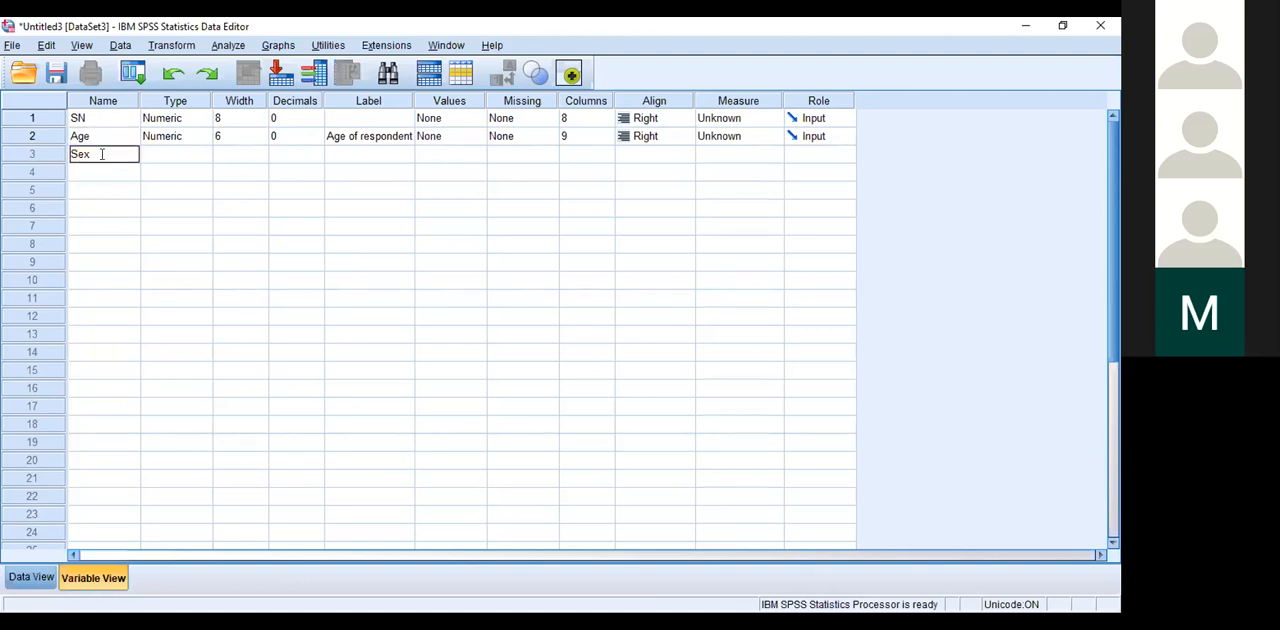
pyautogui.click(164, 172)
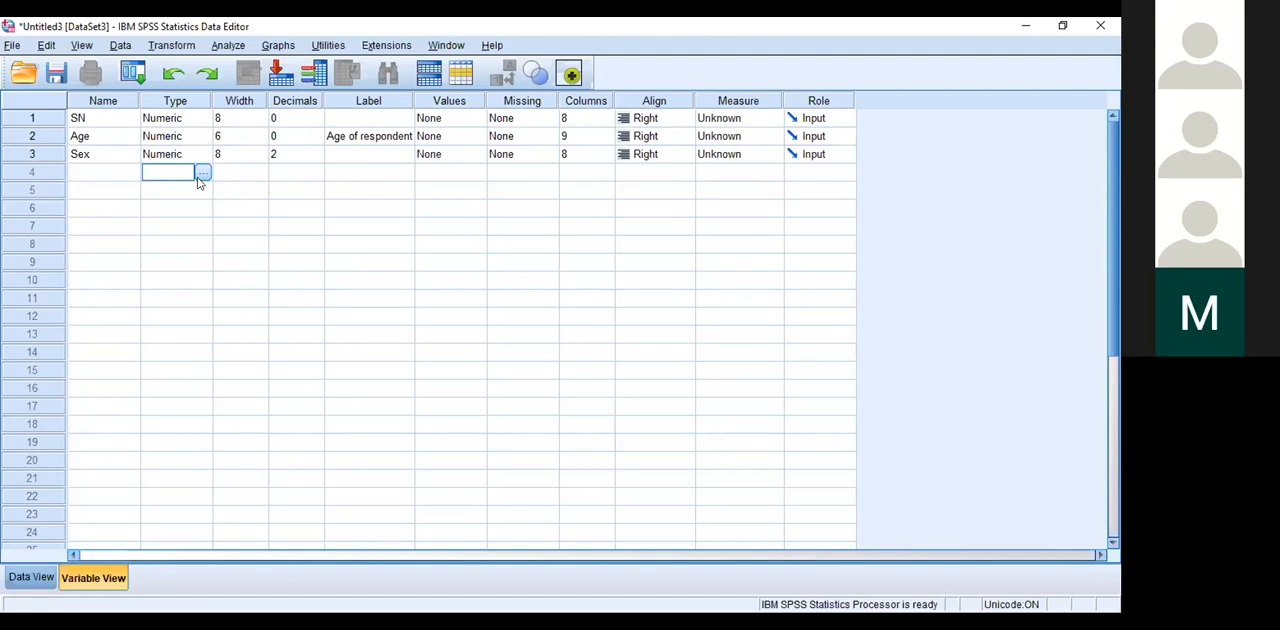
# Step: Add a value label to the Sex variable that assigns 1 to Male
pyautogui.click(479, 154)
pyautogui.click(480, 156)
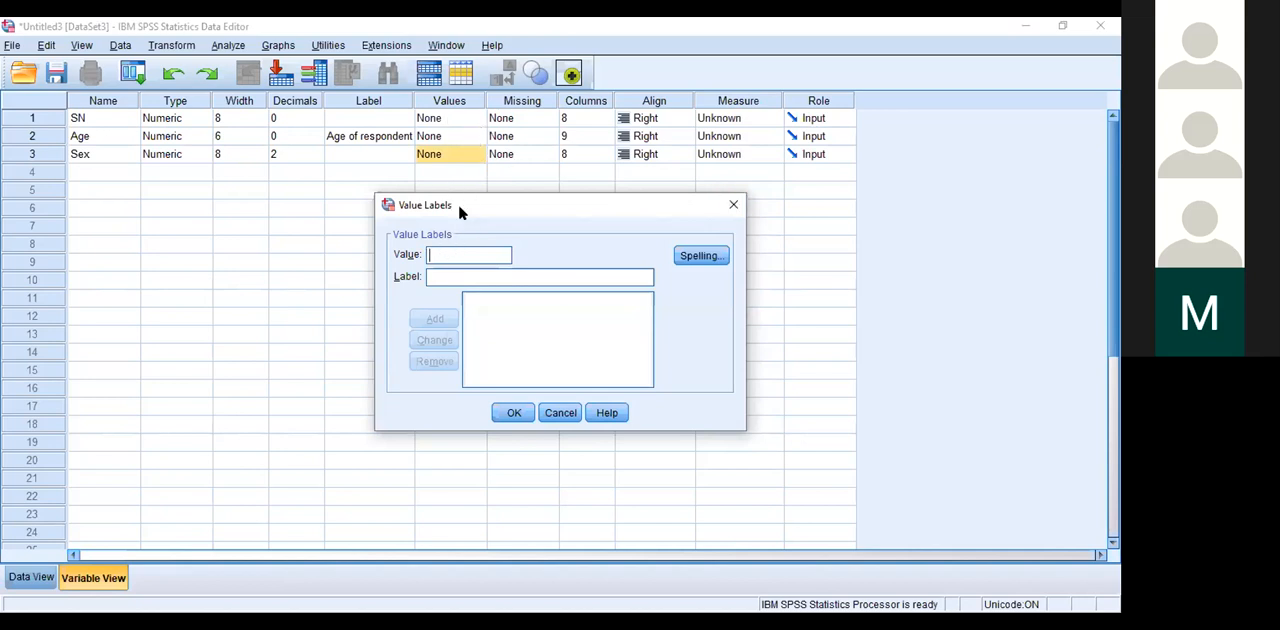
pyautogui.write('1')
pyautogui.click(441, 276)
pyautogui.write('Male')
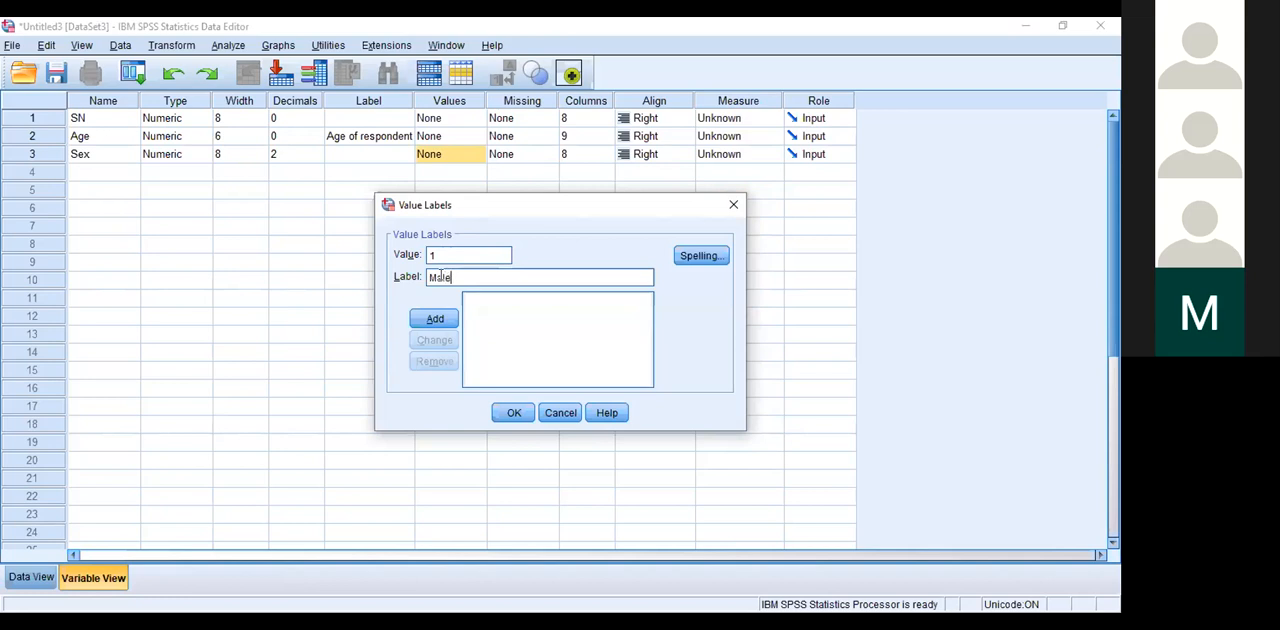
pyautogui.click(436, 320)
# Step: Add a value label that assigns 2 to Female and apply the Sex variable's value labels
pyautogui.click(441, 255)
pyautogui.write('2')
pyautogui.click(443, 272)
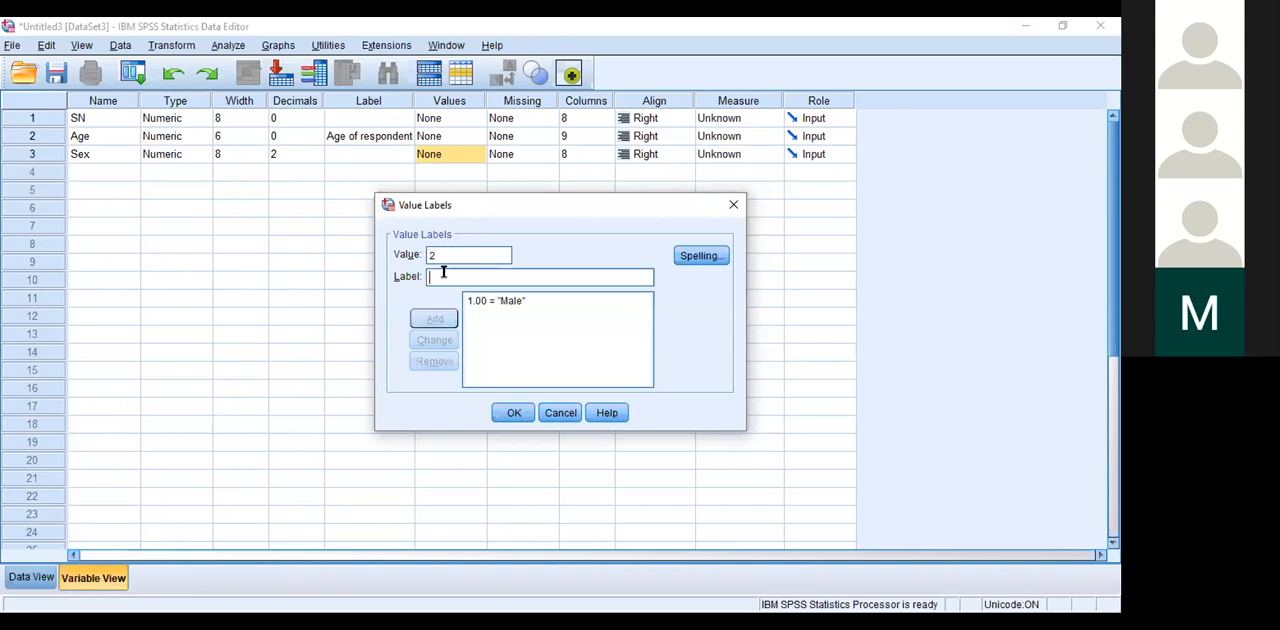
pyautogui.write('Female')
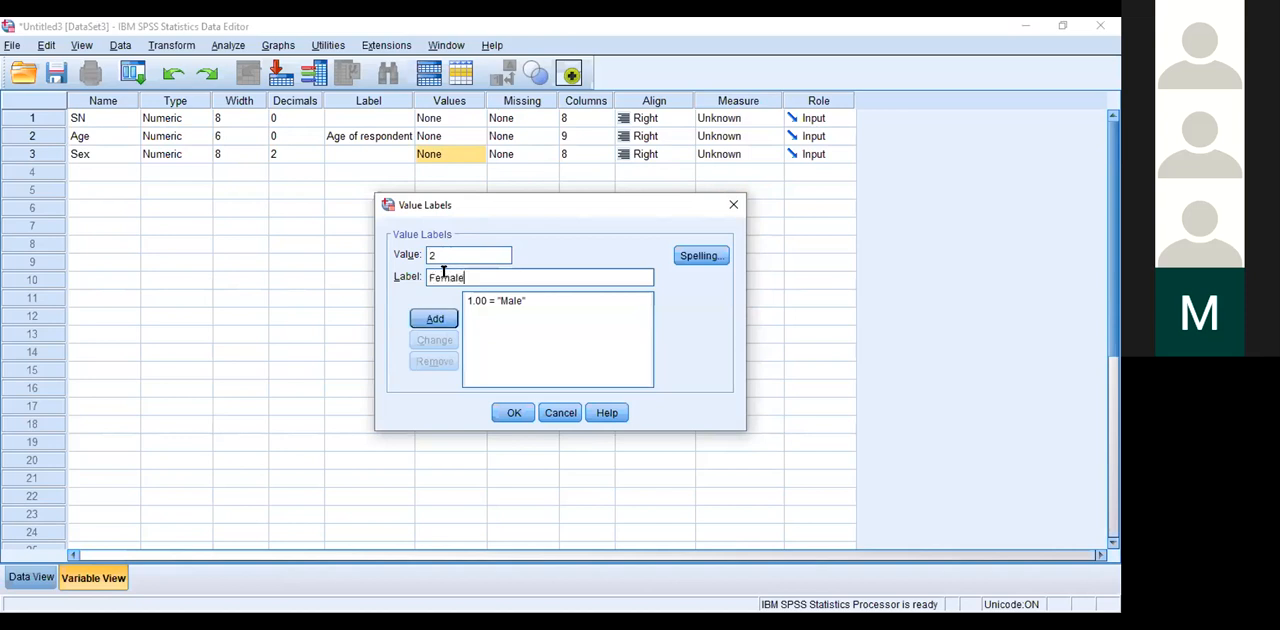
pyautogui.click(440, 319)
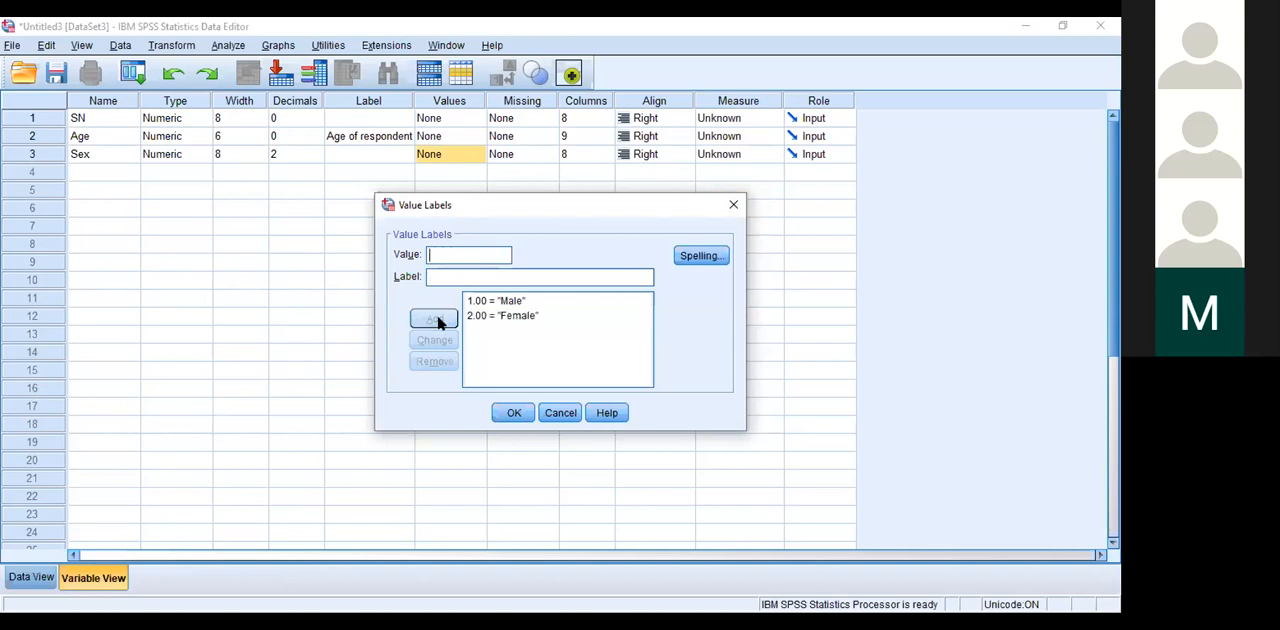
pyautogui.click(512, 413)
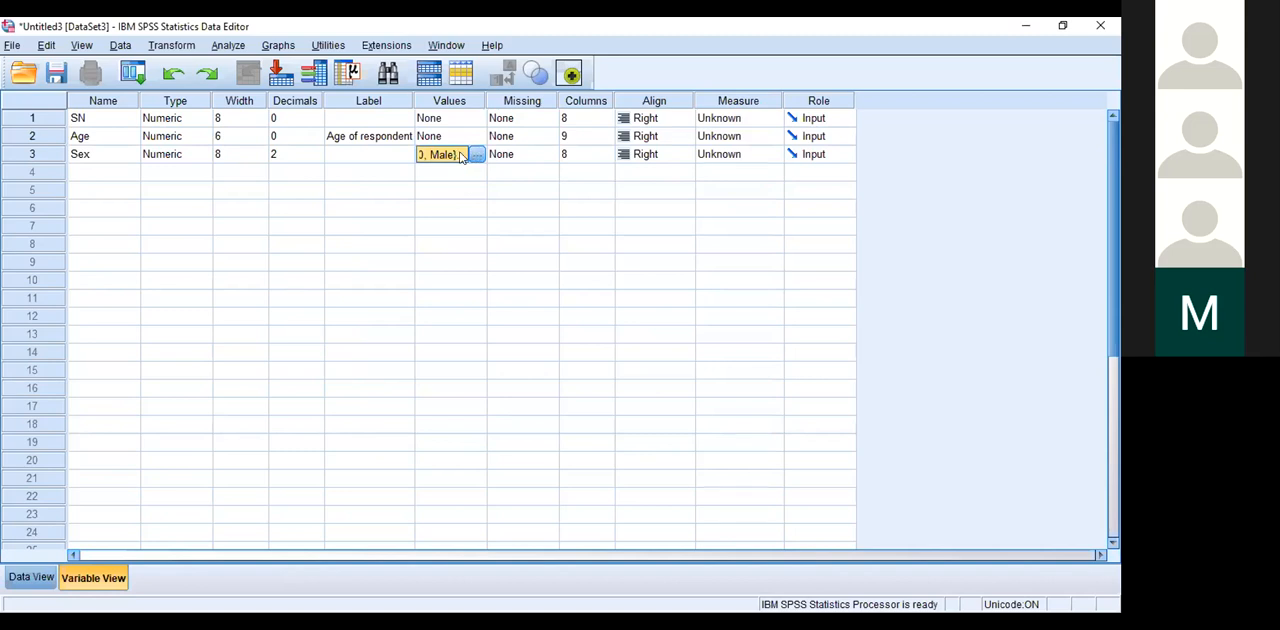
# Step: Set the Sex variable's decimals to 0 and review how its value labels are listed
pyautogui.click(474, 154)
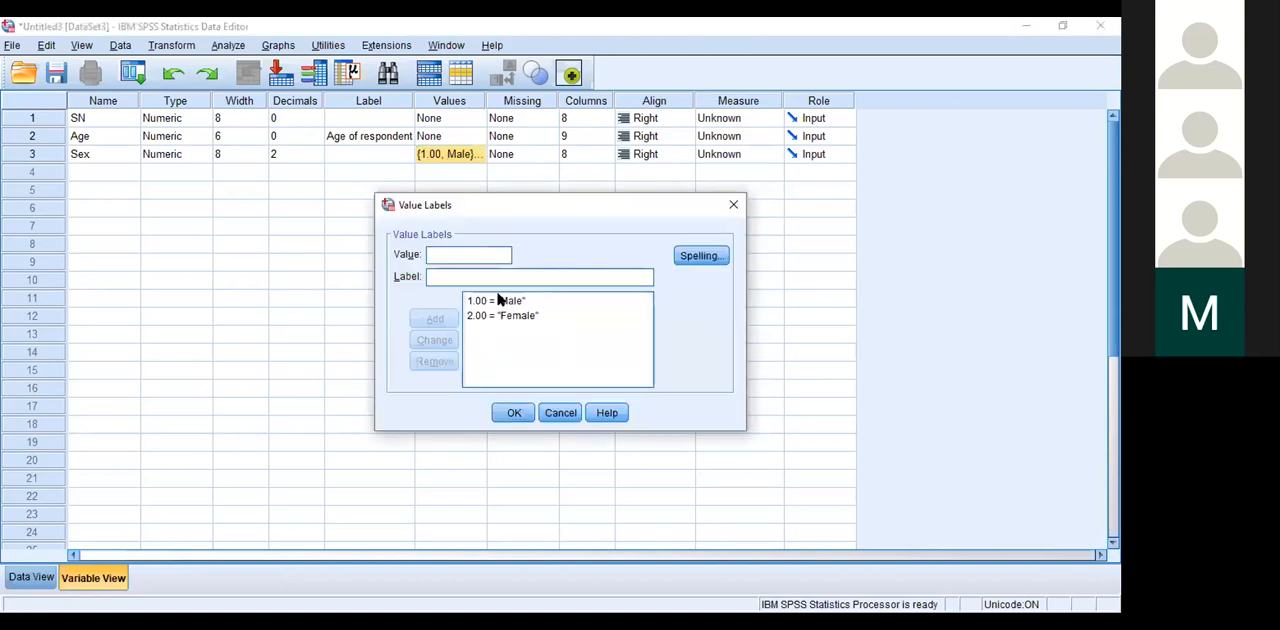
pyautogui.click(734, 204)
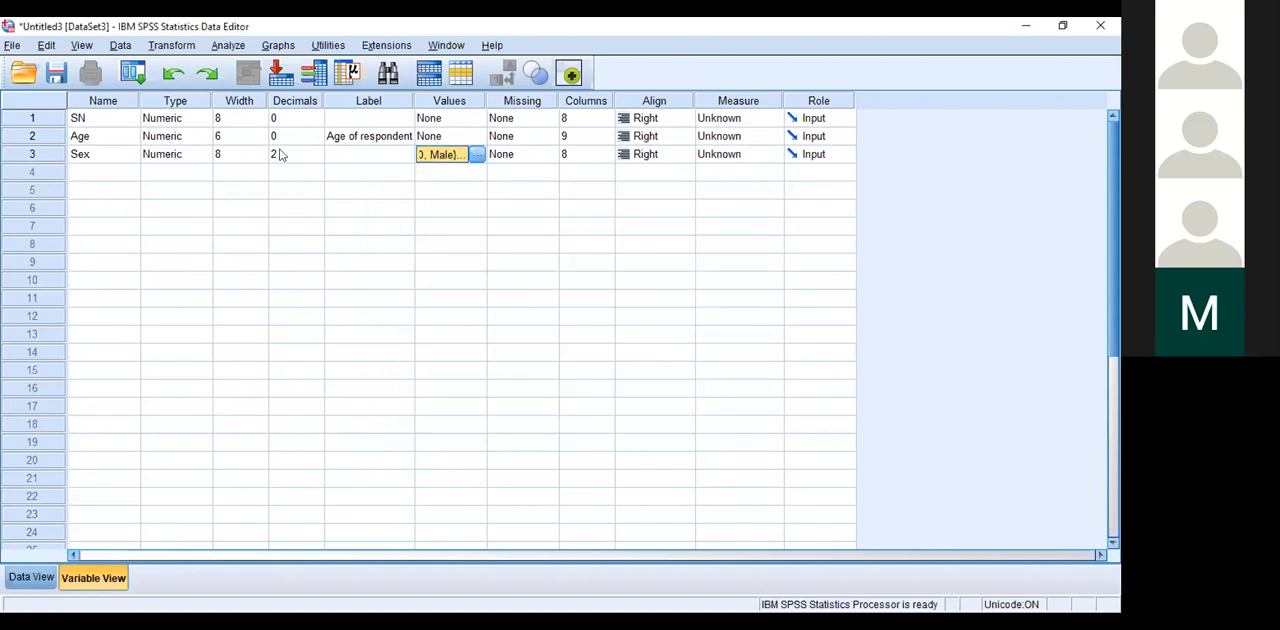
pyautogui.click(319, 156)
pyautogui.click(319, 156)
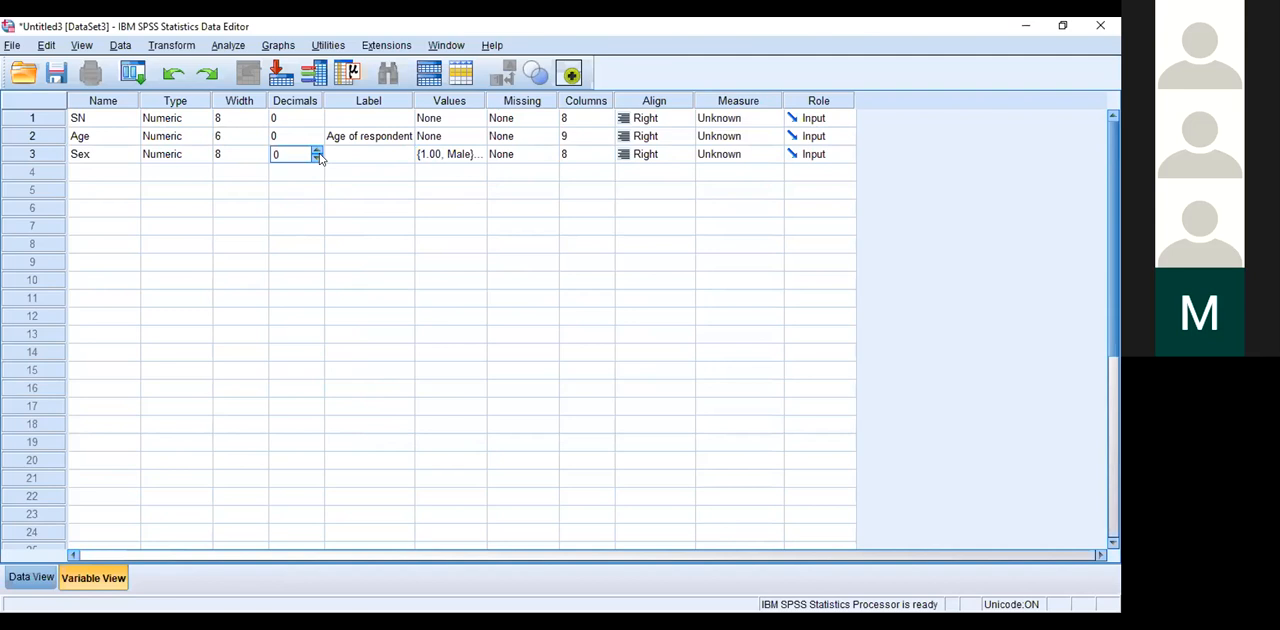
pyautogui.click(462, 155)
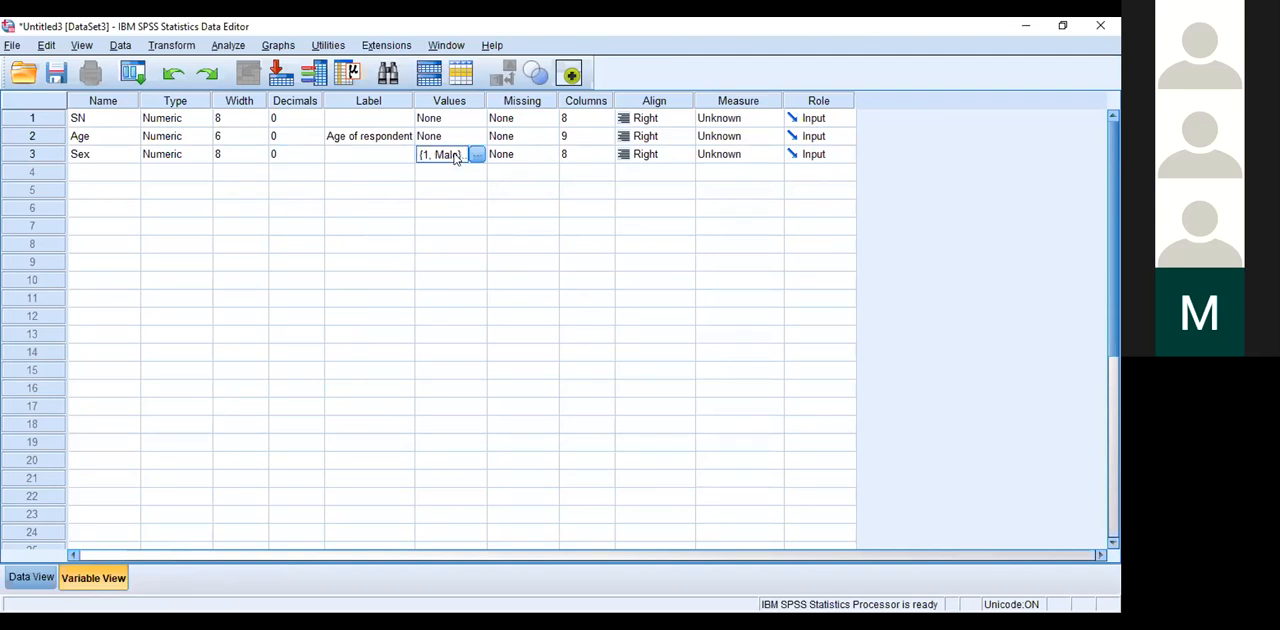
pyautogui.click(476, 155)
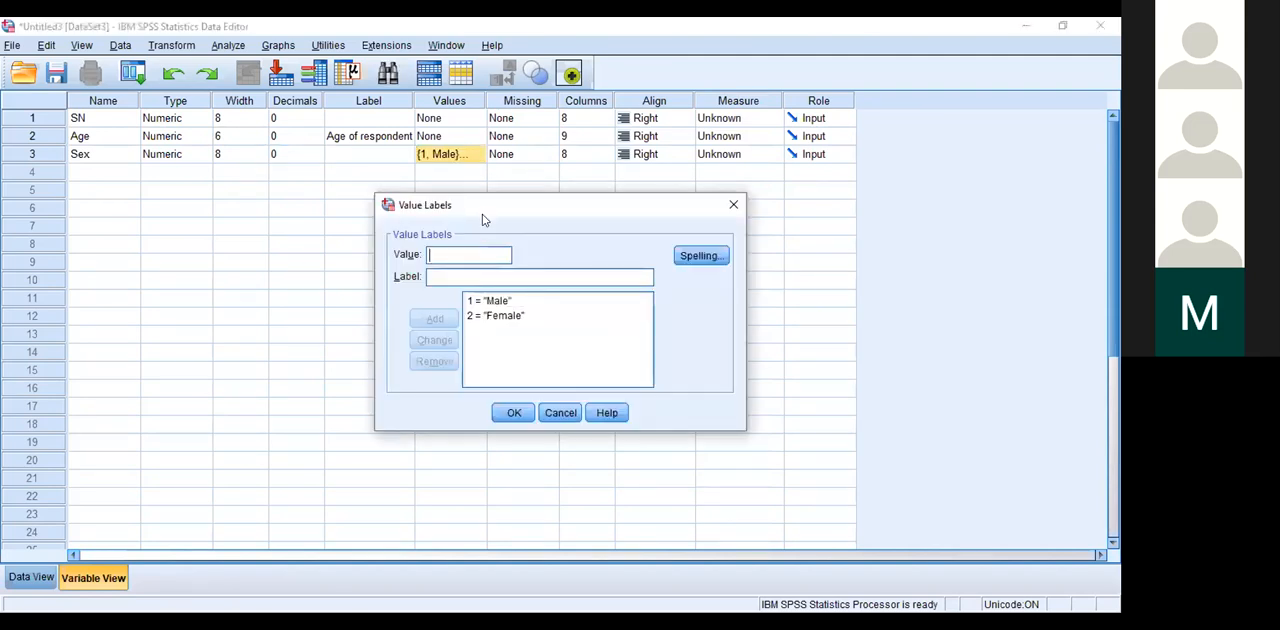
pyautogui.click(512, 411)
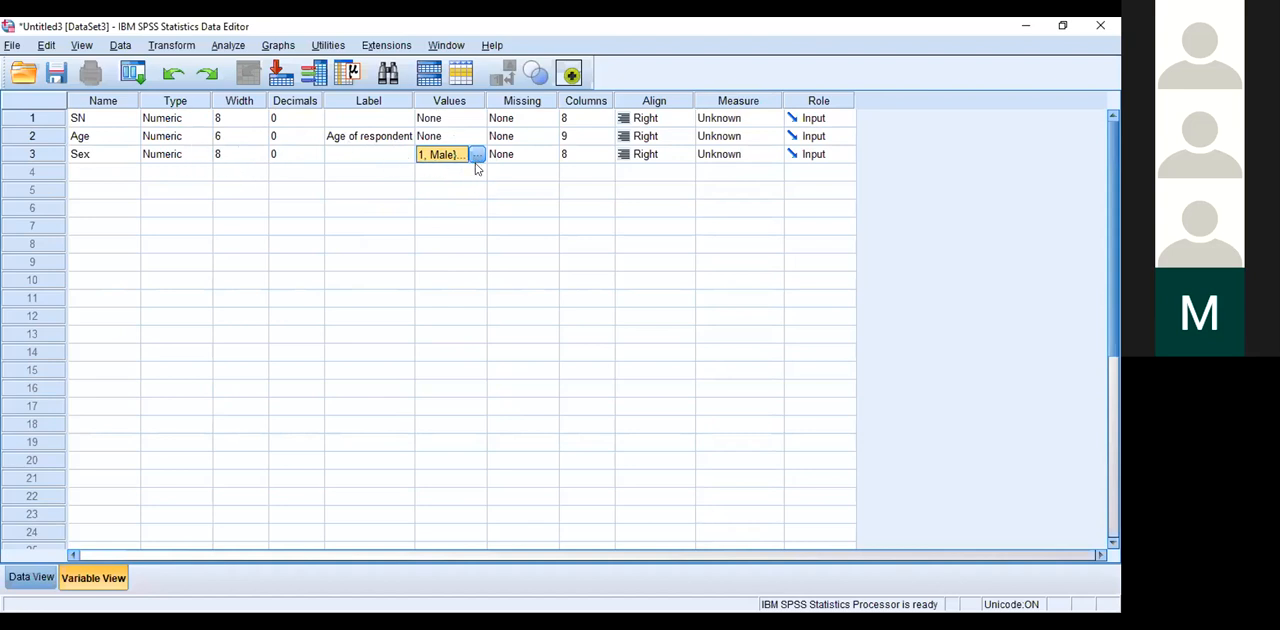
# Step: Look at the missing value options of the Sex variable without changing them
pyautogui.click(548, 156)
pyautogui.click(548, 156)
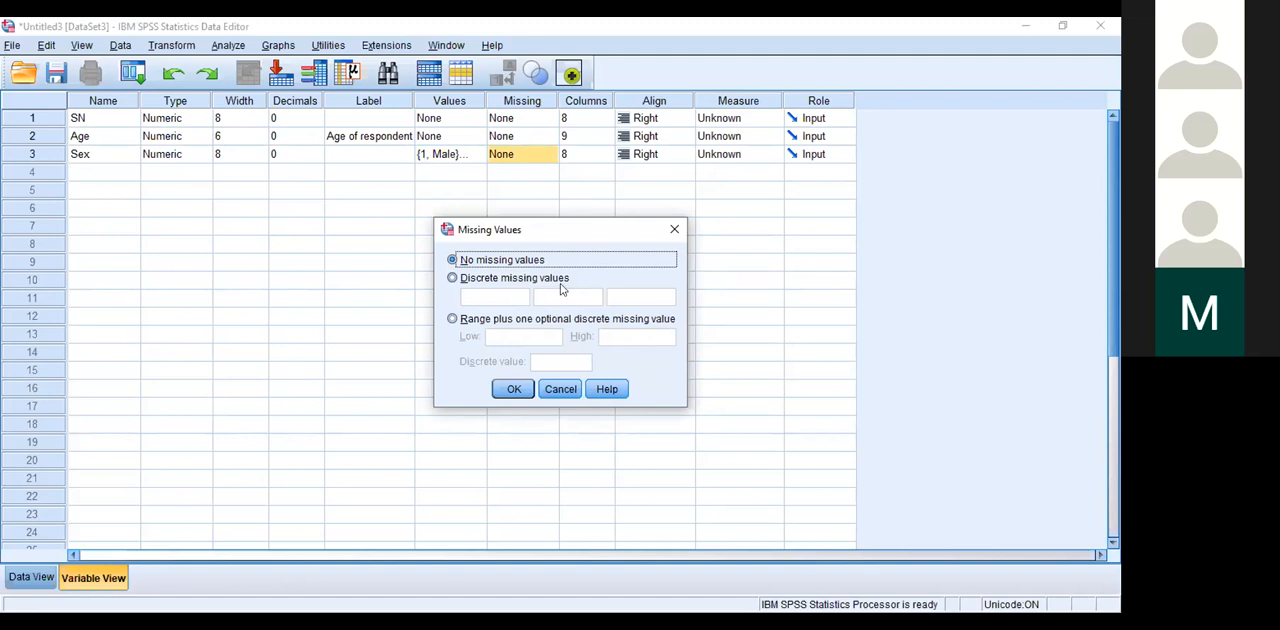
pyautogui.click(672, 229)
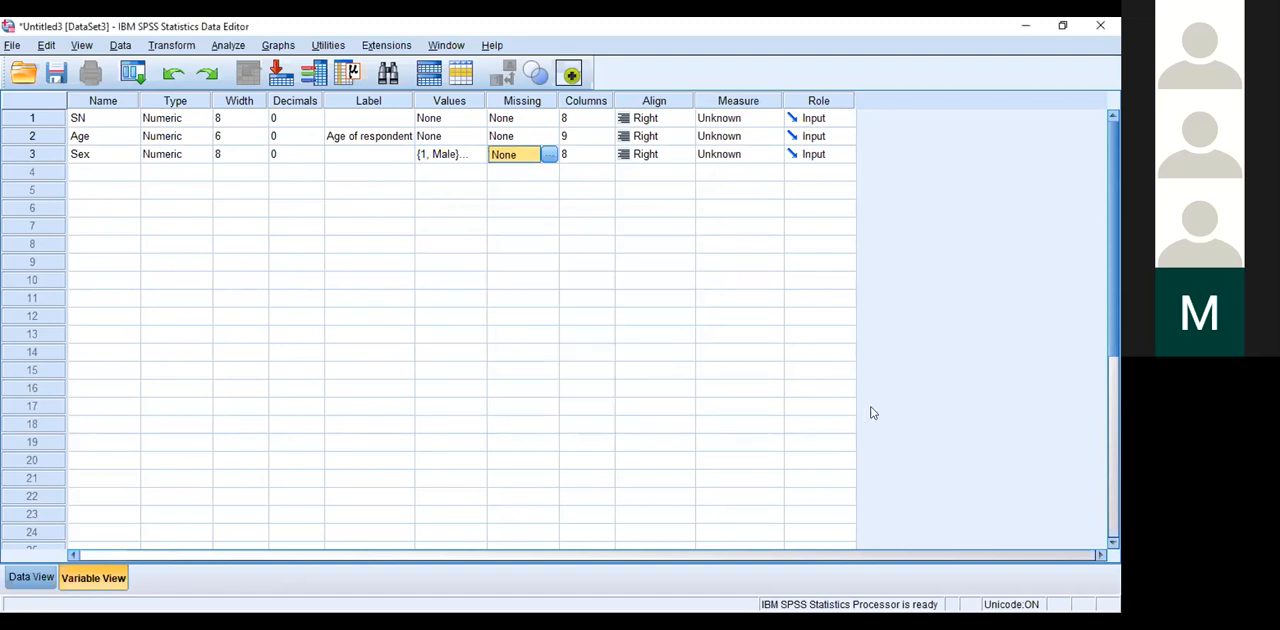
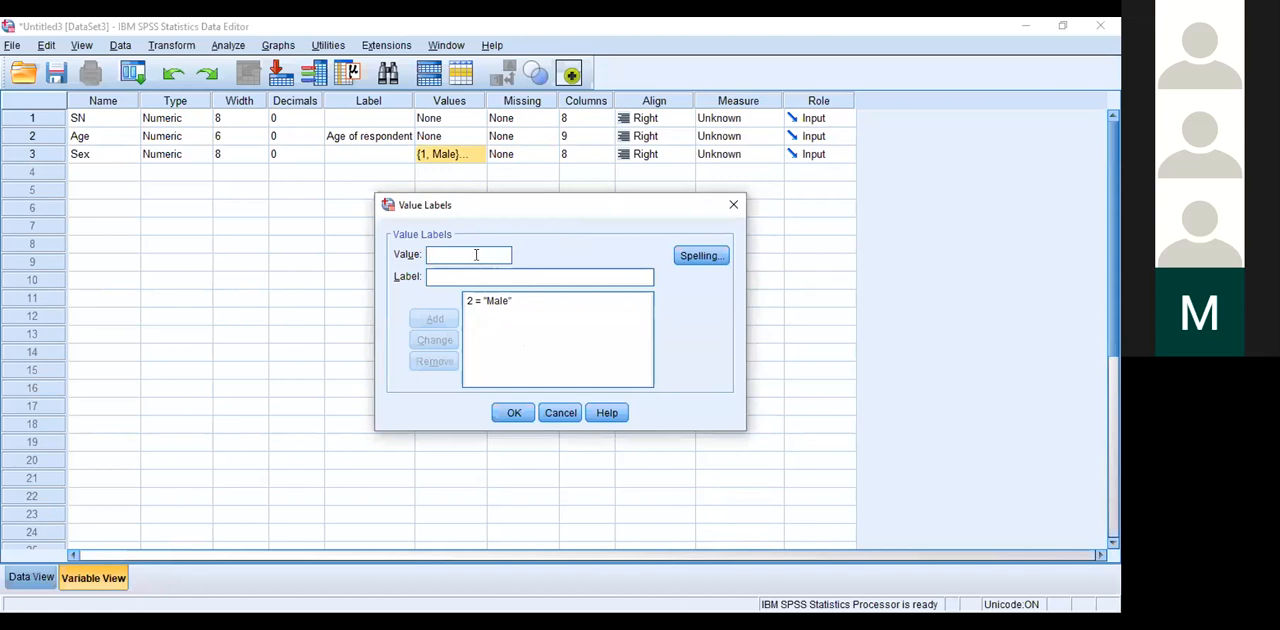
# Step: Add a value label that assigns 1 to Female and apply the Sex variable's value labels
pyautogui.click(435, 276)
pyautogui.write('Female')
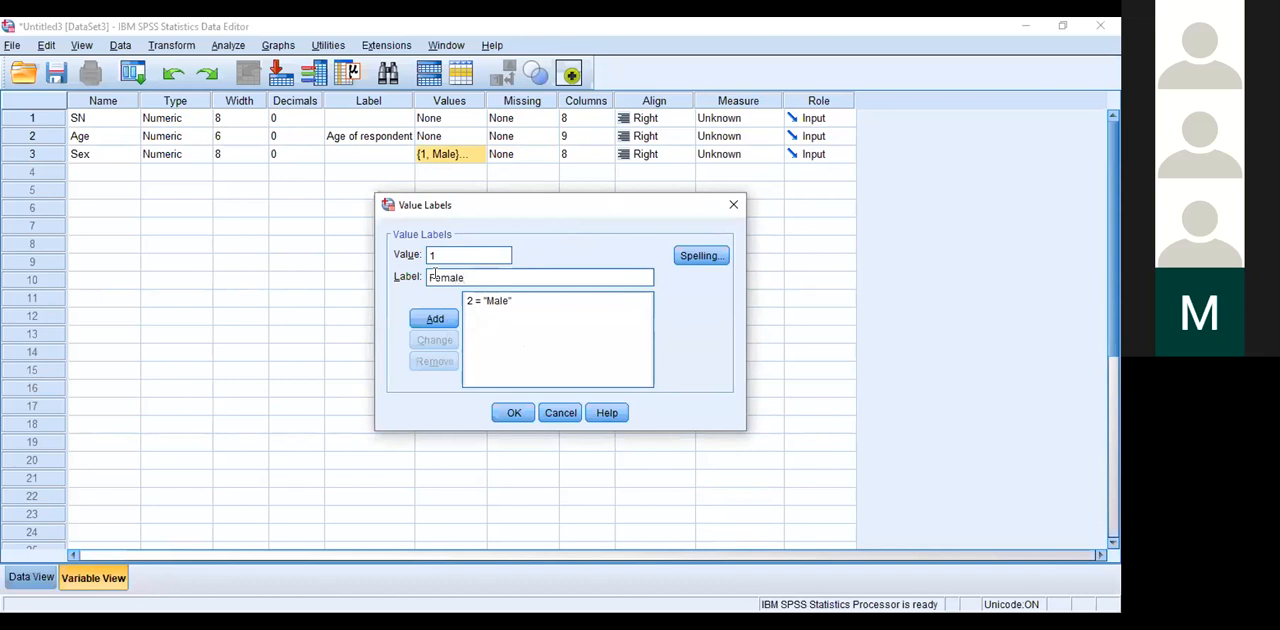
pyautogui.click(435, 318)
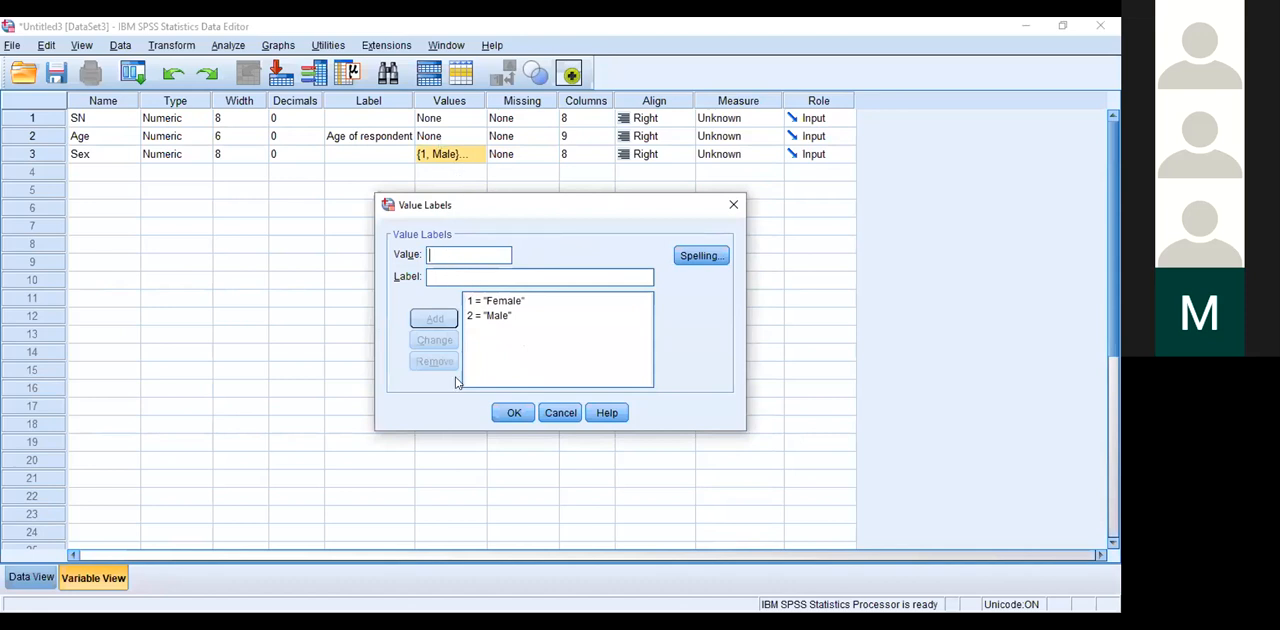
pyautogui.click(508, 413)
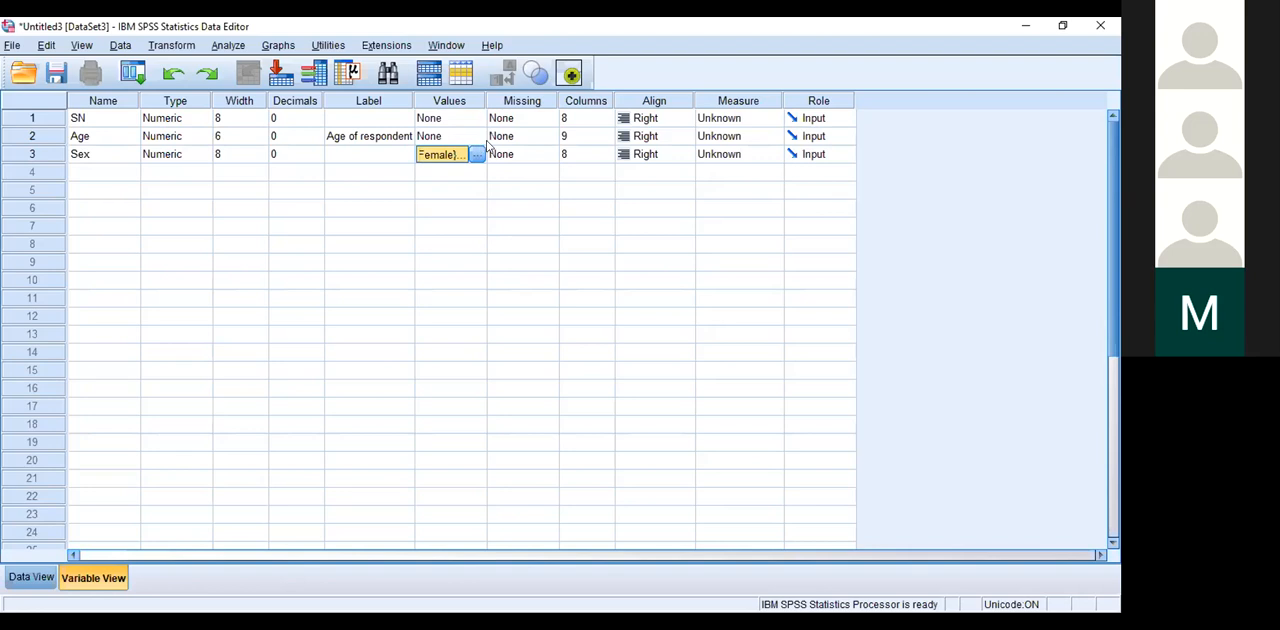
# Step: Try entering 99, 999 and 9999 as discrete missing values for the Sex variable
pyautogui.click(548, 155)
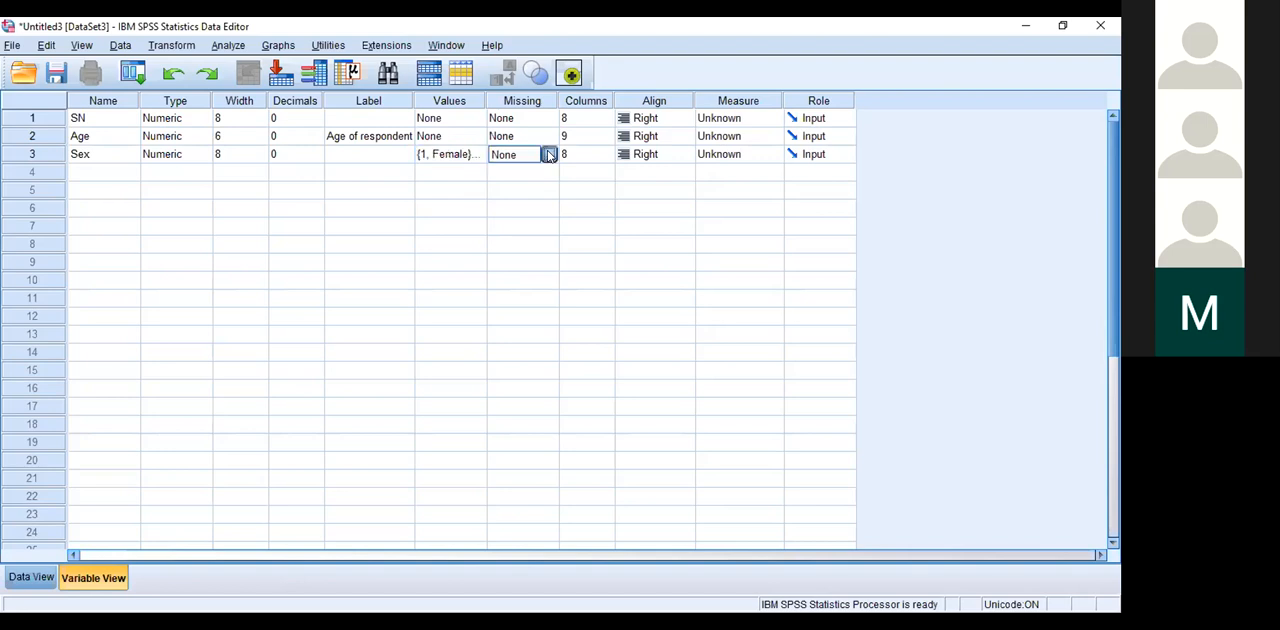
pyautogui.click(548, 155)
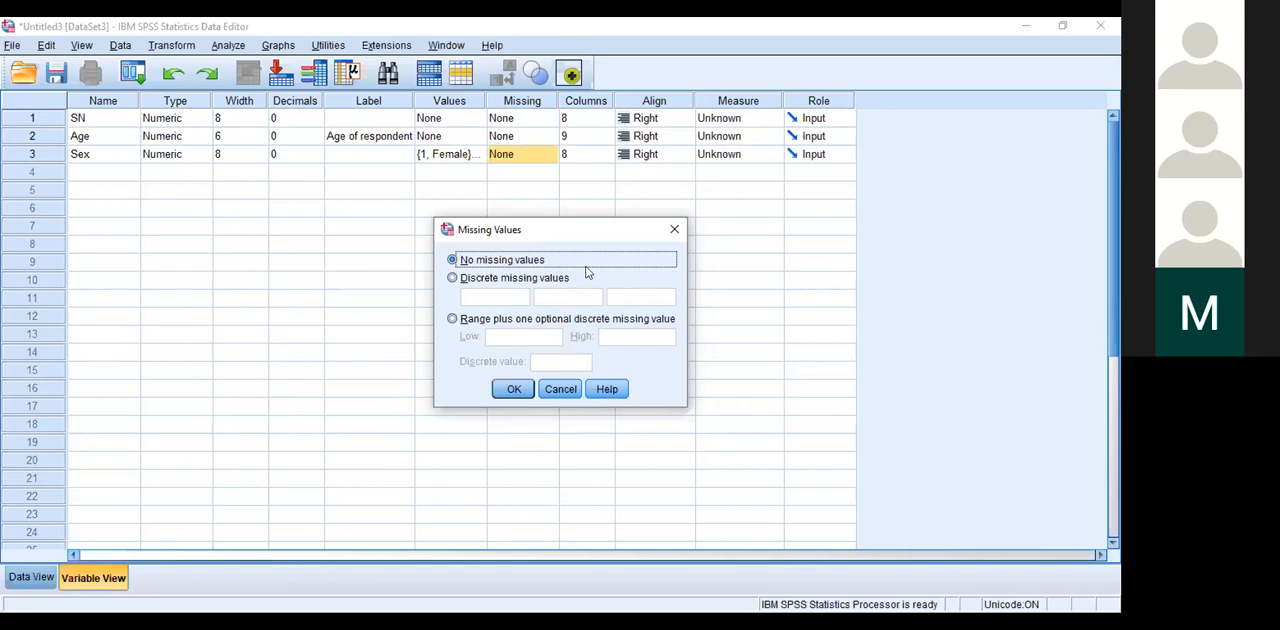
pyautogui.click(454, 278)
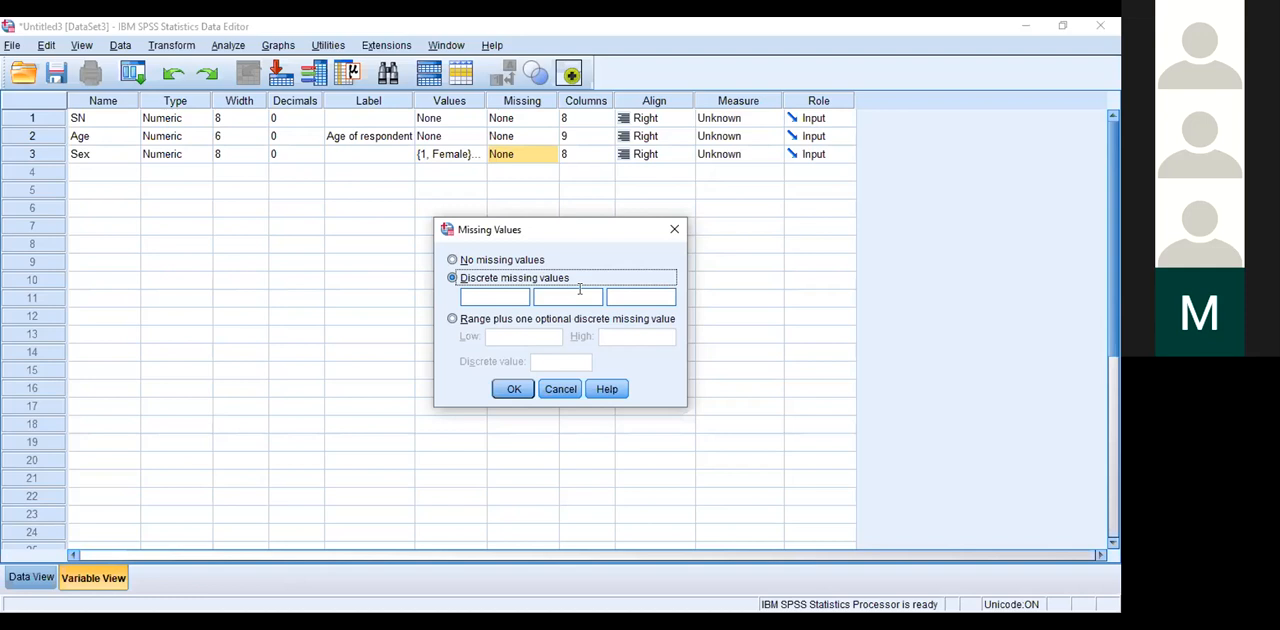
pyautogui.press('Tab')
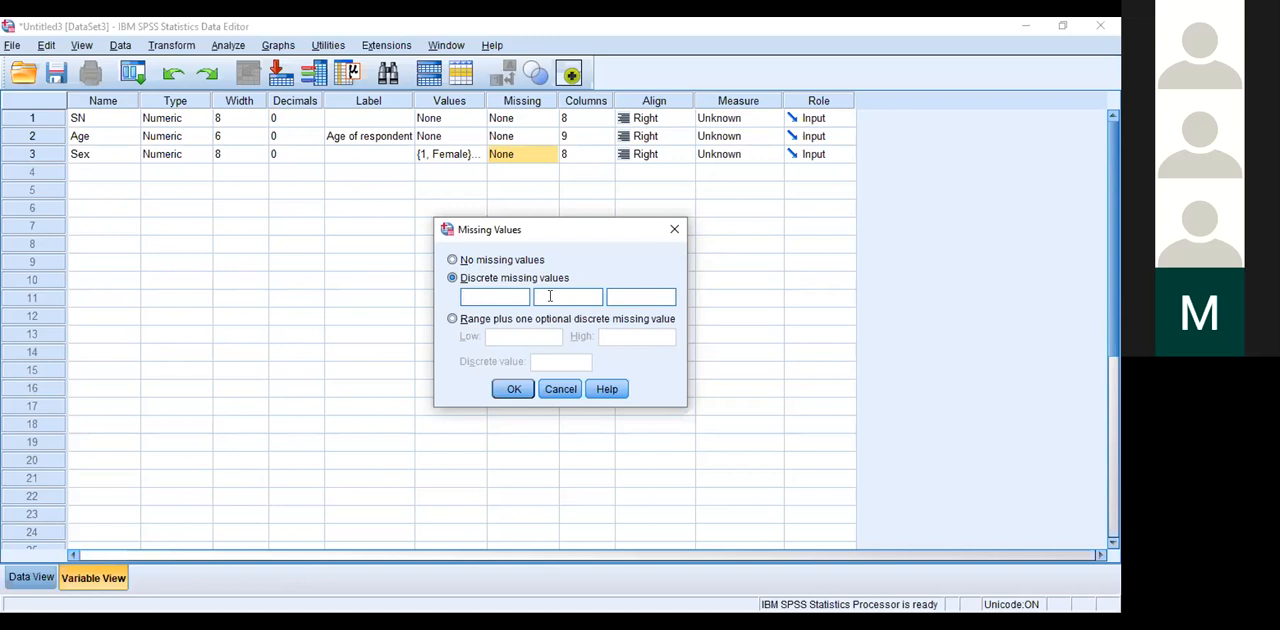
pyautogui.write('99')
pyautogui.click(574, 292)
pyautogui.write('999')
pyautogui.click(627, 297)
pyautogui.write('9999')
pyautogui.click(487, 297)
pyautogui.click(565, 296)
pyautogui.click(486, 296)
pyautogui.click(481, 295)
pyautogui.click(565, 295)
pyautogui.click(641, 298)
# Step: Examine the range fields for missing values, and apply No missing values to the Sex variable
pyautogui.click(452, 319)
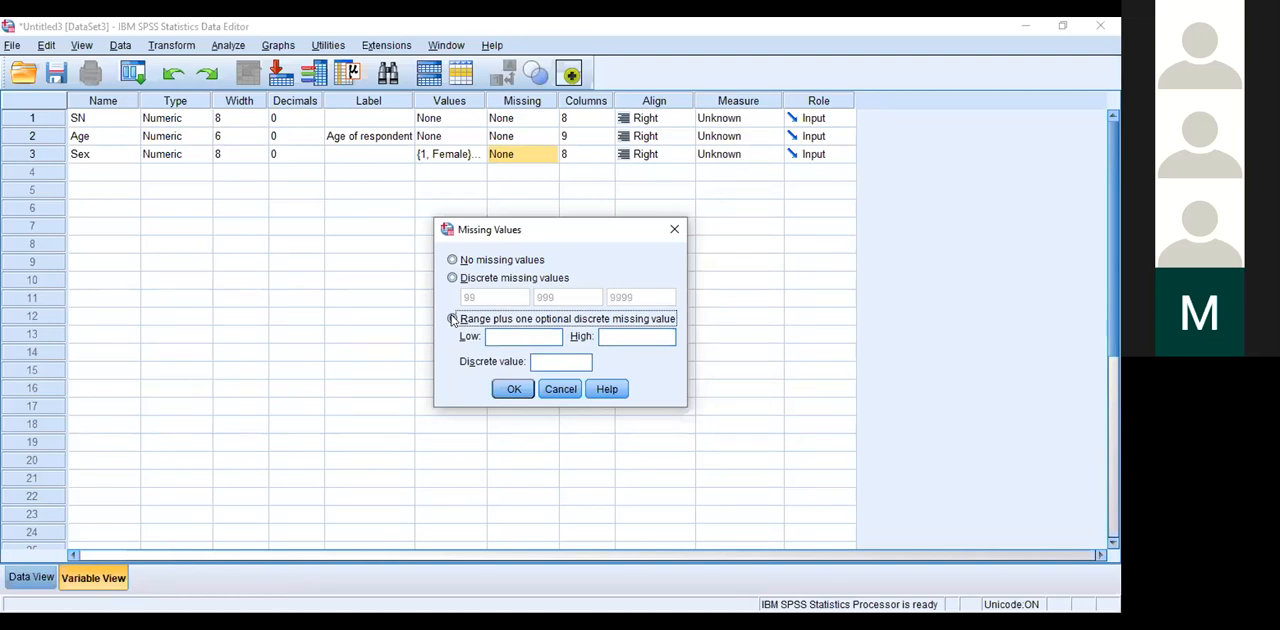
pyautogui.click(497, 334)
pyautogui.click(602, 337)
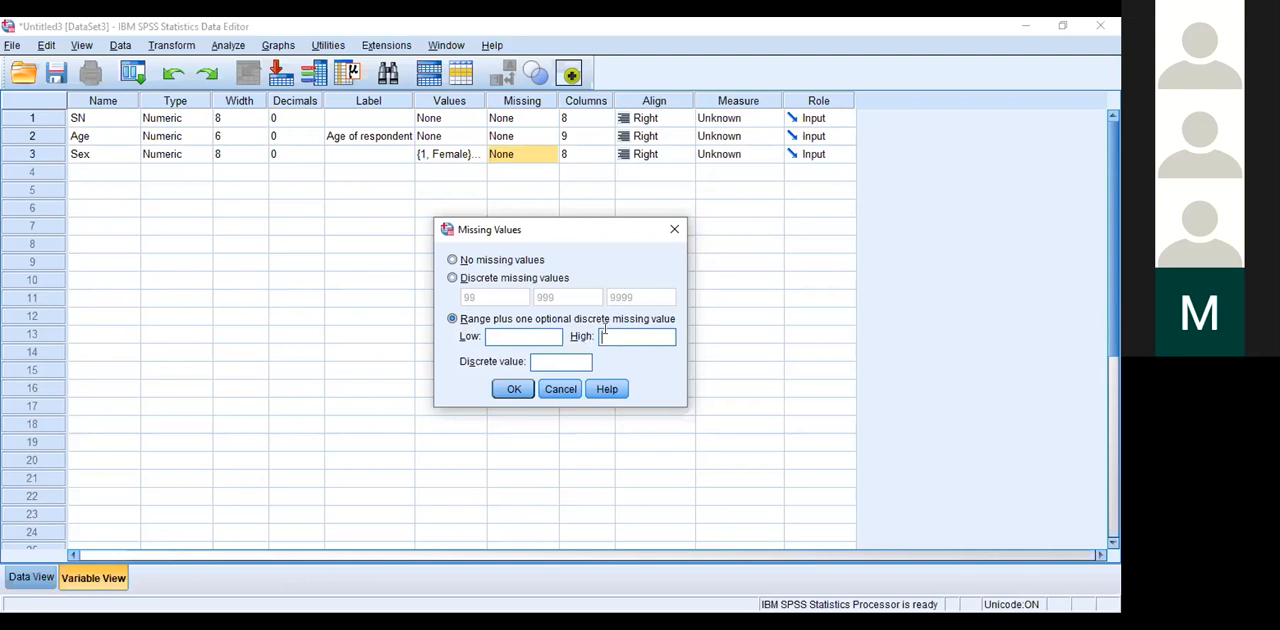
pyautogui.click(520, 335)
pyautogui.click(600, 337)
pyautogui.click(612, 334)
pyautogui.click(514, 337)
pyautogui.click(452, 259)
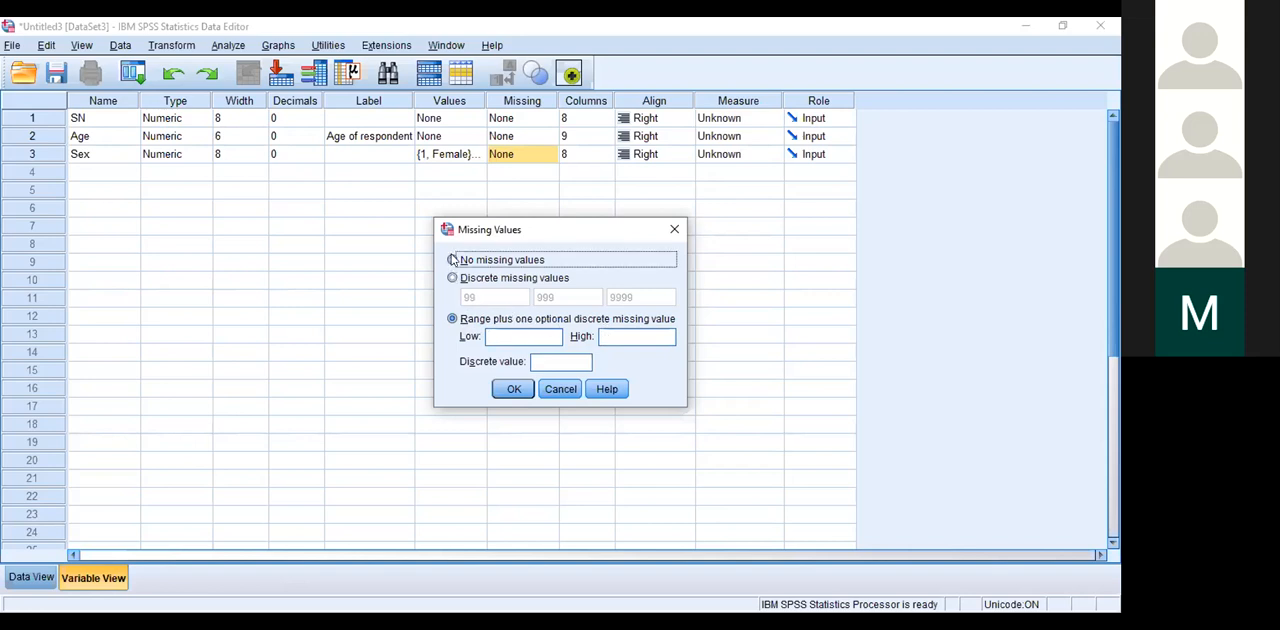
pyautogui.click(513, 390)
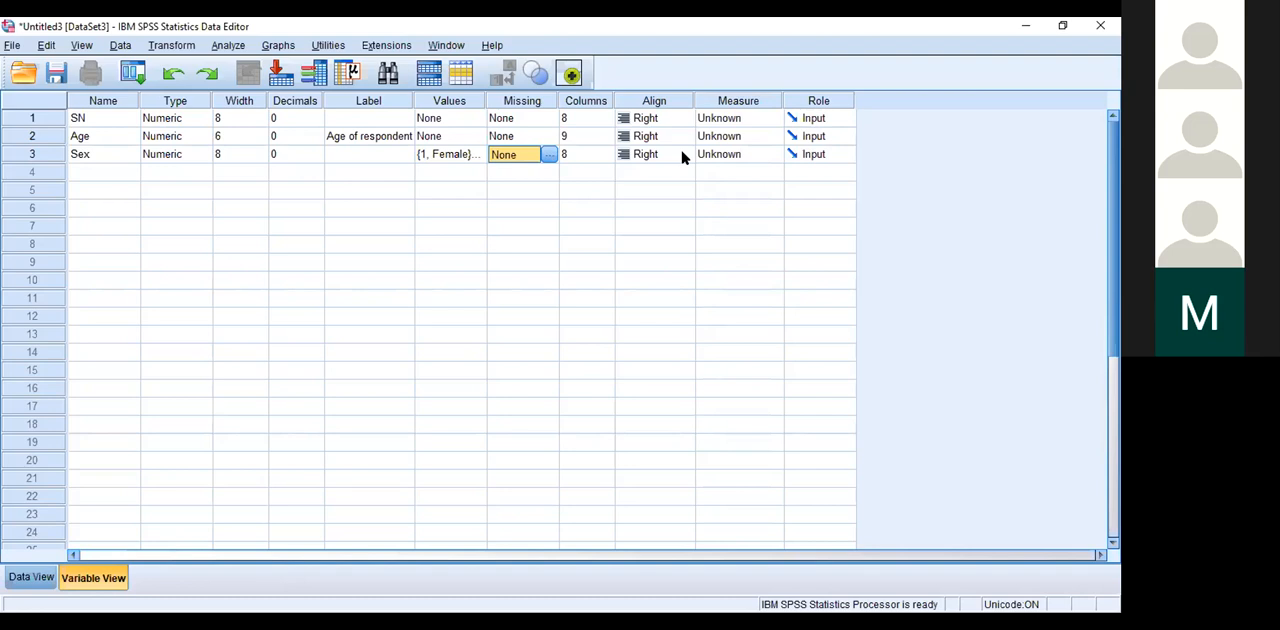
# Step: Change the Sex variable's type to String with 8 characters and accept discarding value labels or missing value specifications
pyautogui.click(200, 155)
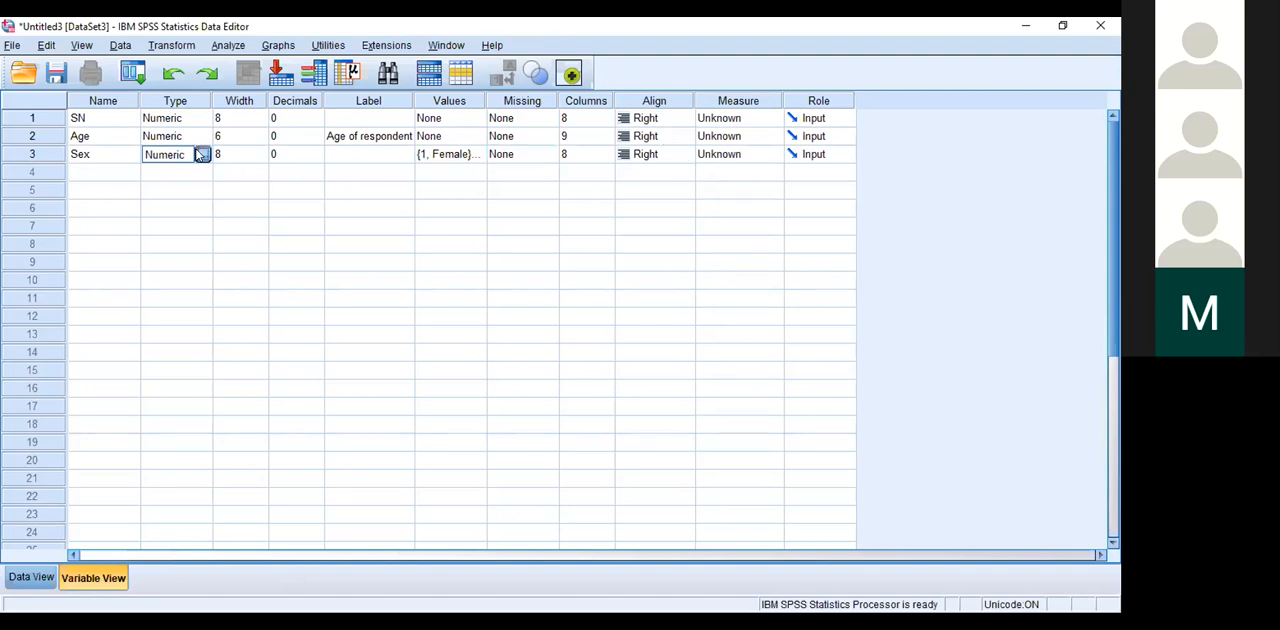
pyautogui.click(201, 154)
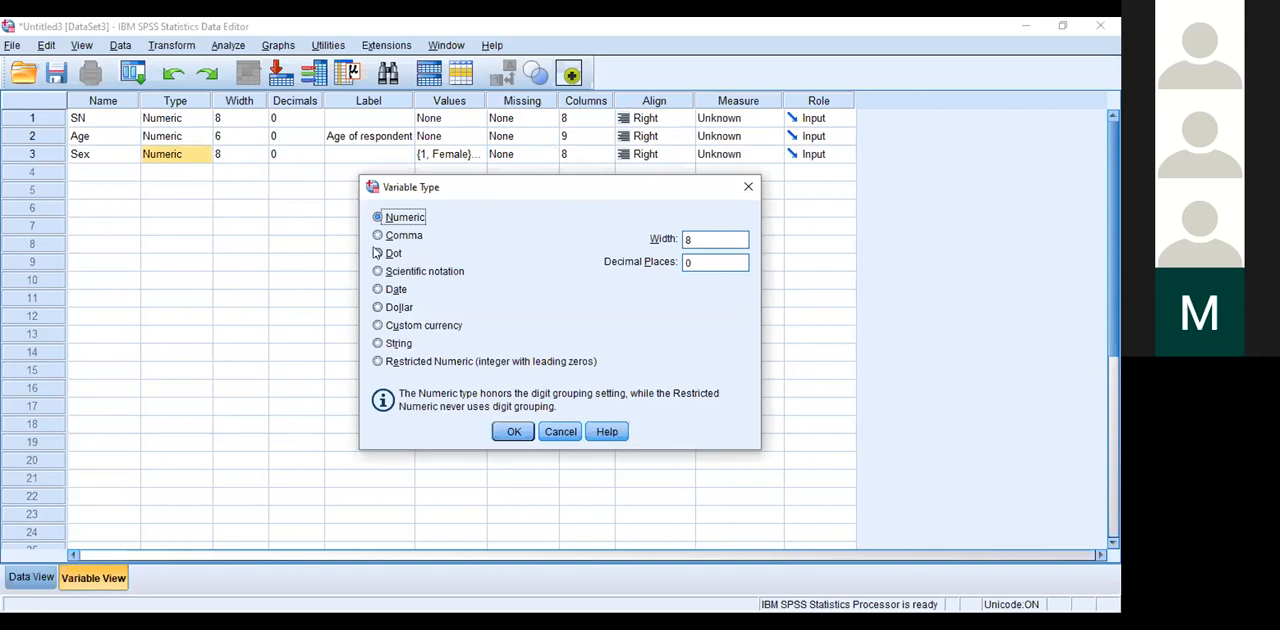
pyautogui.click(400, 344)
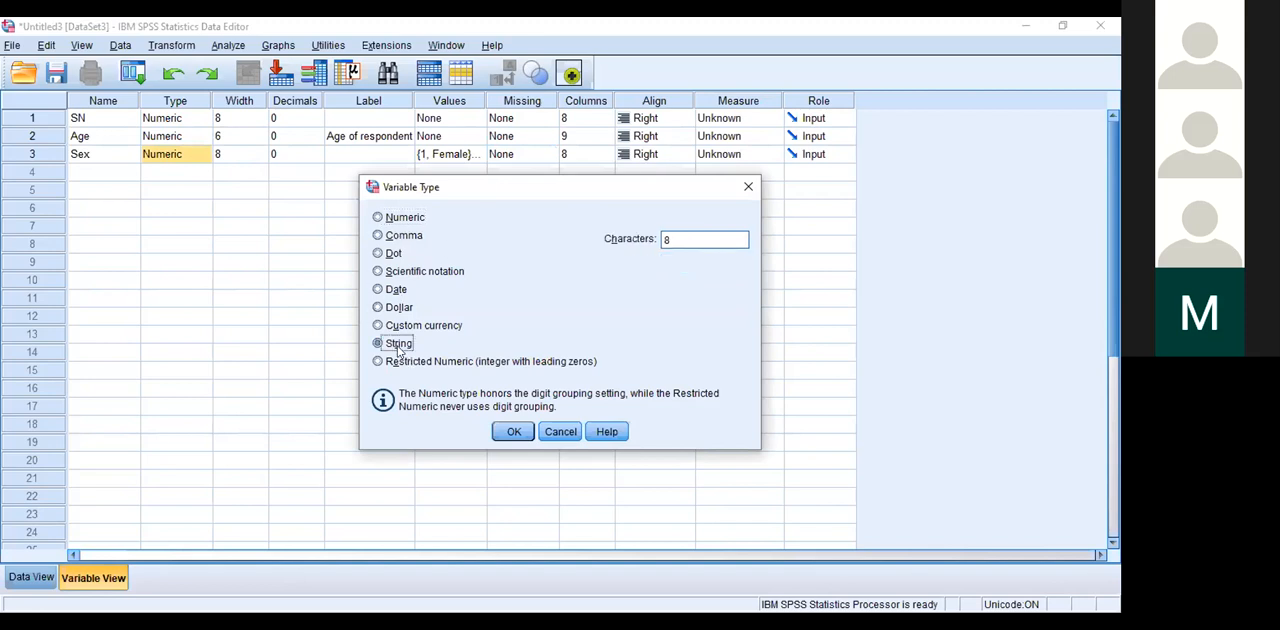
pyautogui.click(510, 430)
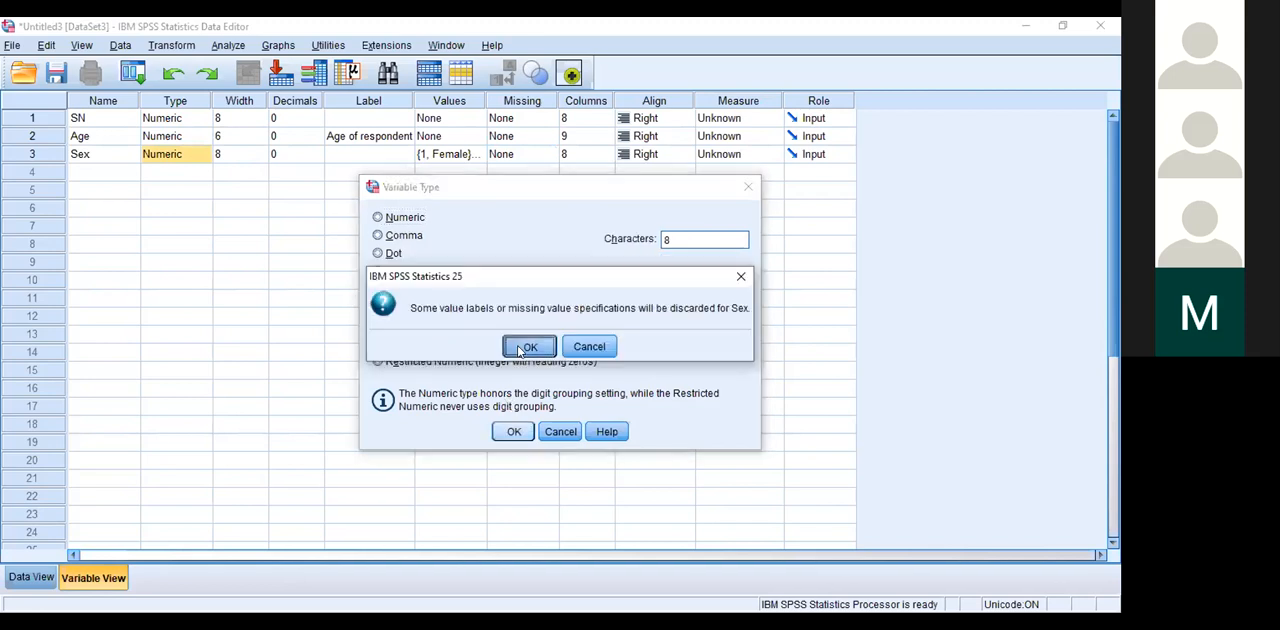
pyautogui.click(528, 347)
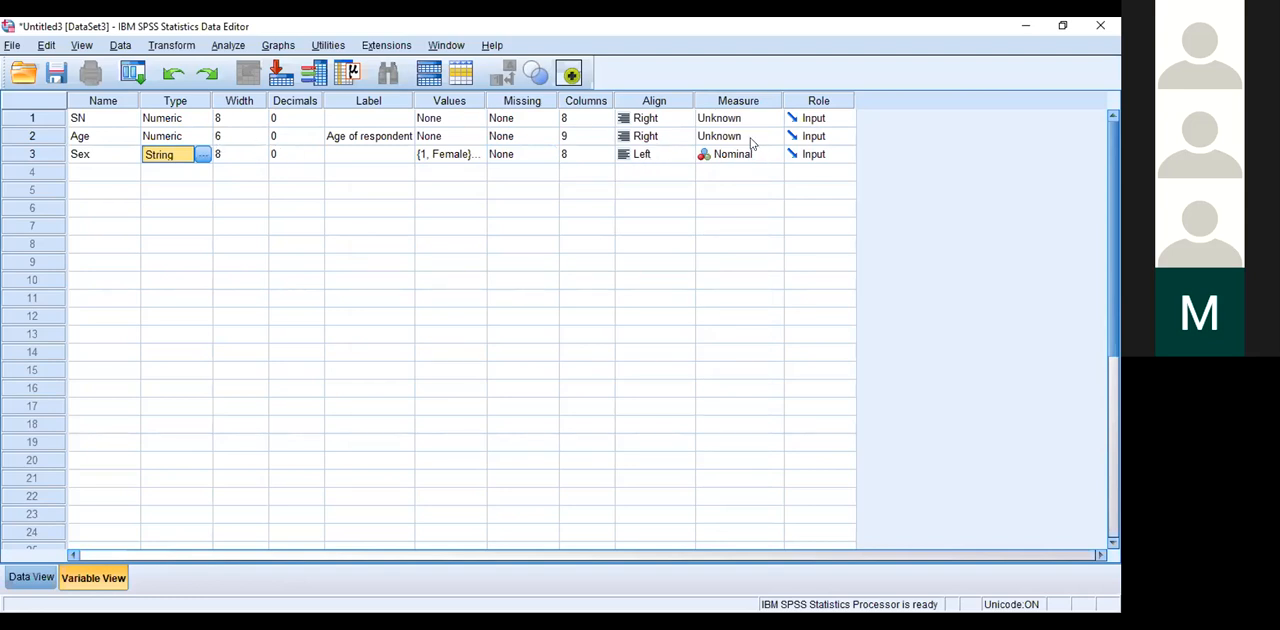
# Step: Set the Sex variable's alignment to Right
pyautogui.click(686, 154)
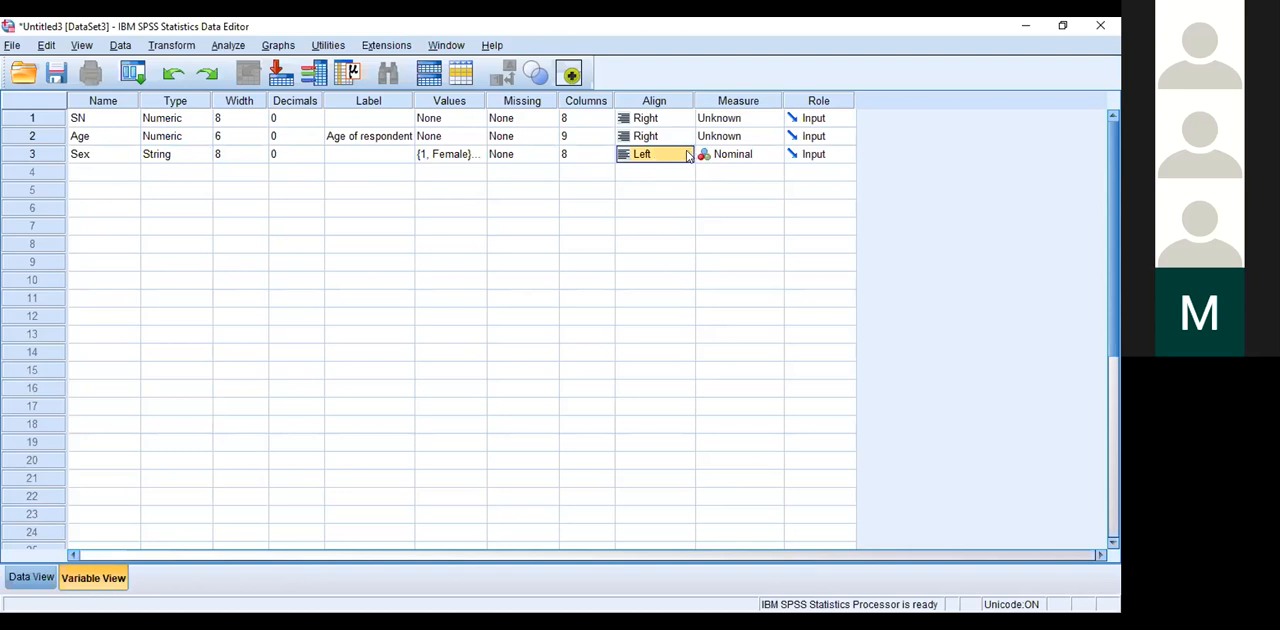
pyautogui.click(686, 155)
pyautogui.click(650, 189)
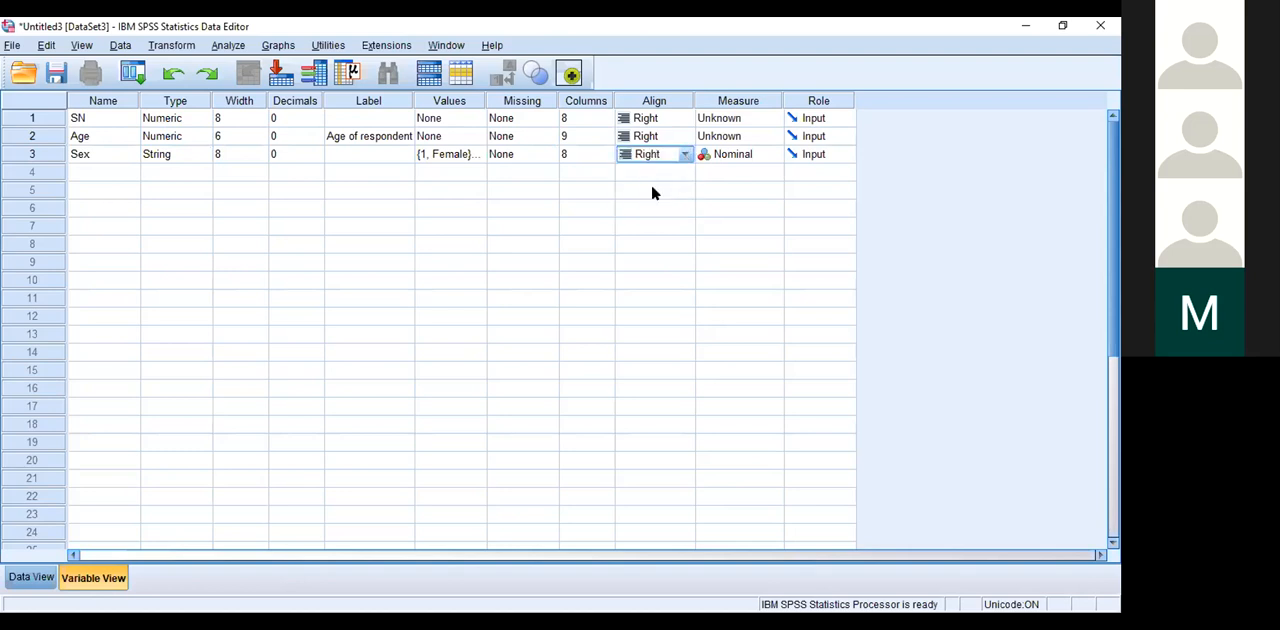
# Step: Set the Age variable's alignment to Center after trying Left
pyautogui.click(680, 137)
pyautogui.click(682, 137)
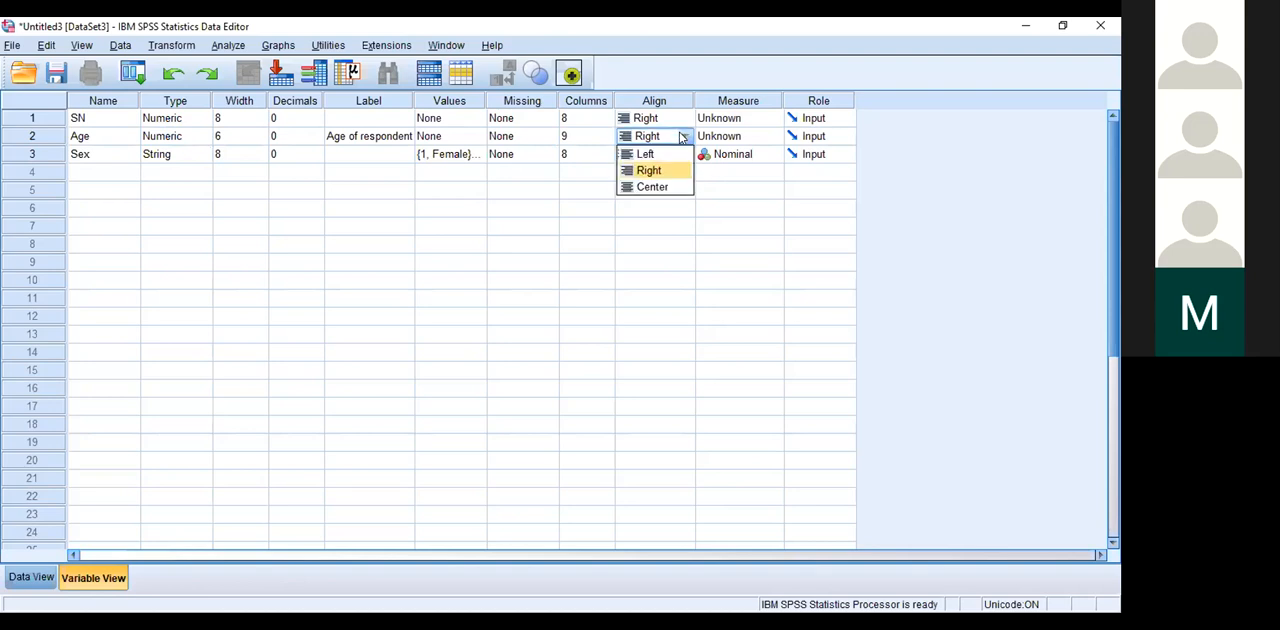
pyautogui.click(647, 155)
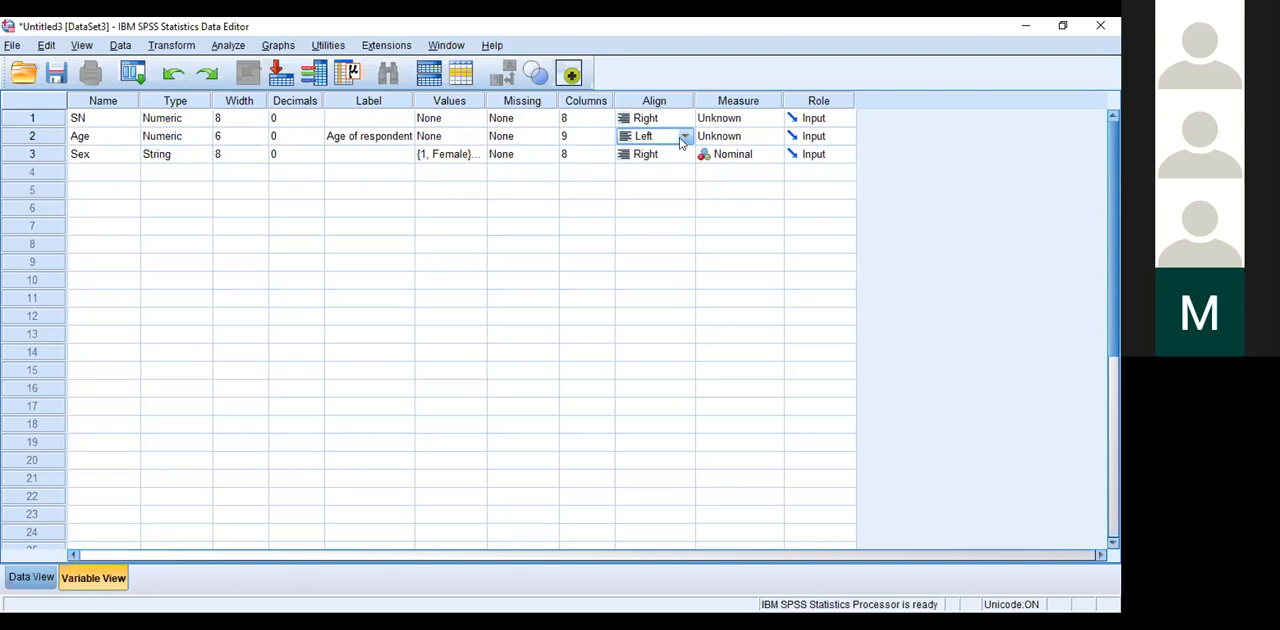
pyautogui.click(682, 137)
pyautogui.click(650, 187)
# Step: Set the SN variable's measurement level to Scale and its role to Split
pyautogui.click(775, 120)
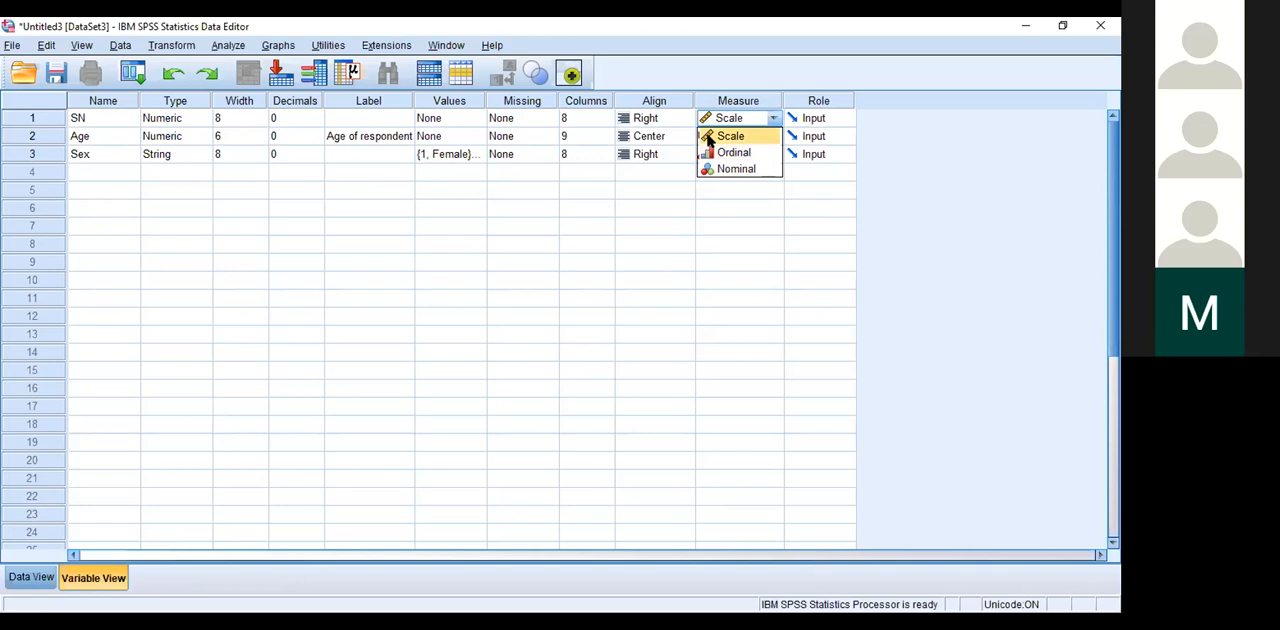
pyautogui.click(713, 137)
pyautogui.click(837, 119)
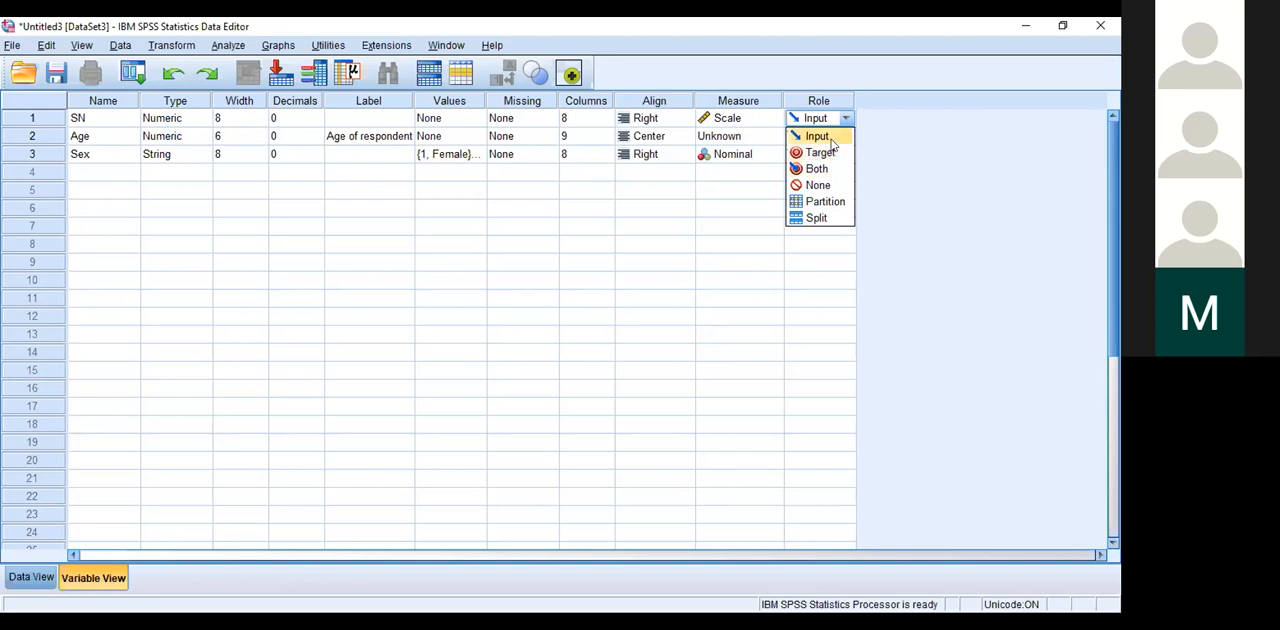
pyautogui.click(818, 219)
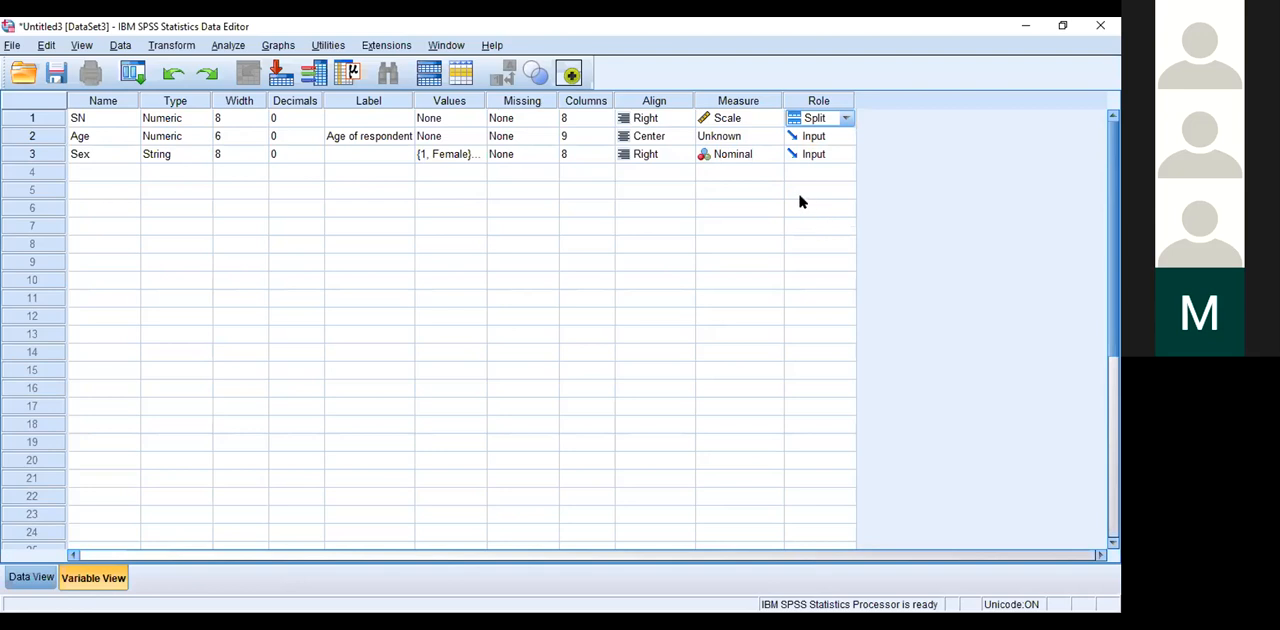
# Step: Add a fourth variable named Group and set its role to Split
pyautogui.click(87, 174)
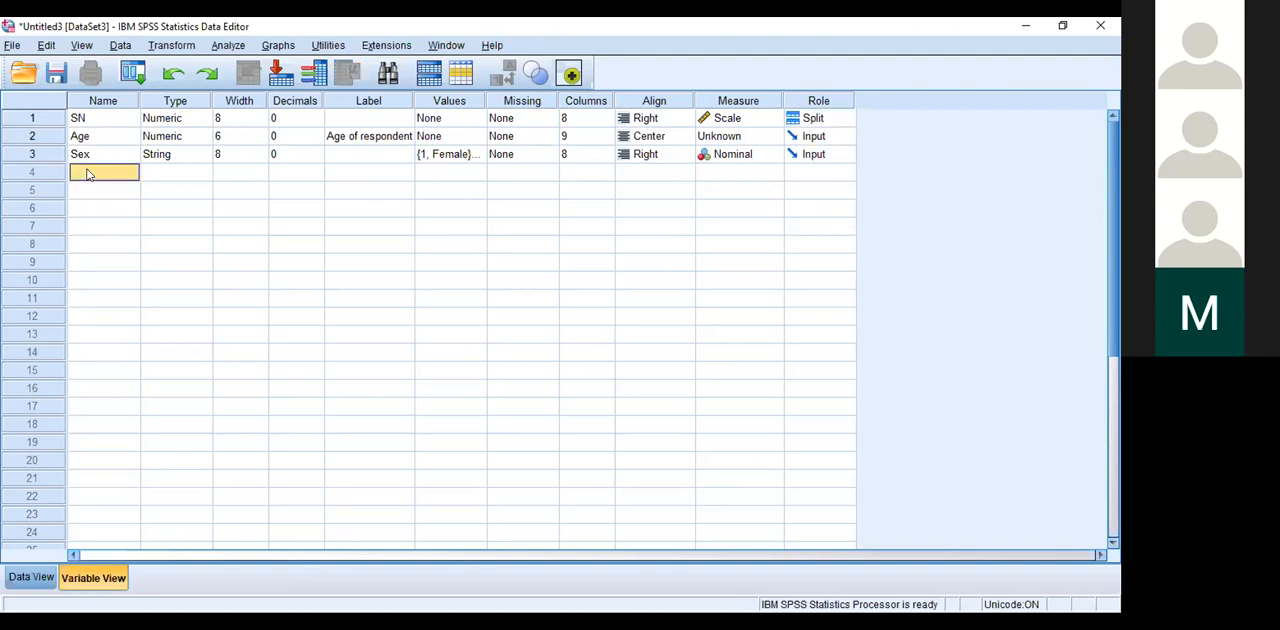
pyautogui.write('Group')
pyautogui.click(149, 179)
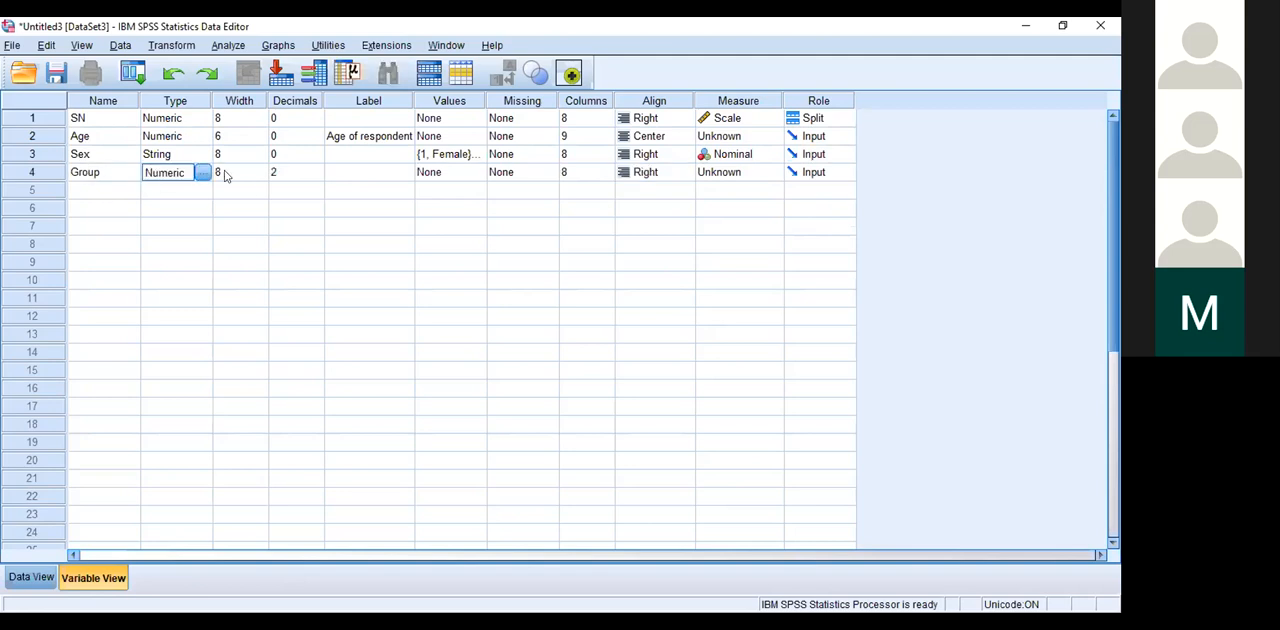
pyautogui.click(845, 175)
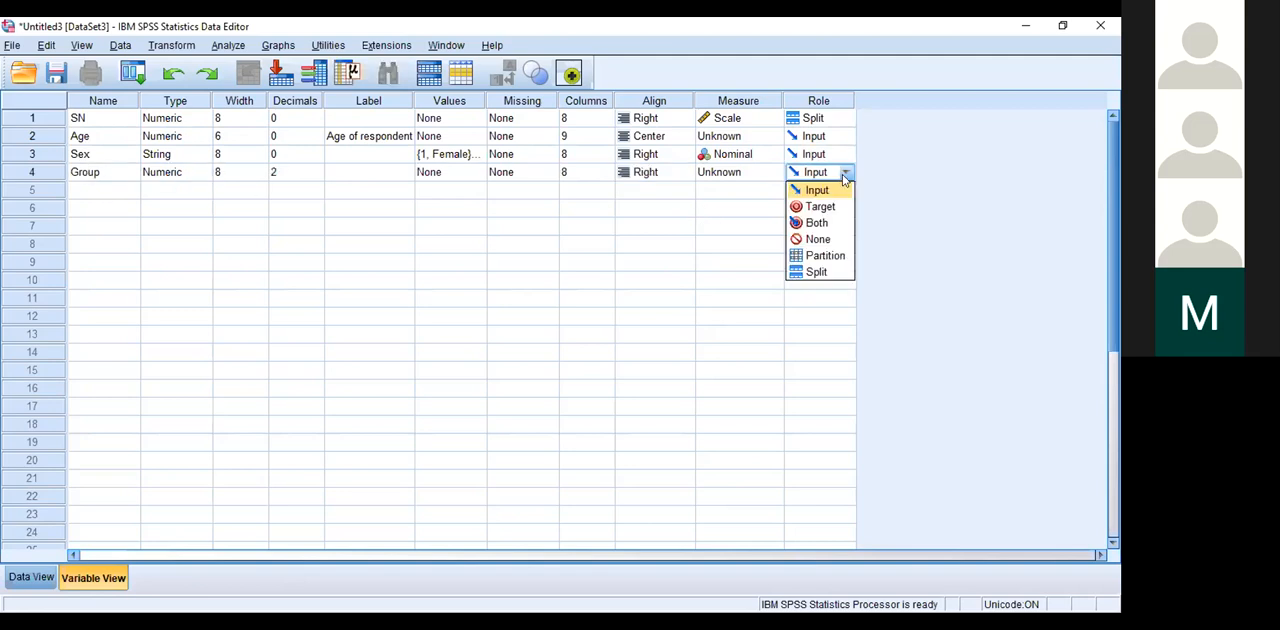
pyautogui.click(817, 271)
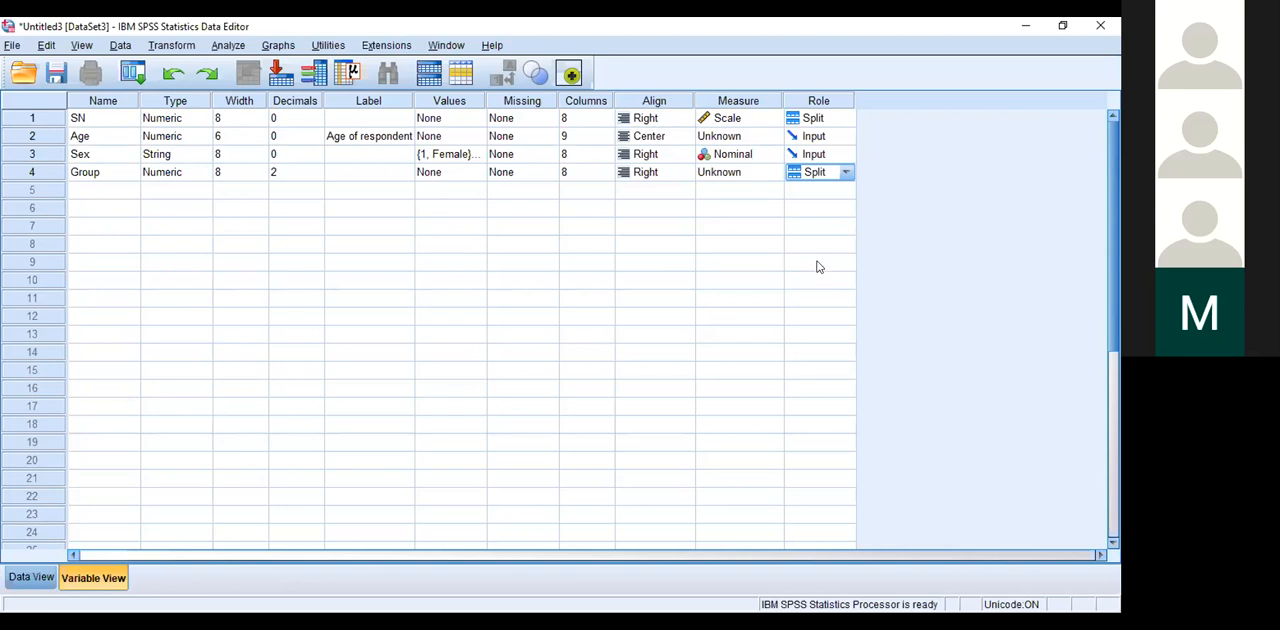
# Step: Set the SN variable's role to Input after trying Partition
pyautogui.click(840, 121)
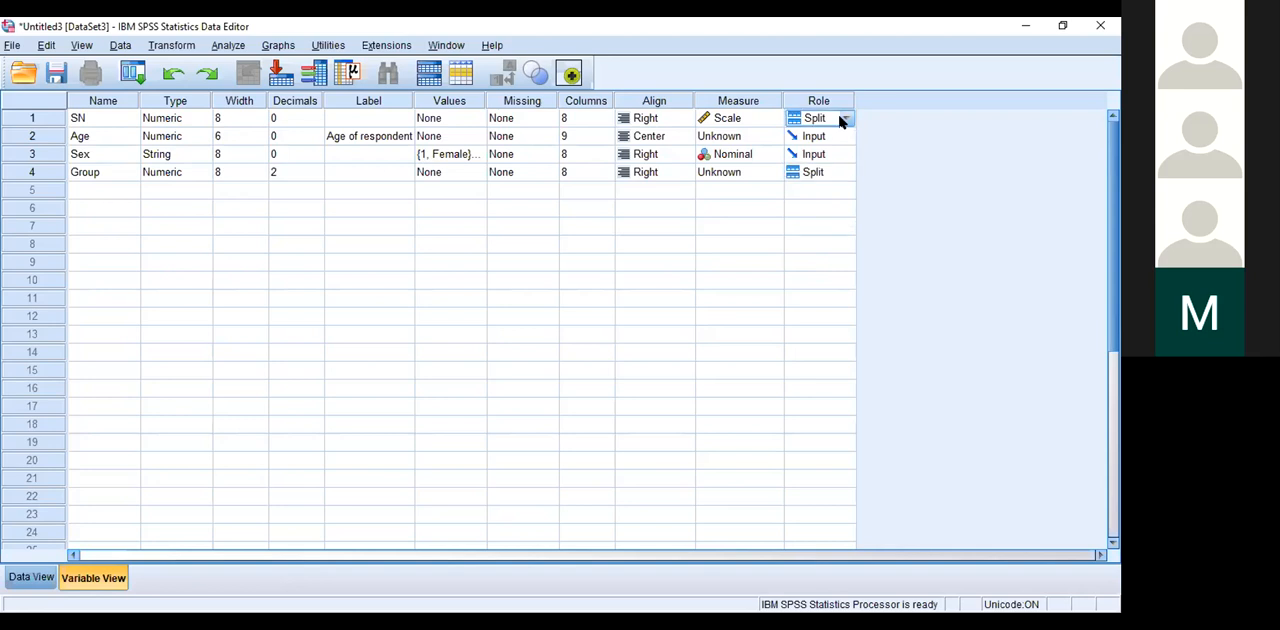
pyautogui.click(843, 120)
pyautogui.click(825, 201)
pyautogui.click(842, 118)
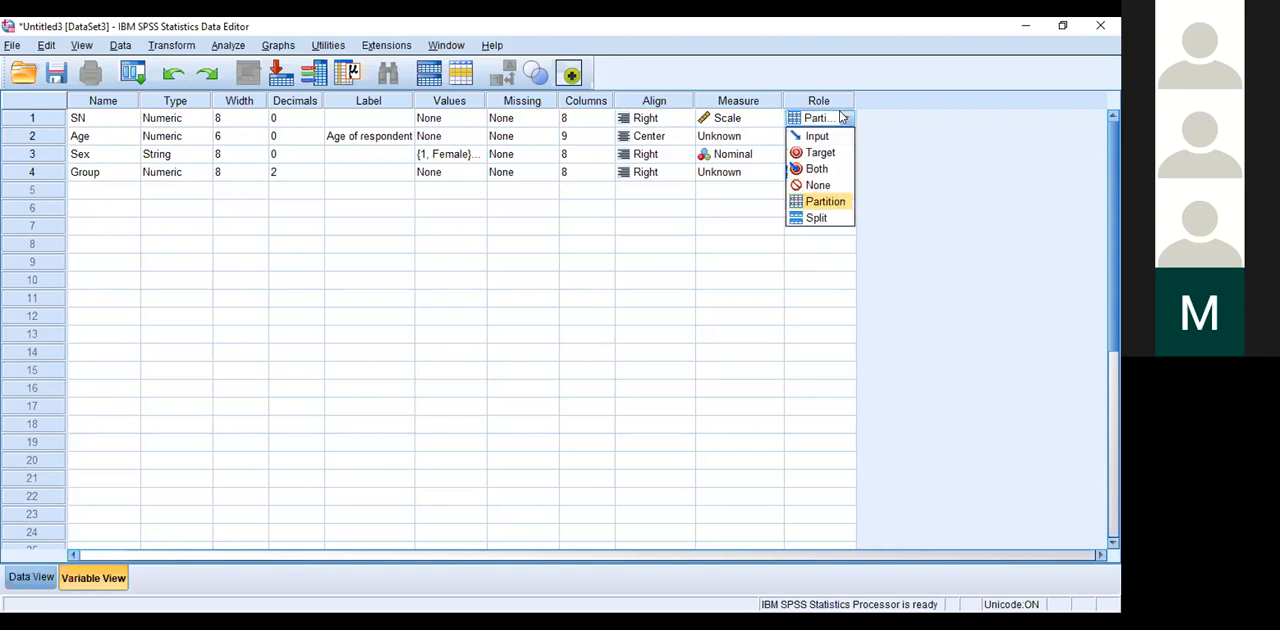
pyautogui.click(841, 118)
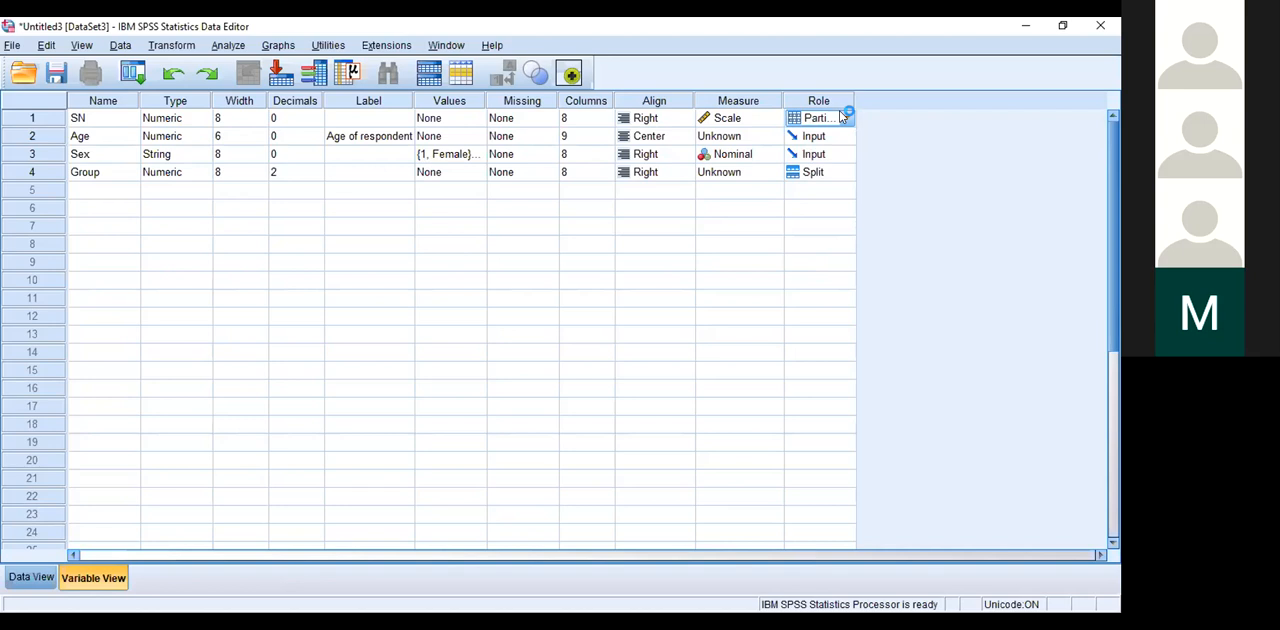
pyautogui.click(845, 118)
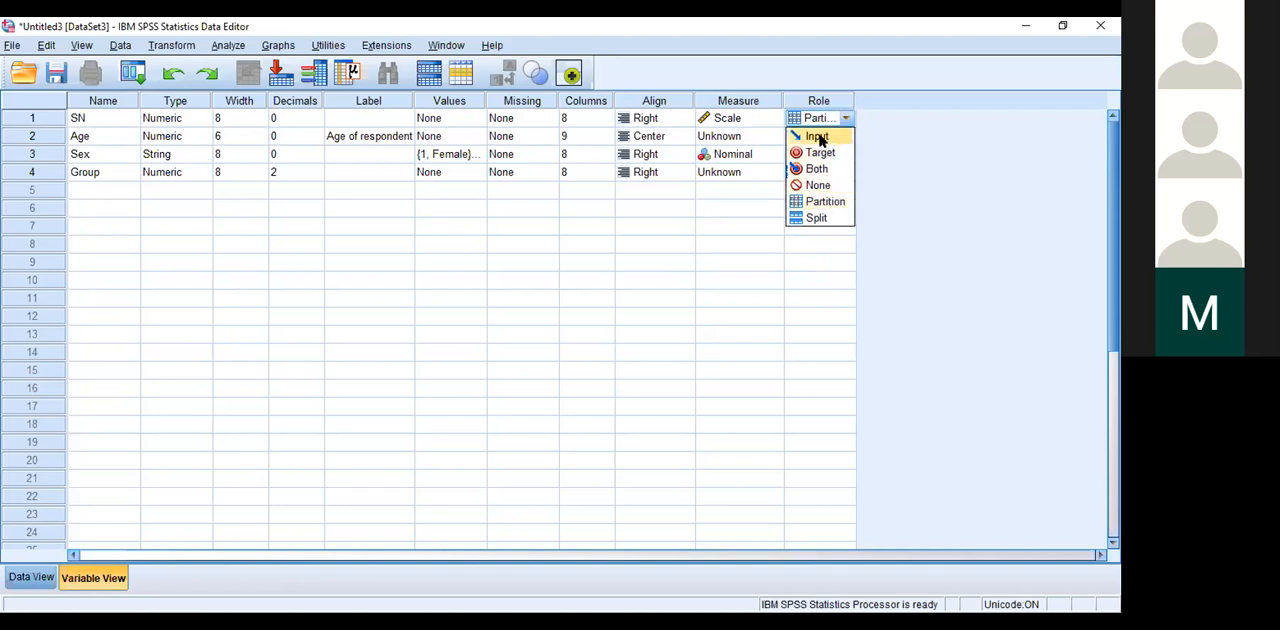
pyautogui.click(820, 137)
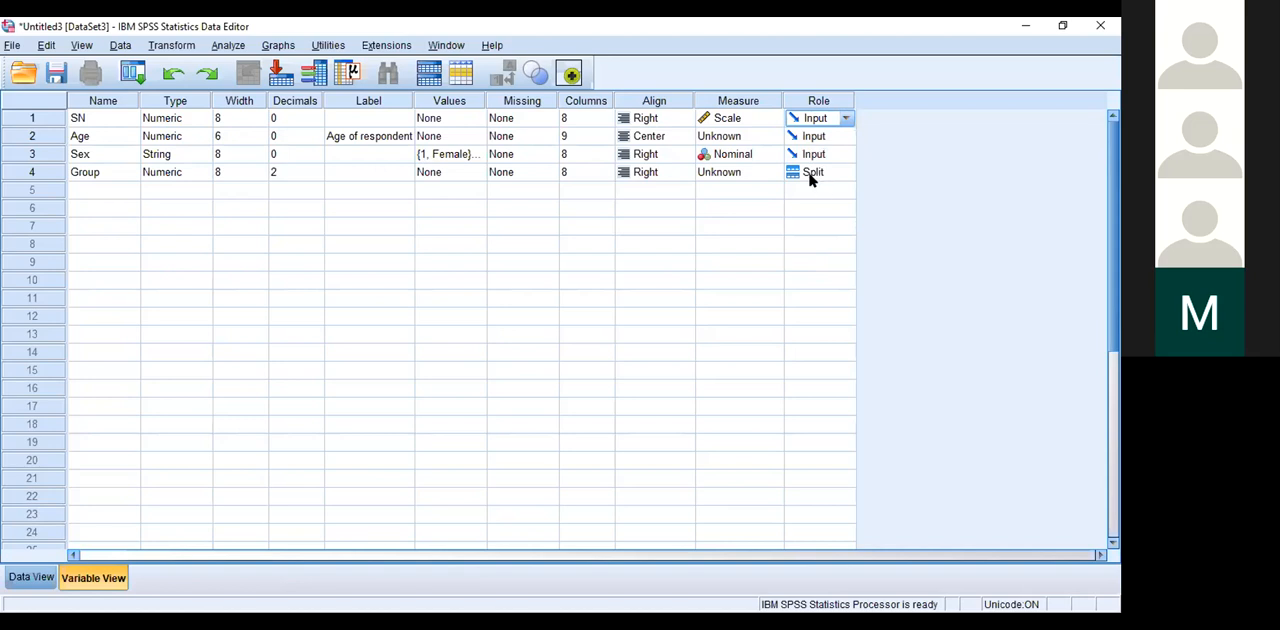
# Step: Set the Group variable's role to Input
pyautogui.click(815, 174)
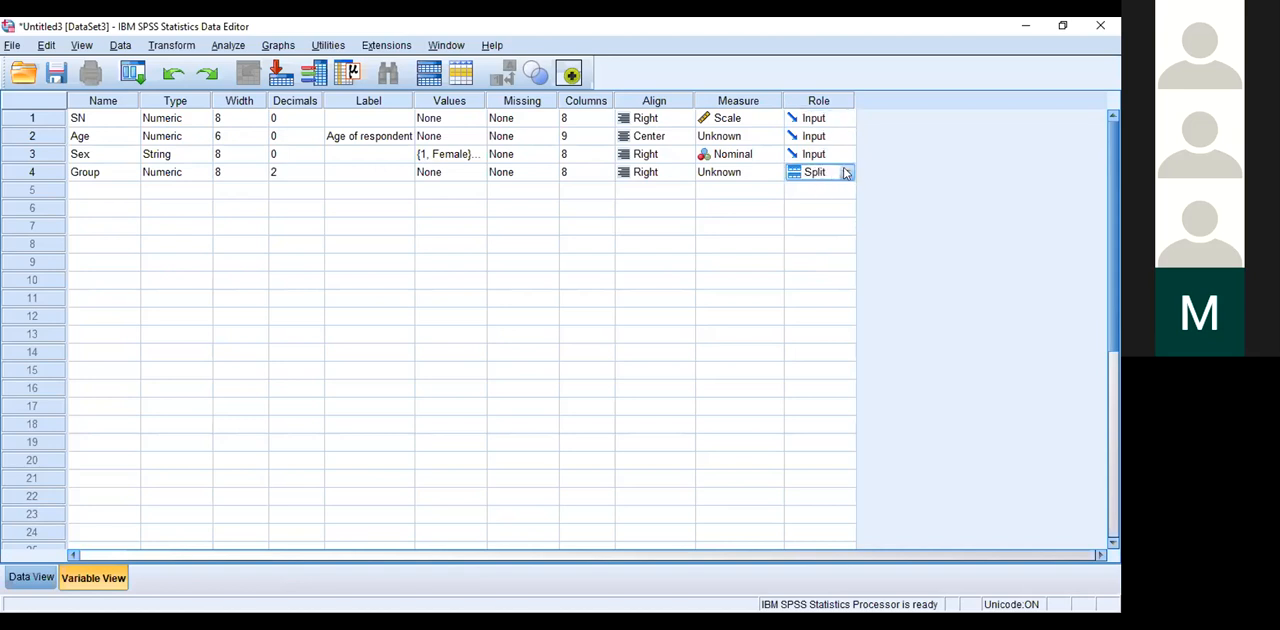
pyautogui.click(846, 174)
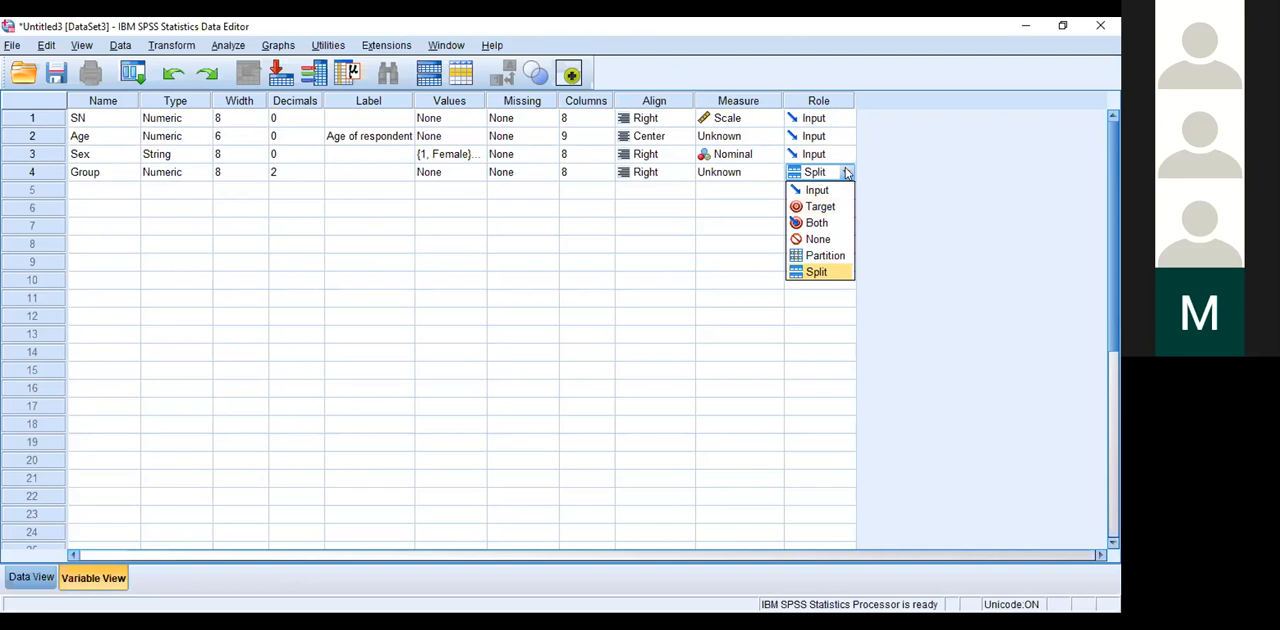
pyautogui.click(846, 174)
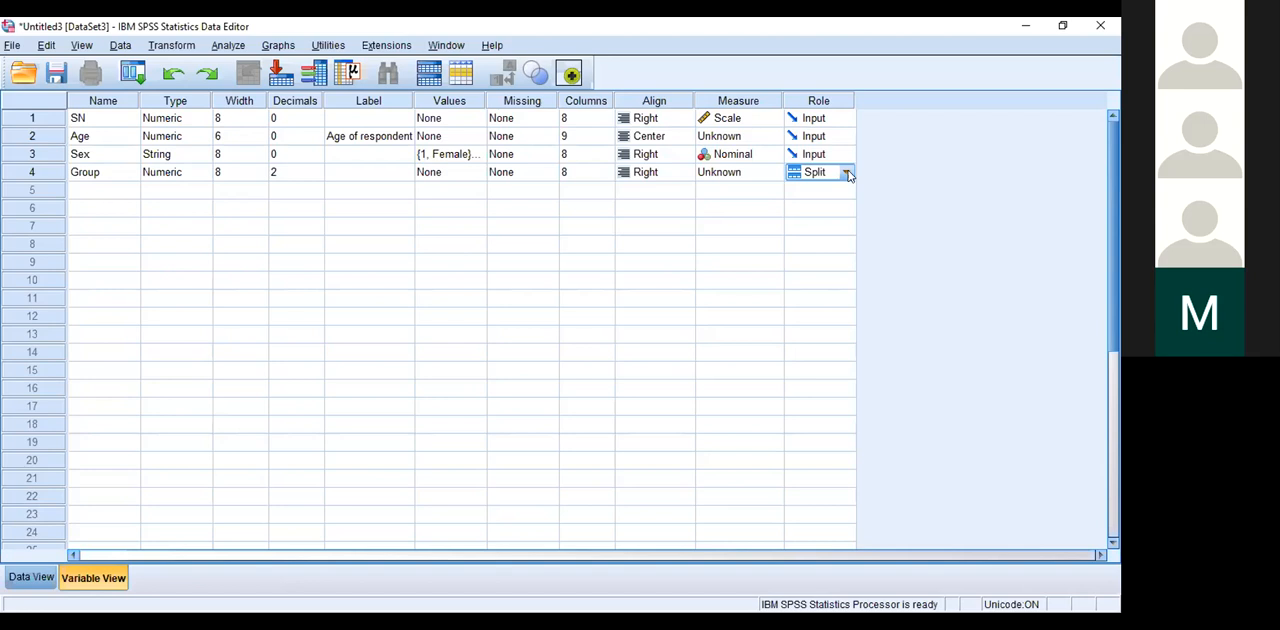
pyautogui.click(847, 174)
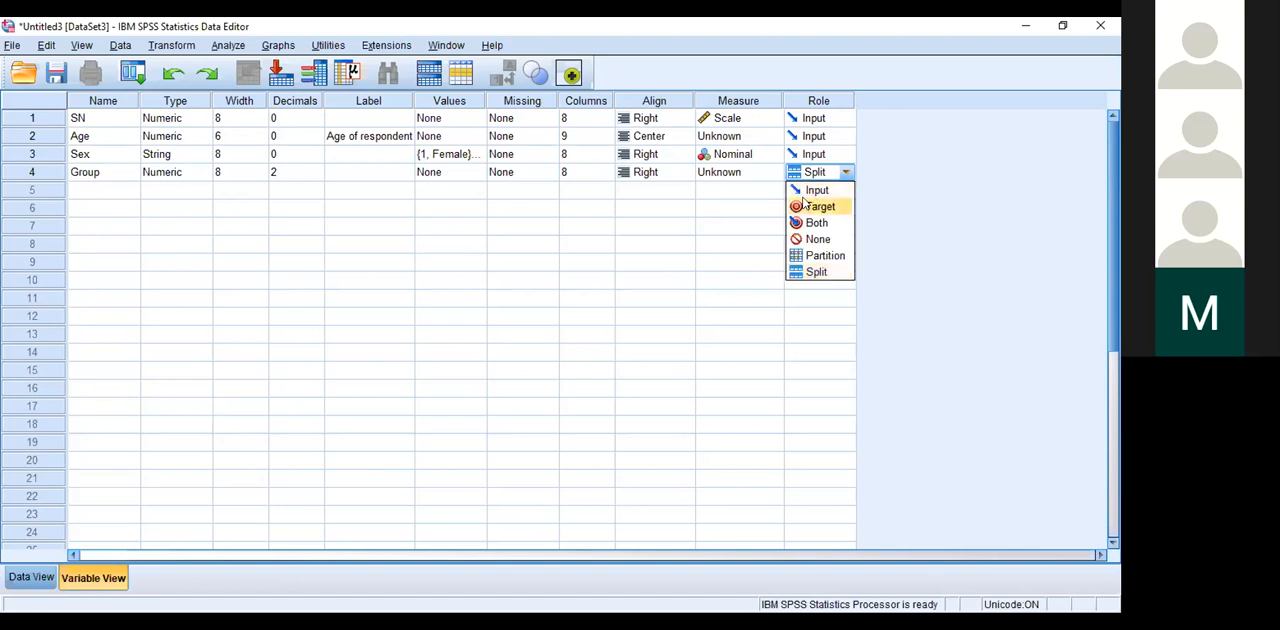
pyautogui.click(809, 194)
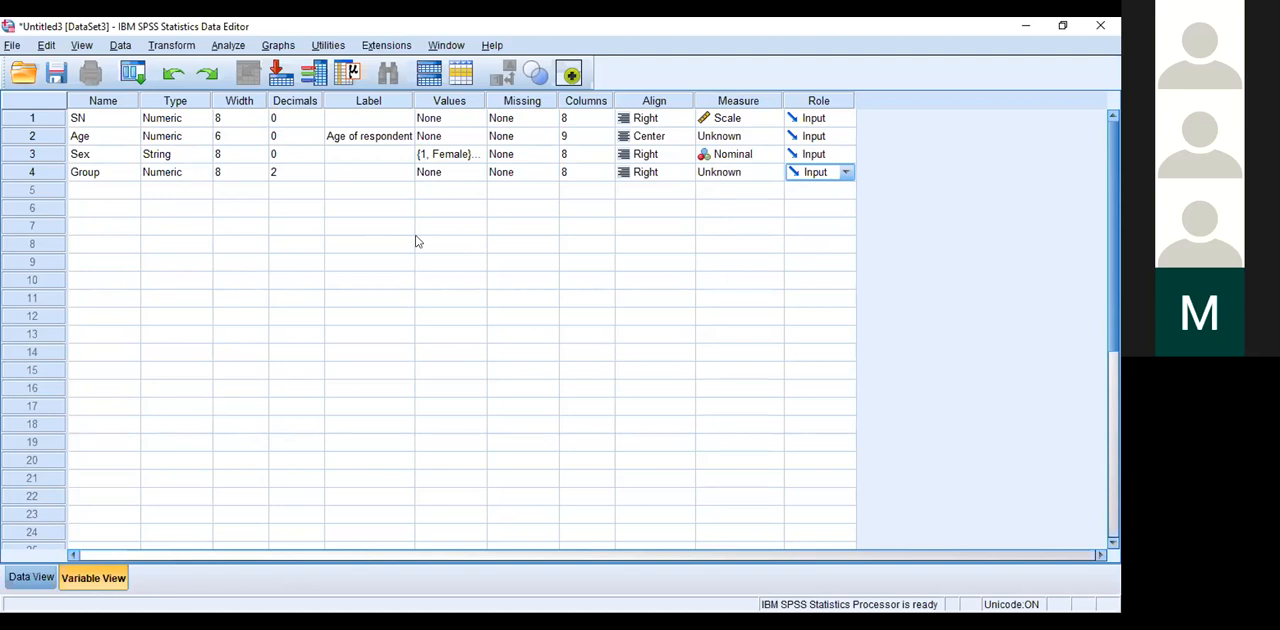
# Step: Set the Age variable's measurement level to Scale and the Group variable's to Nominal
pyautogui.click(776, 136)
pyautogui.click(743, 156)
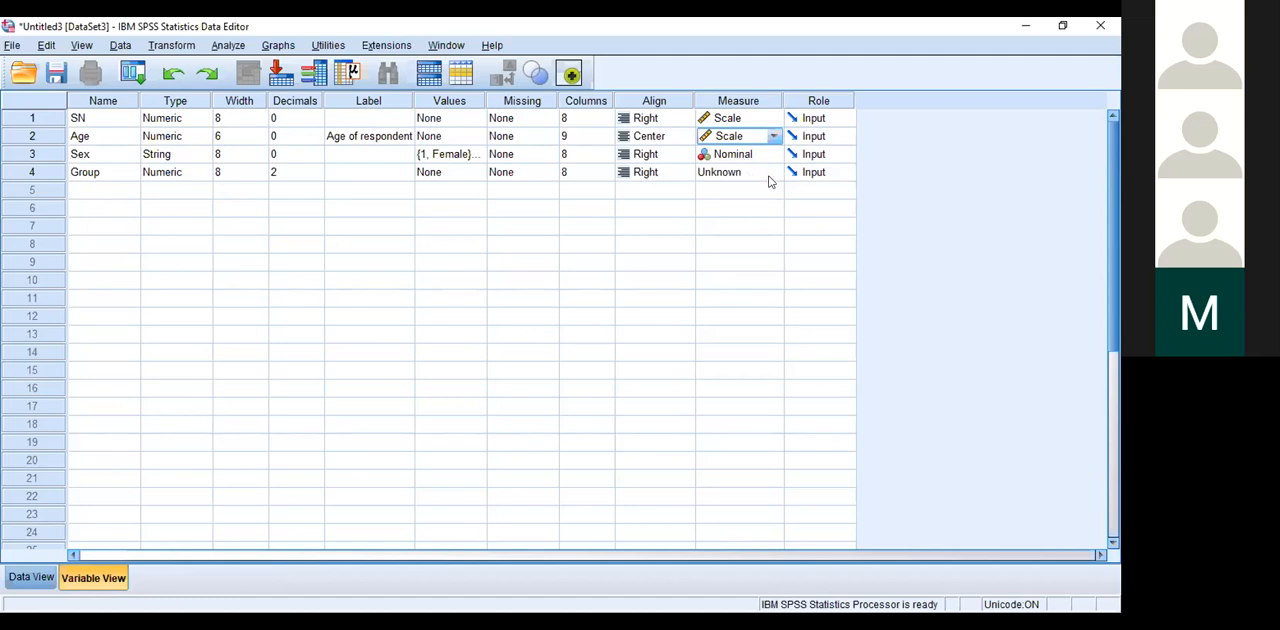
pyautogui.click(771, 177)
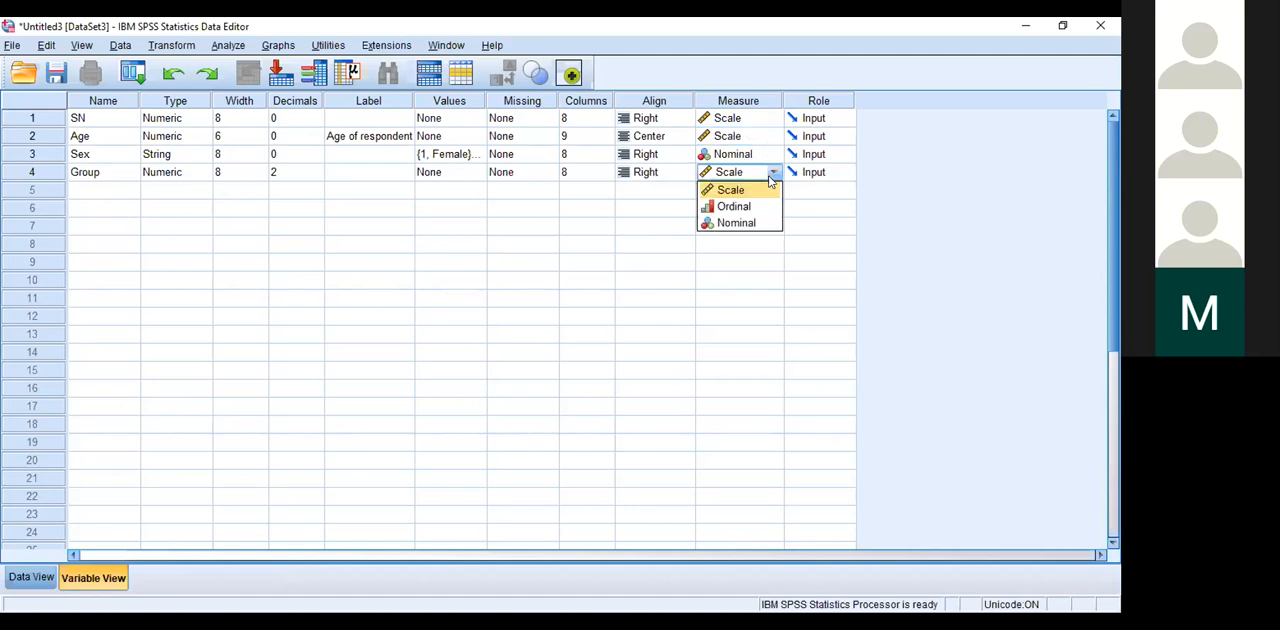
pyautogui.click(733, 222)
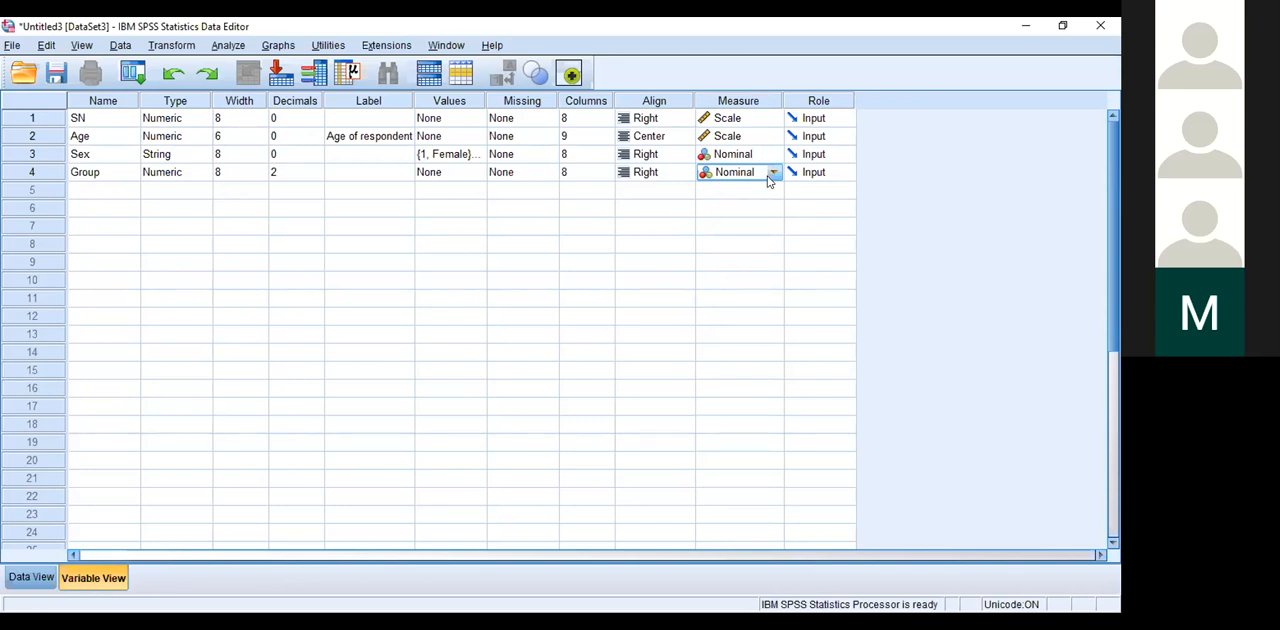
# Step: Add a fifth variable named FHx below Group
pyautogui.click(86, 188)
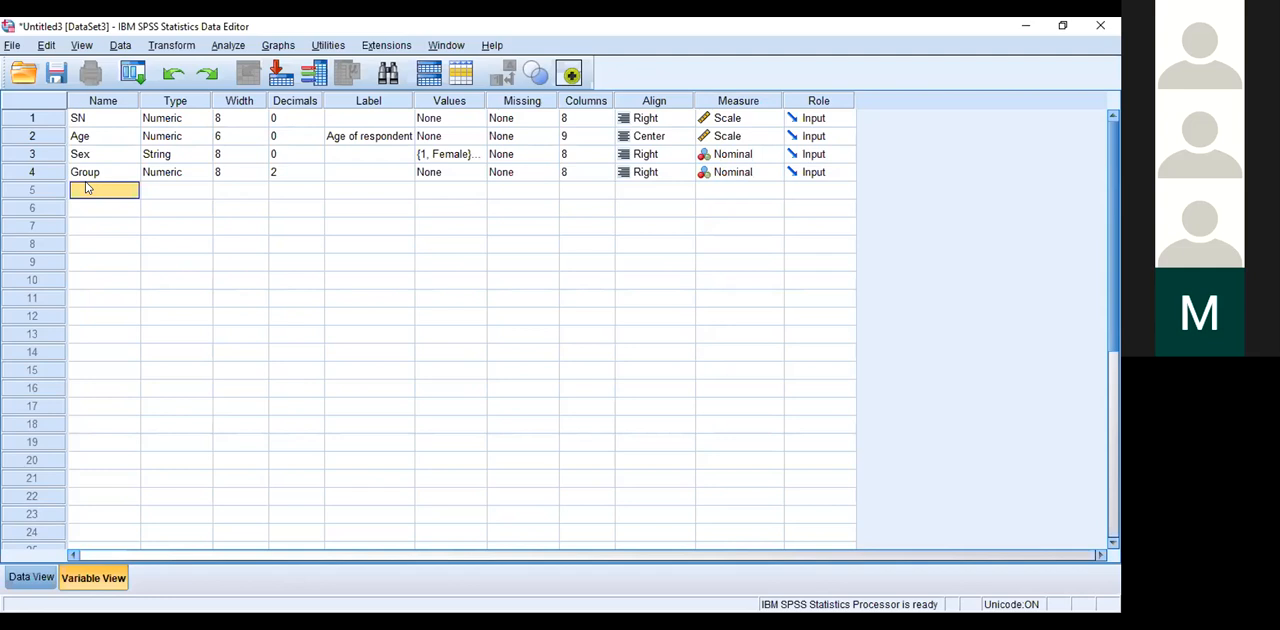
pyautogui.write('Hx')
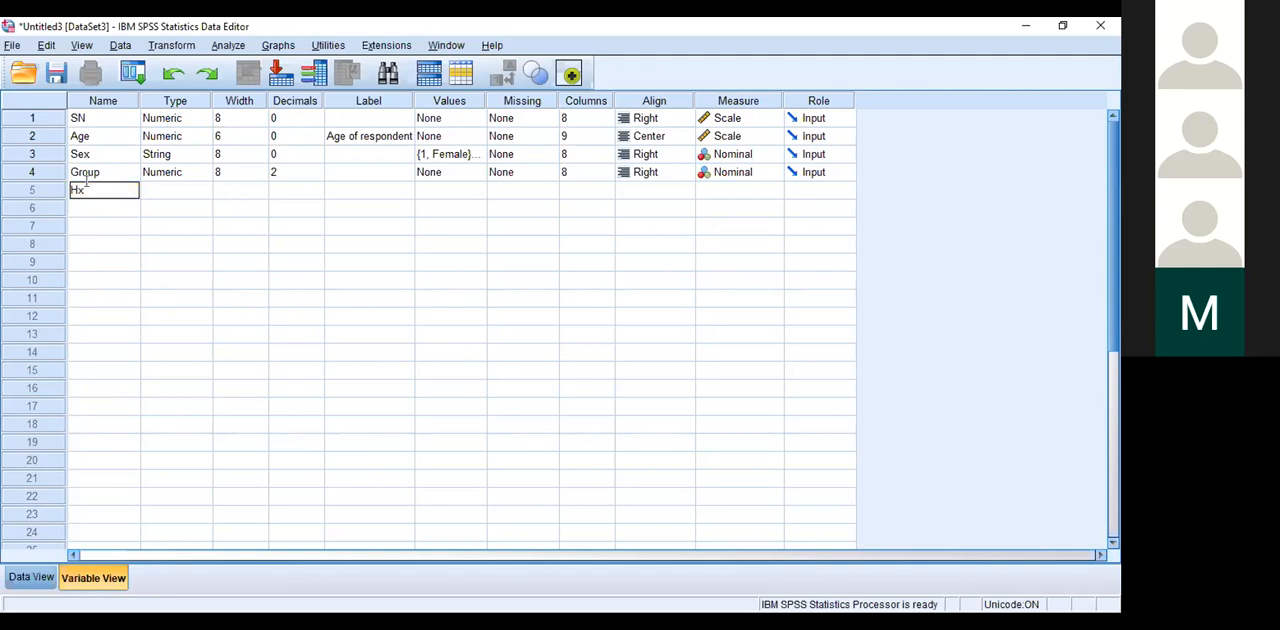
pyautogui.press('BackSpace')
pyautogui.press('BackSpace')
pyautogui.write('FHX')
pyautogui.press('BackSpace')
pyautogui.write('x')
pyautogui.click(162, 197)
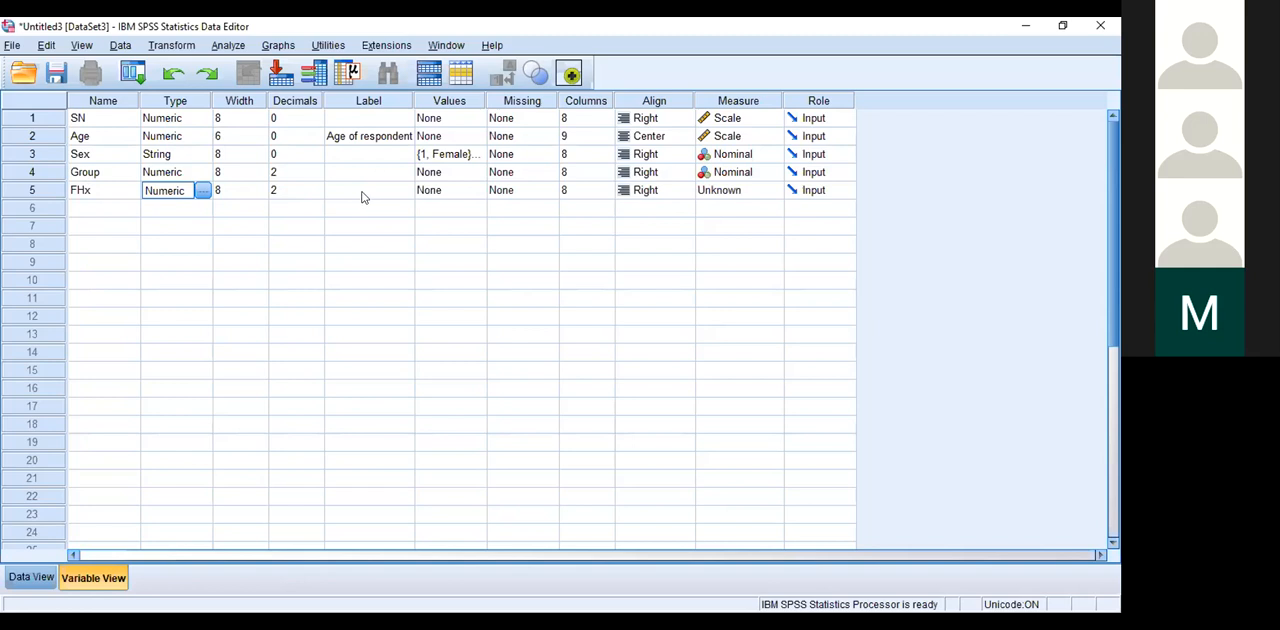
# Step: Define value labels for the FHx variable: 1 for Yes and 2 for No
pyautogui.click(480, 192)
pyautogui.click(480, 190)
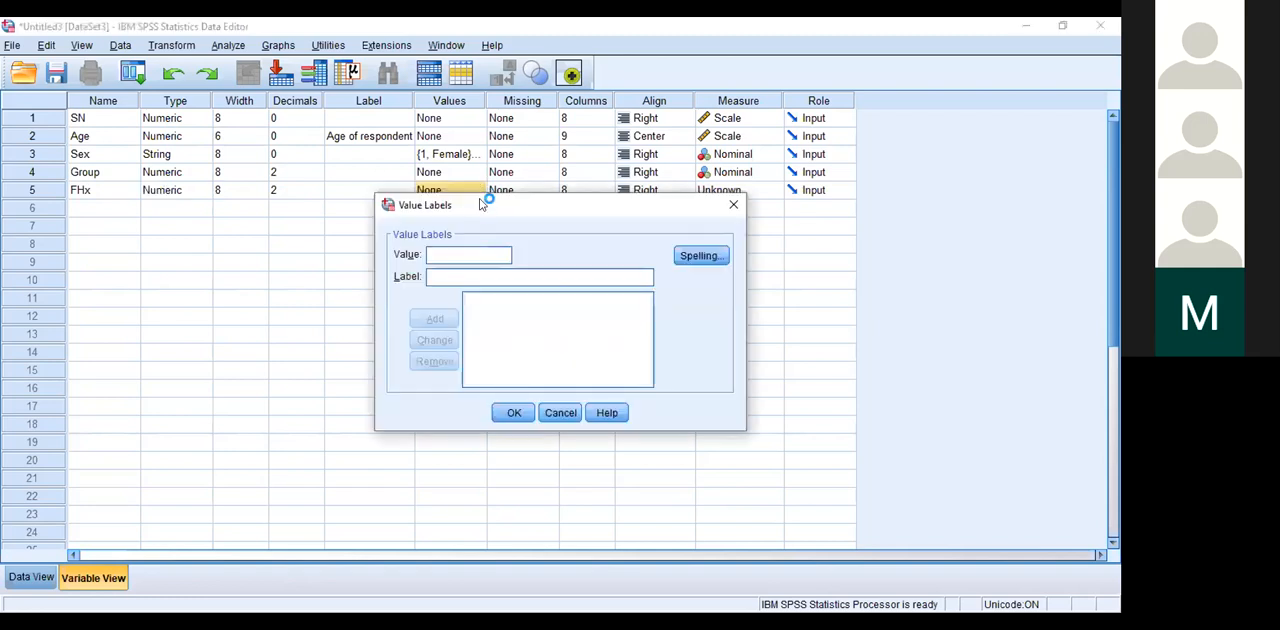
pyautogui.write('1')
pyautogui.click(443, 277)
pyautogui.write('Yes')
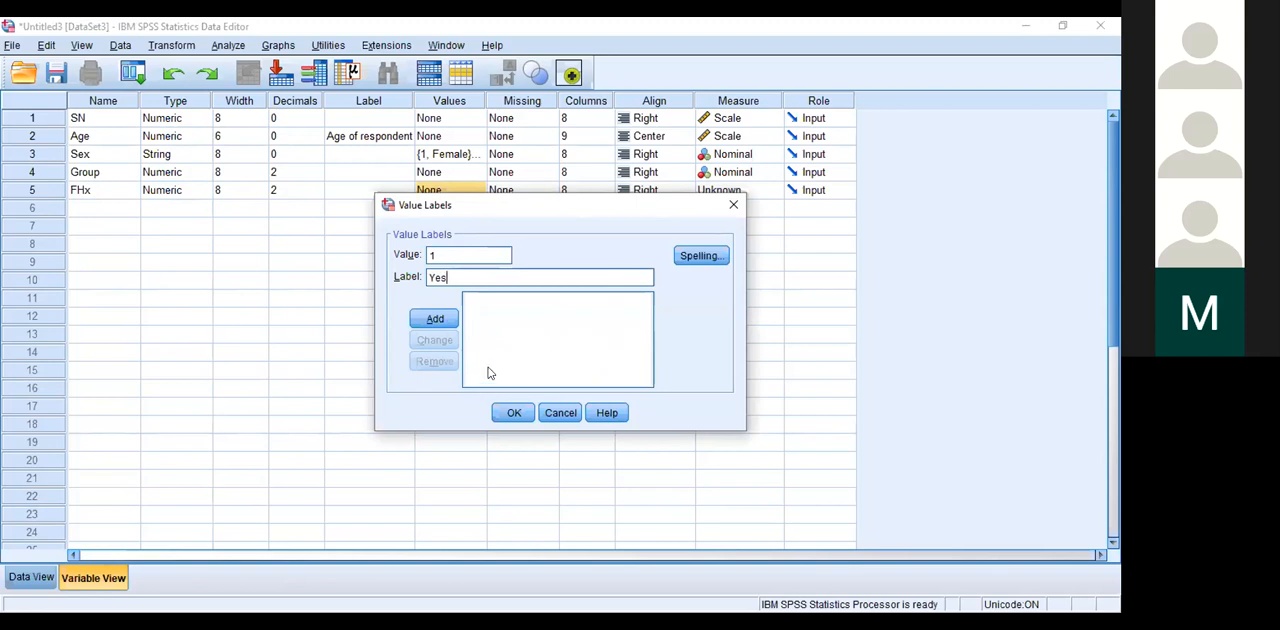
pyautogui.click(436, 319)
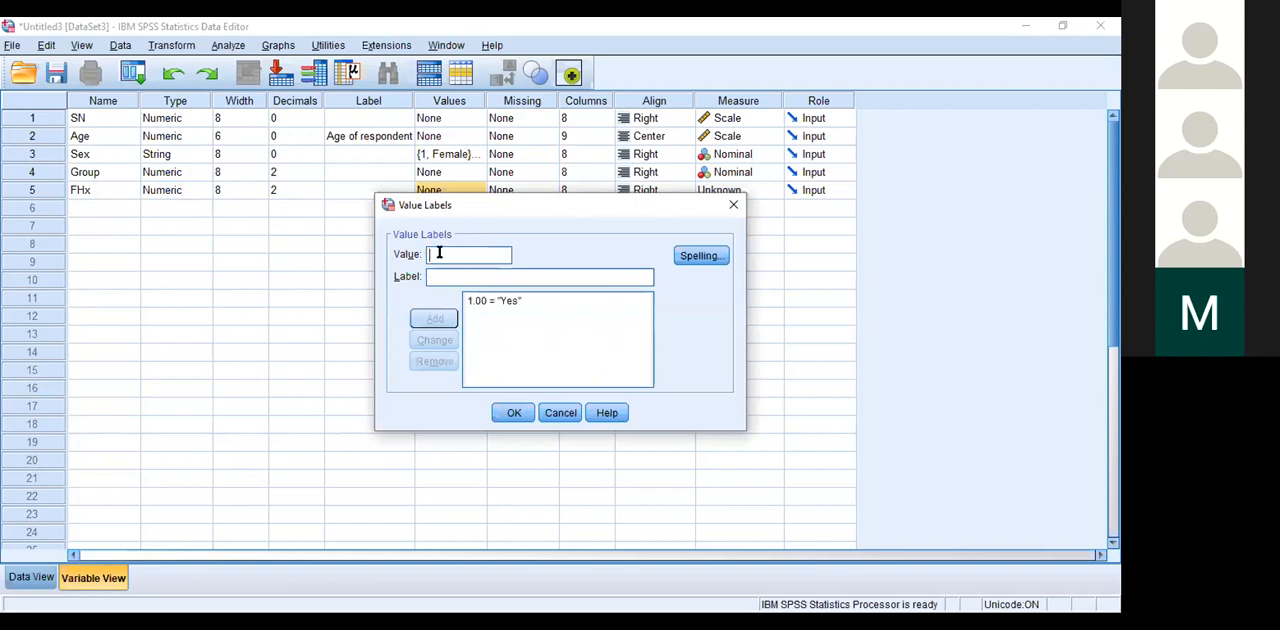
pyautogui.write('2')
pyautogui.write('No')
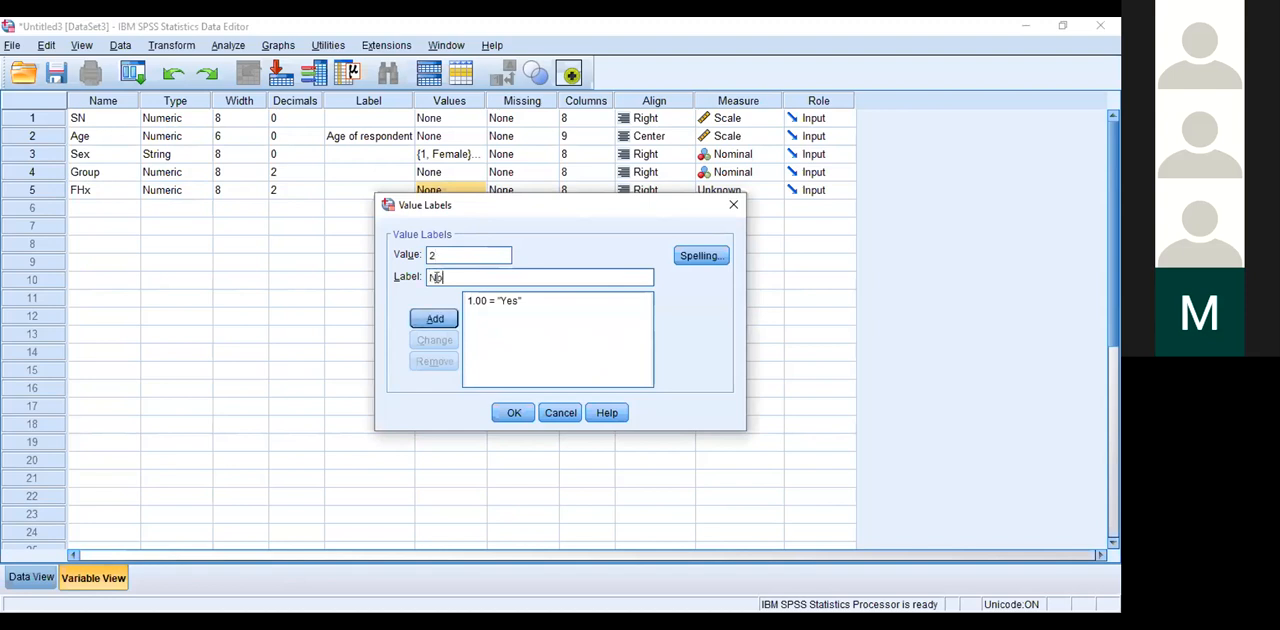
pyautogui.click(437, 320)
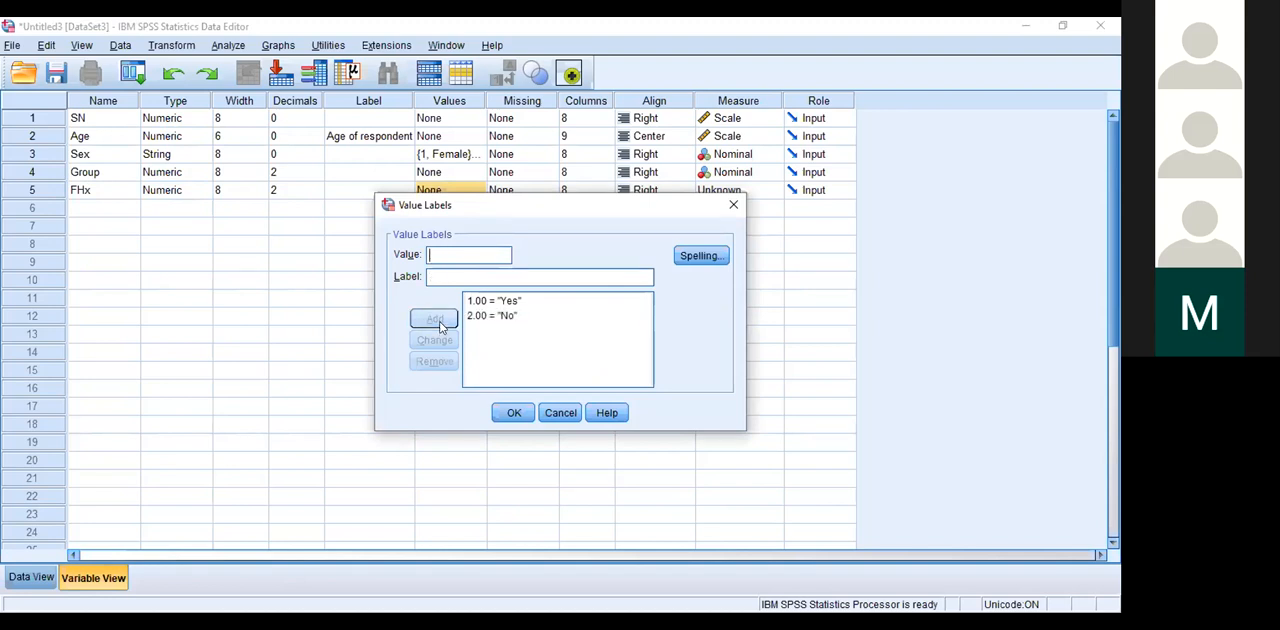
# Step: Add the FHx value label 3 for Don't and apply the value labels
pyautogui.write('3')
pyautogui.click(440, 276)
pyautogui.write("Don't")
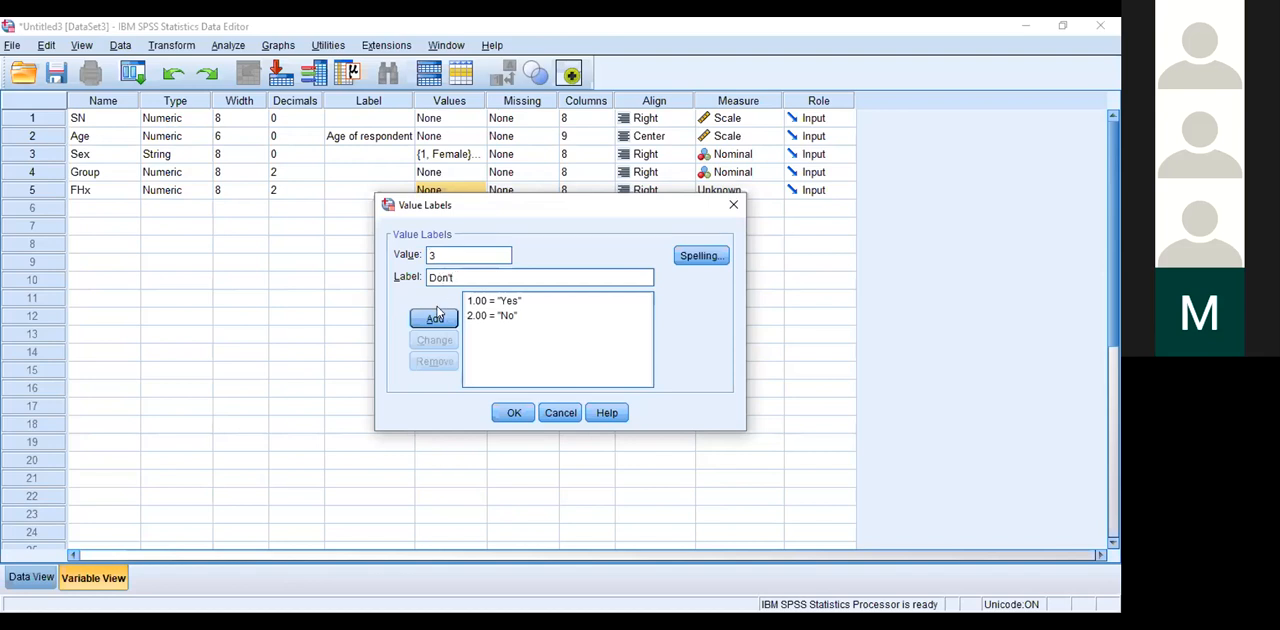
pyautogui.click(435, 318)
pyautogui.click(511, 413)
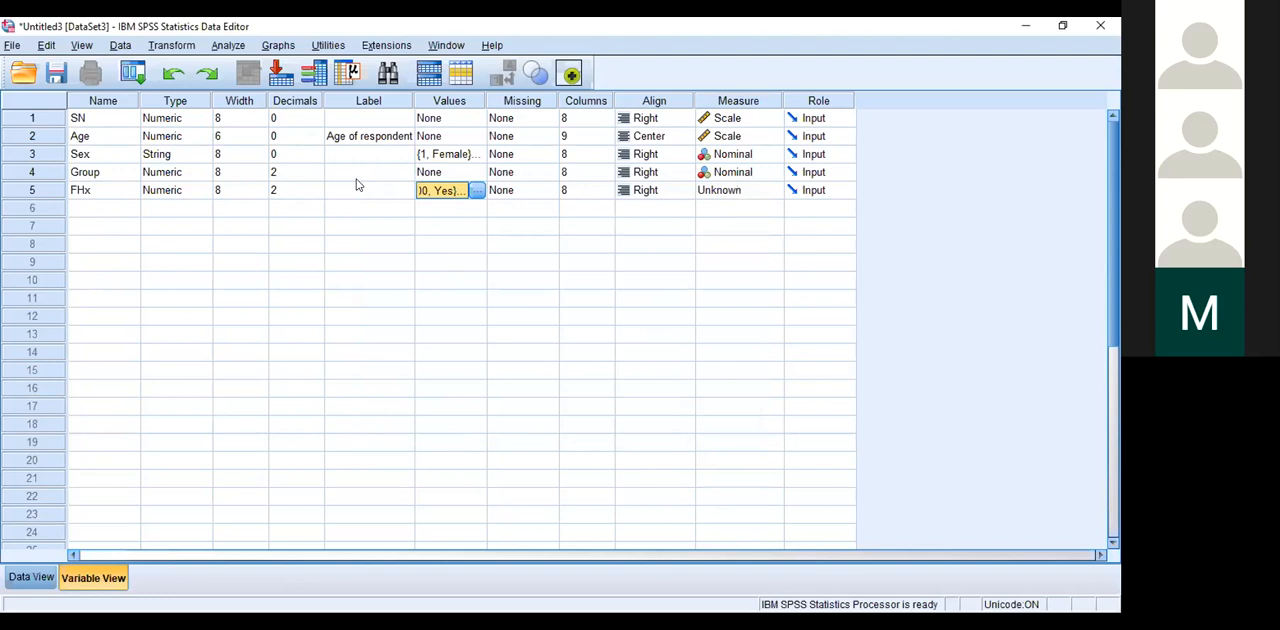
# Step: Set the FHx variable's decimals to 0
pyautogui.click(310, 189)
pyautogui.click(316, 187)
pyautogui.click(316, 187)
pyautogui.click(316, 195)
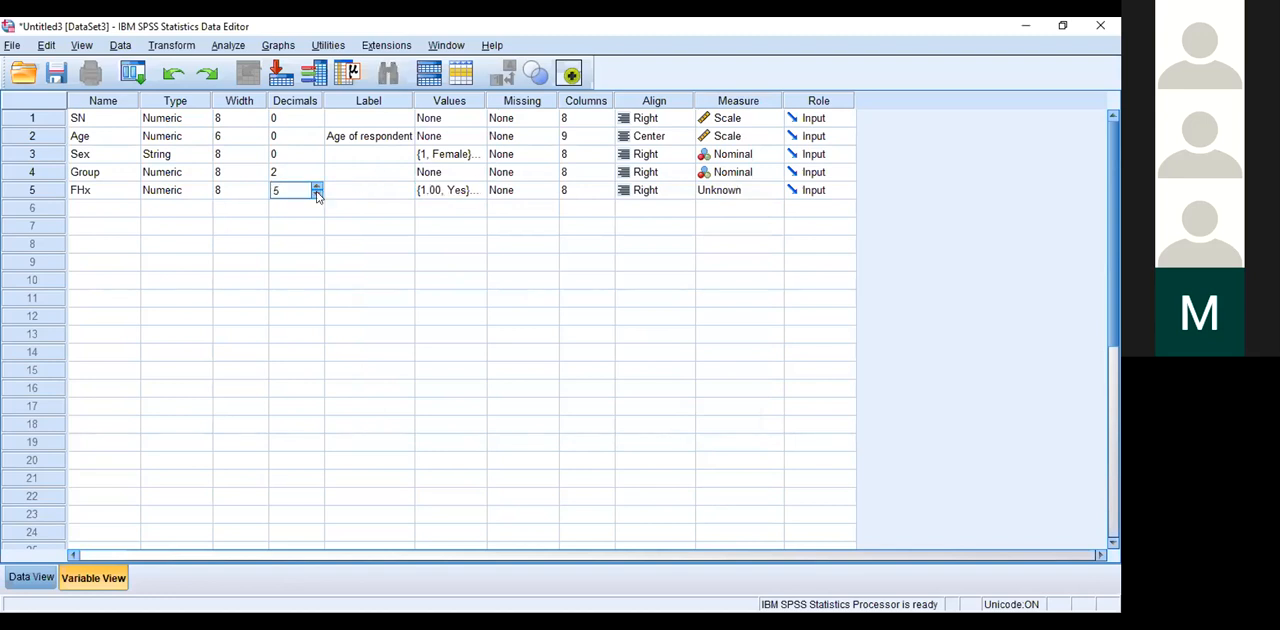
pyautogui.click(316, 195)
pyautogui.click(316, 195)
pyautogui.click(316, 195)
# Step: Change the FHx label for value 3 to Don't know and apply it
pyautogui.click(490, 190)
pyautogui.click(477, 190)
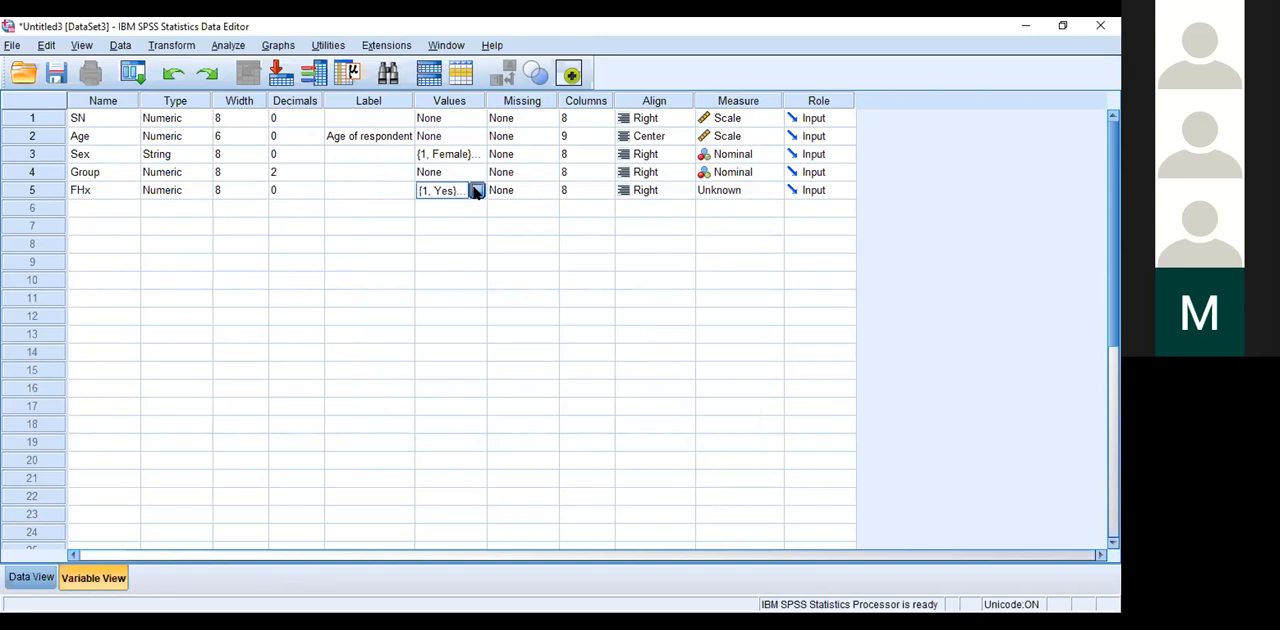
pyautogui.click(480, 190)
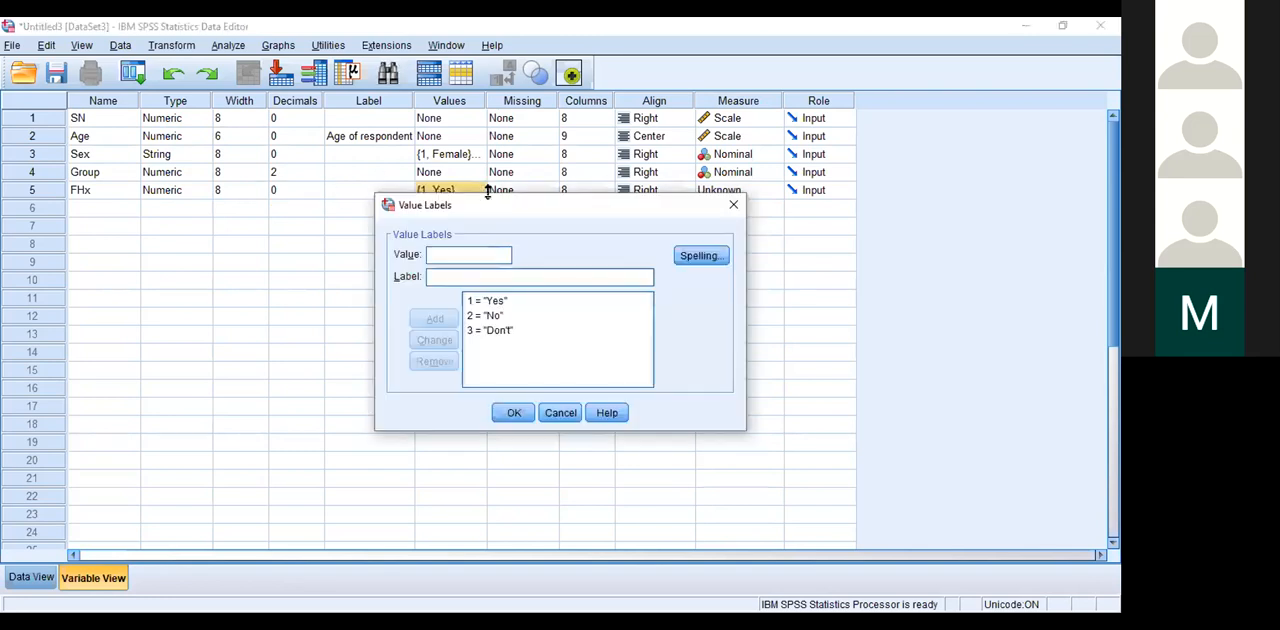
pyautogui.click(733, 204)
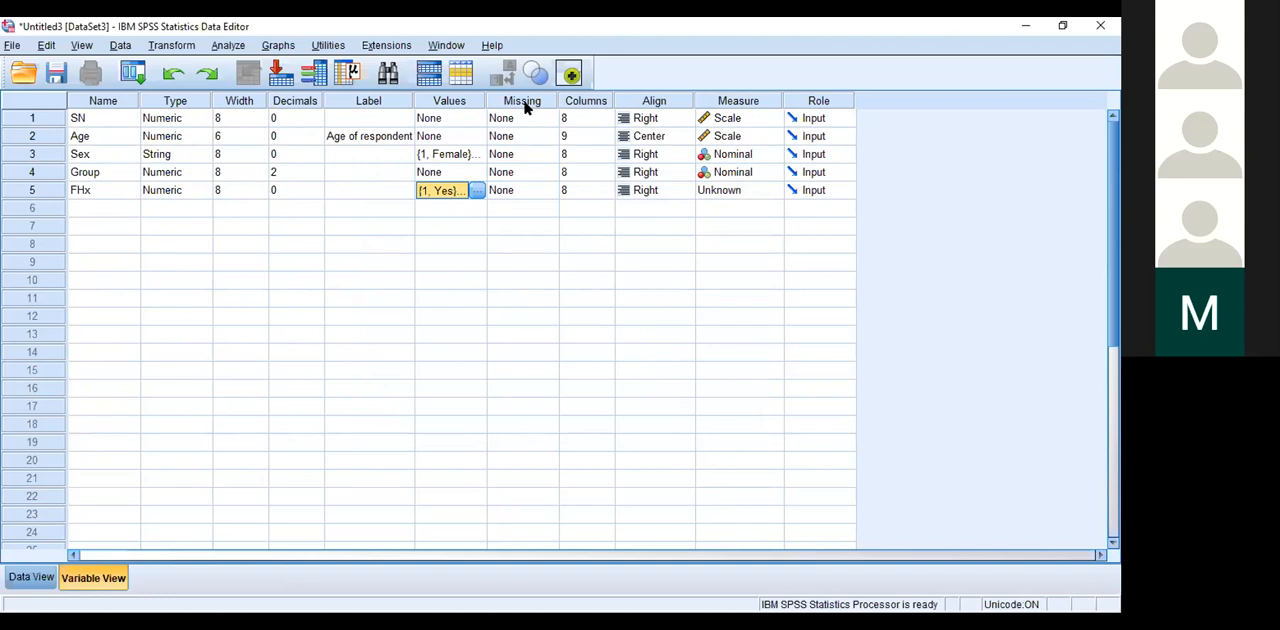
pyautogui.moveTo(480, 179); pyautogui.dragTo(480, 183)
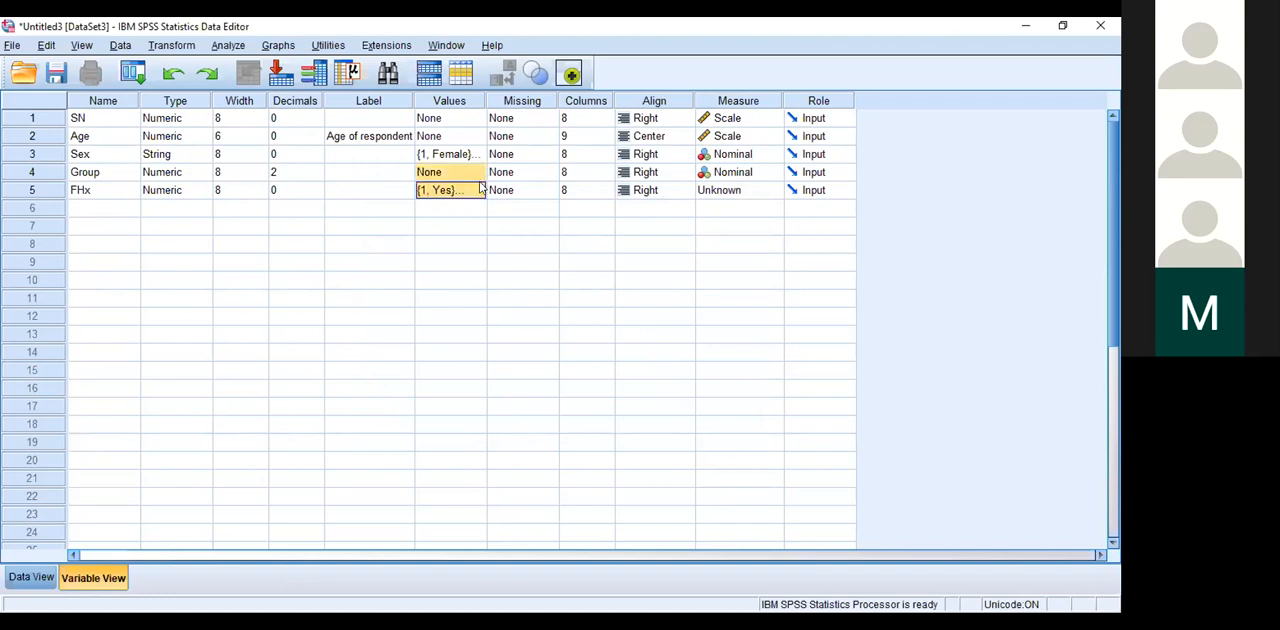
pyautogui.click(476, 195)
pyautogui.click(478, 192)
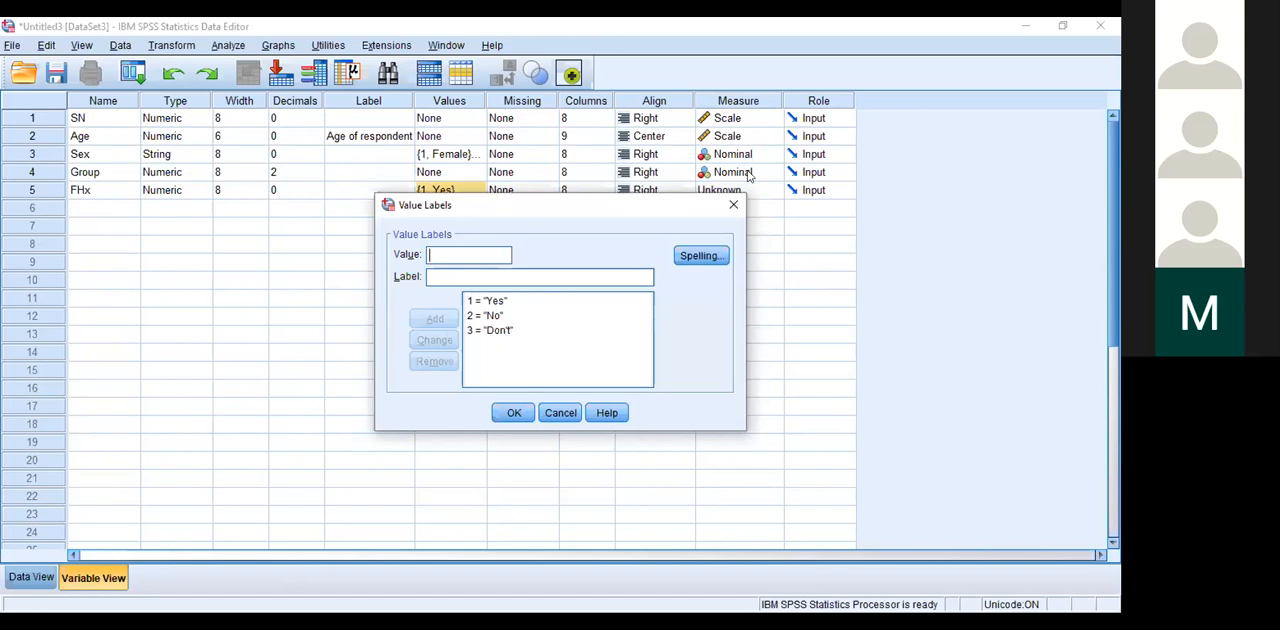
pyautogui.click(490, 330)
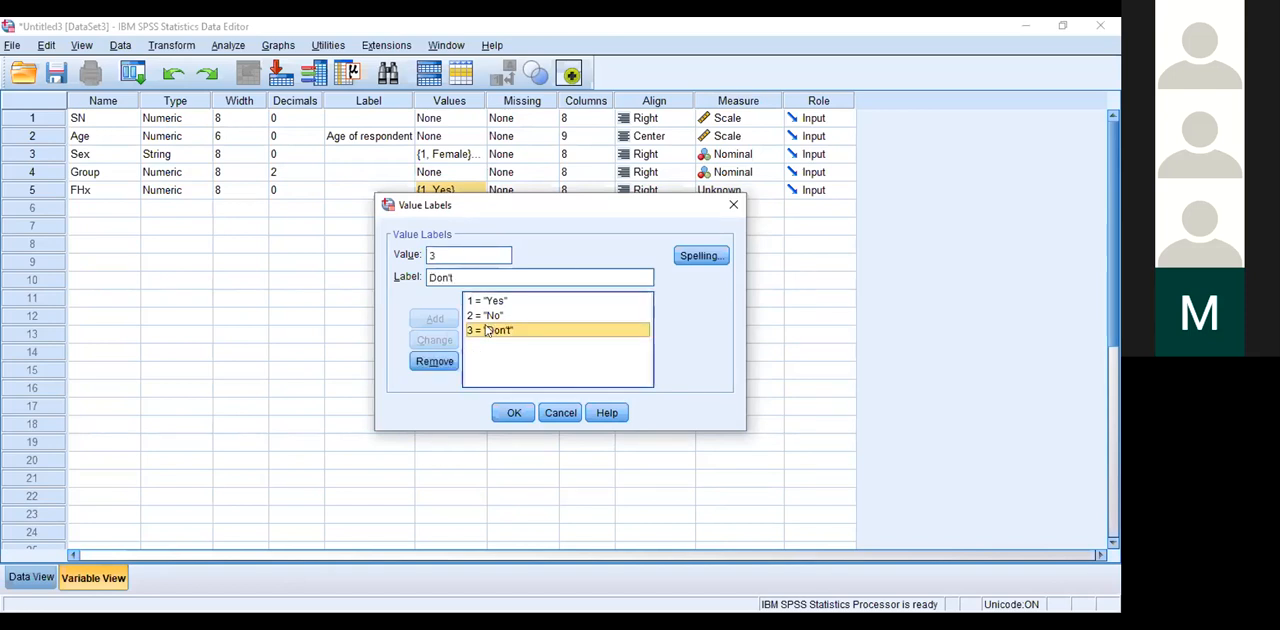
pyautogui.click(465, 277)
pyautogui.write('know')
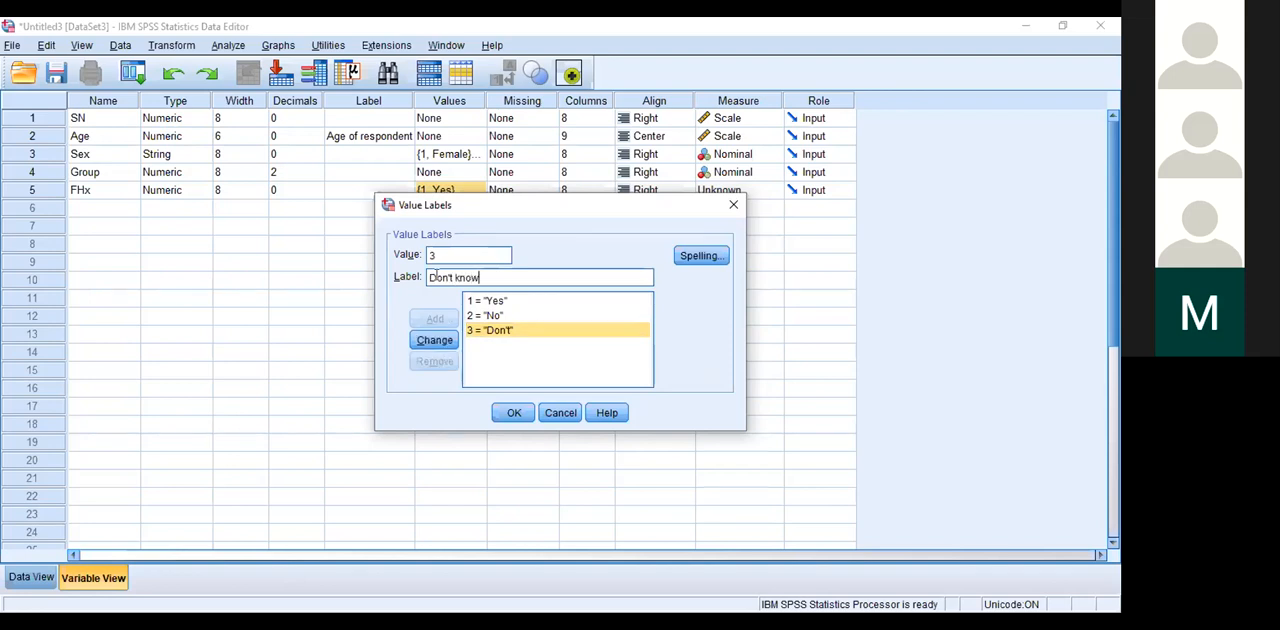
pyautogui.click(432, 340)
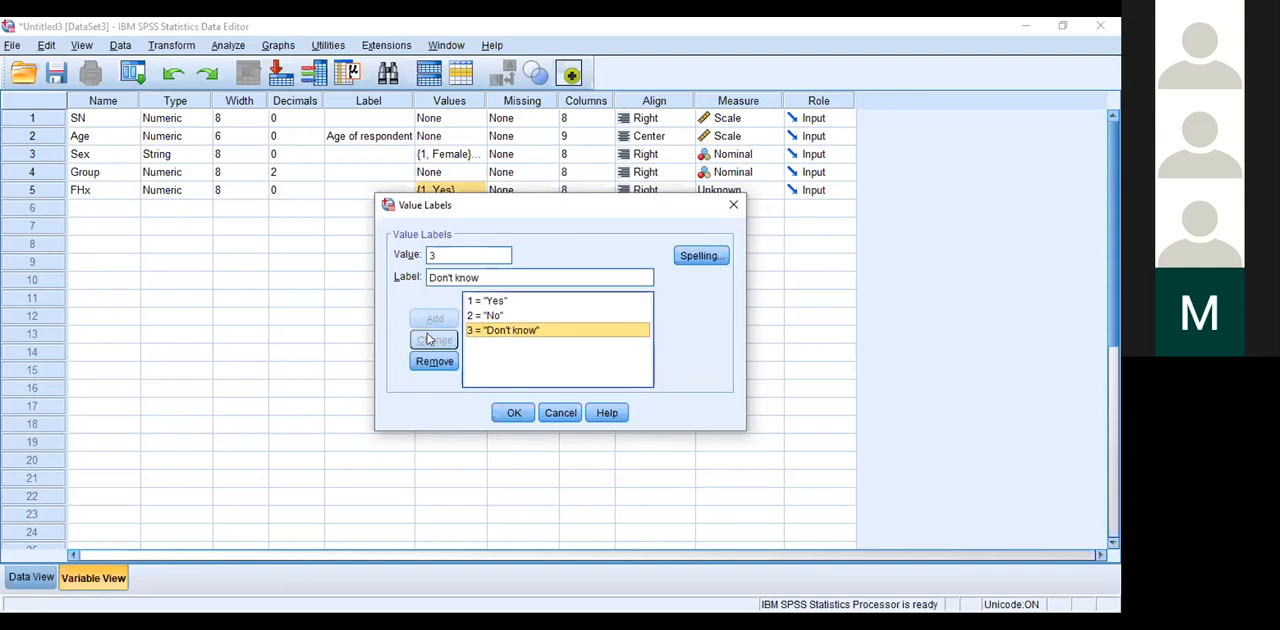
pyautogui.click(510, 414)
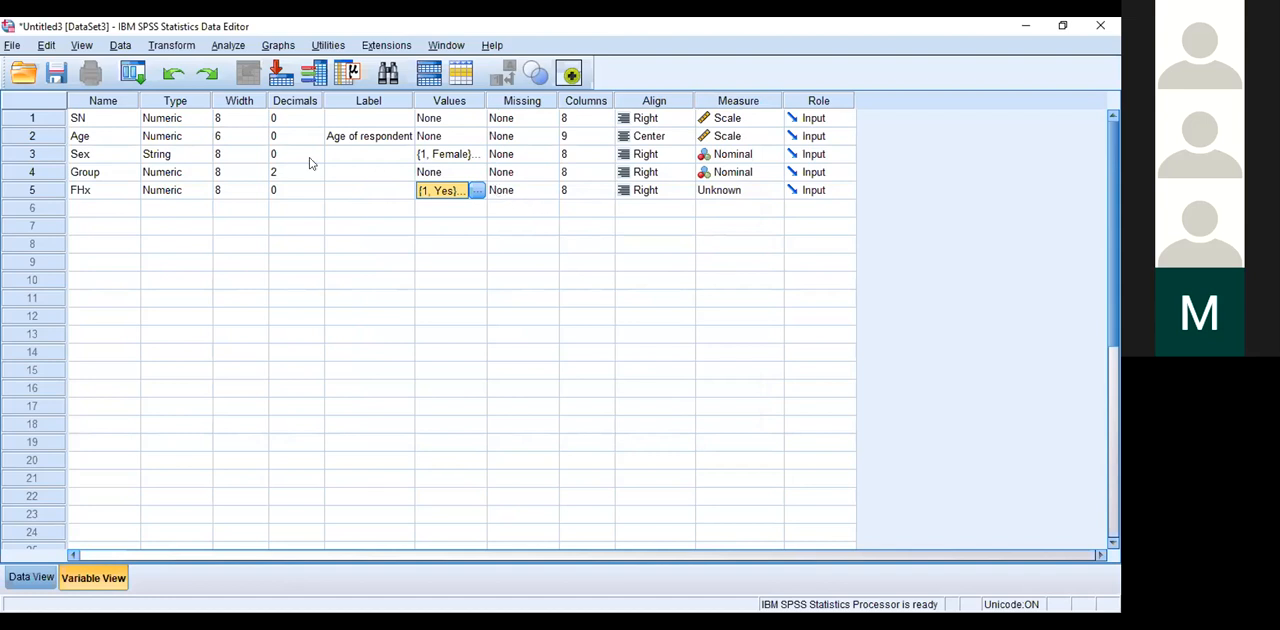
# Step: Review the FHx variable's value labels and set its measurement level to Nominal
pyautogui.click(84, 210)
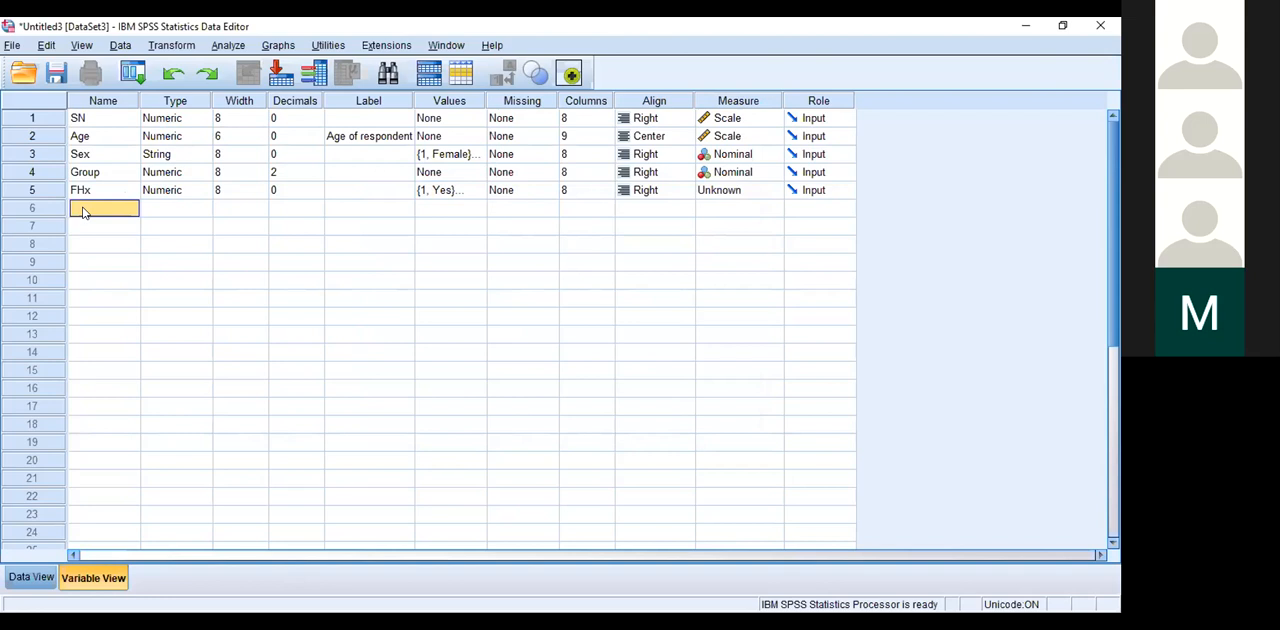
pyautogui.click(481, 192)
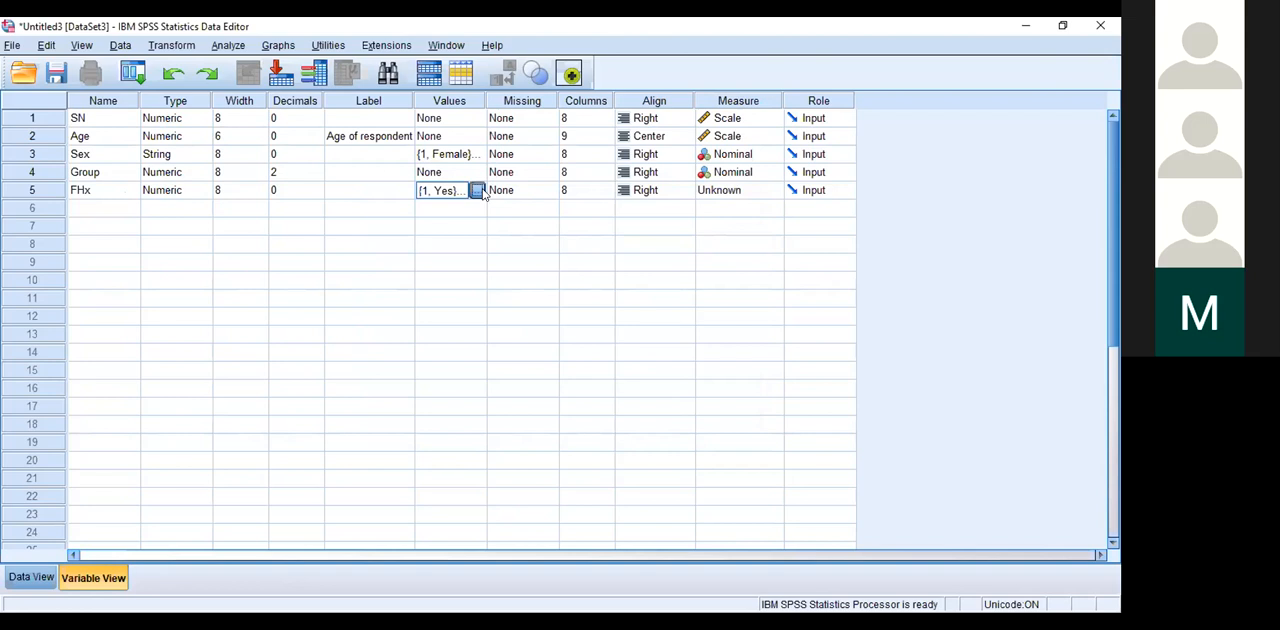
pyautogui.click(478, 191)
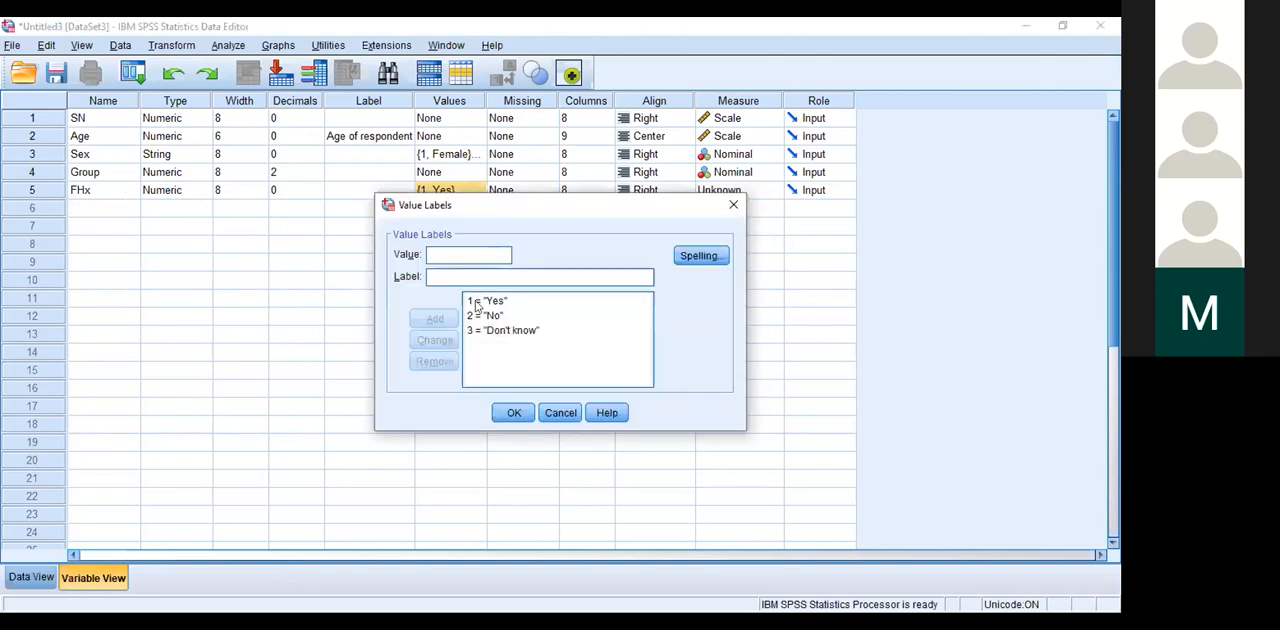
pyautogui.click(733, 207)
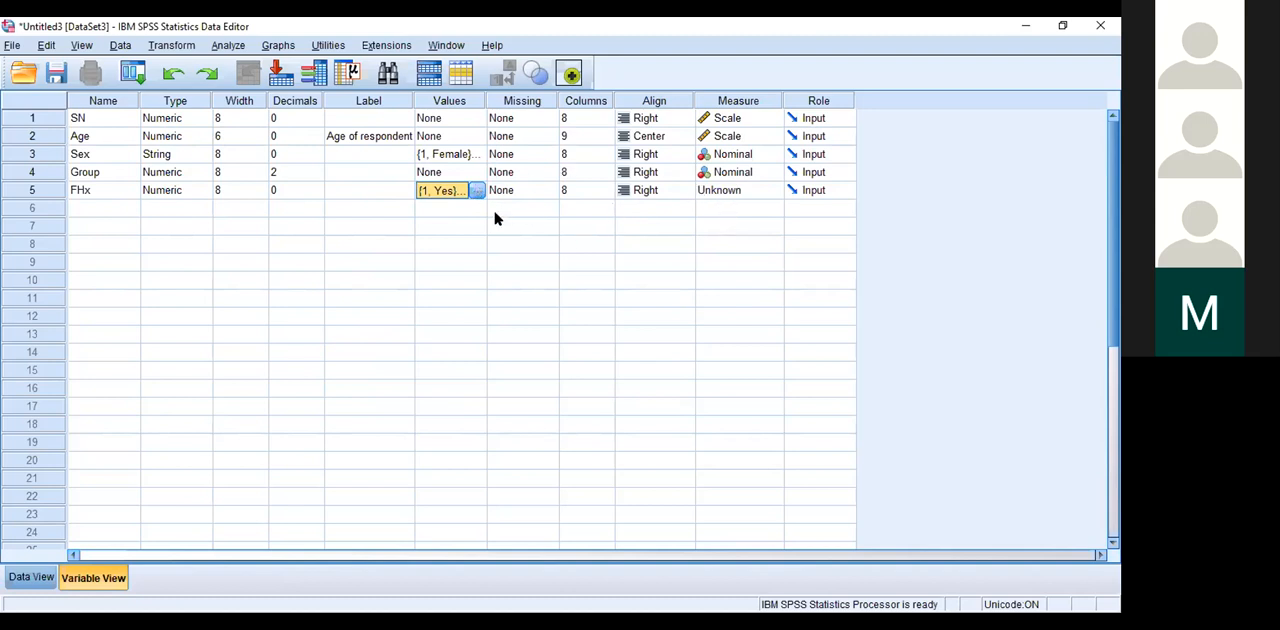
pyautogui.click(109, 208)
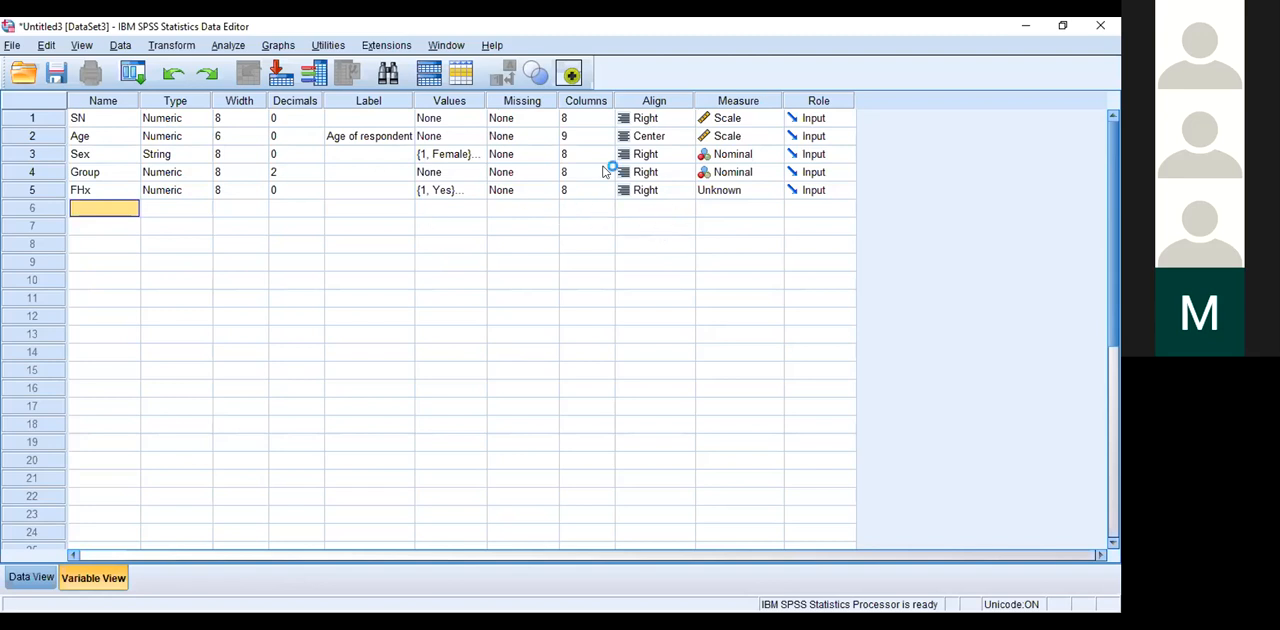
pyautogui.click(784, 190)
pyautogui.click(737, 241)
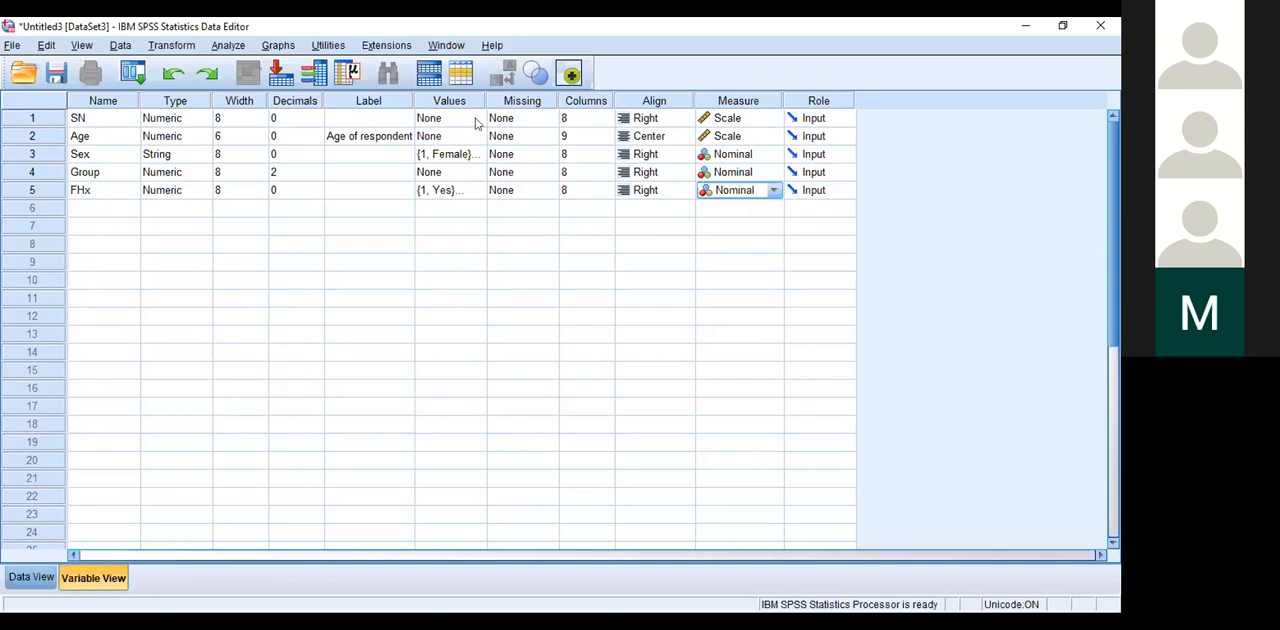
# Step: Add a sixth variable named HouseholdIncome and widen the Name column to fit its full name
pyautogui.click(97, 209)
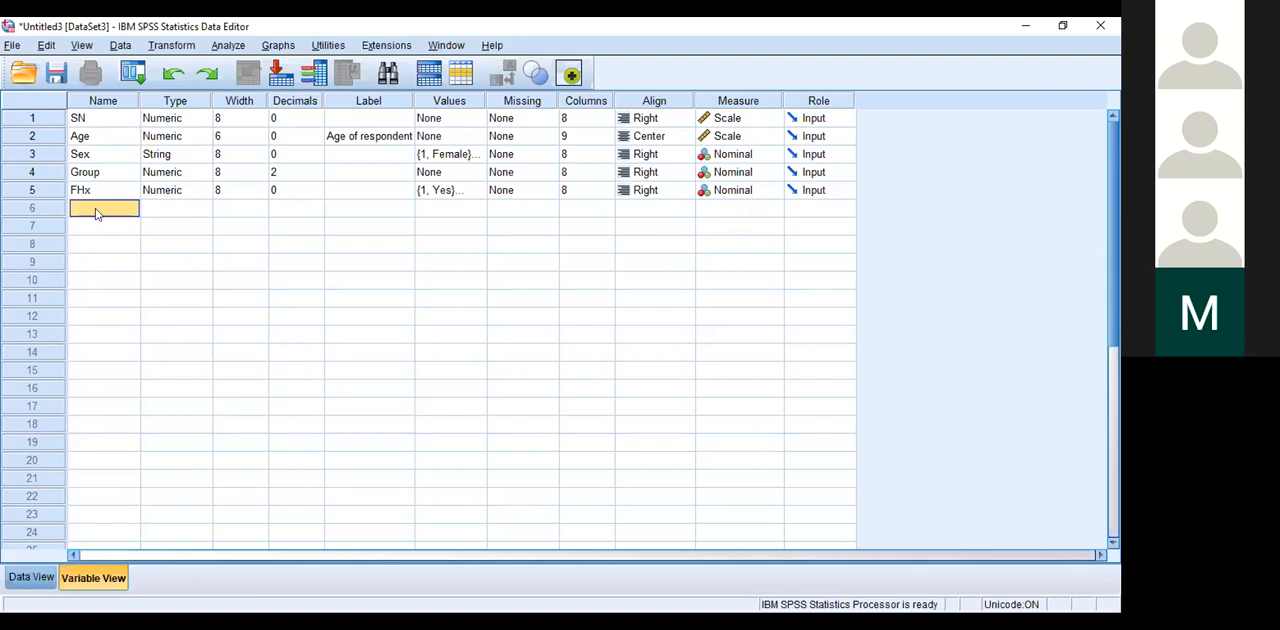
pyautogui.write('Fam')
pyautogui.press('BackSpace')
pyautogui.press('BackSpace')
pyautogui.press('BackSpace')
pyautogui.write('HouseH')
pyautogui.press('BackSpace')
pyautogui.write('hold')
pyautogui.write('Income')
pyautogui.click(118, 232)
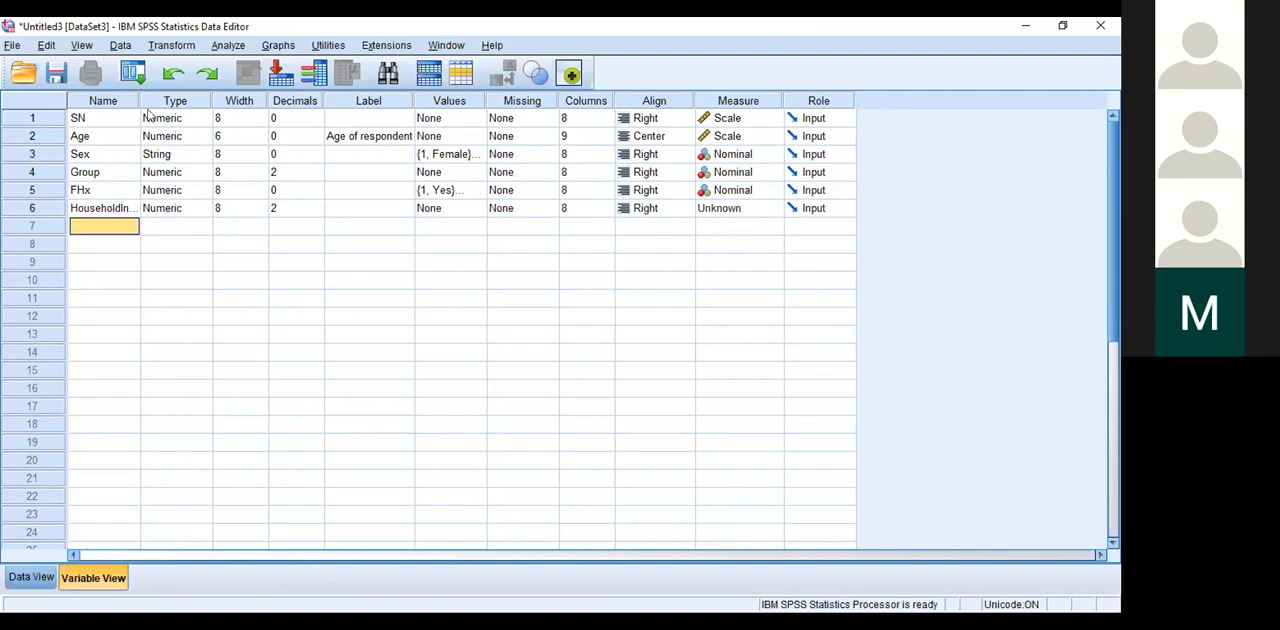
pyautogui.moveTo(140, 100)
pyautogui.mouseDown()
pyautogui.moveTo(184, 100)
pyautogui.moveTo(163, 100)
pyautogui.mouseUp()
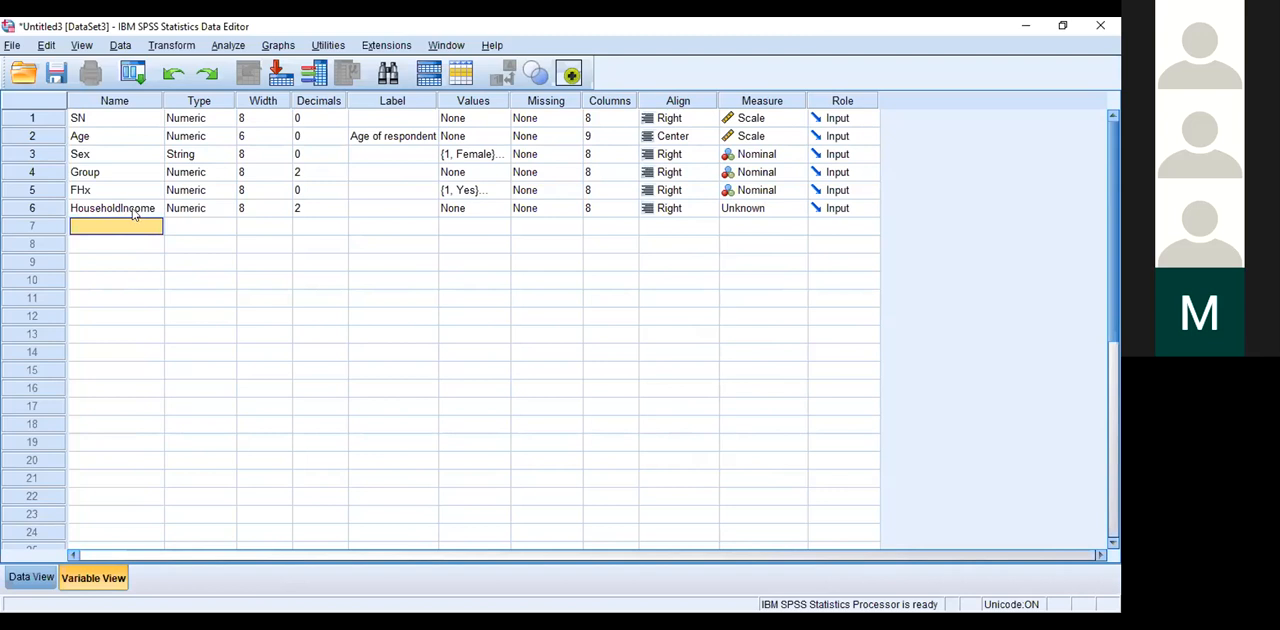
# Step: Set the width of the HouseholdIncome variable to 24
pyautogui.click(284, 208)
pyautogui.click(285, 204)
pyautogui.click(285, 205)
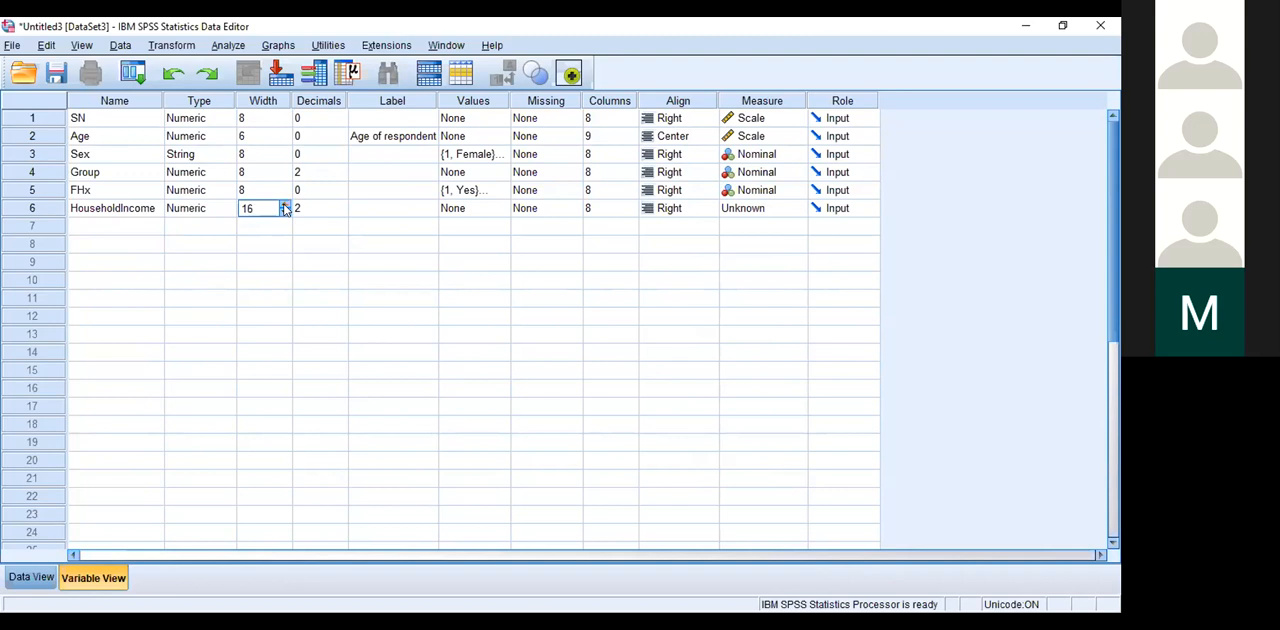
pyautogui.click(285, 205)
# Step: Set the HouseholdIncome variable's display columns to 9 and check its column in the data grid
pyautogui.click(627, 207)
pyautogui.click(630, 204)
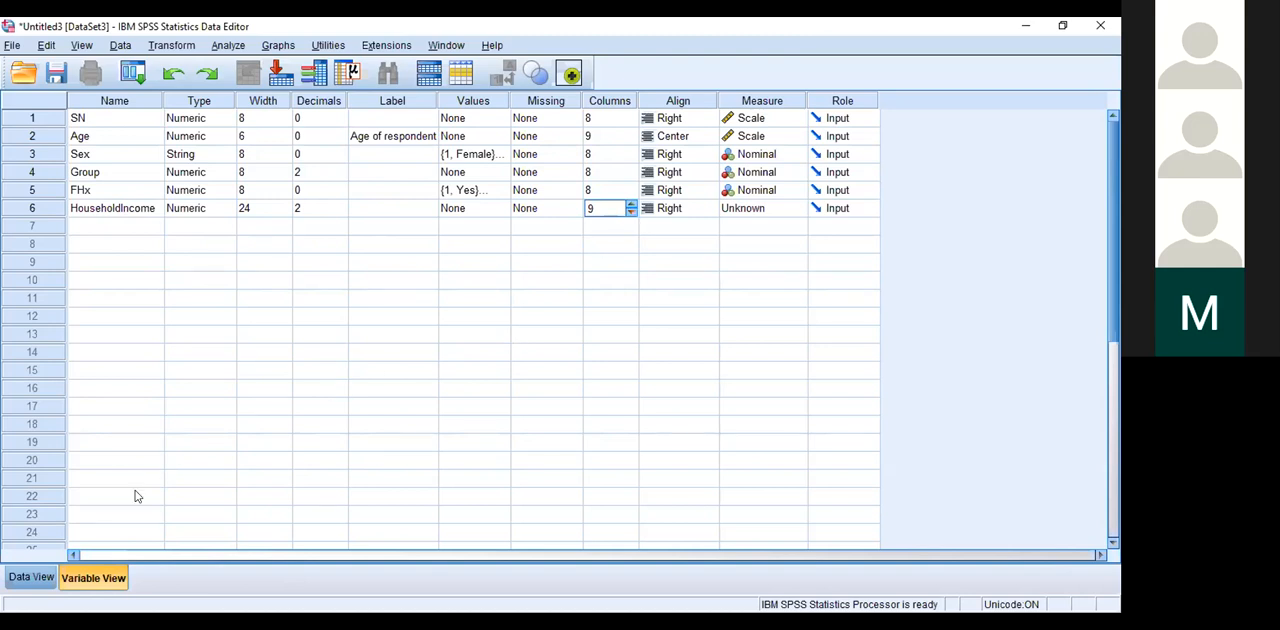
pyautogui.click(42, 574)
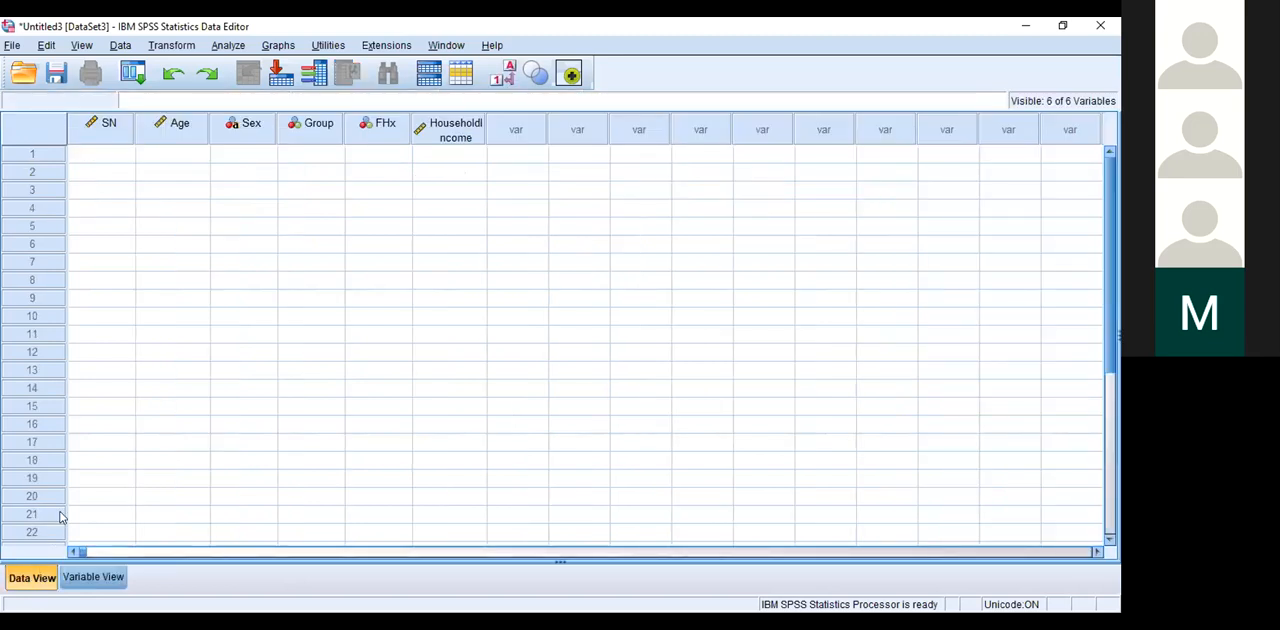
pyautogui.click(449, 154)
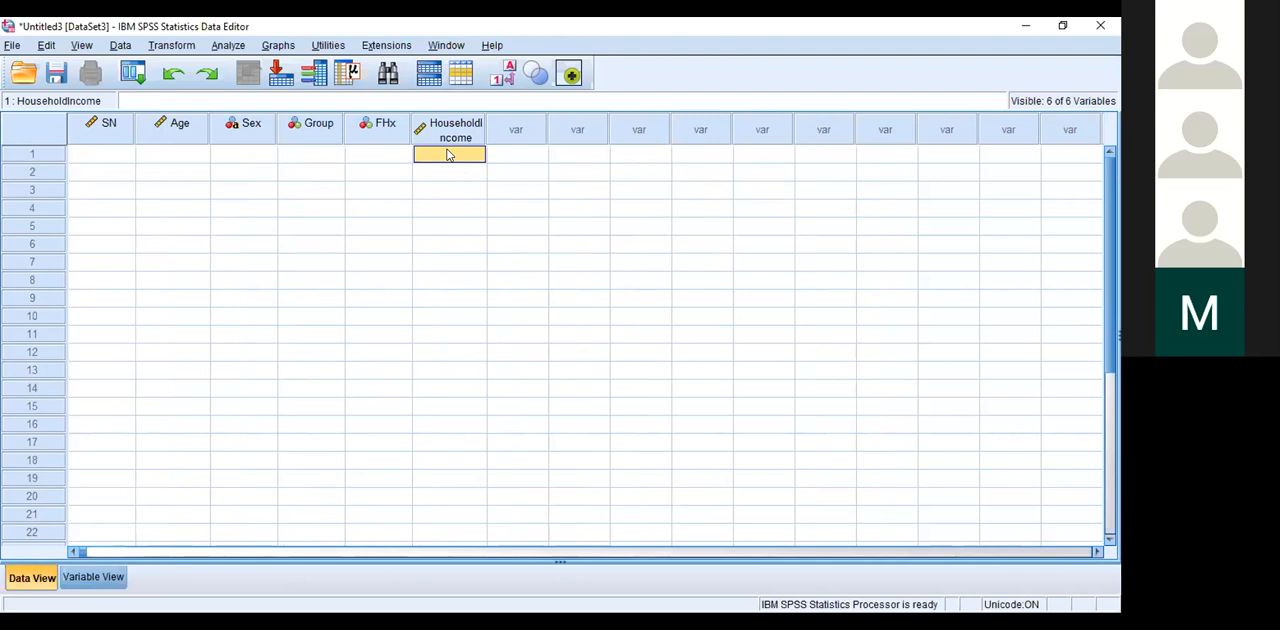
# Step: Set the HouseholdIncome variable's display columns back to 8
pyautogui.click(76, 577)
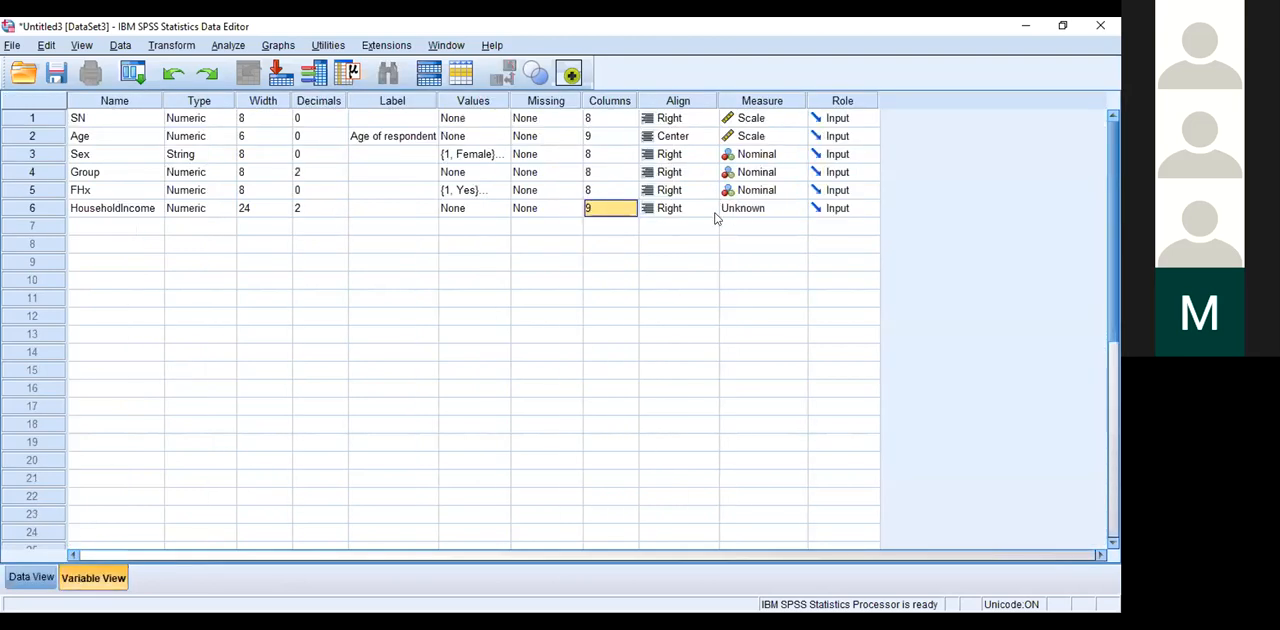
pyautogui.click(625, 208)
pyautogui.click(631, 204)
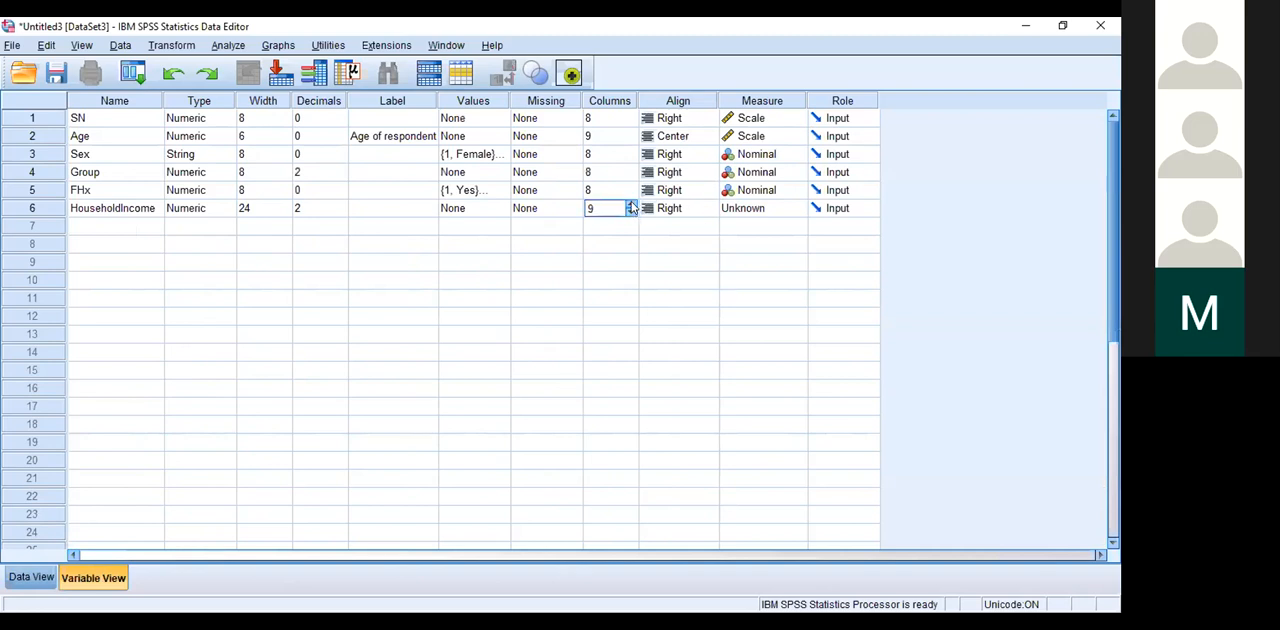
pyautogui.click(631, 212)
pyautogui.click(631, 212)
pyautogui.click(40, 578)
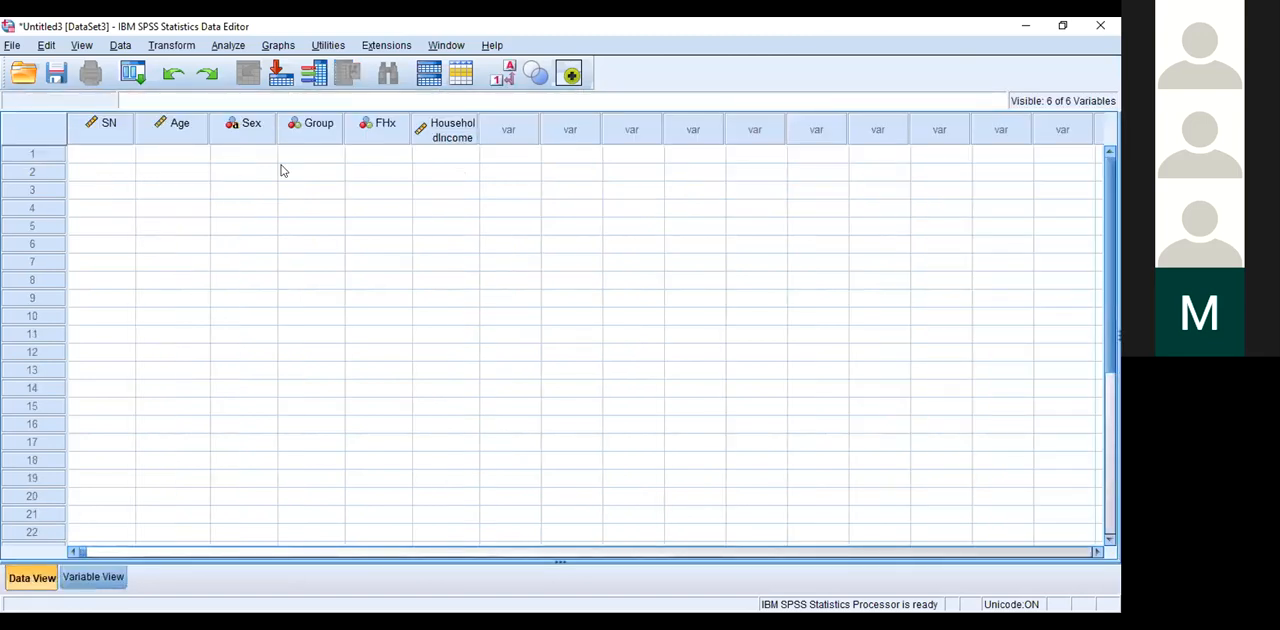
pyautogui.click(444, 156)
pyautogui.write('1')
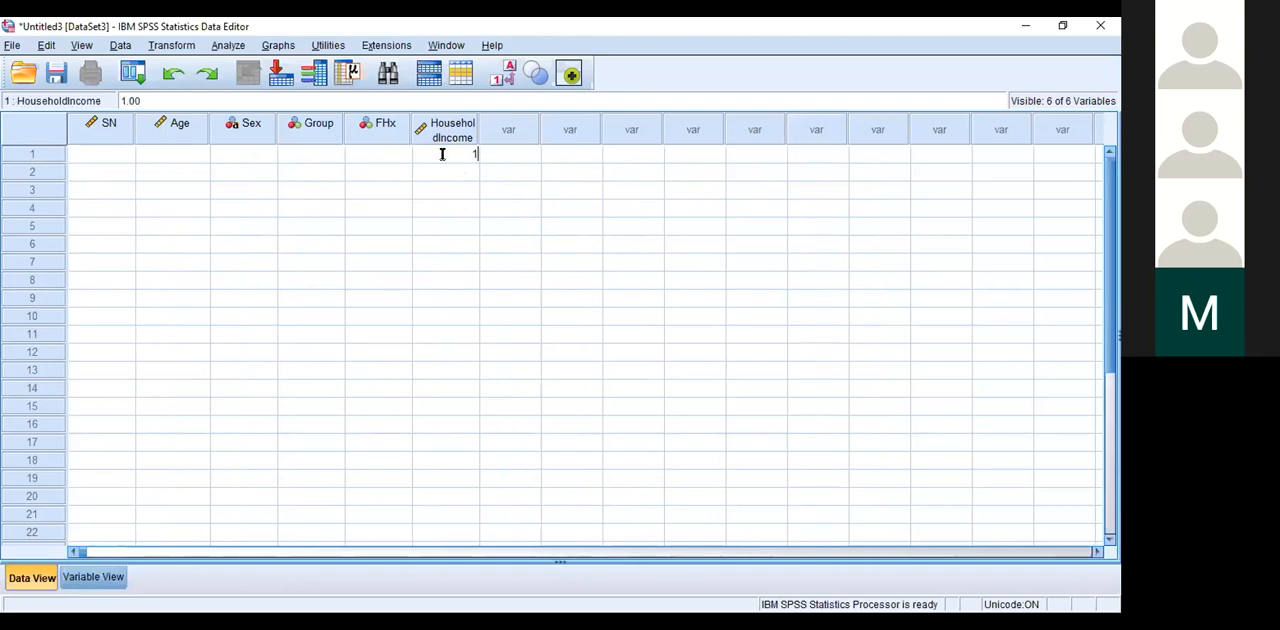
pyautogui.write('00000000000')
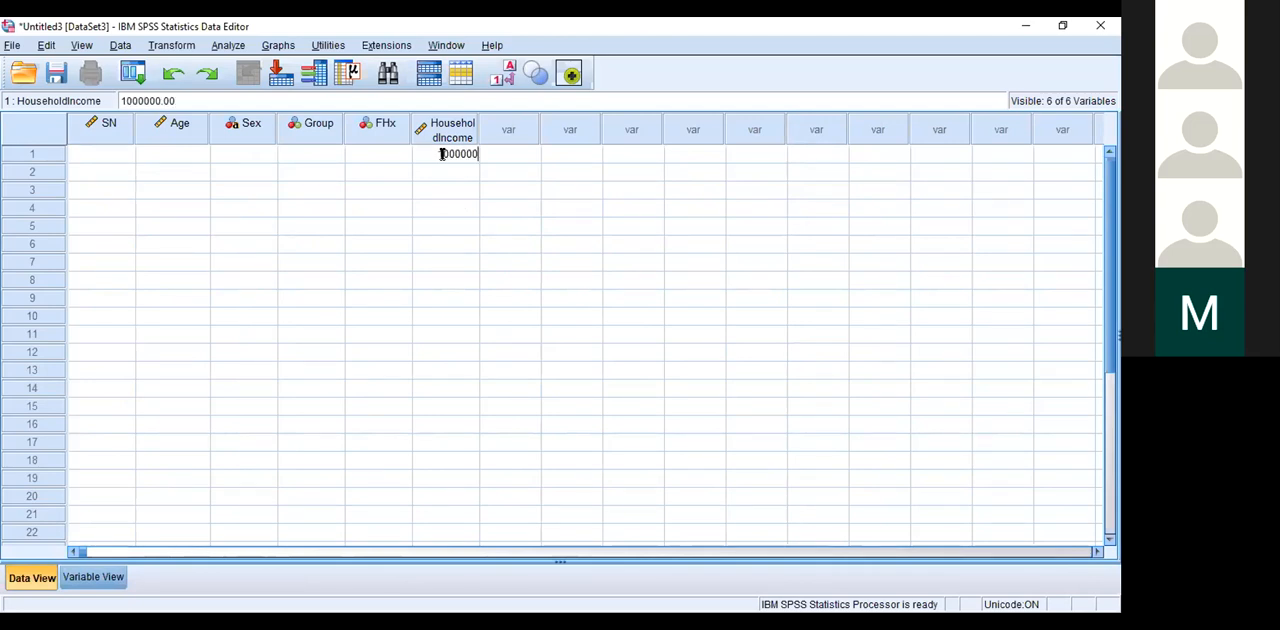
pyautogui.write('00000')
pyautogui.click(416, 170)
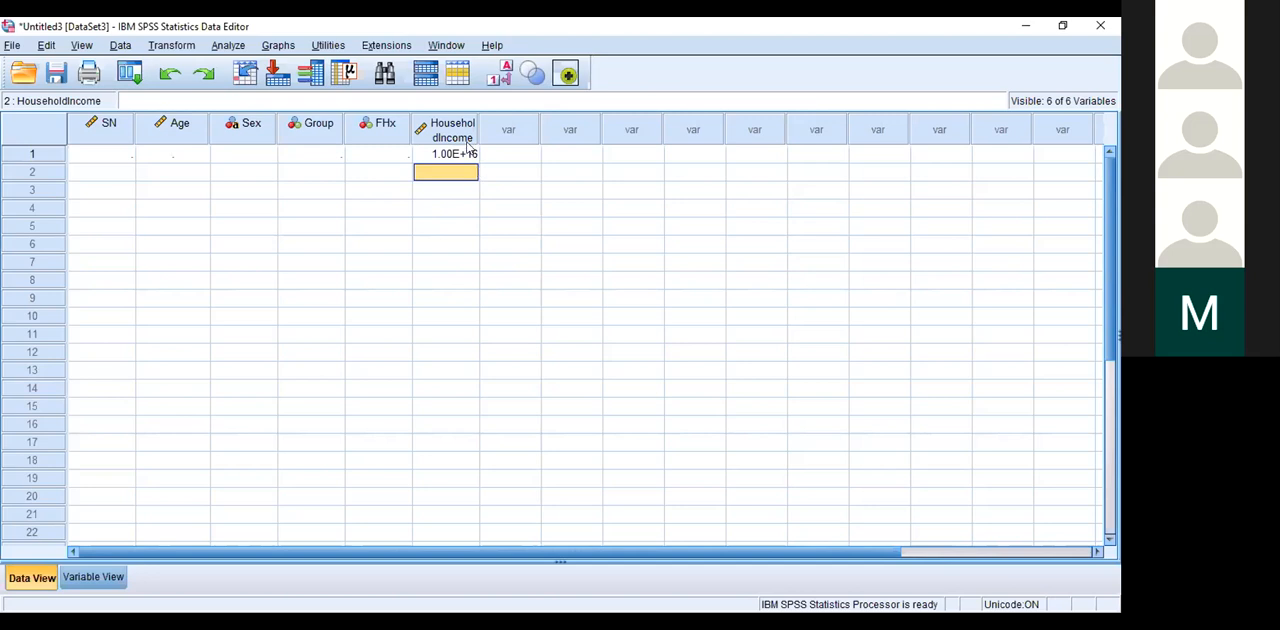
pyautogui.click(437, 155)
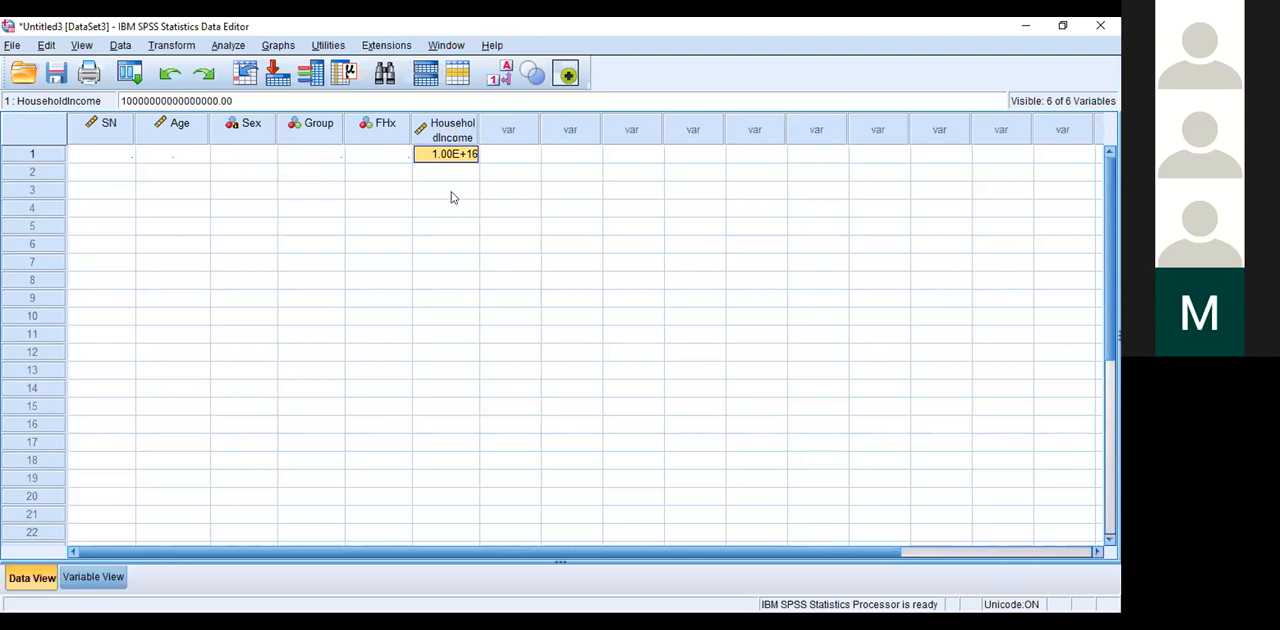
pyautogui.press('Delete')
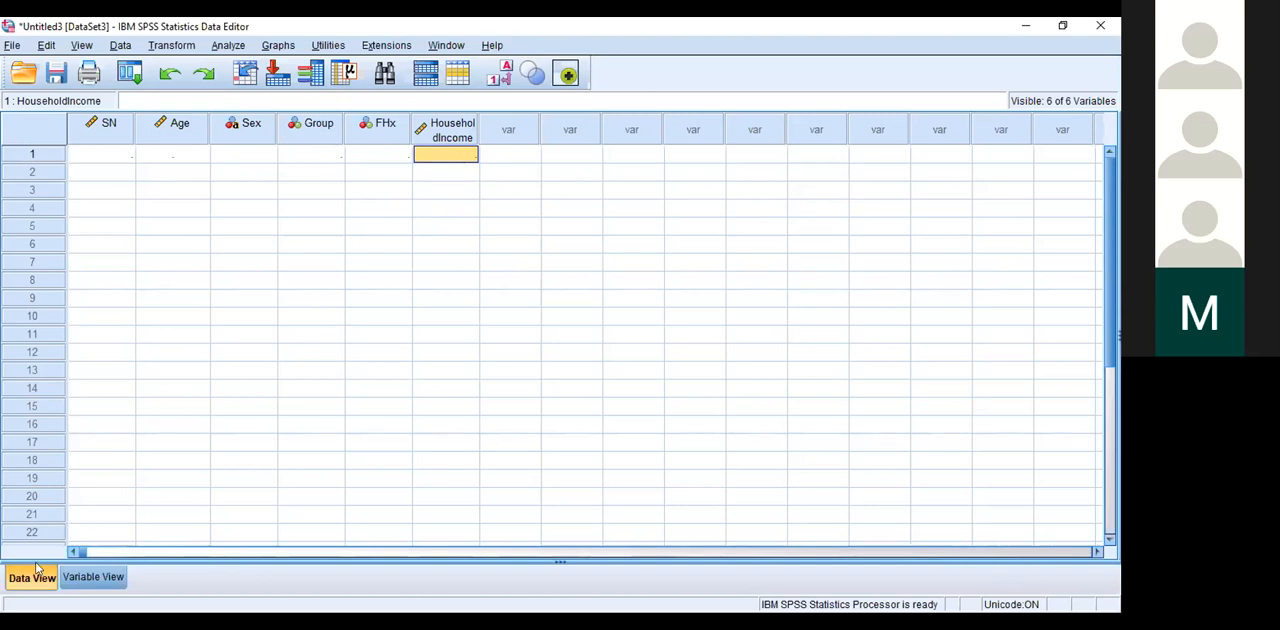
# Step: Set the HouseholdIncome variable's measurement level to Scale and its alignment to Center
pyautogui.click(84, 578)
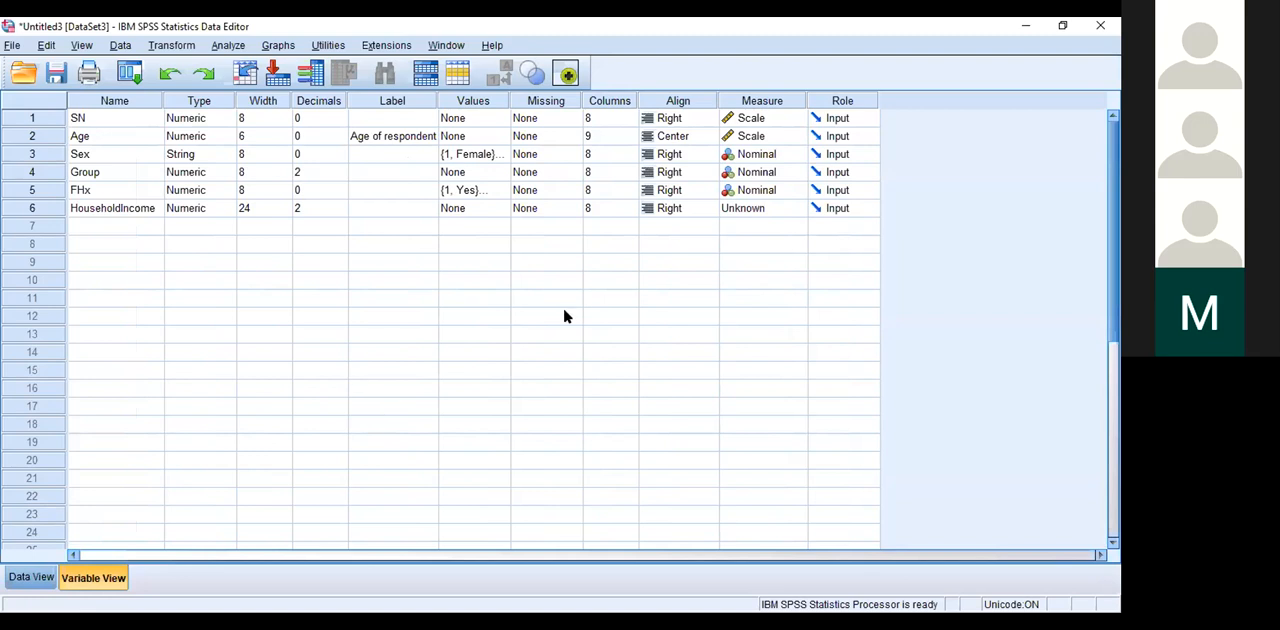
pyautogui.click(795, 212)
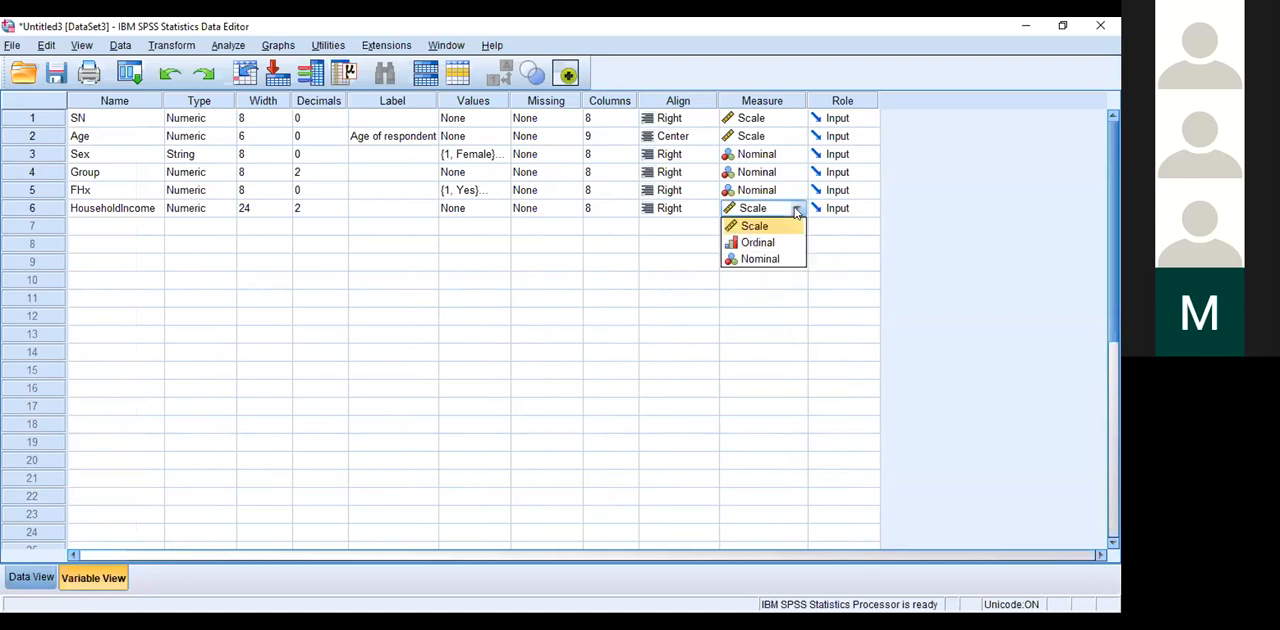
pyautogui.click(755, 227)
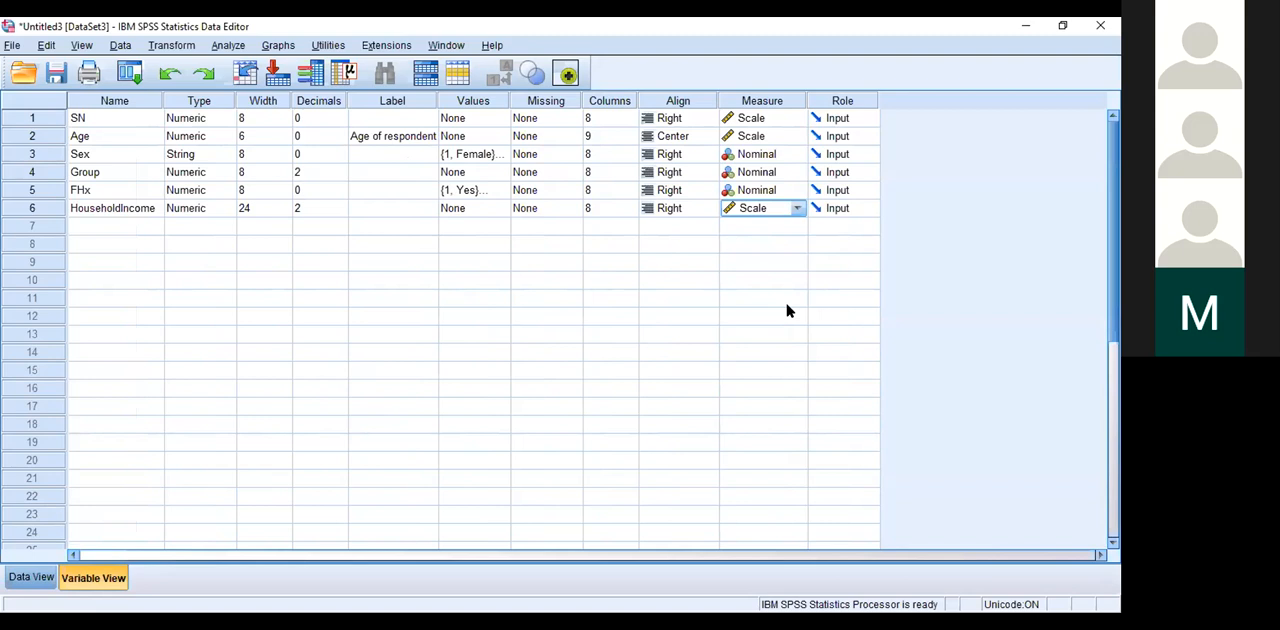
pyautogui.click(705, 210)
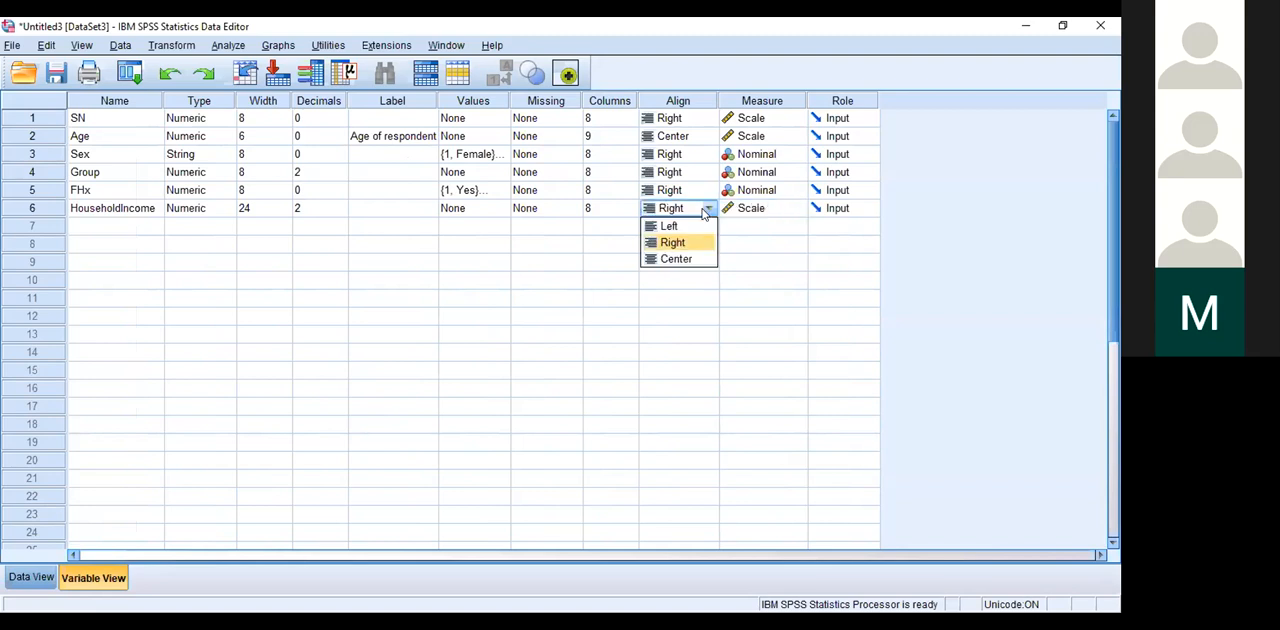
pyautogui.click(676, 259)
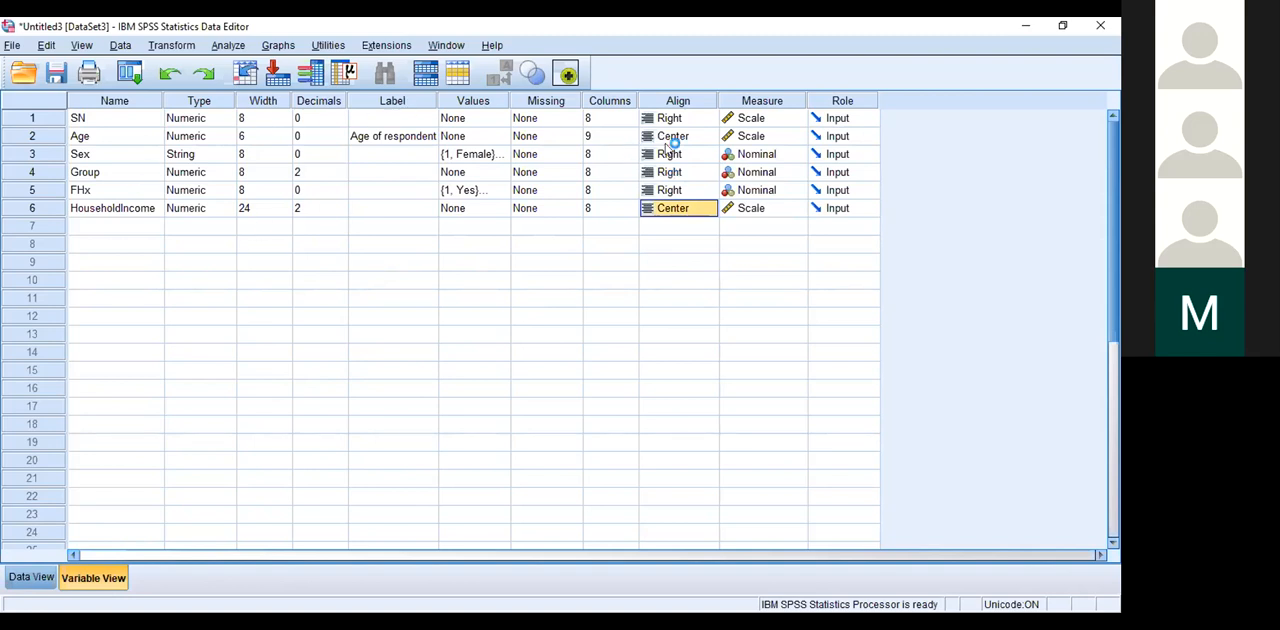
# Step: Set the alignment of the Sex variable to Center
pyautogui.click(712, 153)
pyautogui.click(708, 154)
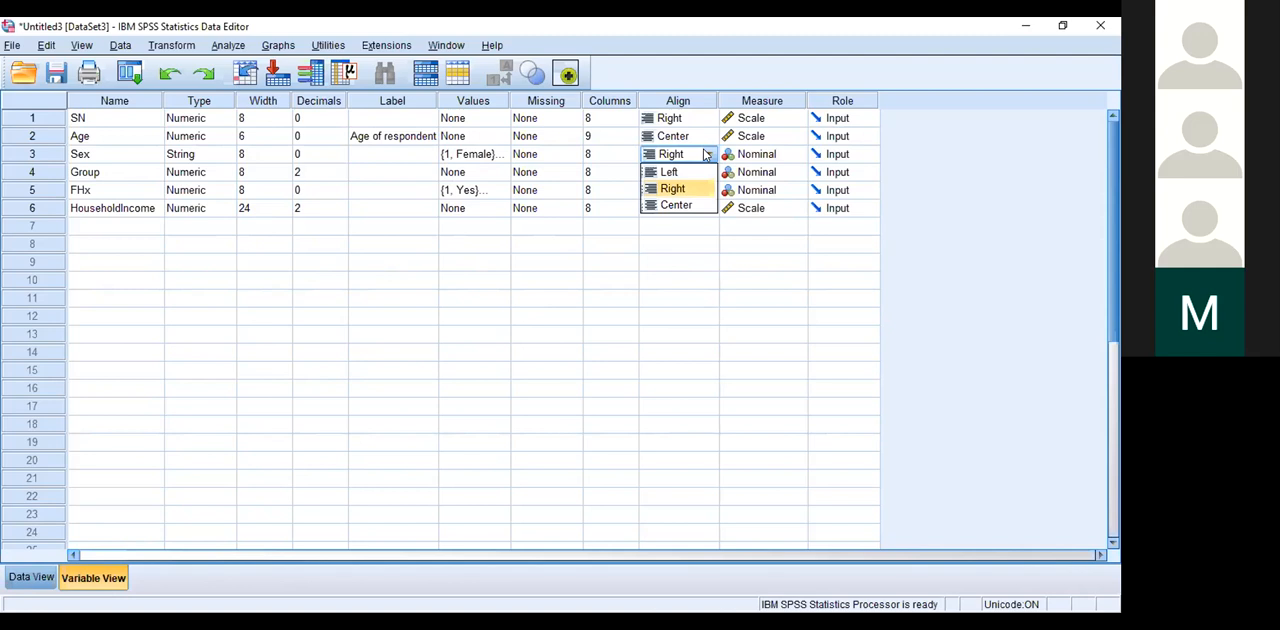
pyautogui.click(680, 204)
# Step: Enter 1 for both Sex and Group in the first case of the data grid
pyautogui.click(32, 577)
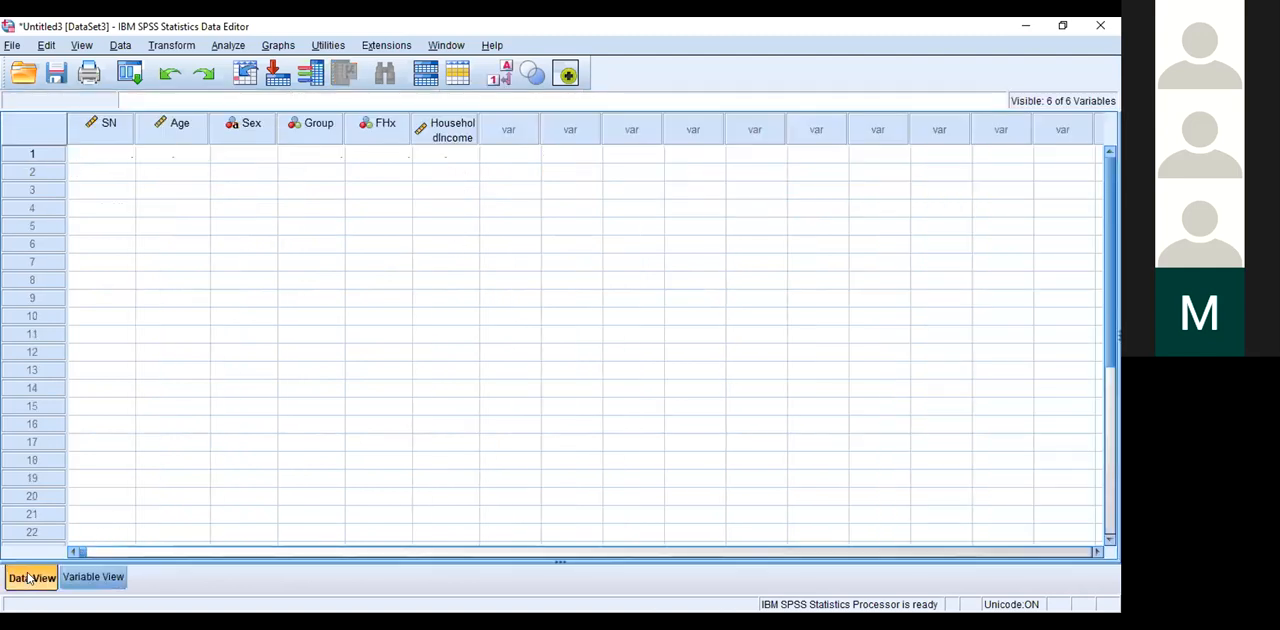
pyautogui.click(245, 156)
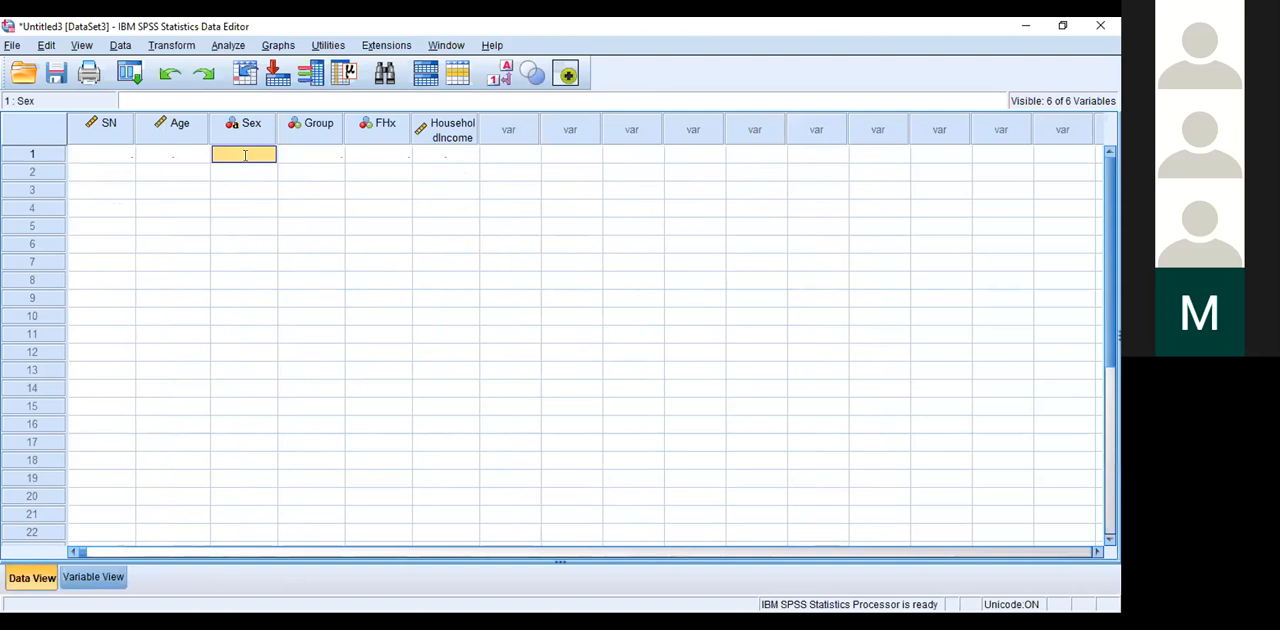
pyautogui.write('1')
pyautogui.click(246, 198)
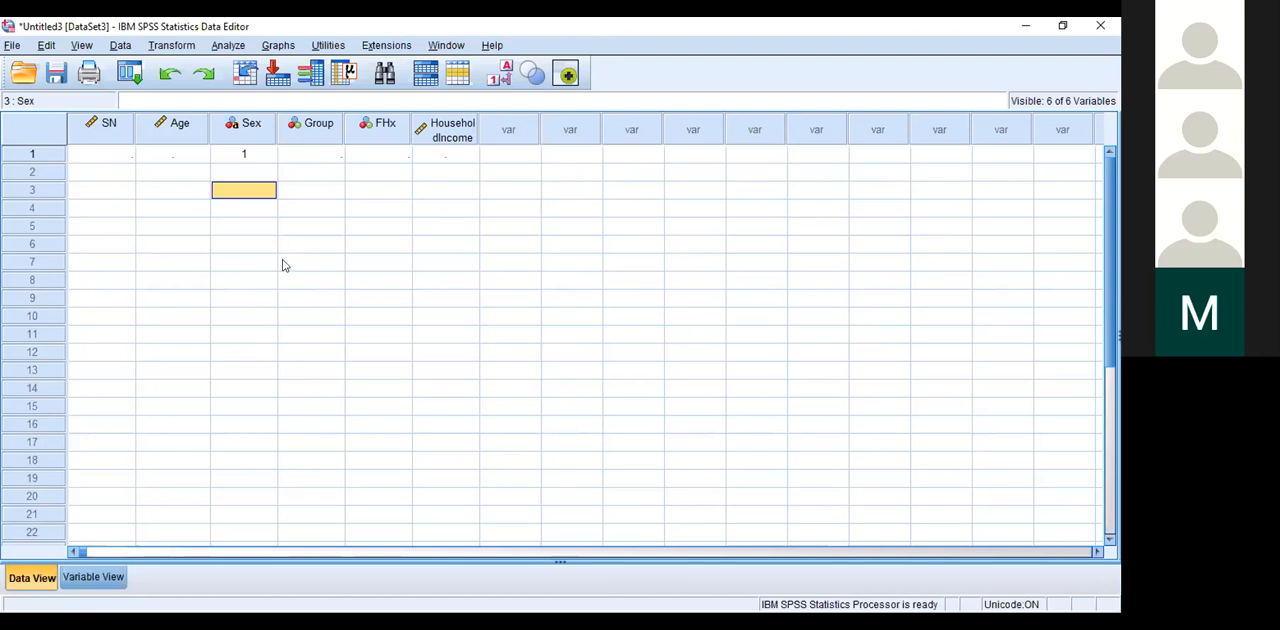
pyautogui.click(303, 157)
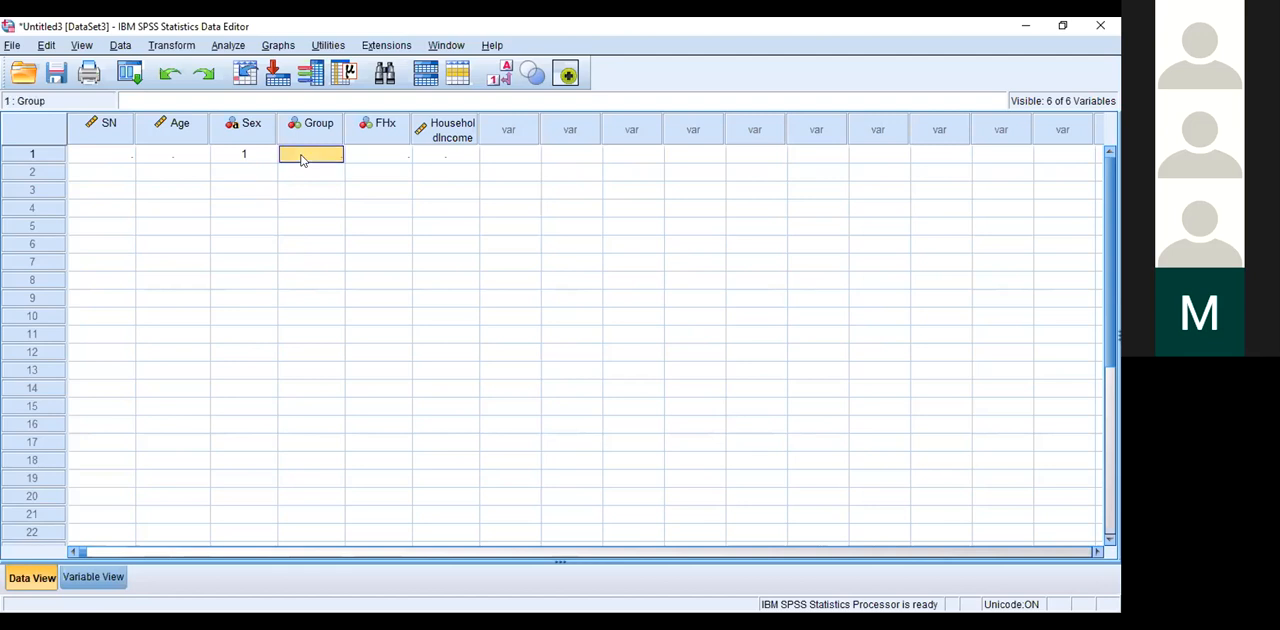
pyautogui.write('1')
pyautogui.click(307, 188)
# Step: Set the Group variable's decimals to 0 and check the first case's Group value in the data grid
pyautogui.click(92, 577)
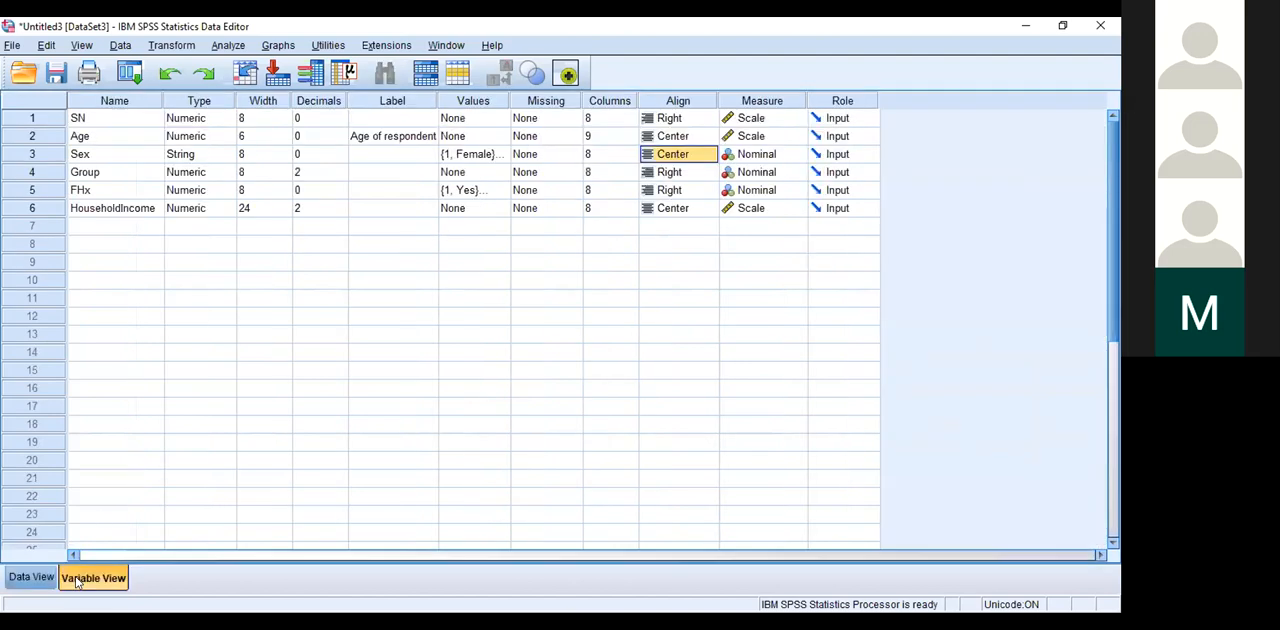
pyautogui.click(341, 178)
pyautogui.click(31, 577)
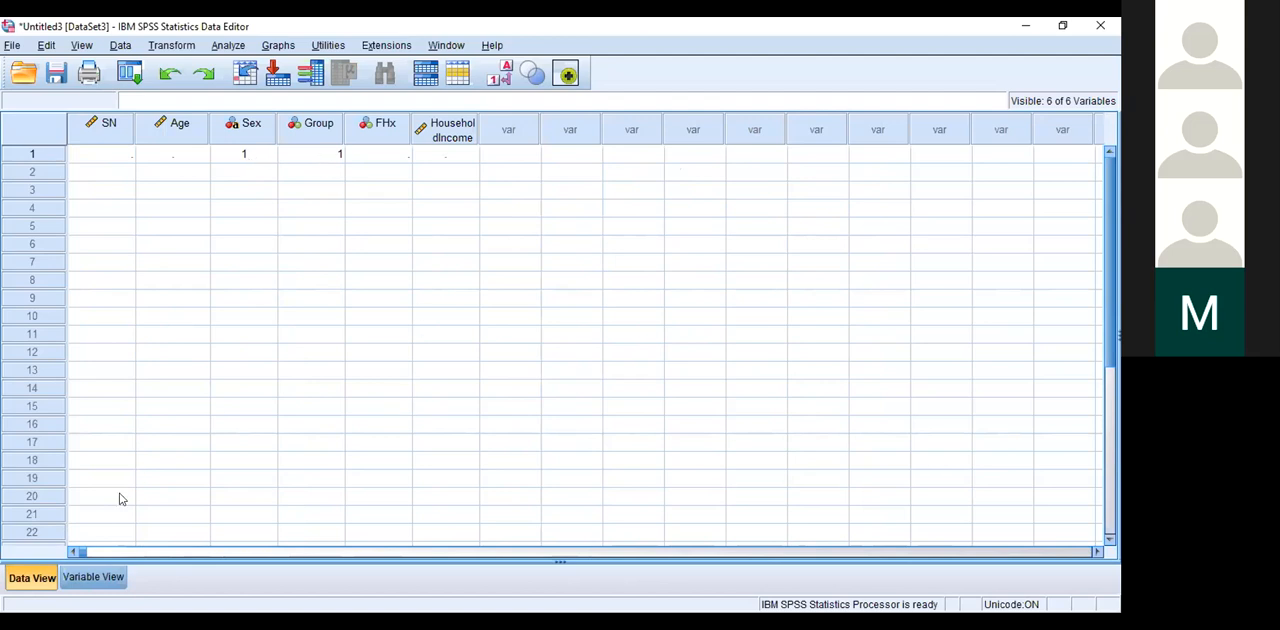
pyautogui.click(100, 570)
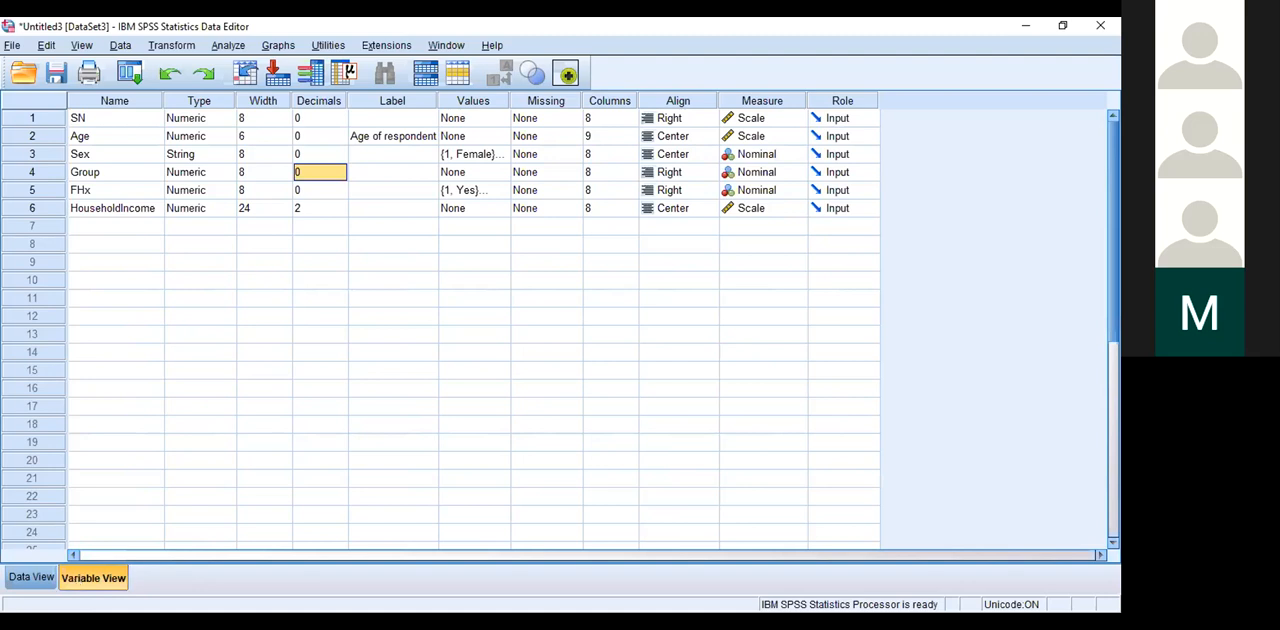
pyautogui.click(28, 580)
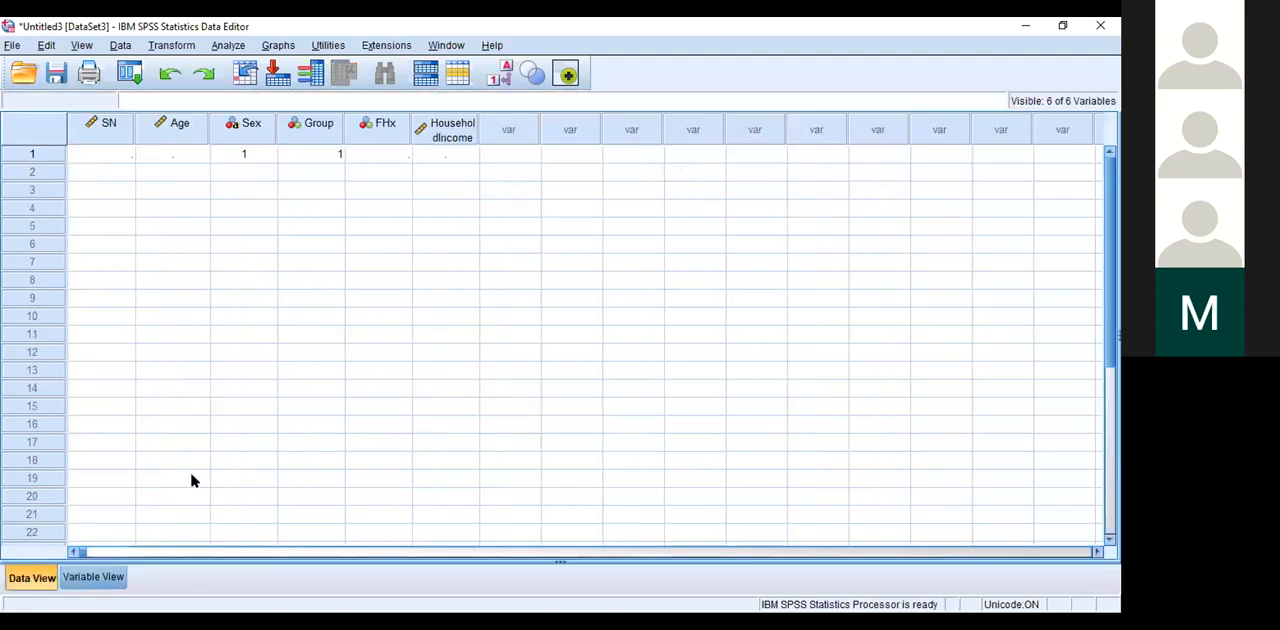
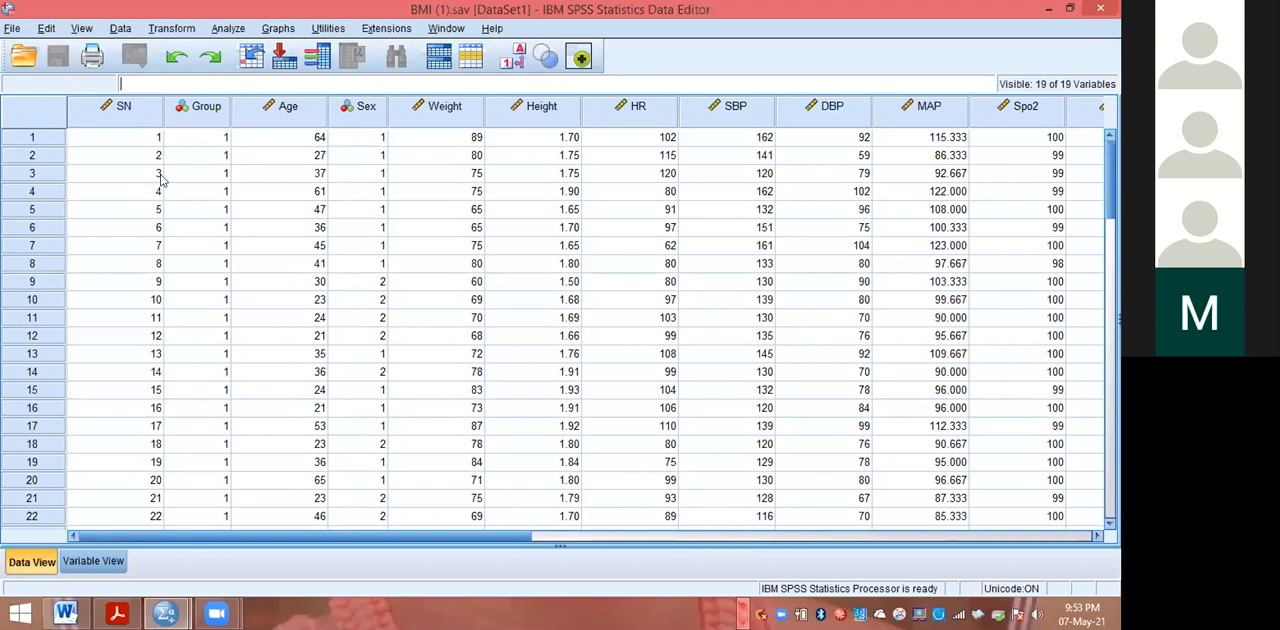
# Step: Try to open the Excel file SkinLesion.xls from the Downloads folder as a data file
pyautogui.click(11, 29)
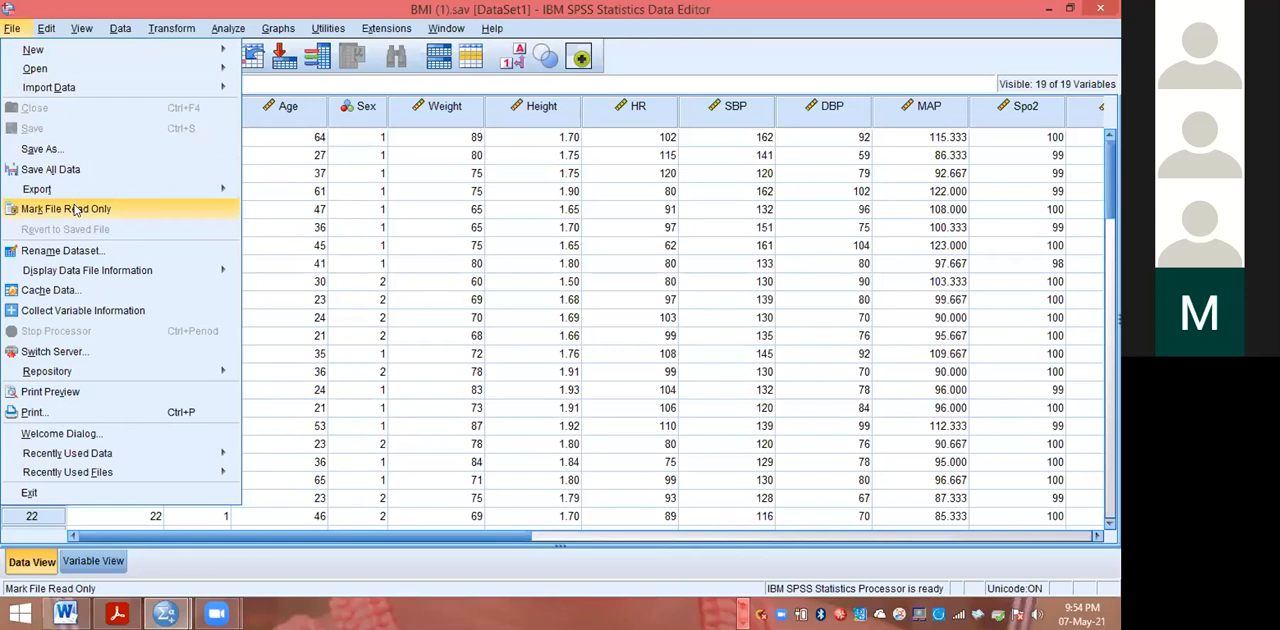
pyautogui.moveTo(33, 68)
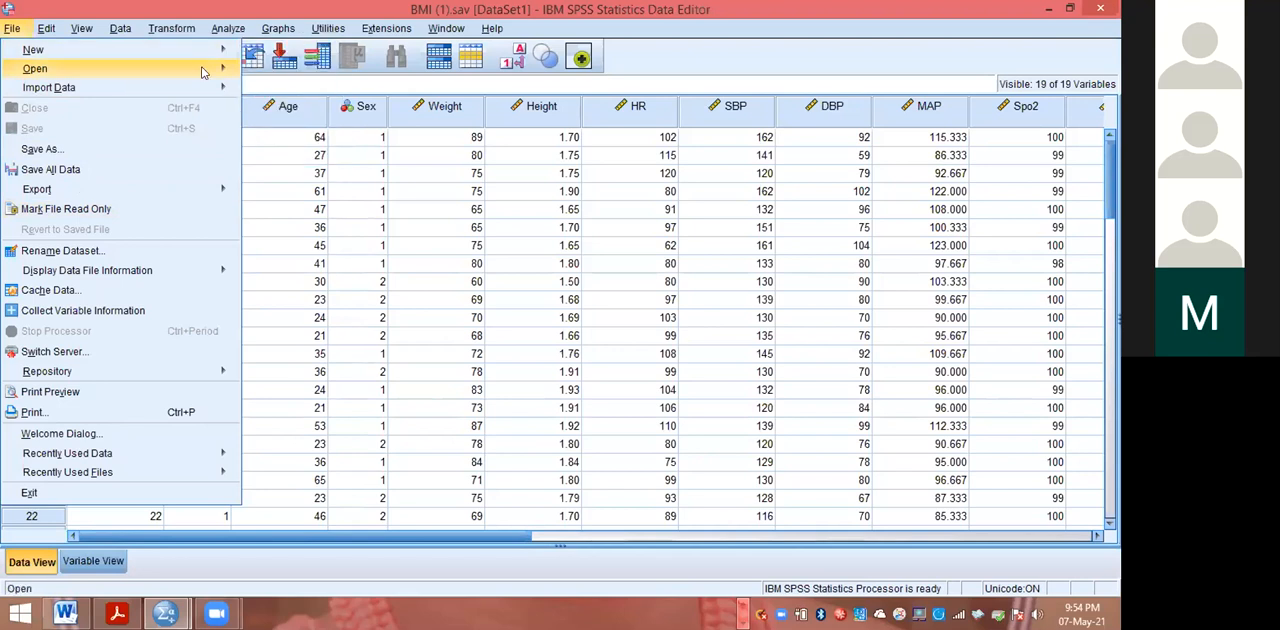
pyautogui.moveTo(205, 68)
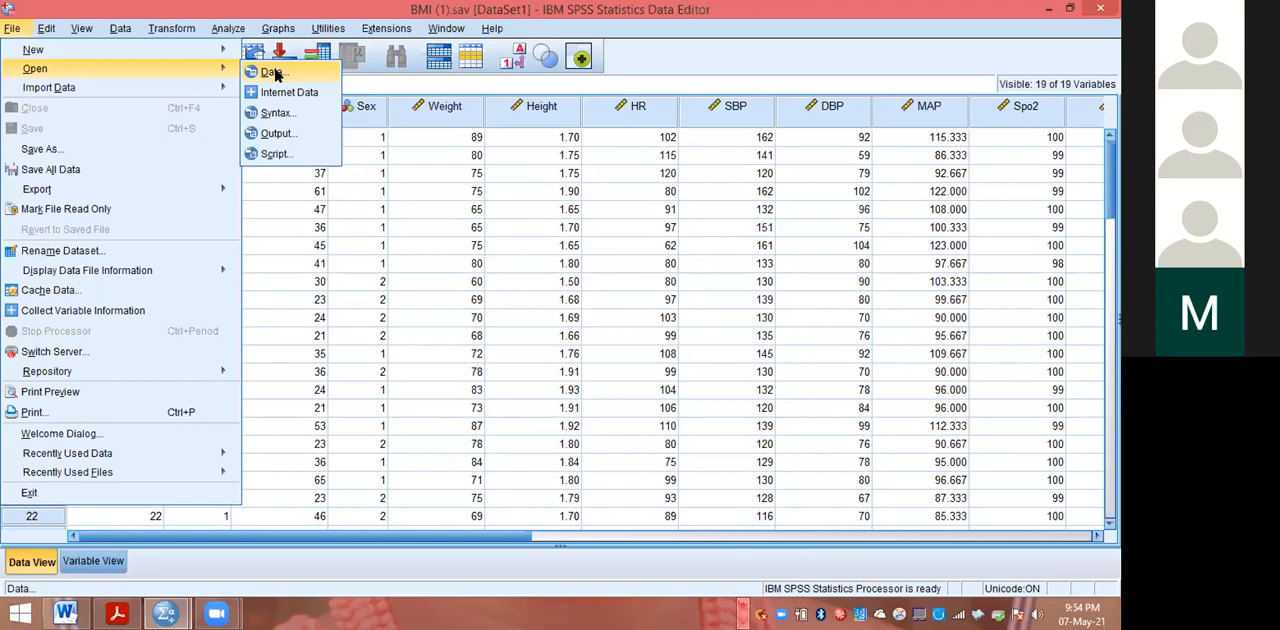
pyautogui.click(272, 73)
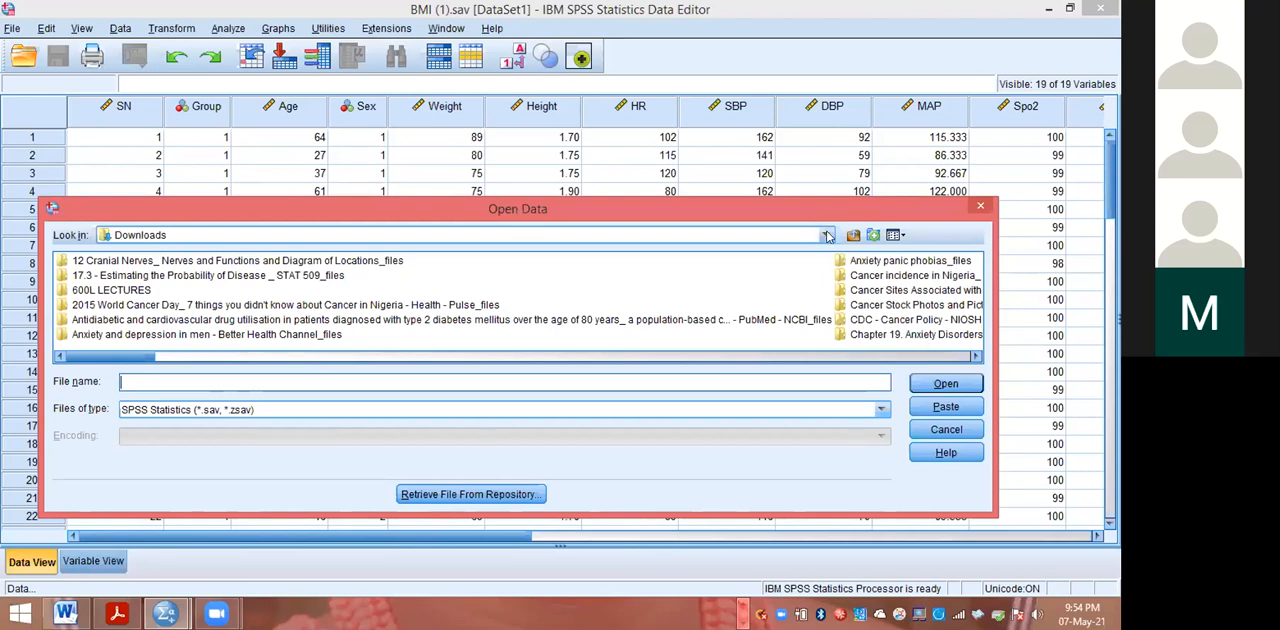
pyautogui.write('skin')
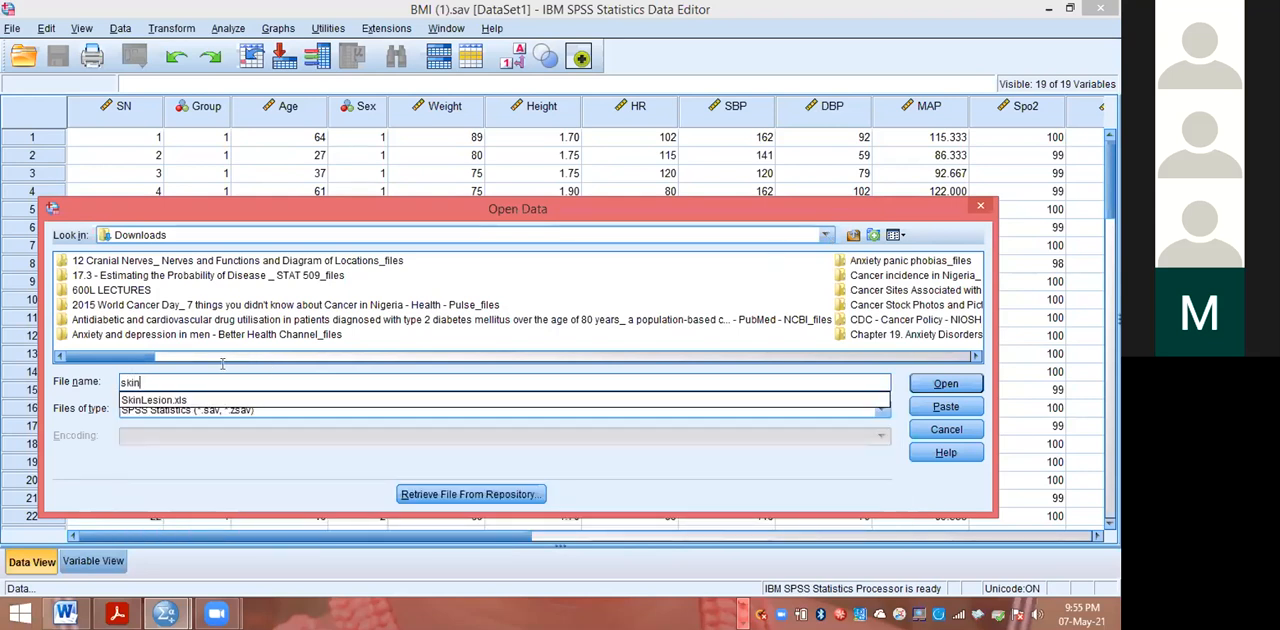
pyautogui.click(166, 398)
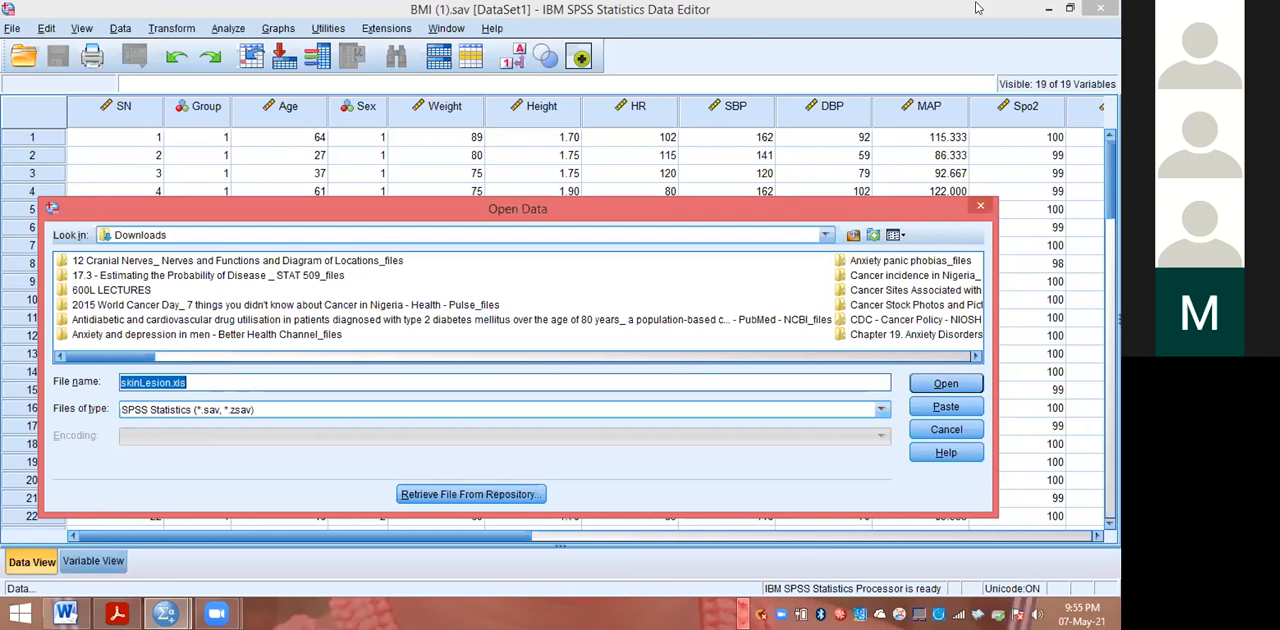
pyautogui.click(1045, 8)
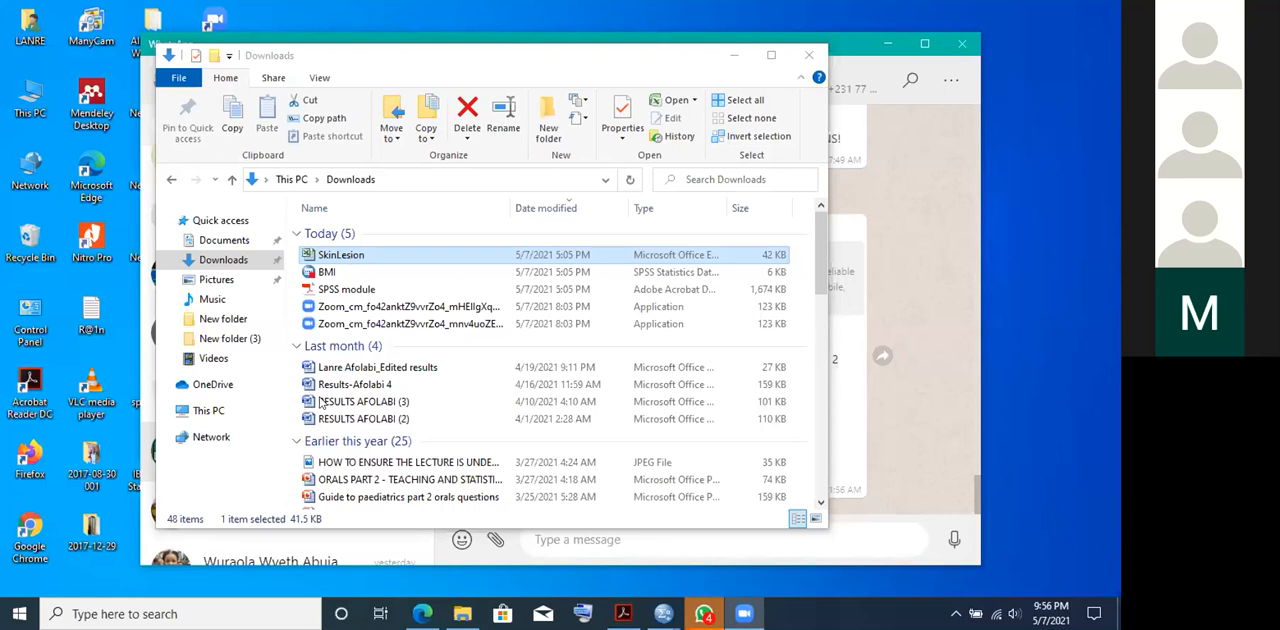
# Step: Switch to the Downloads folder in File Explorer and open the BMI data file
pyautogui.click(890, 48)
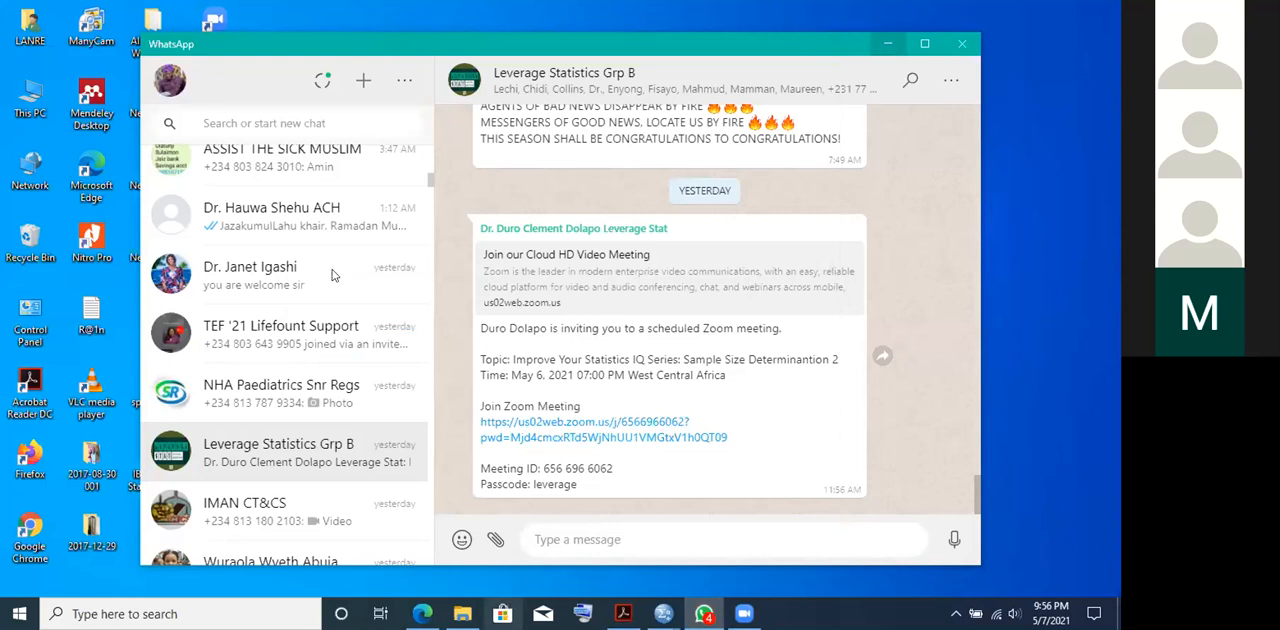
pyautogui.hotkey('alt', 'Tab')
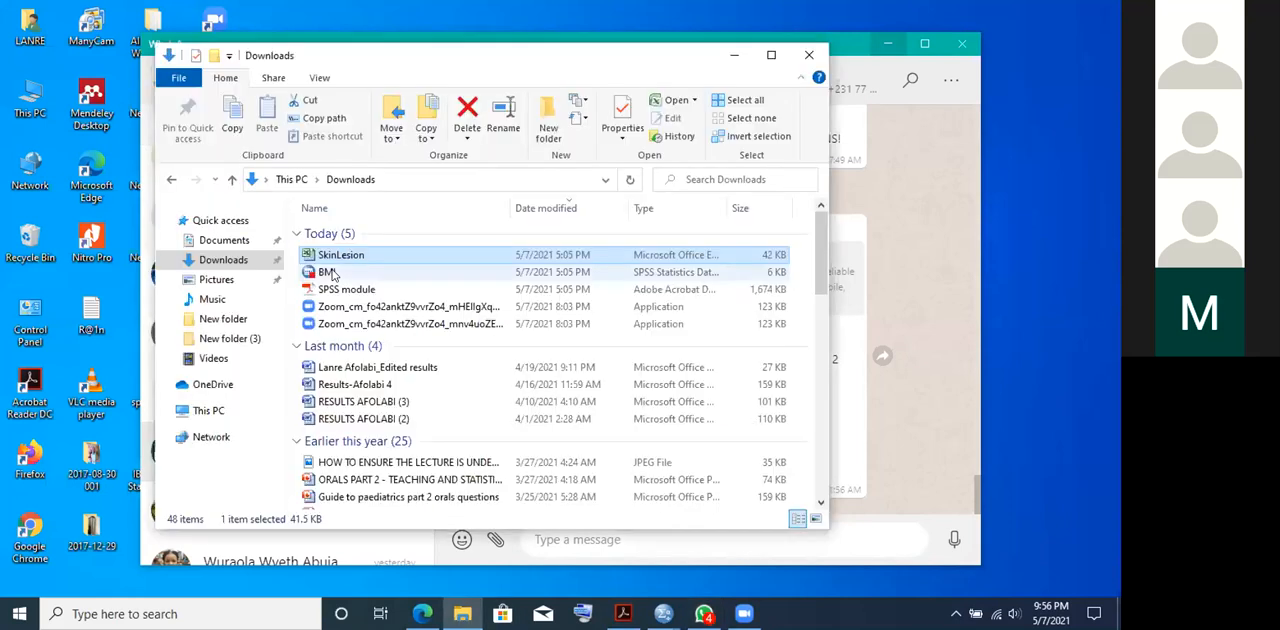
pyautogui.click(330, 272)
pyautogui.doubleClick(333, 274)
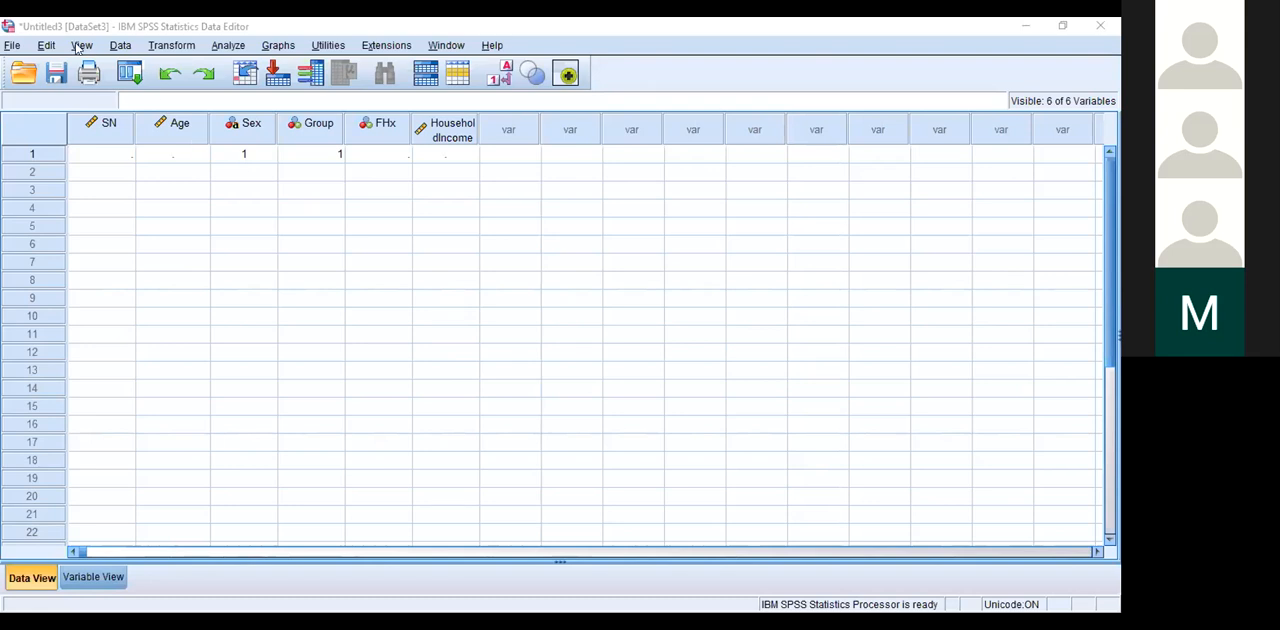
pyautogui.click(14, 46)
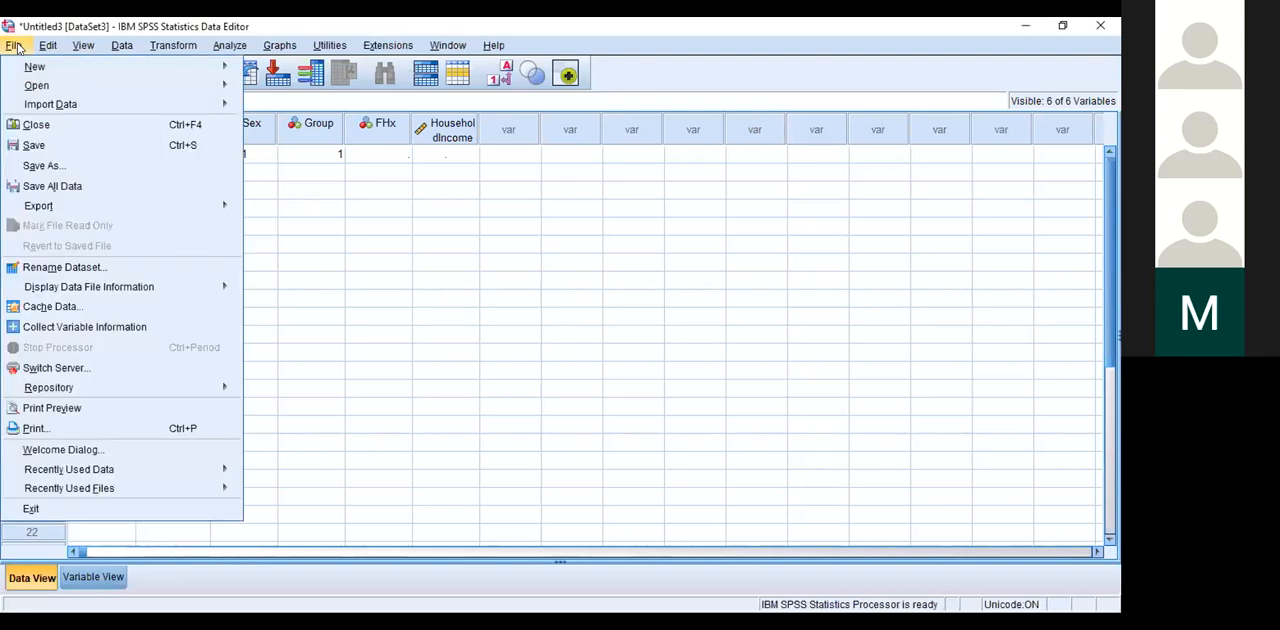
pyautogui.moveTo(38, 85)
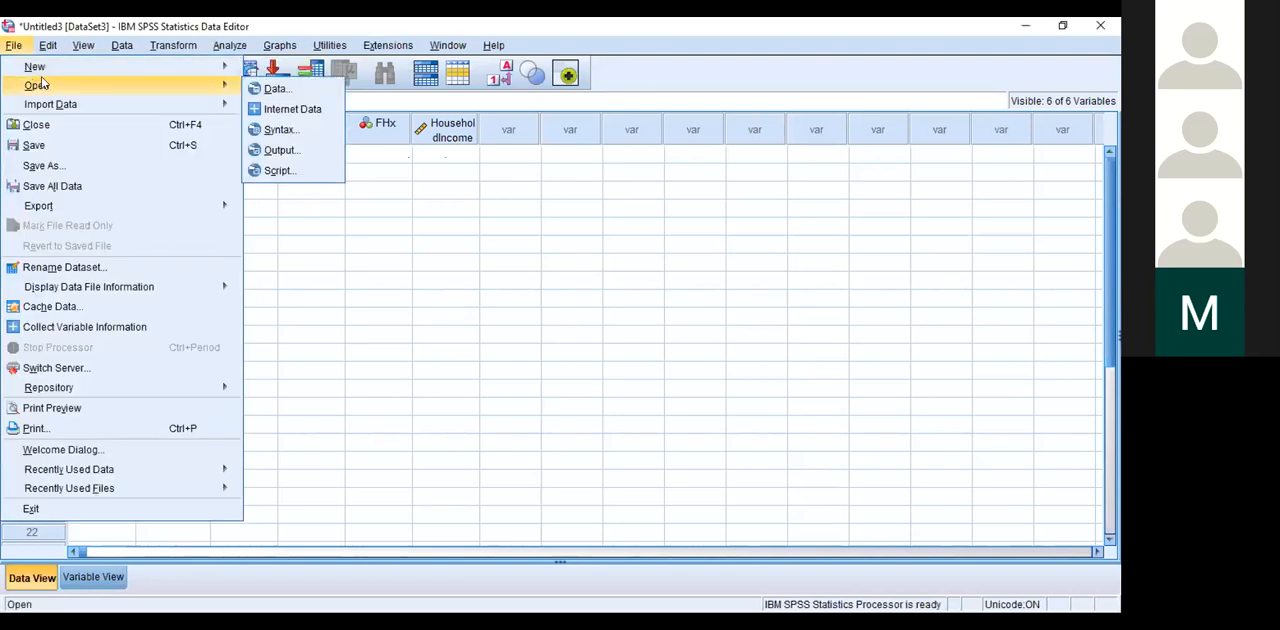
pyautogui.press('Up')
pyautogui.press('Right')
pyautogui.press('Down')
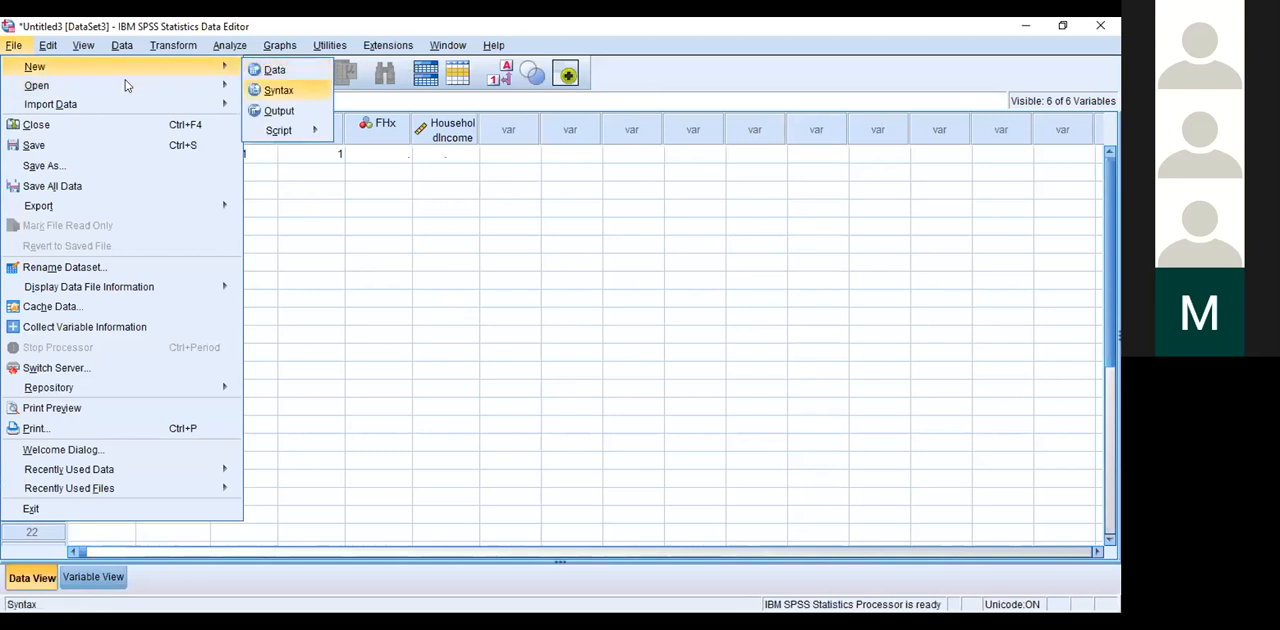
pyautogui.press('Left')
pyautogui.press('Down')
pyautogui.press('Right')
pyautogui.press('Return')
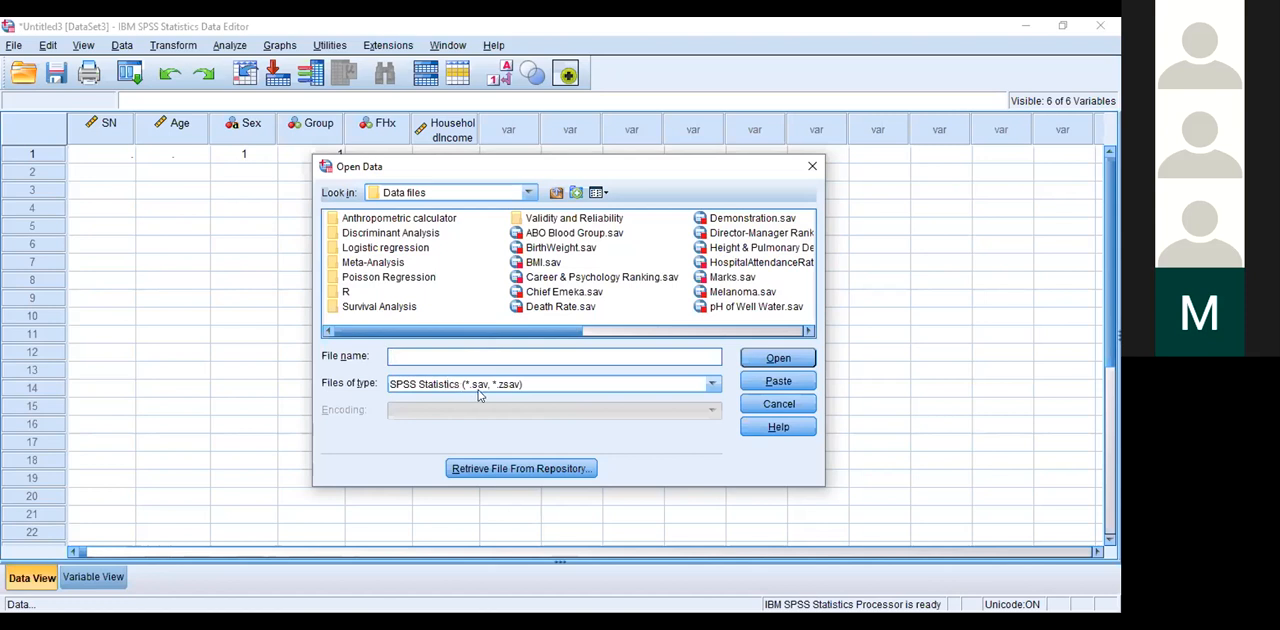
pyautogui.click(711, 385)
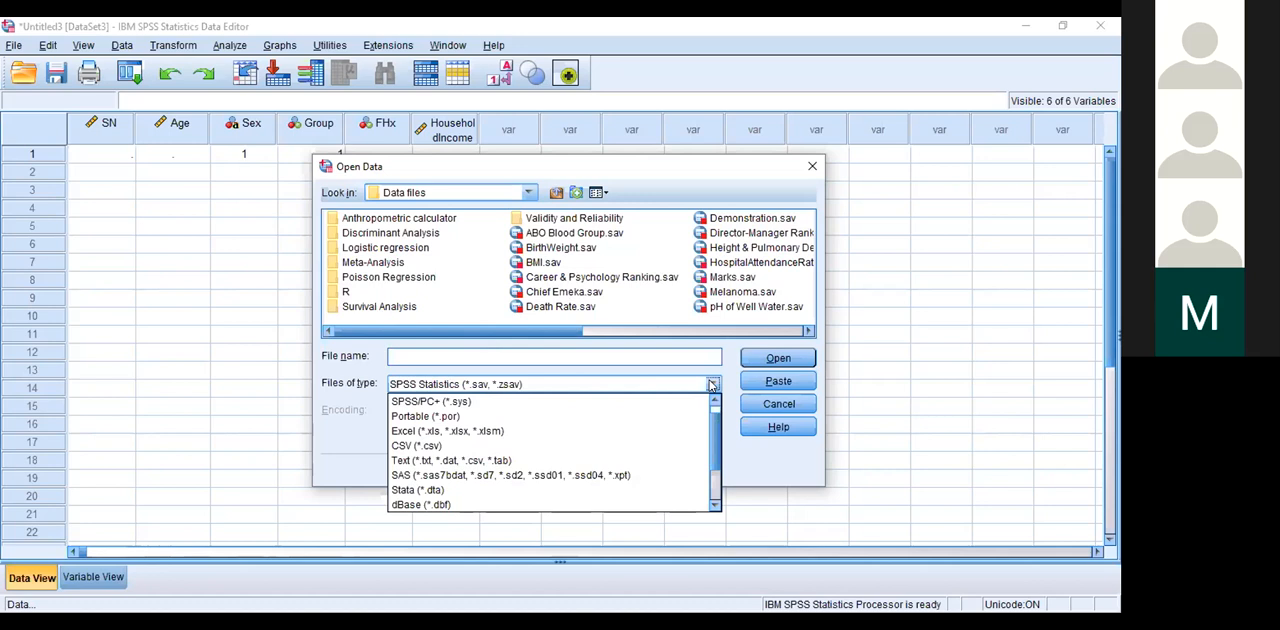
pyautogui.click(431, 432)
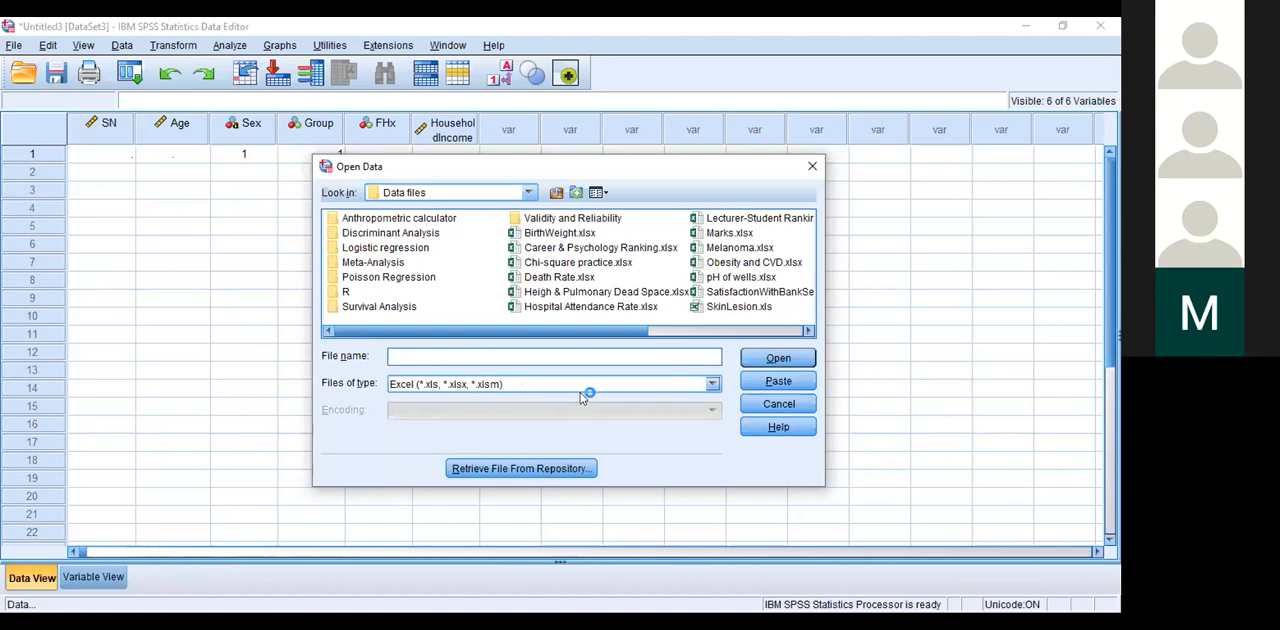
pyautogui.click(714, 384)
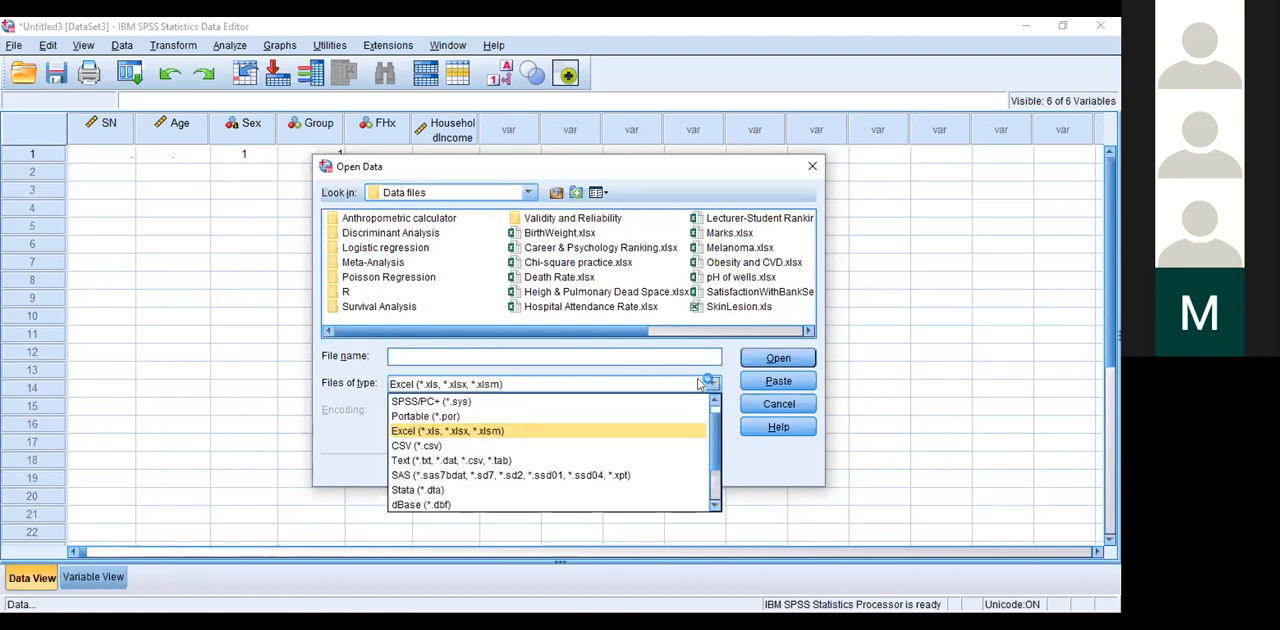
pyautogui.click(439, 402)
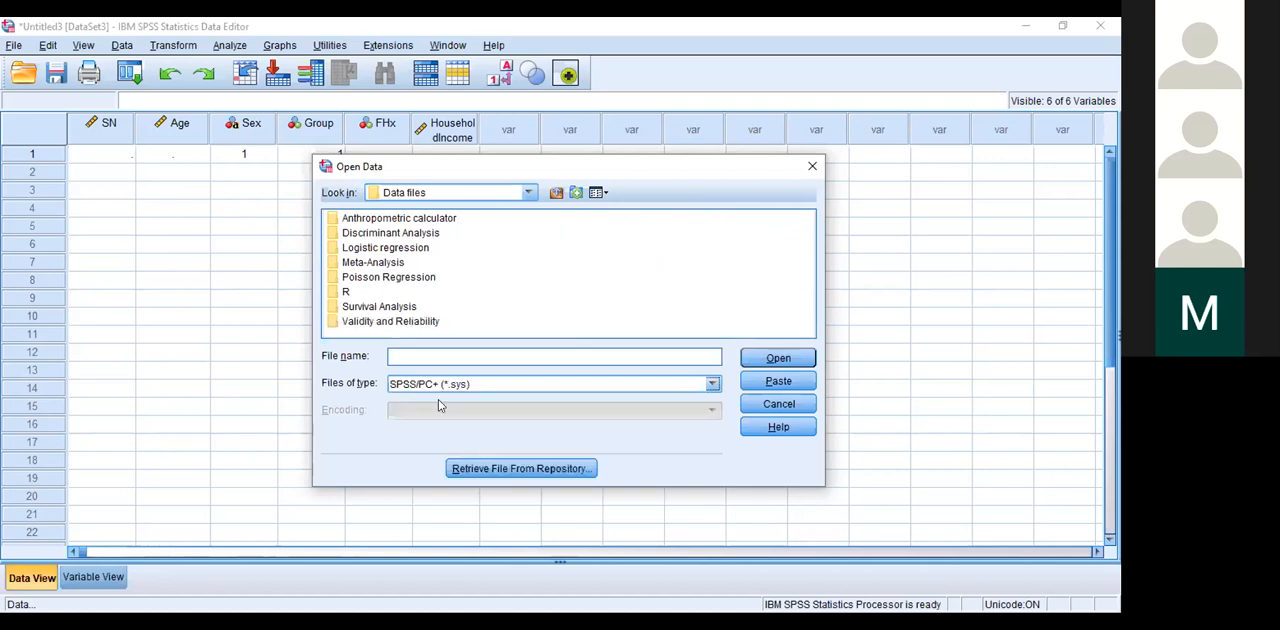
pyautogui.click(811, 167)
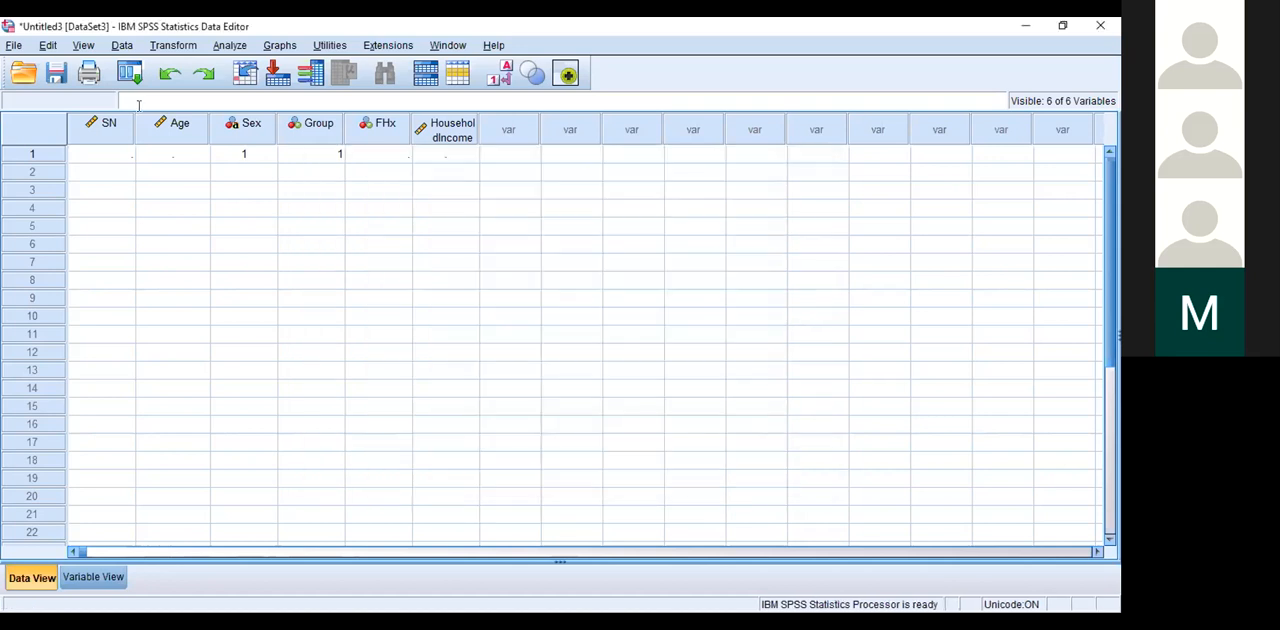
# Step: Import the Excel workbook SkinLesion.xls from the Data files folder, reading variable names from the first row of data
pyautogui.click(14, 46)
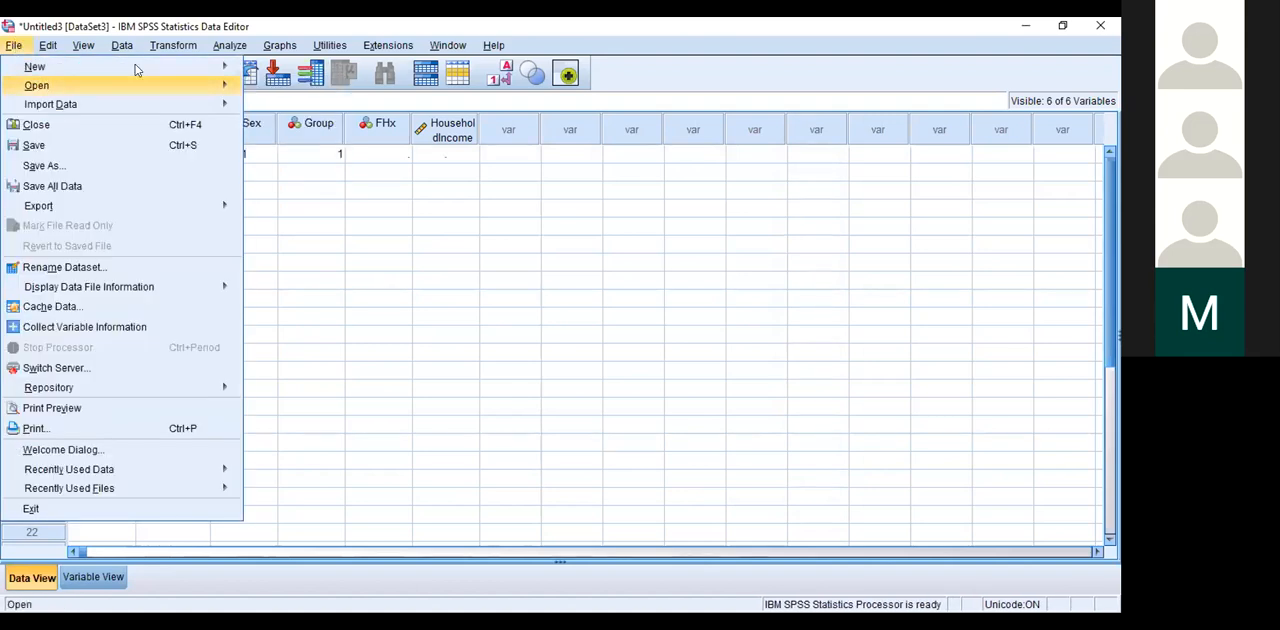
pyautogui.press('Right')
pyautogui.press('Return')
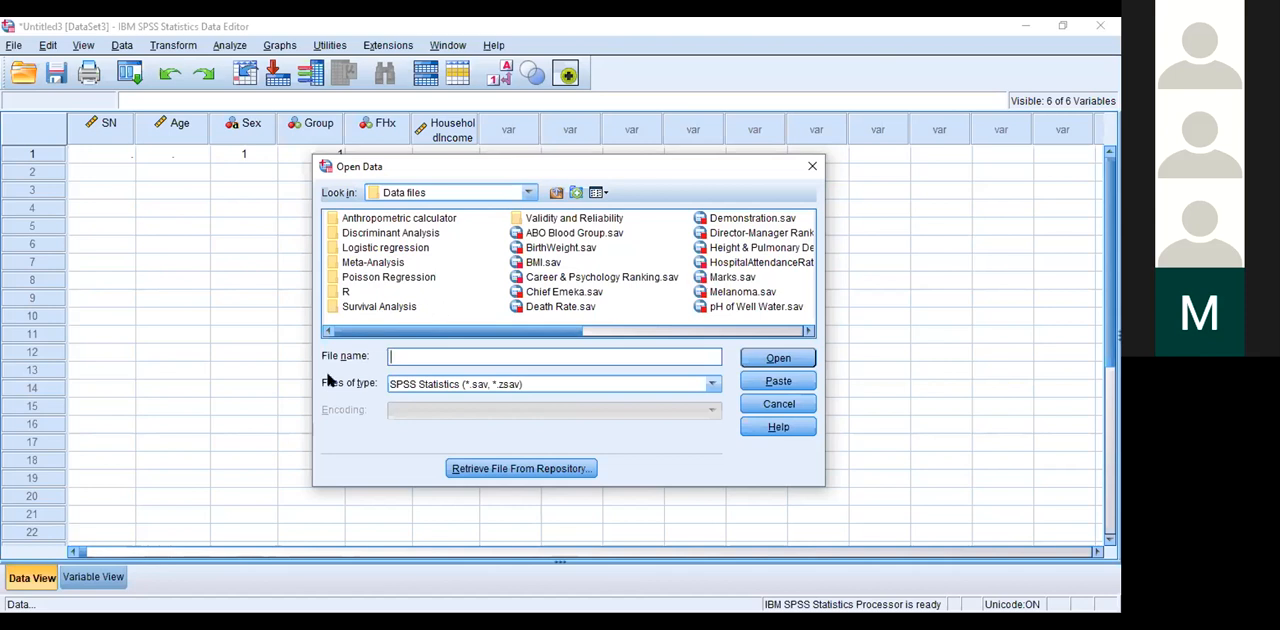
pyautogui.click(712, 384)
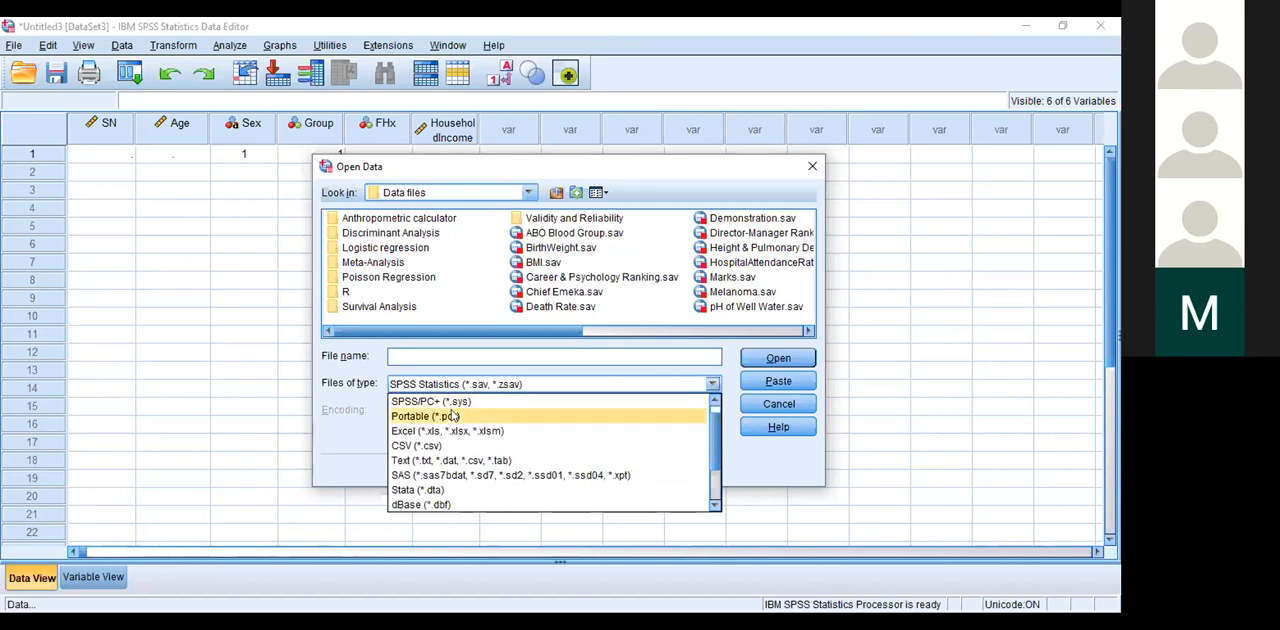
pyautogui.click(404, 432)
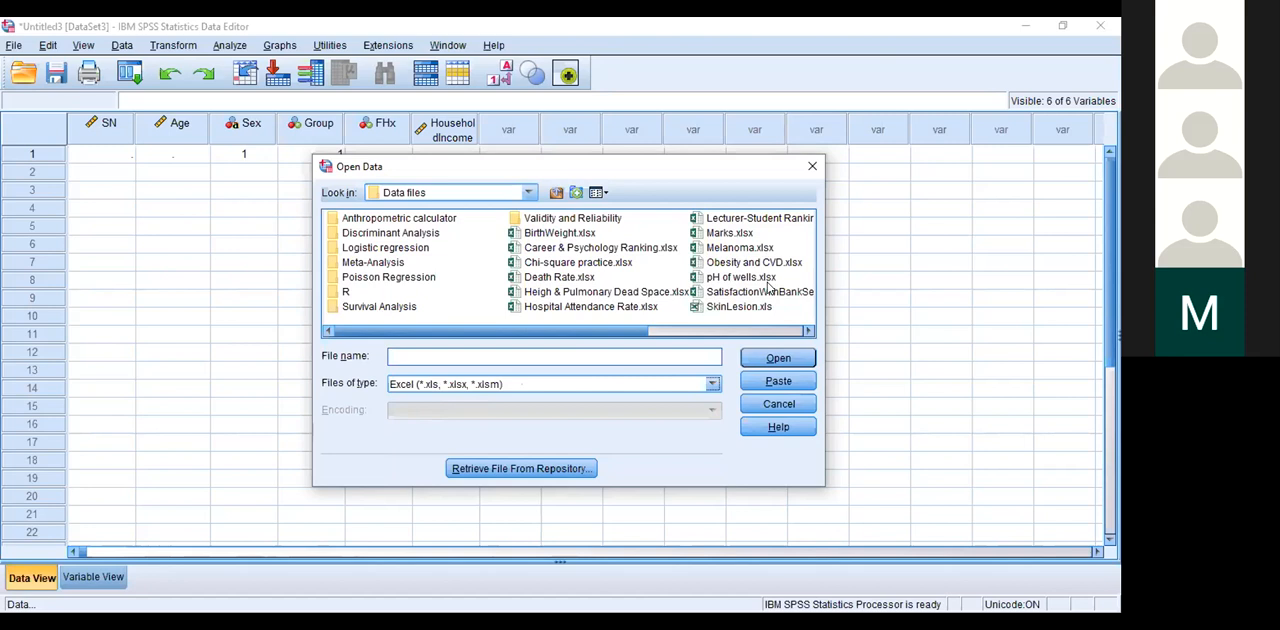
pyautogui.click(722, 309)
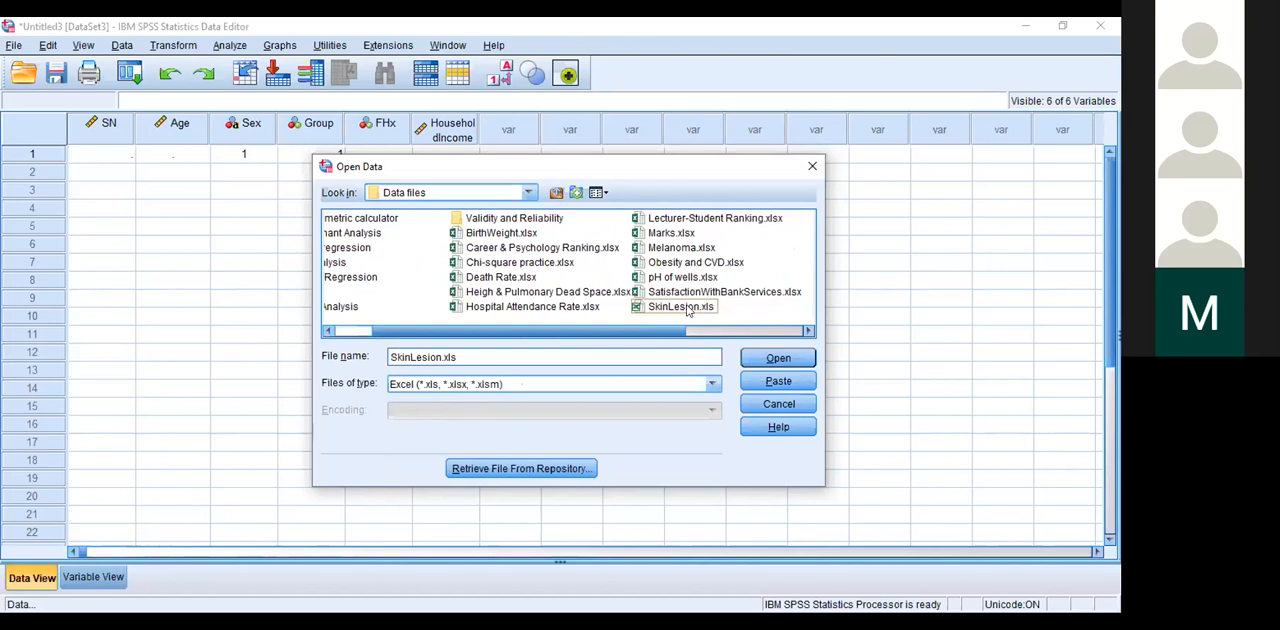
pyautogui.click(679, 308)
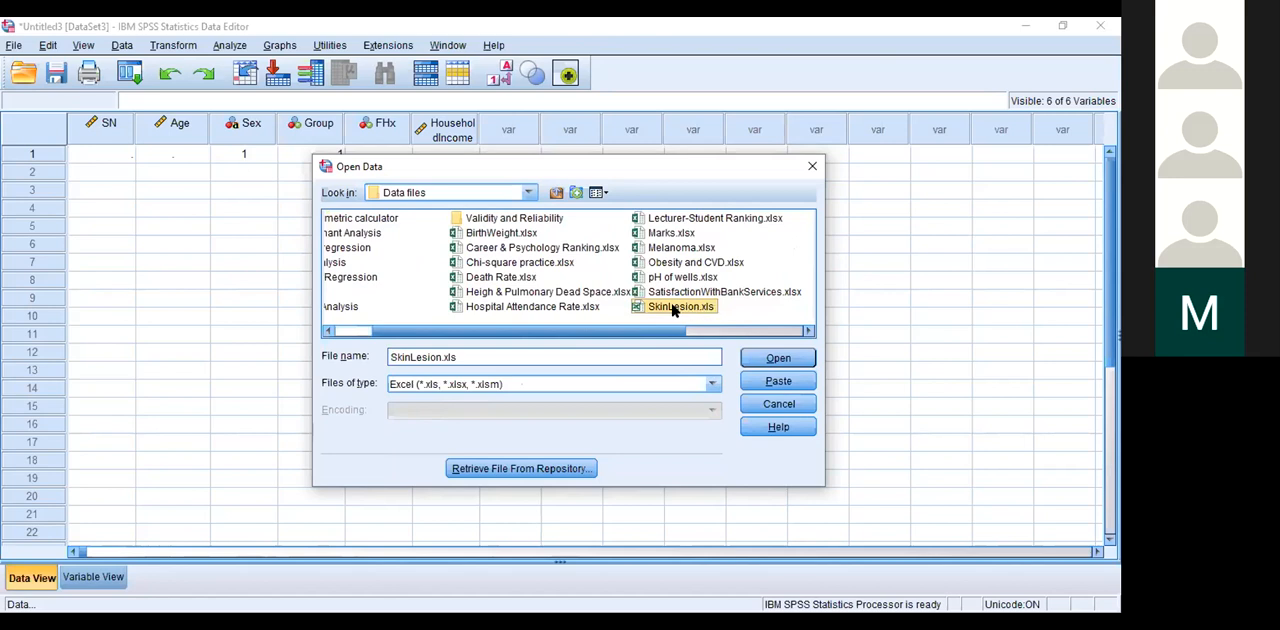
pyautogui.click(767, 362)
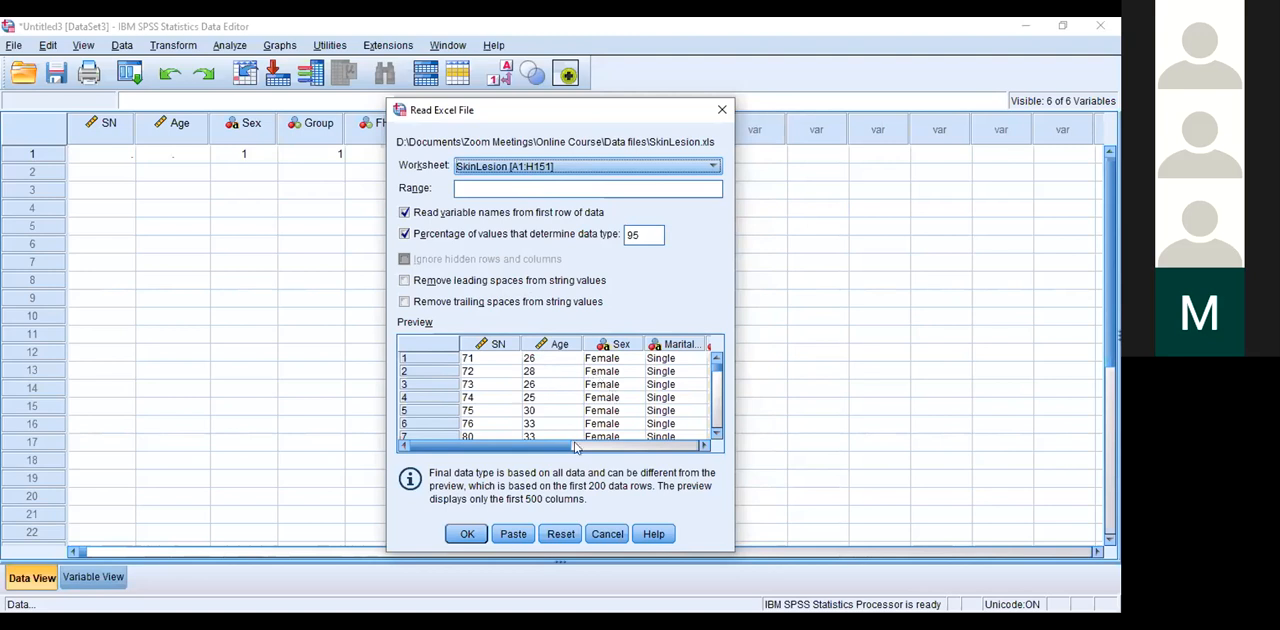
pyautogui.click(464, 536)
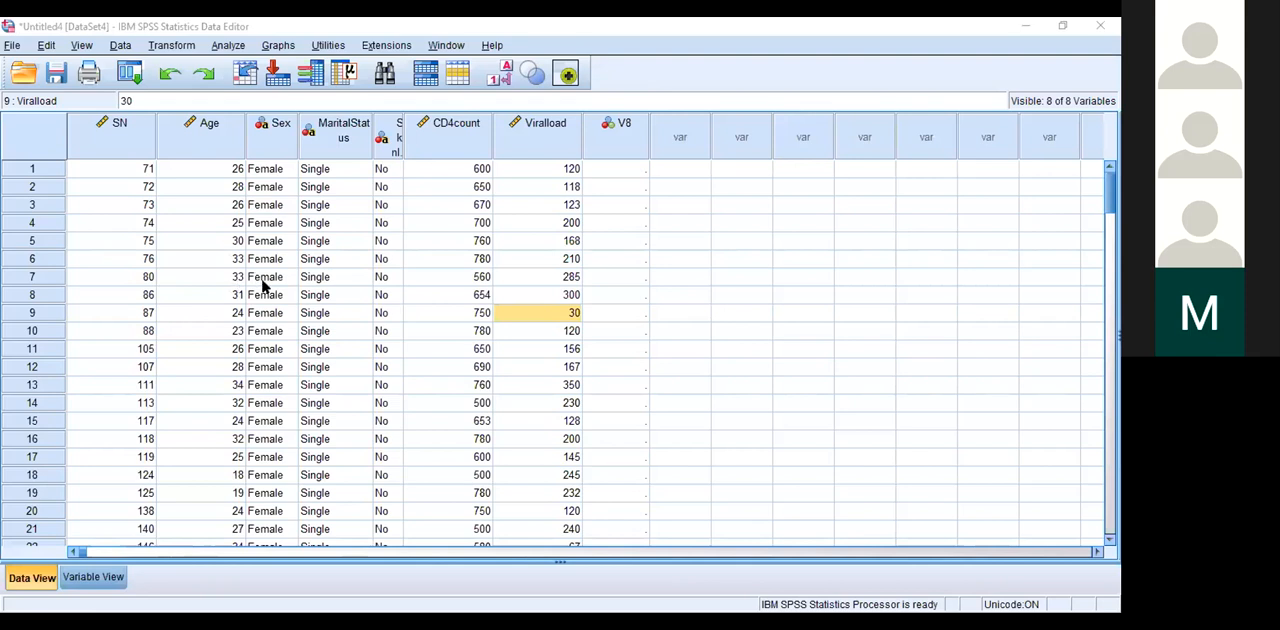
# Step: Save the imported dataset in the Data files folder as SkinLesionG in SPSS Statistics (*.sav) format
pyautogui.click(12, 46)
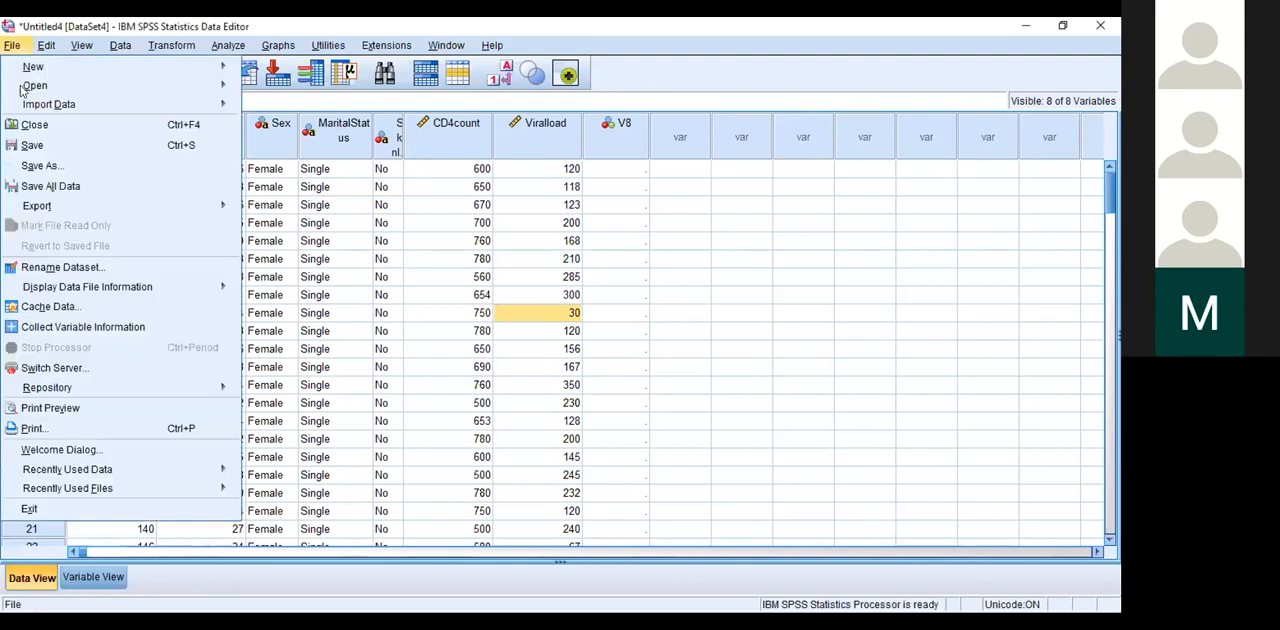
pyautogui.click(44, 165)
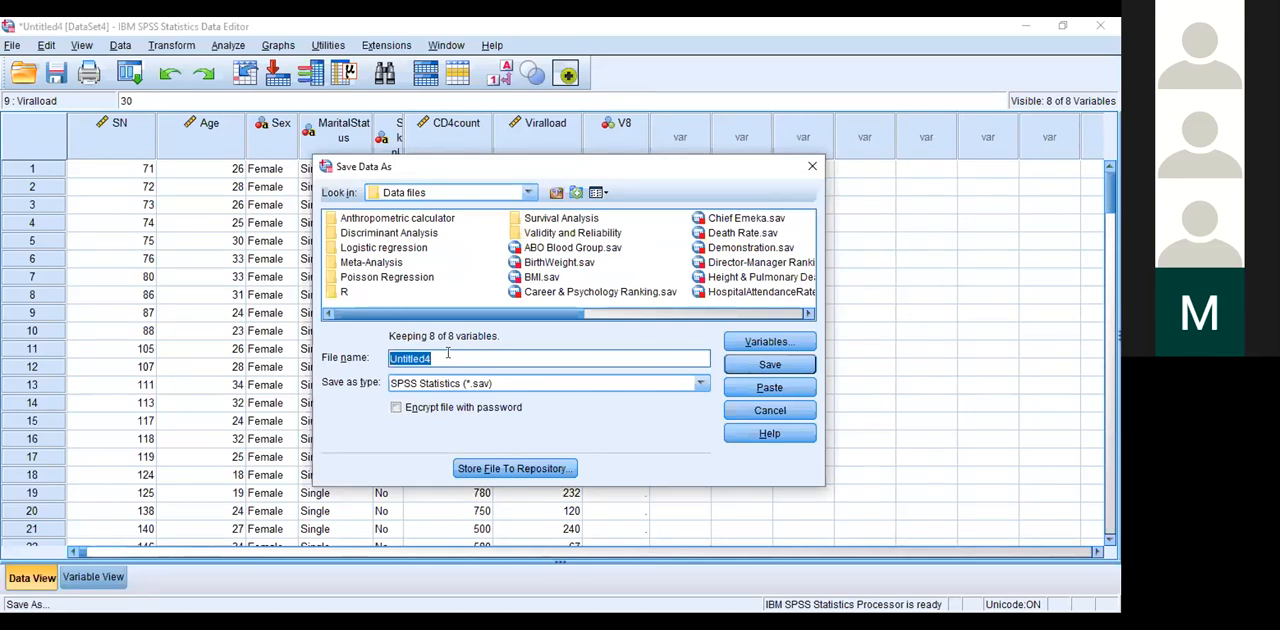
pyautogui.write('SkinLesioin')
pyautogui.press('BackSpace')
pyautogui.press('BackSpace')
pyautogui.write('n')
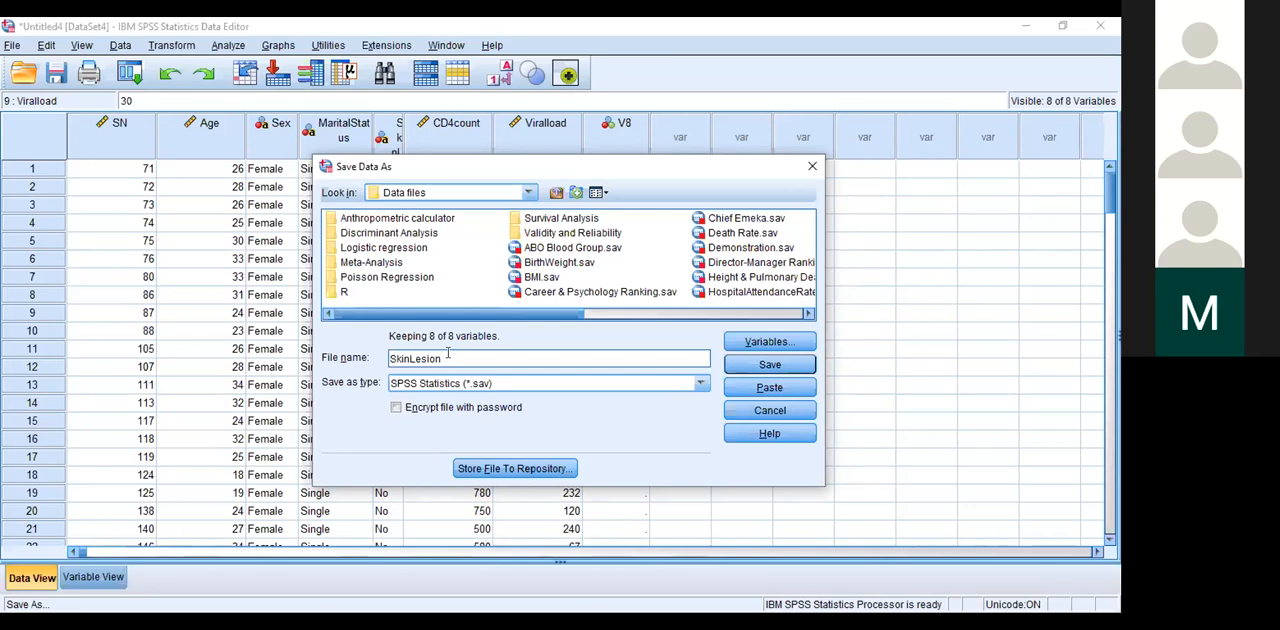
pyautogui.write('G')
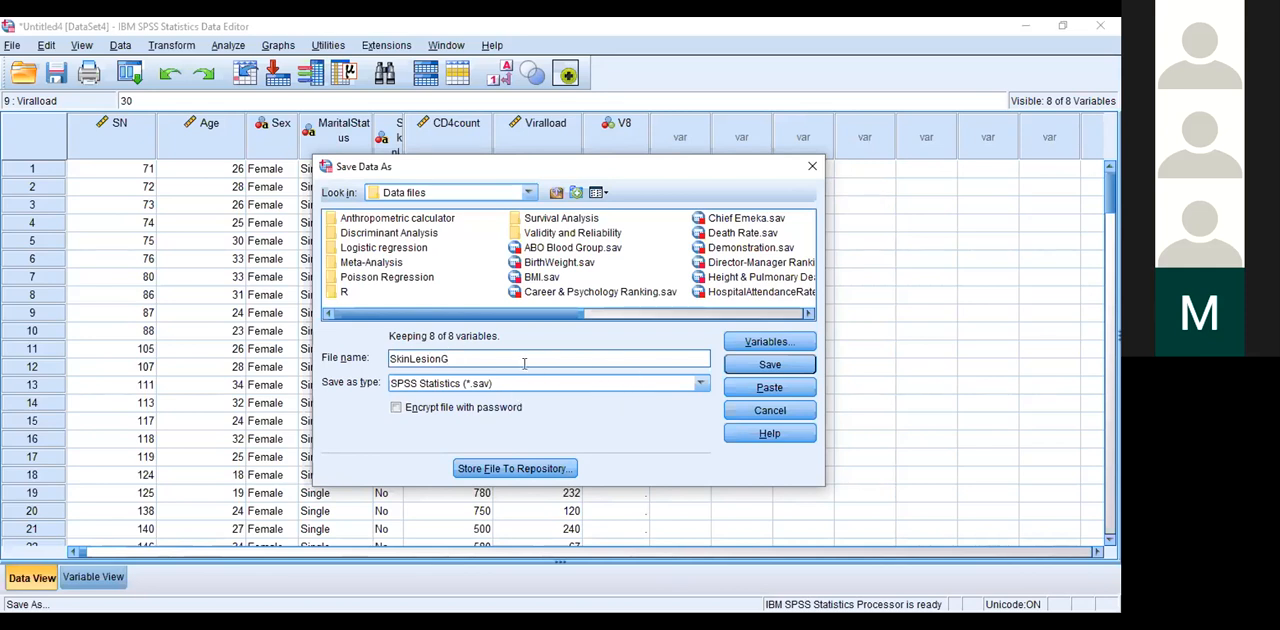
pyautogui.click(760, 364)
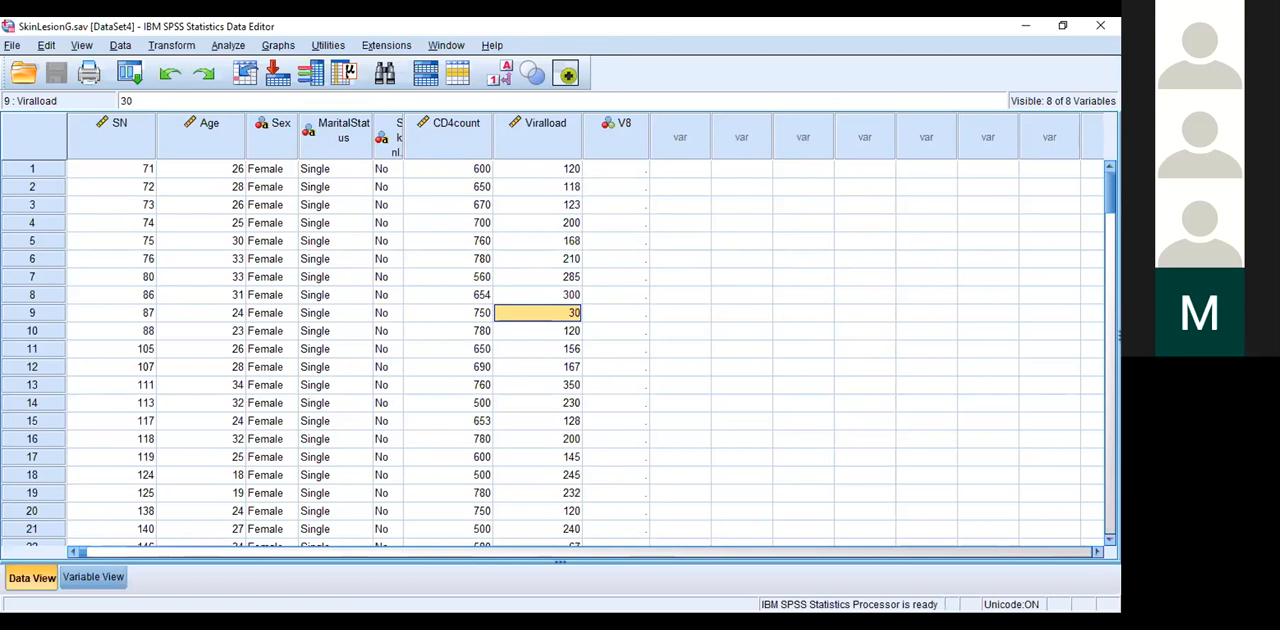
# Step: Display the variable definitions of the SkinLesionG dataset
pyautogui.click(86, 577)
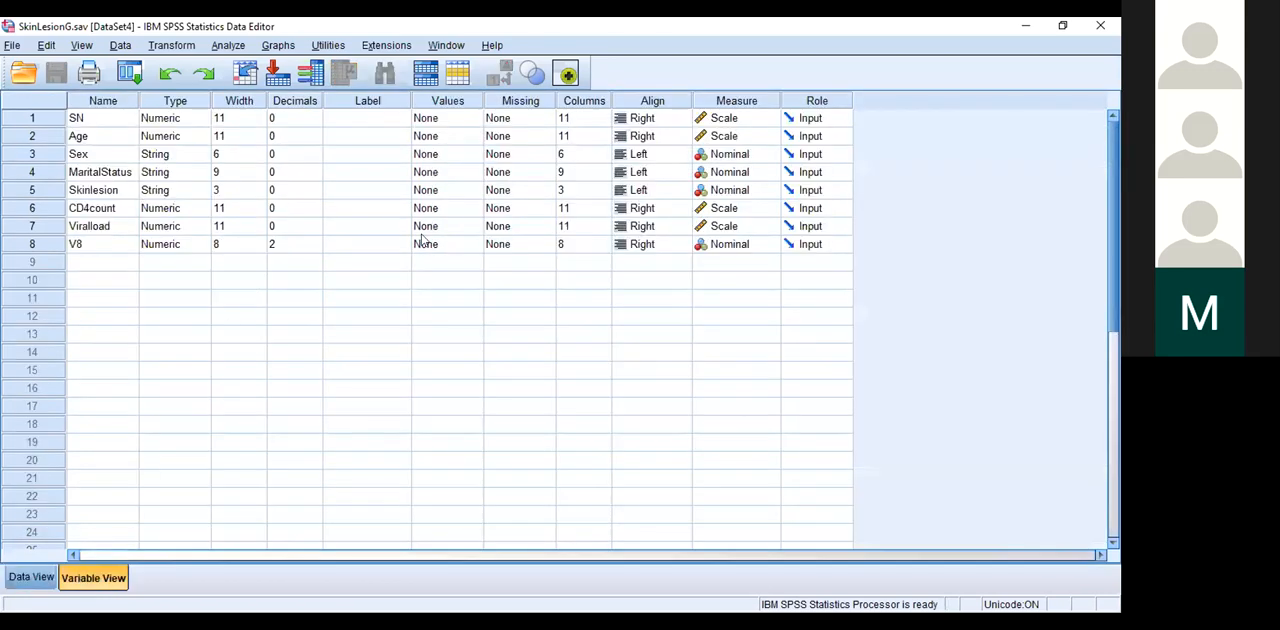